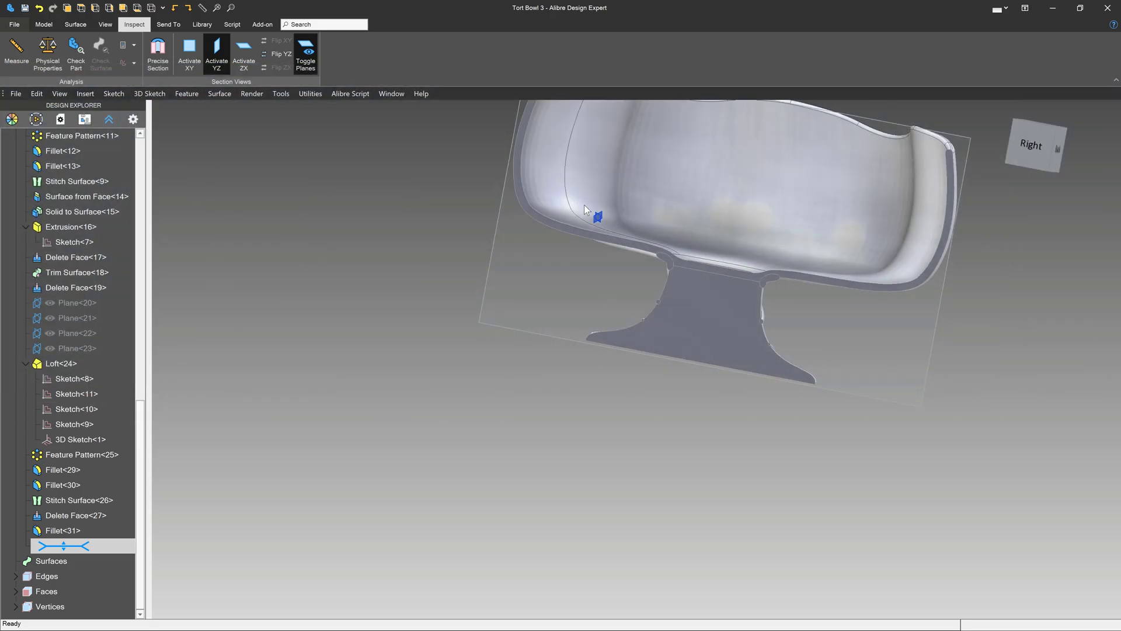
Step: Examine the finished bowl model inside and outside with the YZ section view, including the twisted ribs on bowl and stem
middle_drag(714, 265, 688, 410)
scroll(837, 340, up, 3)
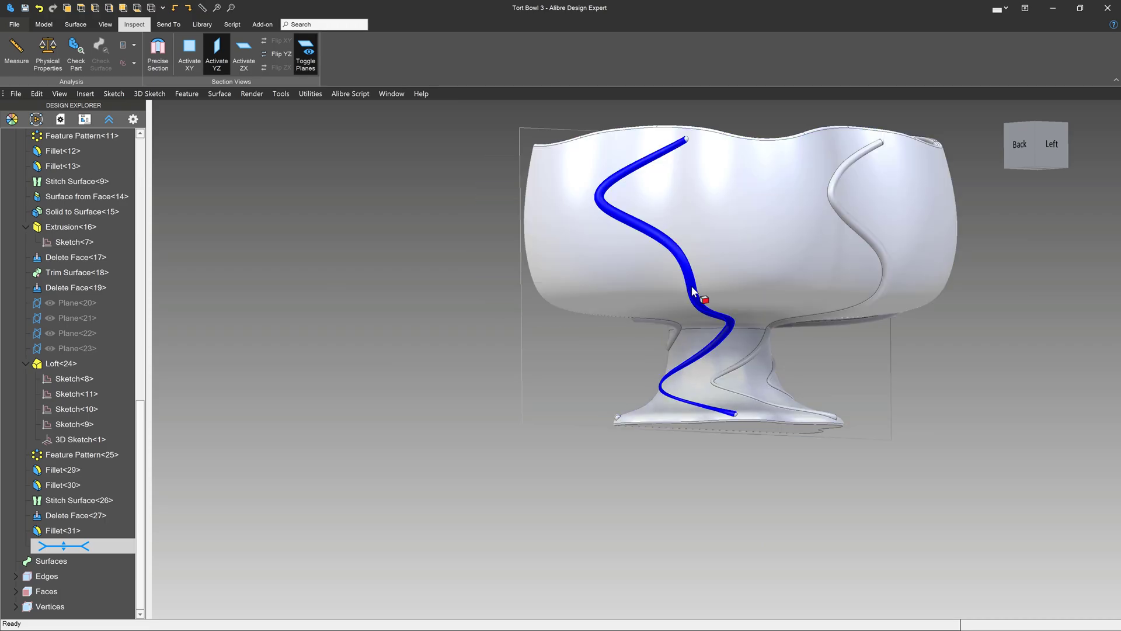
scroll(673, 387, up, 5)
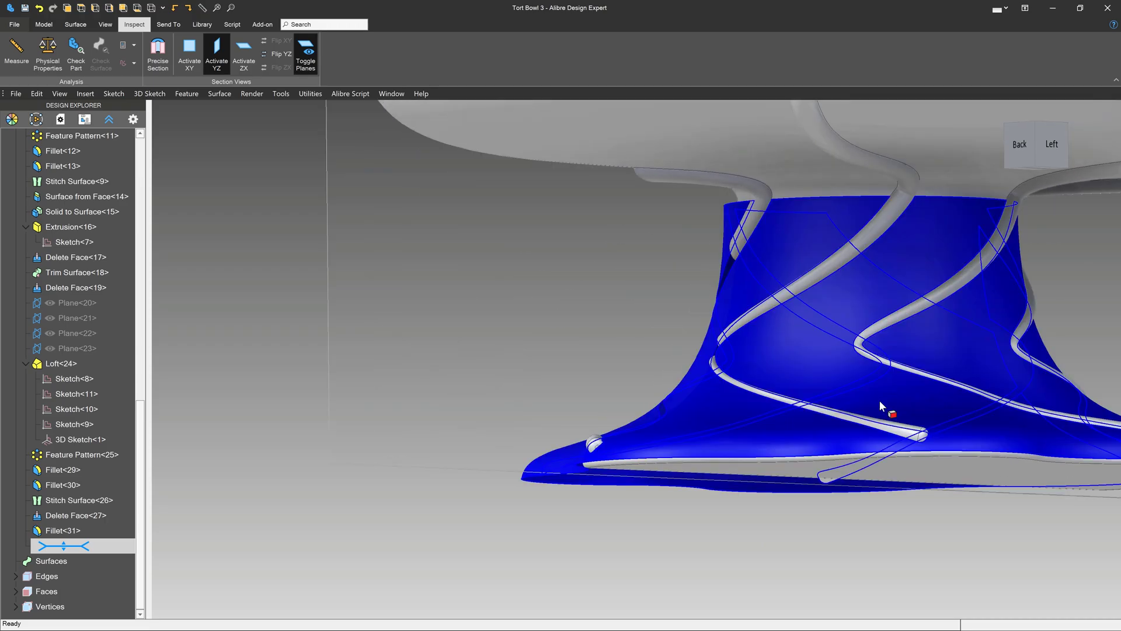
scroll(853, 362, down, 6)
scroll(981, 176, up, 2)
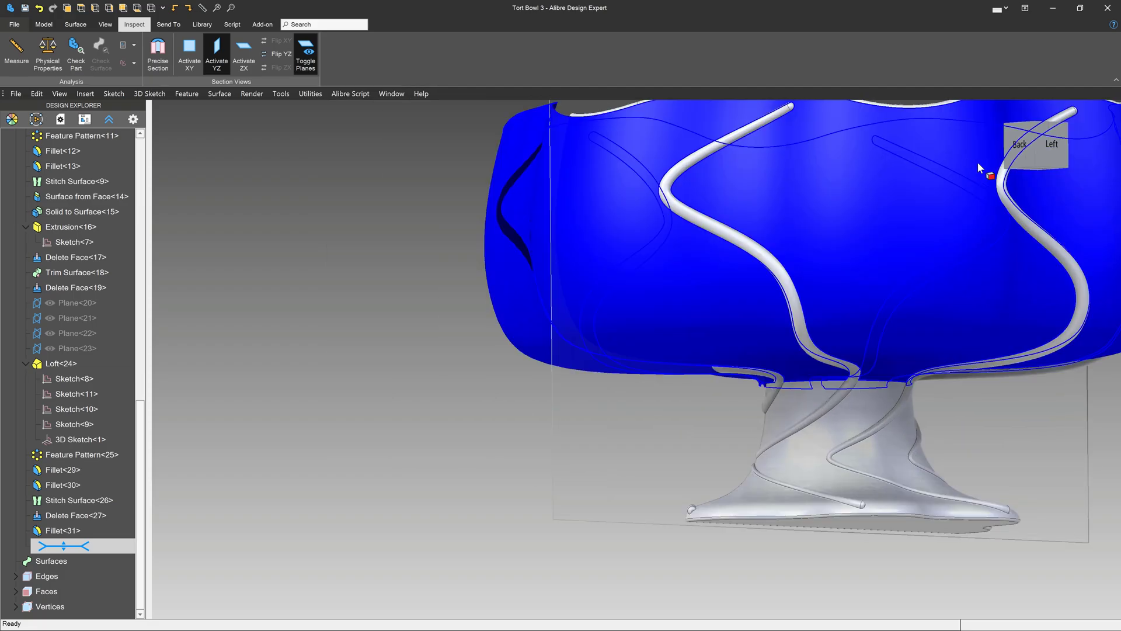
scroll(709, 357, down, 3)
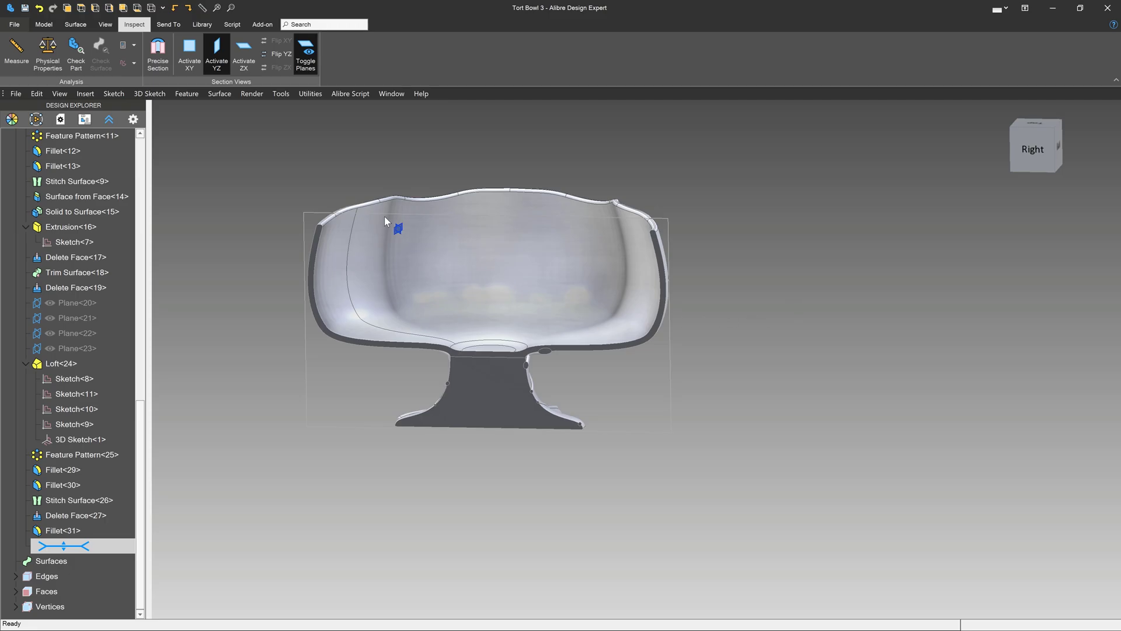
click(224, 59)
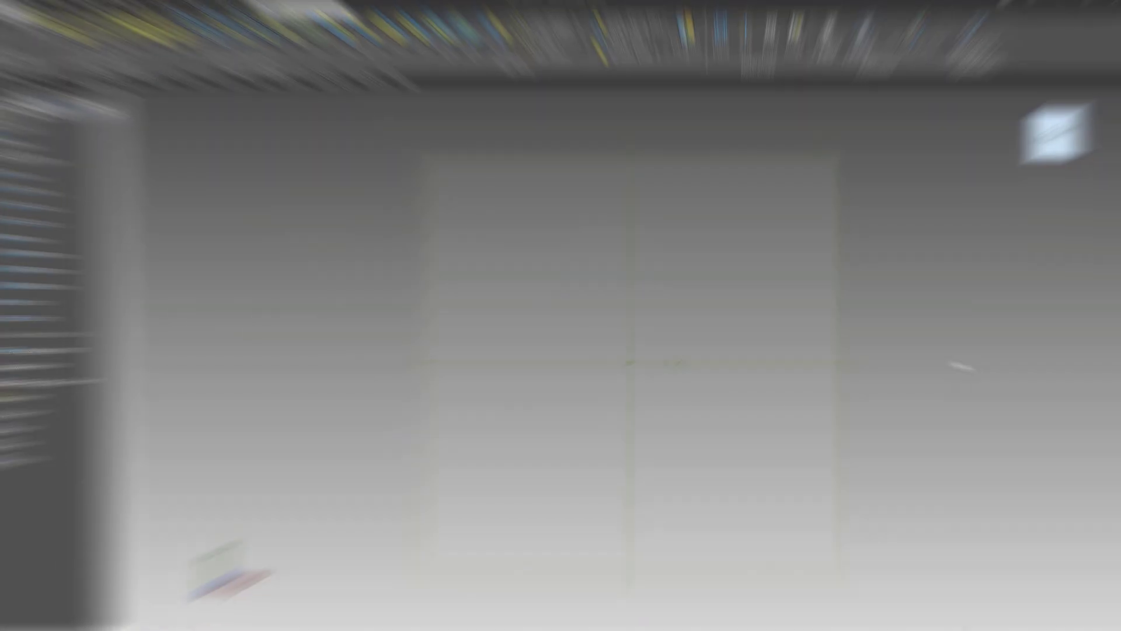
Step: Start a 2D sketch on the ZX-Plane of the new part
middle_drag(884, 394, 880, 379)
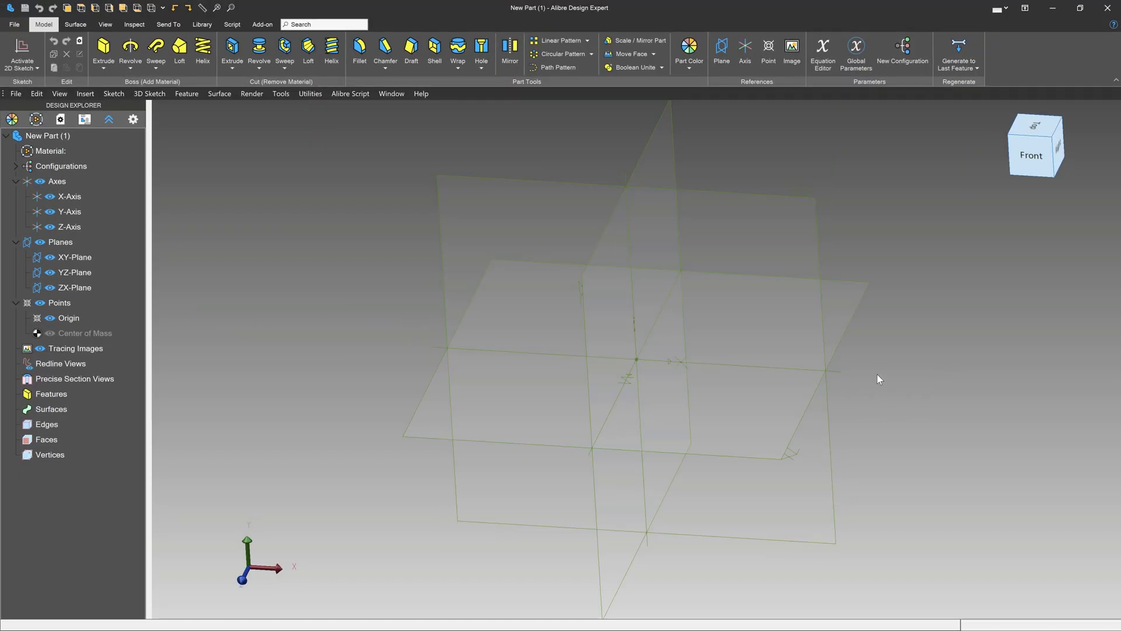
click(845, 342)
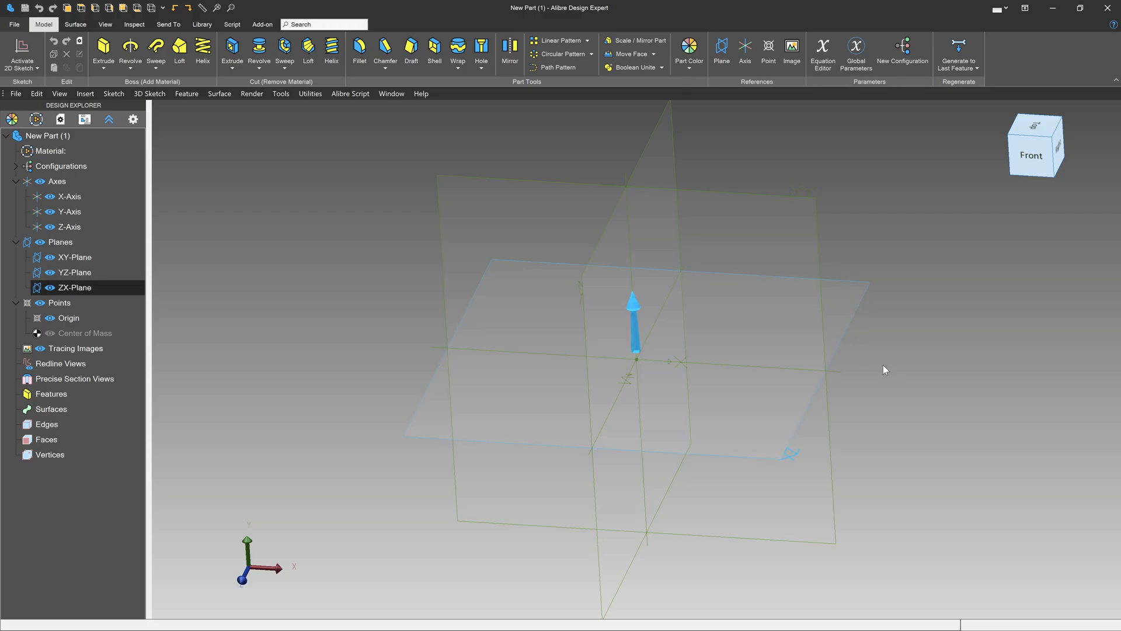
click(23, 51)
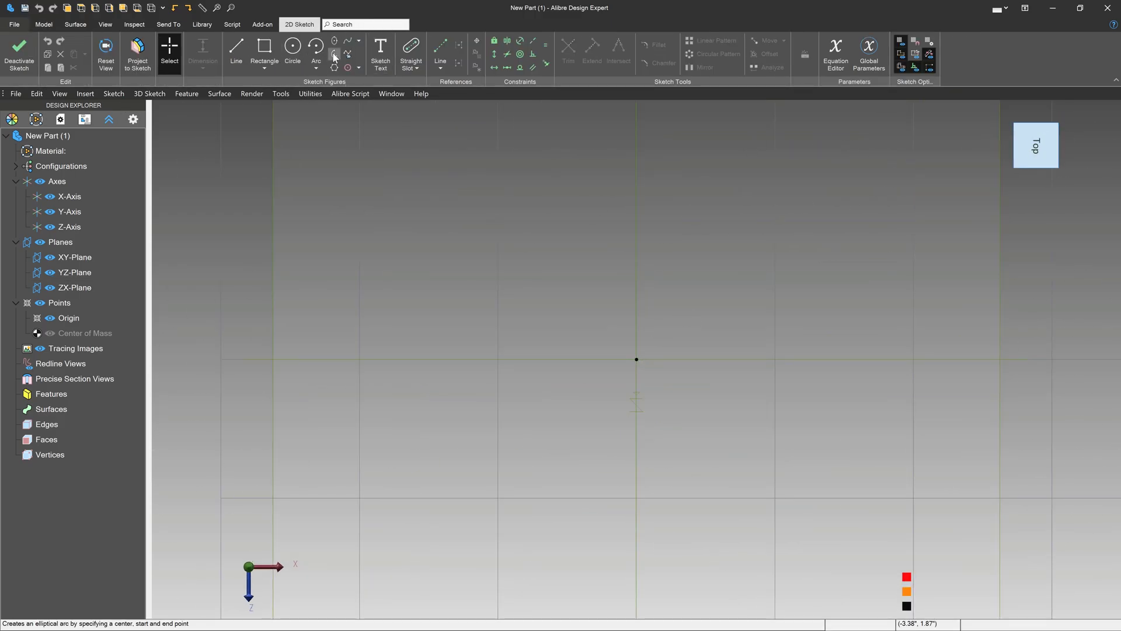
Step: Draw two concentric reference circles centred on the origin
click(434, 65)
click(455, 121)
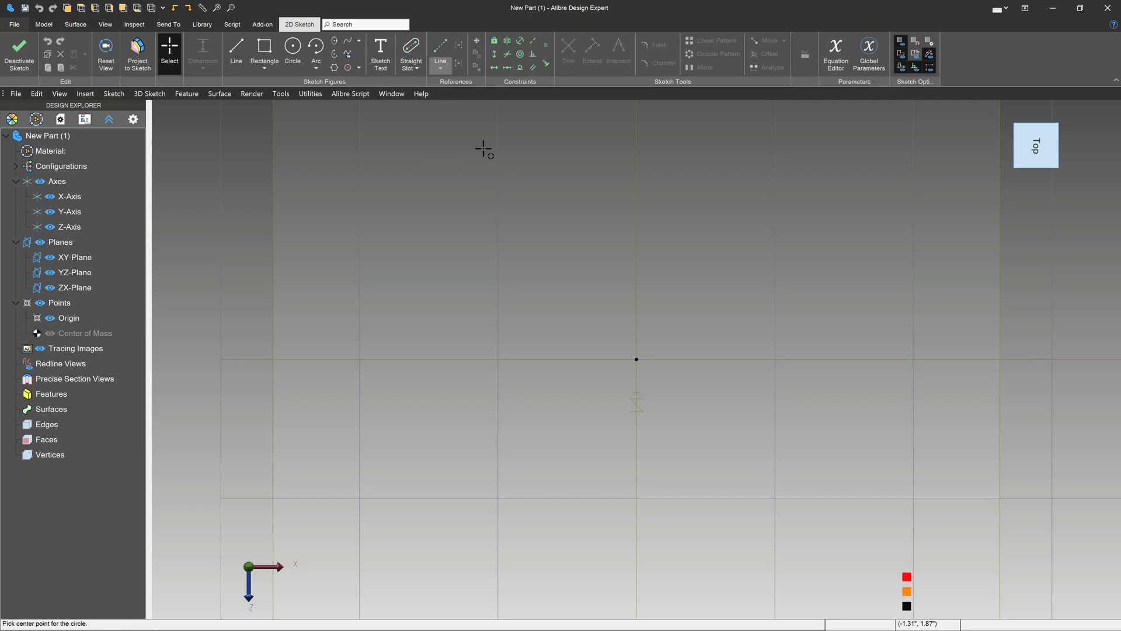
click(634, 357)
click(805, 329)
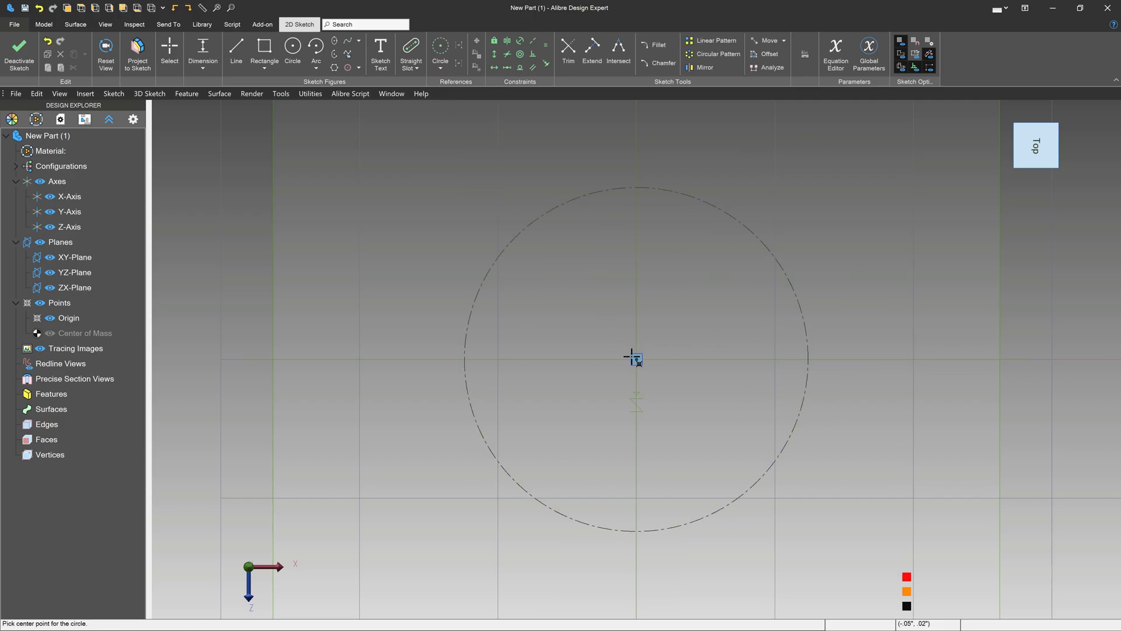
click(633, 357)
click(883, 341)
key(Escape)
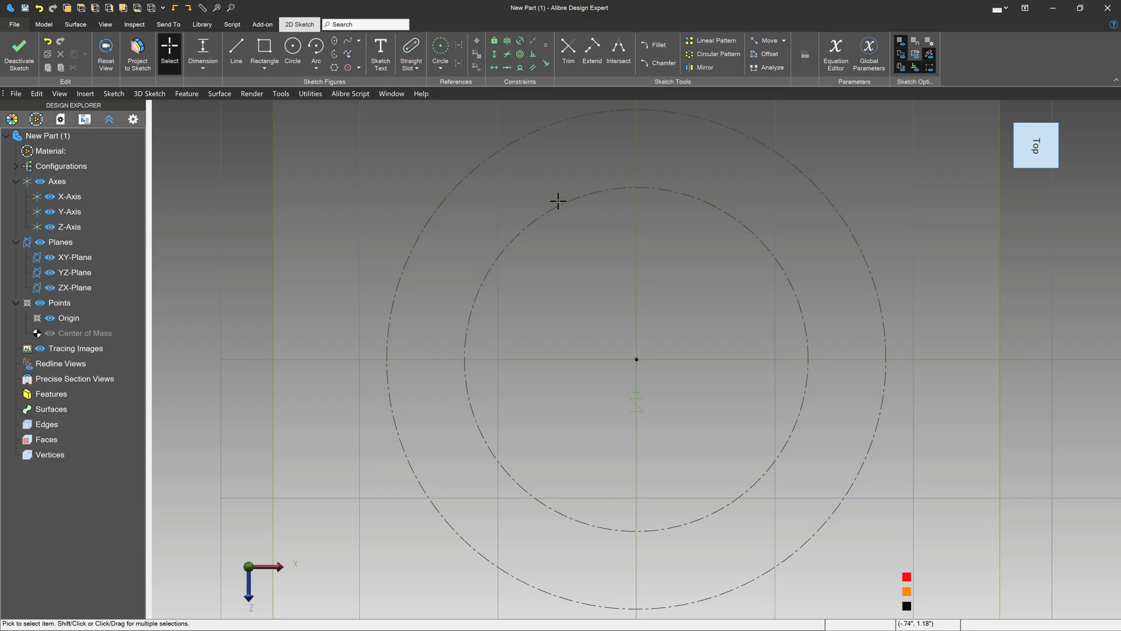
Step: Dimension the outer reference circle with a diameter of 4 inches
key(d)
click(834, 207)
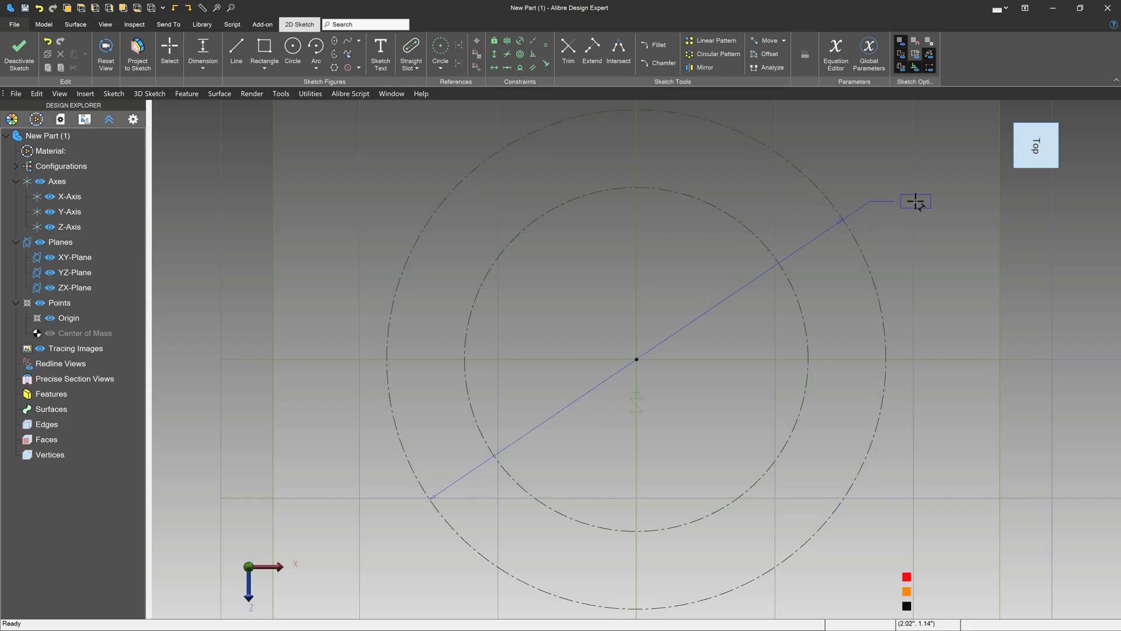
click(915, 201)
text(4)
key(Return)
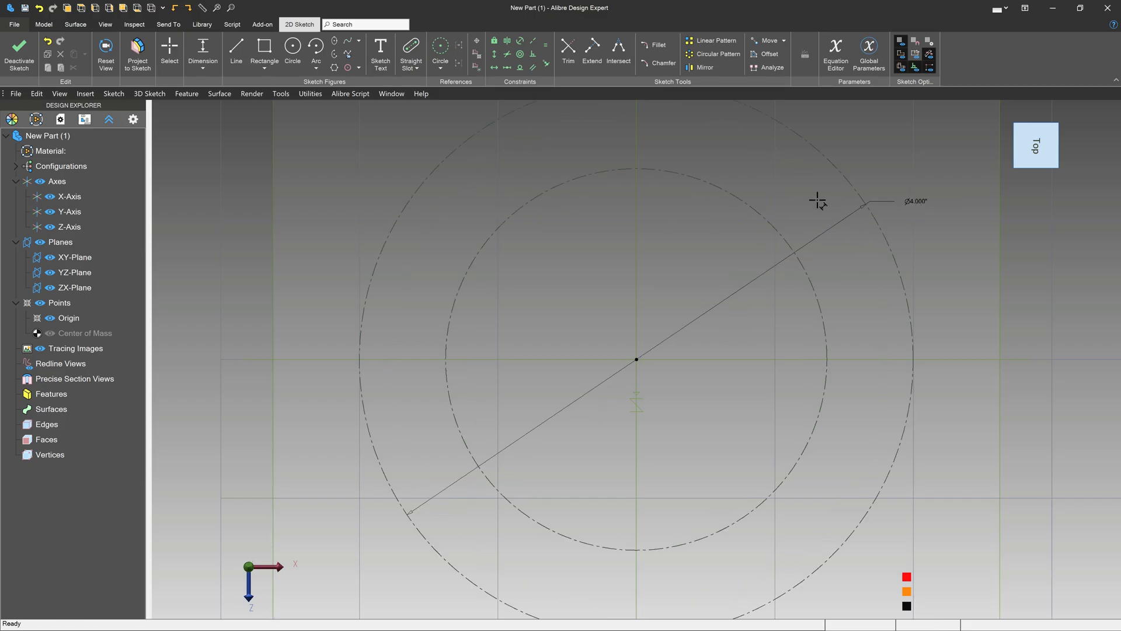
Step: Set the radial distance between the inner and outer reference circles to .375 inches
click(745, 198)
click(769, 175)
text(.3)
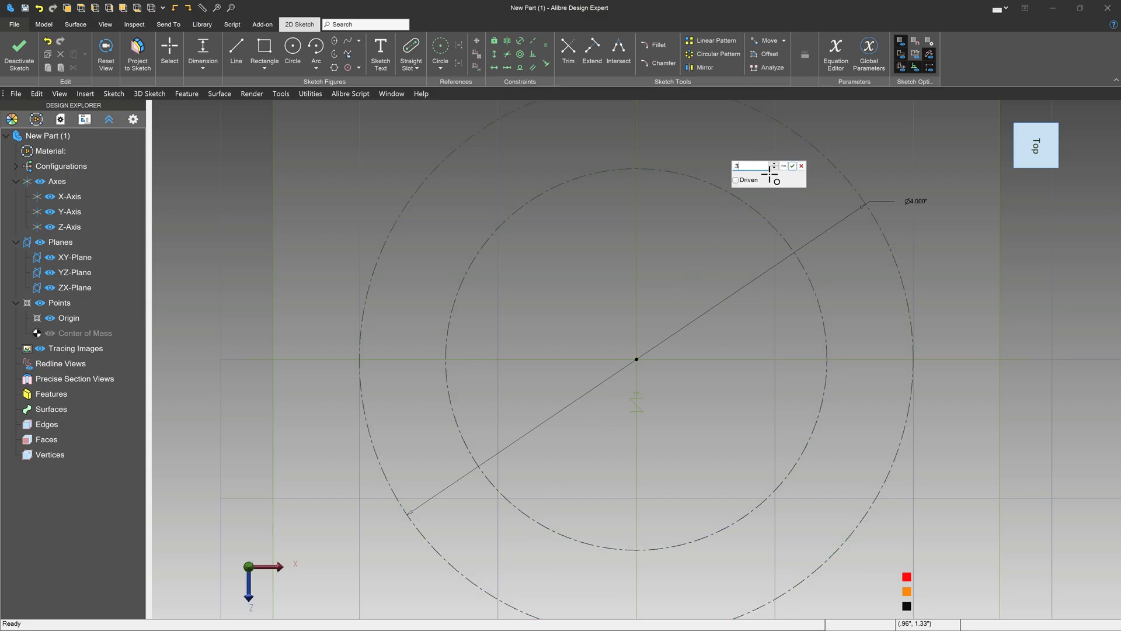
text(75)
key(Return)
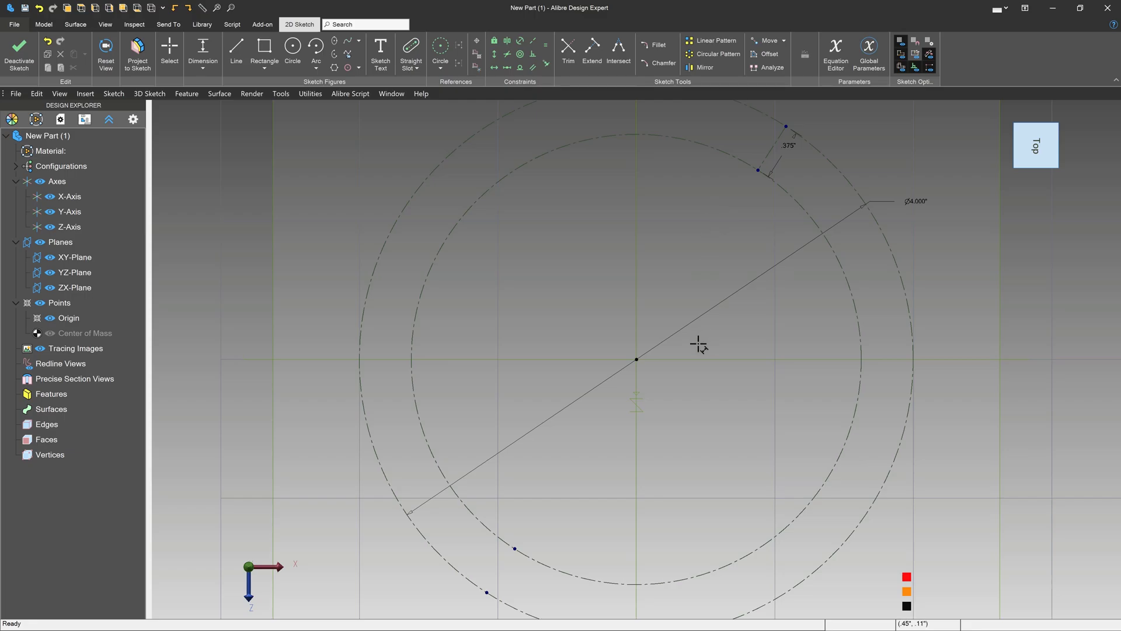
Step: Draw two connected centre-point arcs forming an S-curve from the outer circle's topmost point down to the inner circle, the second centred outside the curve
scroll(699, 344, down, 1)
middle_drag(662, 184, 662, 249)
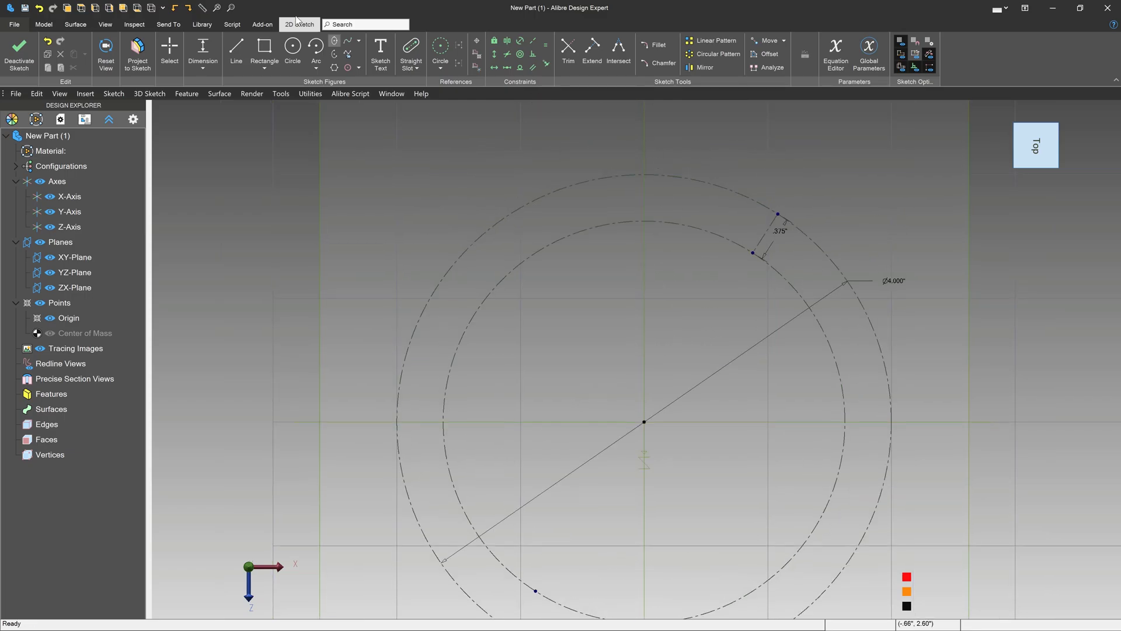
click(321, 56)
click(644, 421)
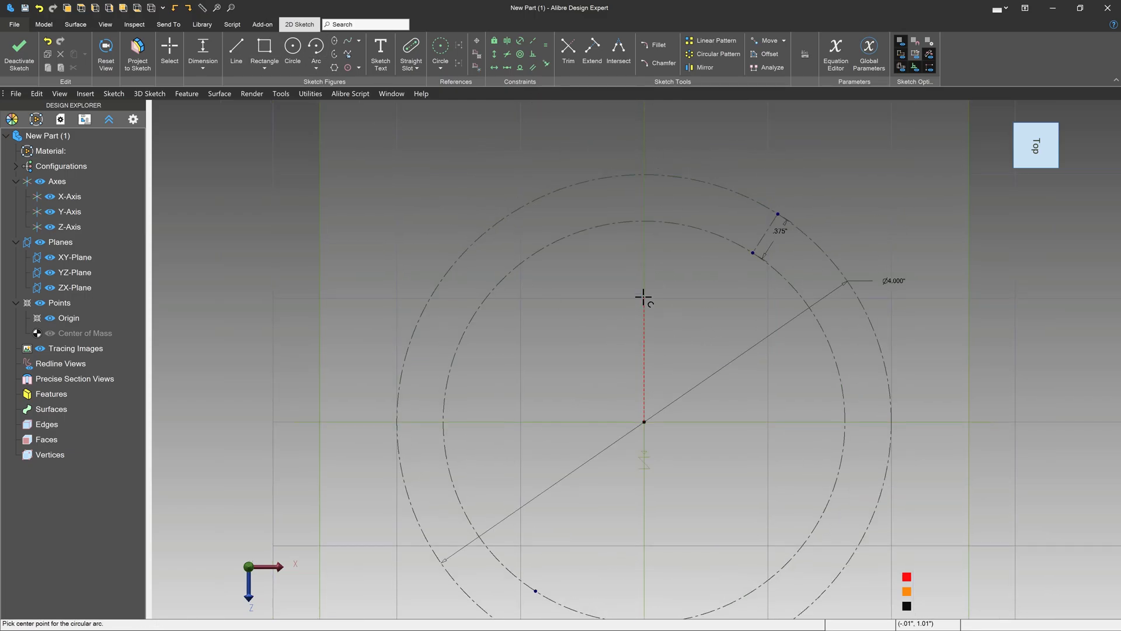
click(643, 174)
click(711, 195)
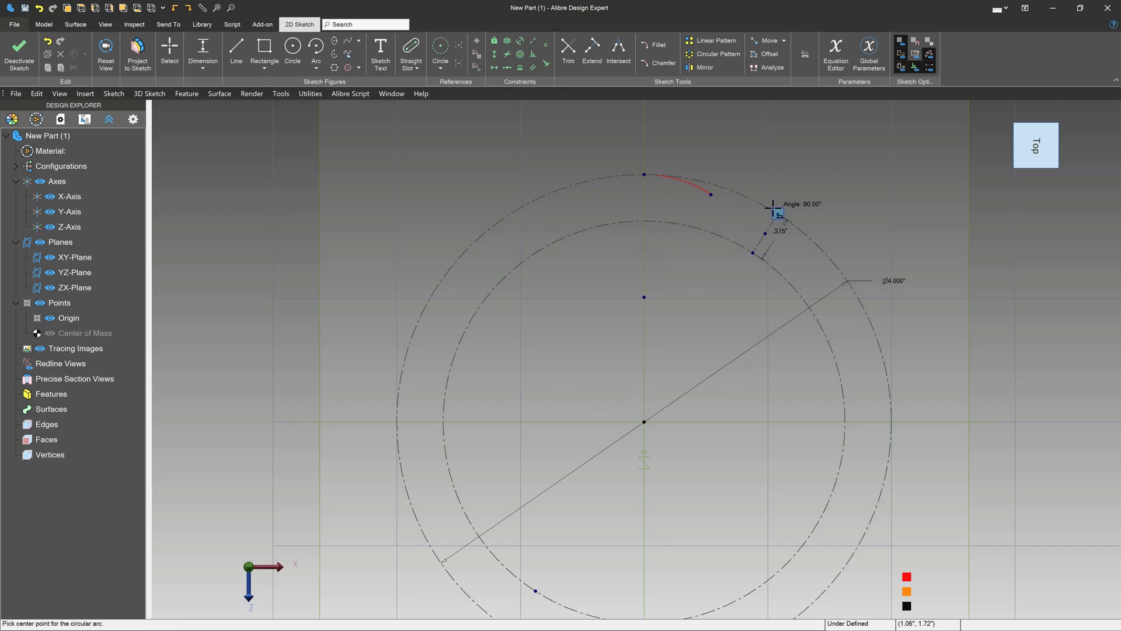
click(782, 175)
click(710, 194)
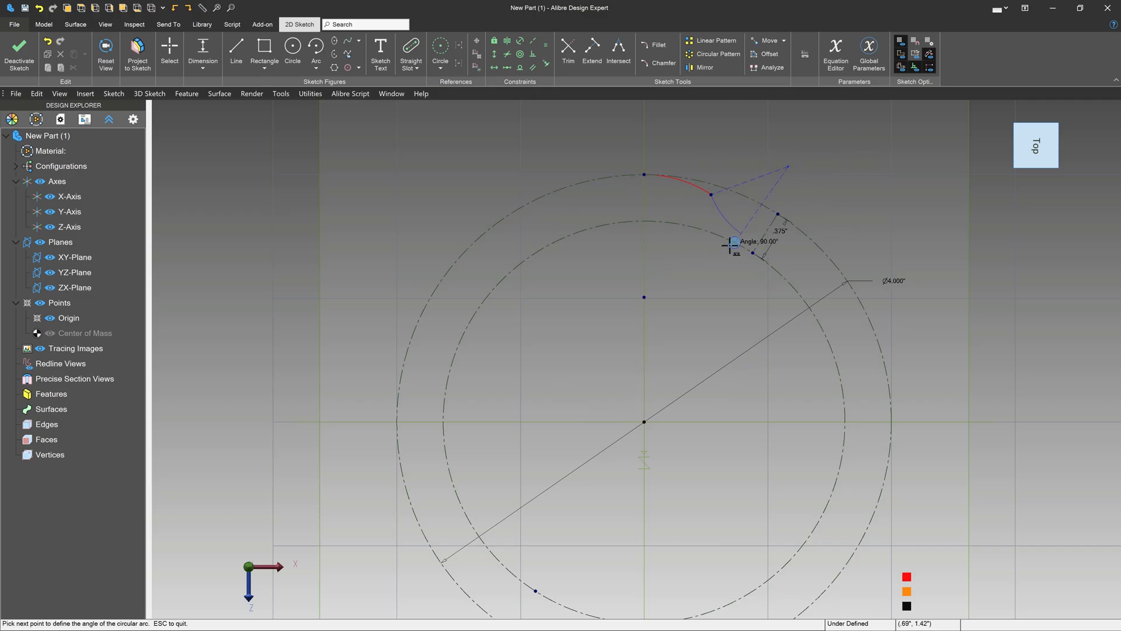
click(718, 226)
key(Escape)
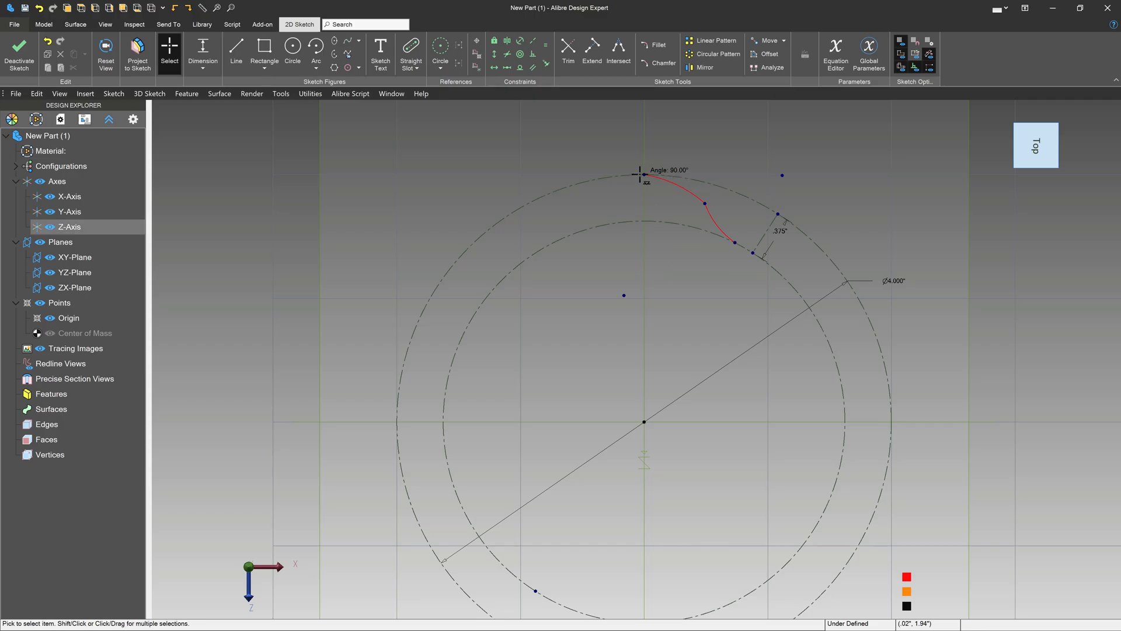
Step: Constrain the first arc's centre and its start point on the outer circle to be vertically aligned with the origin
scroll(646, 195, up, 3)
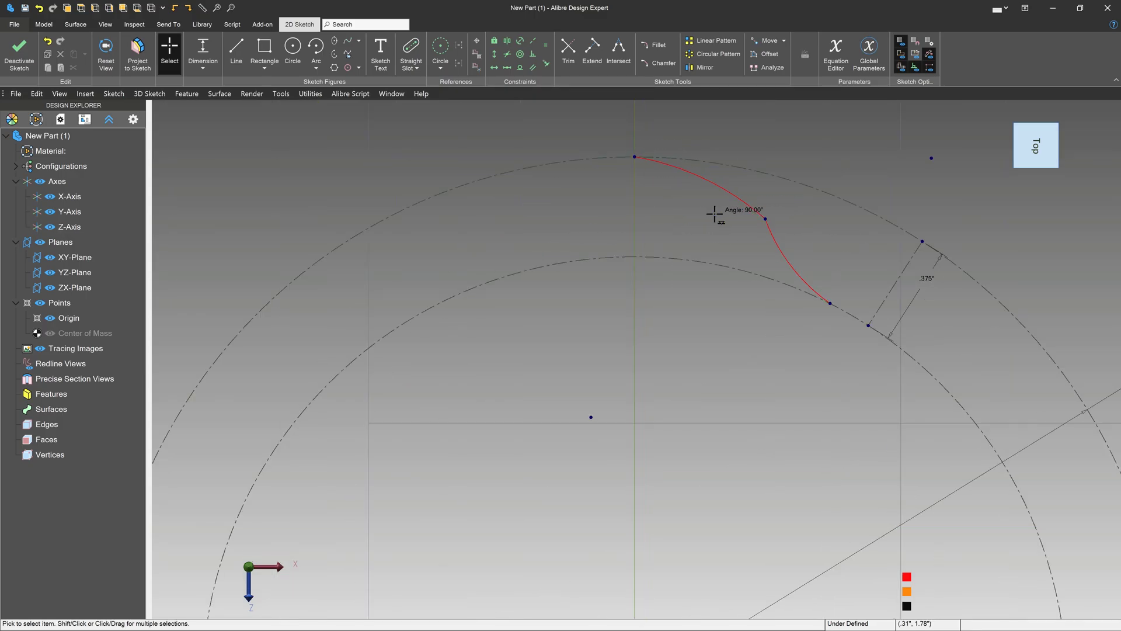
scroll(672, 222, down, 1)
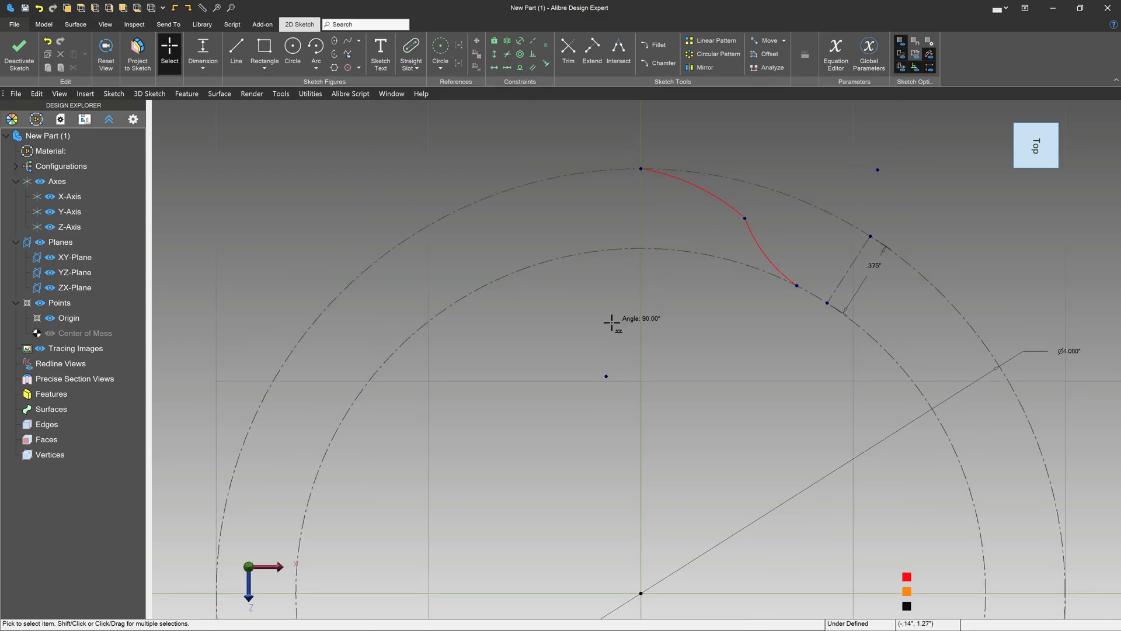
key(v)
click(605, 375)
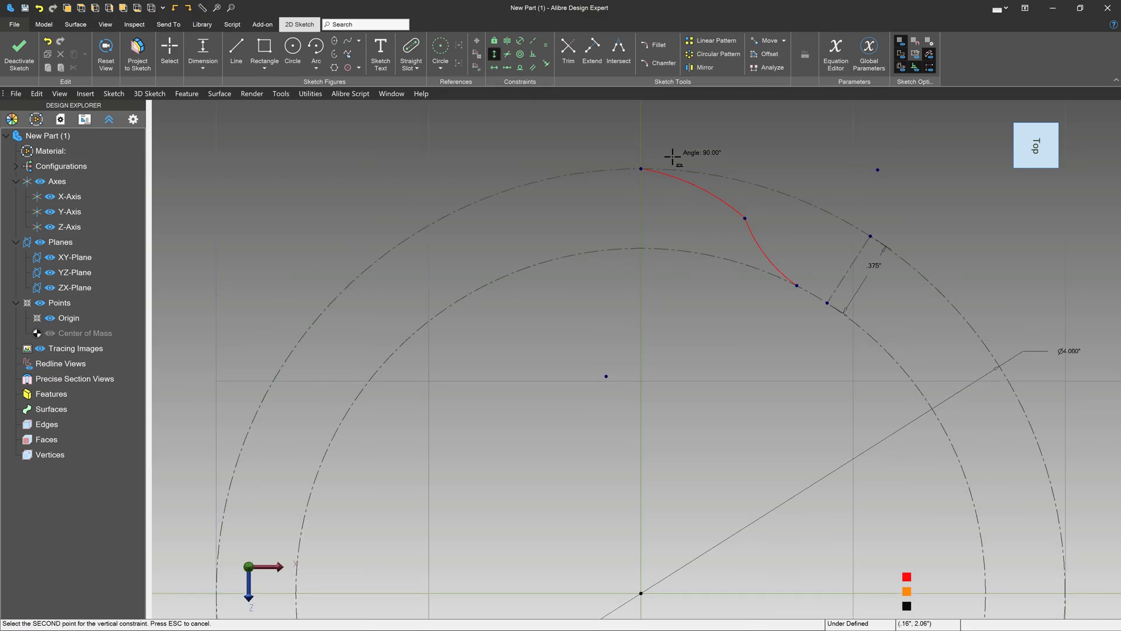
click(639, 170)
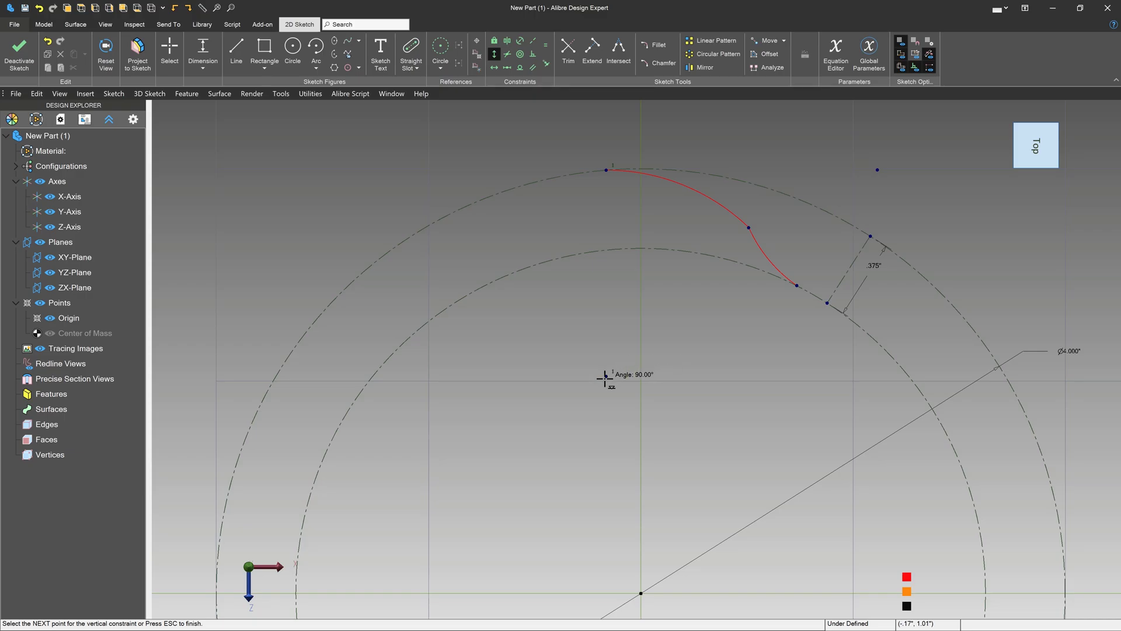
click(642, 592)
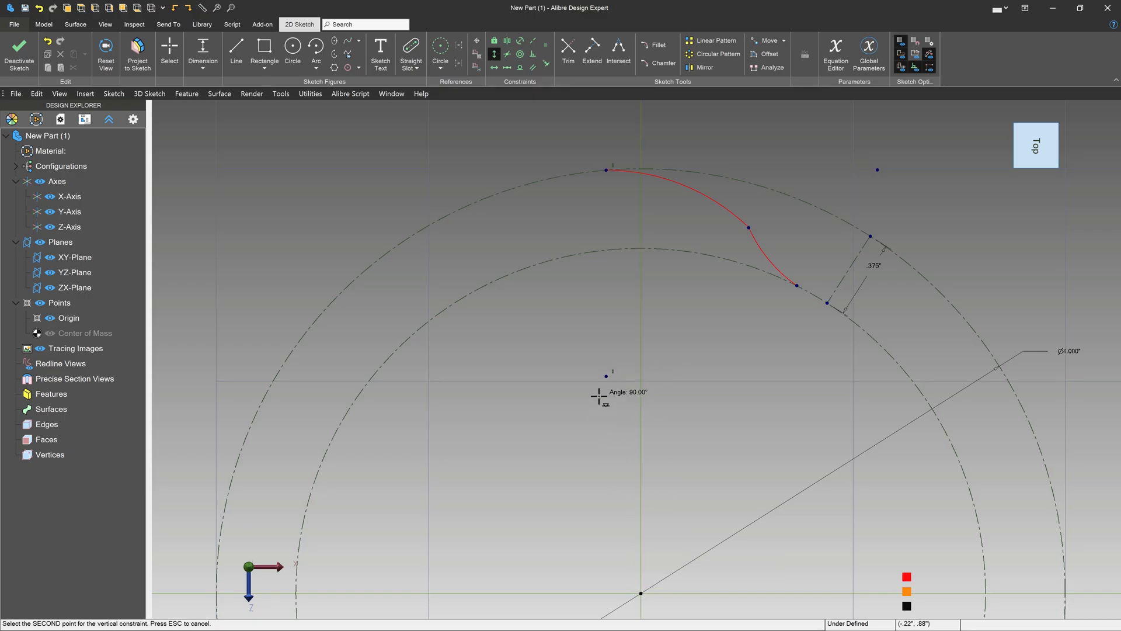
click(606, 376)
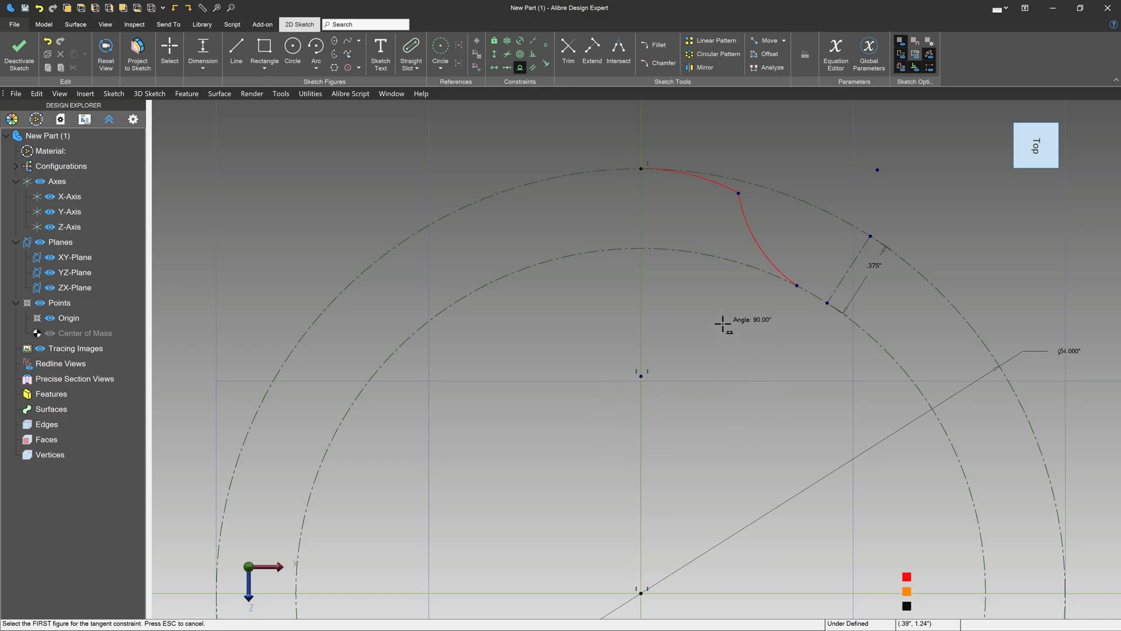
Step: Make the two arcs tangent to each other and the second arc tangent to the inner reference circle
click(727, 186)
click(741, 218)
scroll(831, 358, up, 3)
key(Escape)
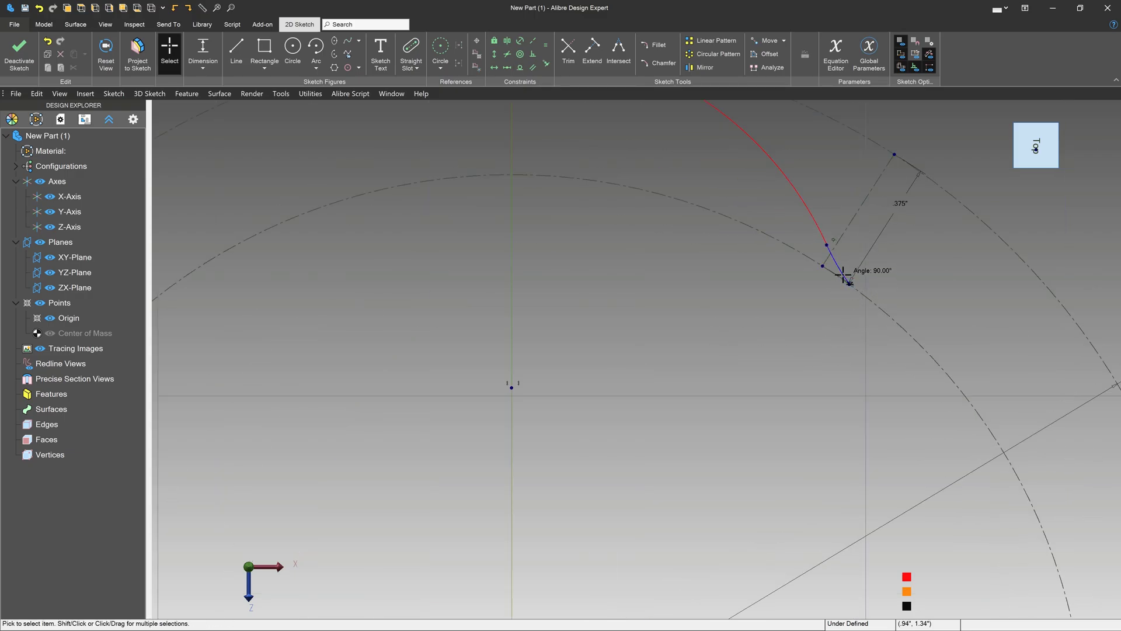
key(t)
click(834, 254)
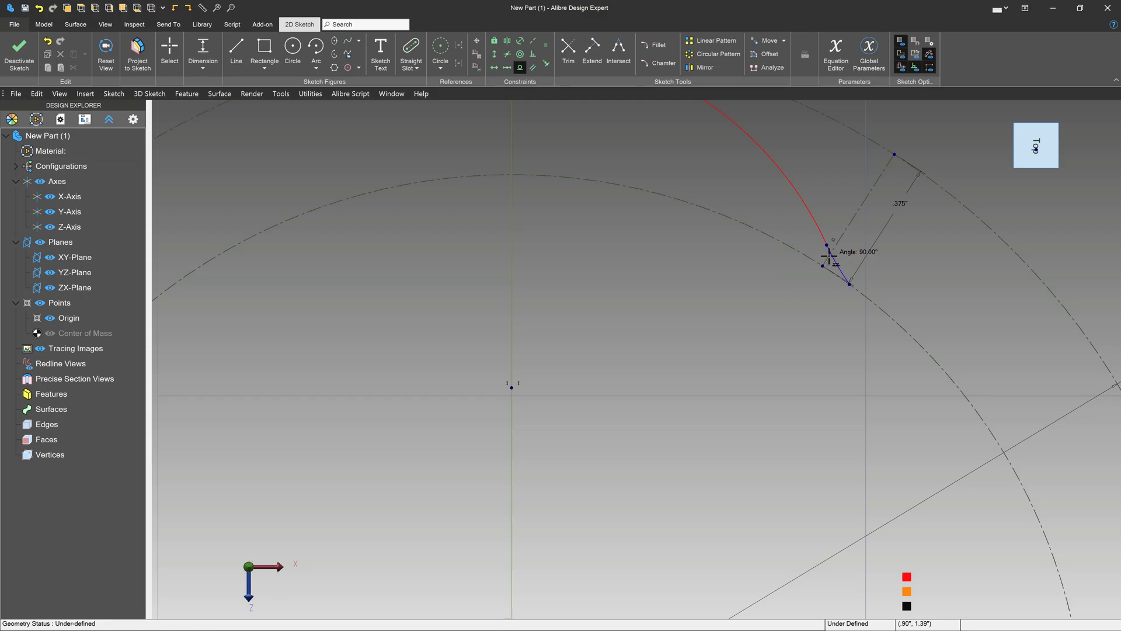
click(797, 249)
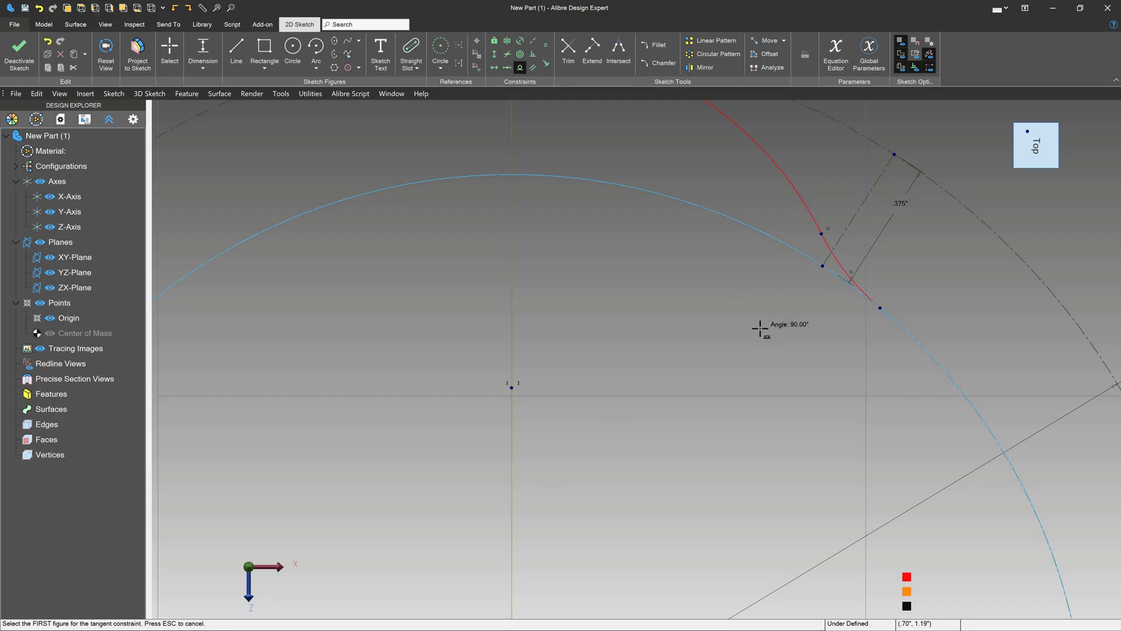
key(Escape)
Step: Make the two arcs equal in size, and pull the S-curve inward to tighten its shape
scroll(729, 325, down, 1)
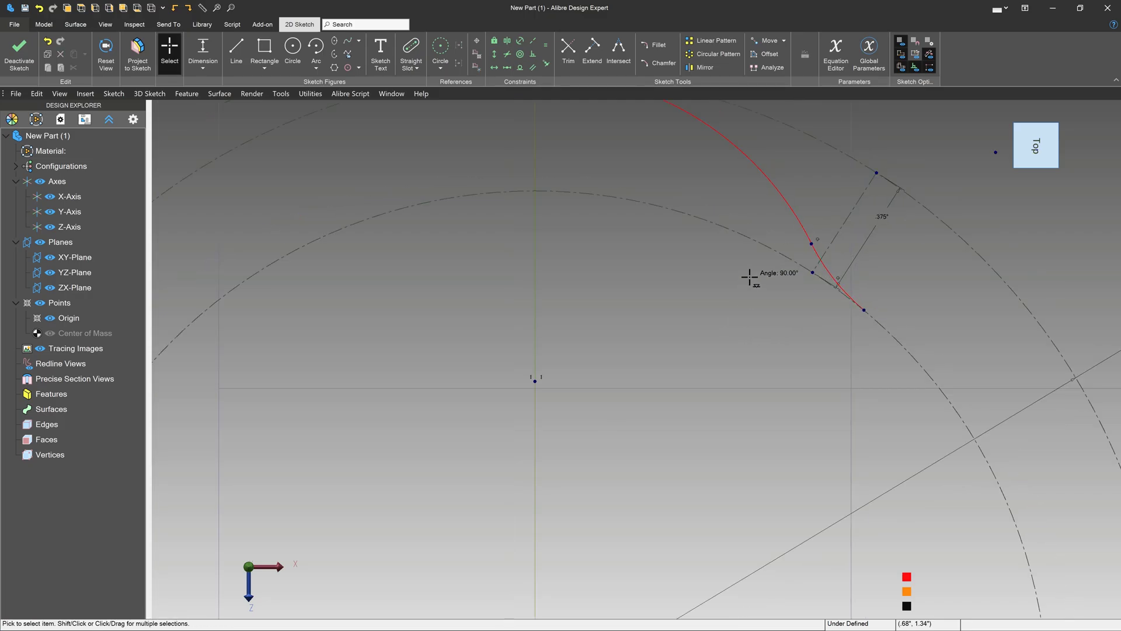
key(e)
click(785, 195)
click(821, 264)
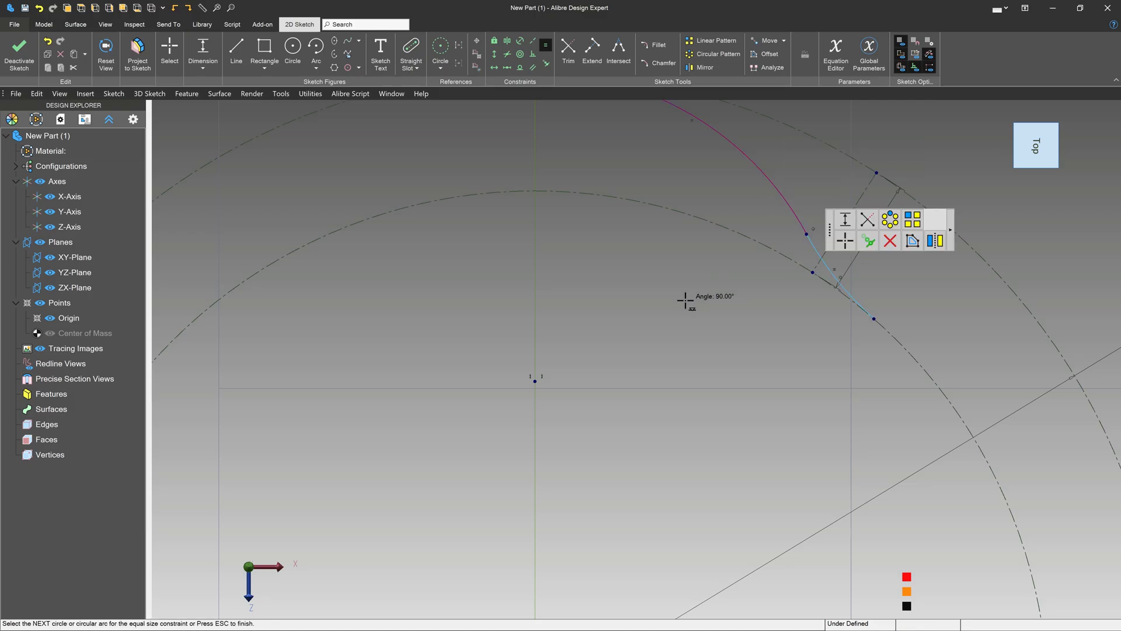
scroll(683, 309, down, 1)
key(Escape)
drag(754, 250, 681, 192)
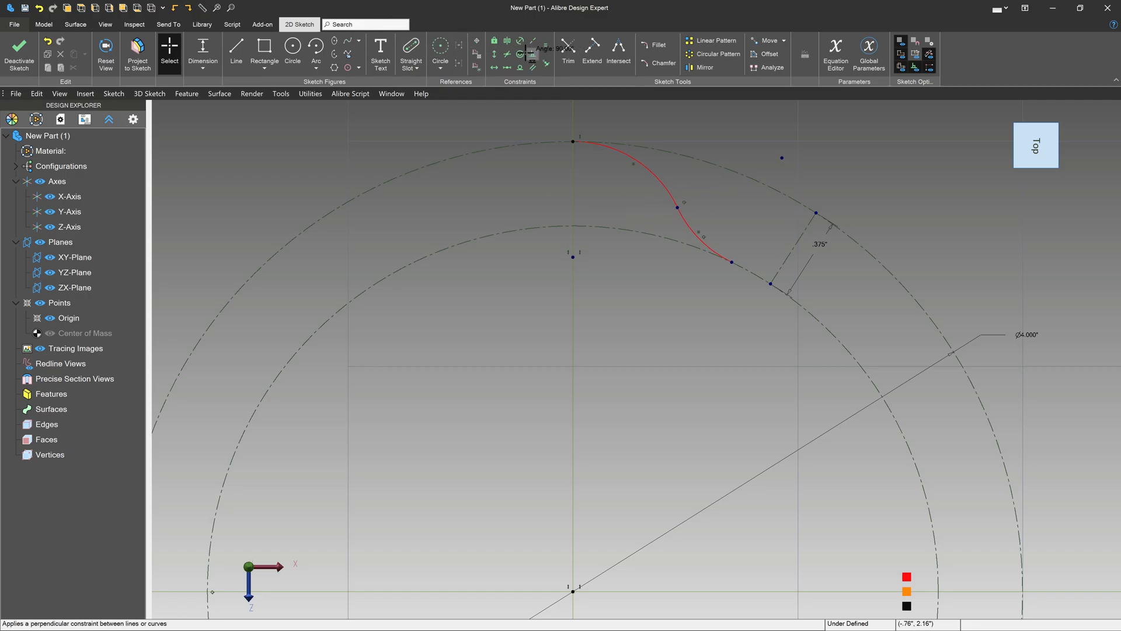
Step: Draw reference lines from the S-curve's end on the inner circle to the origin and up to its start on the outer circle
click(441, 67)
click(459, 86)
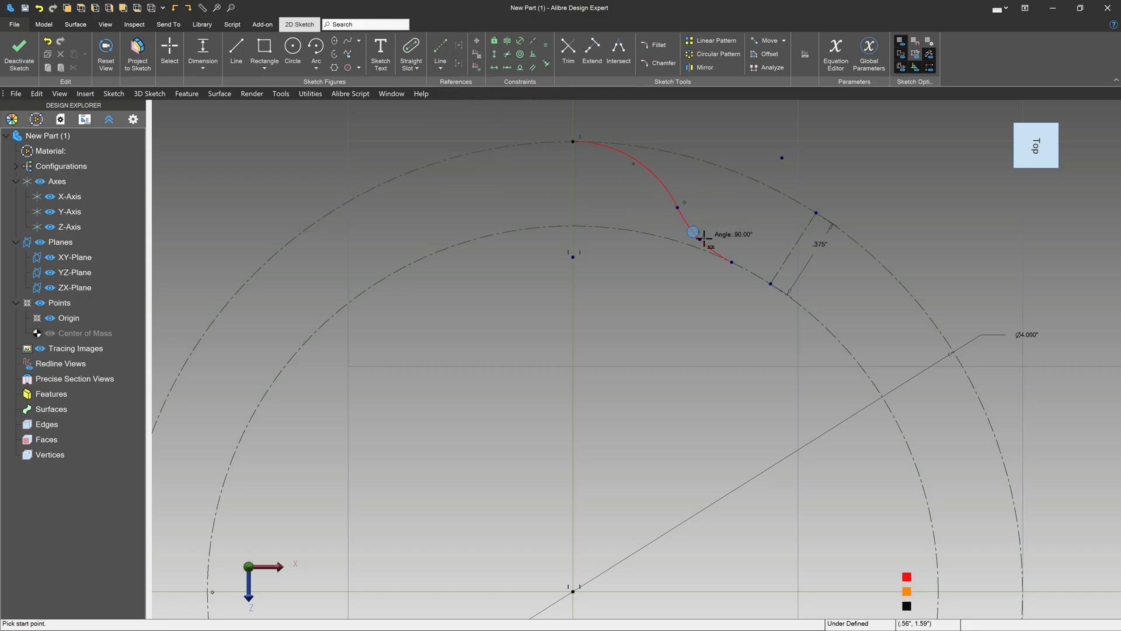
click(732, 262)
click(572, 591)
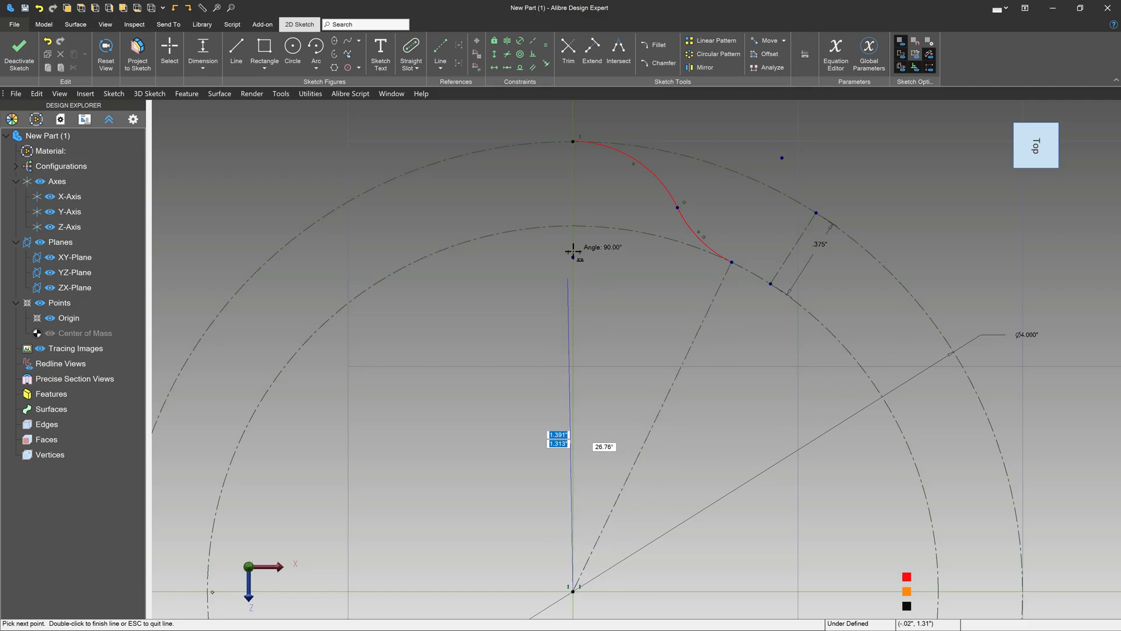
double_click(573, 141)
key(Escape)
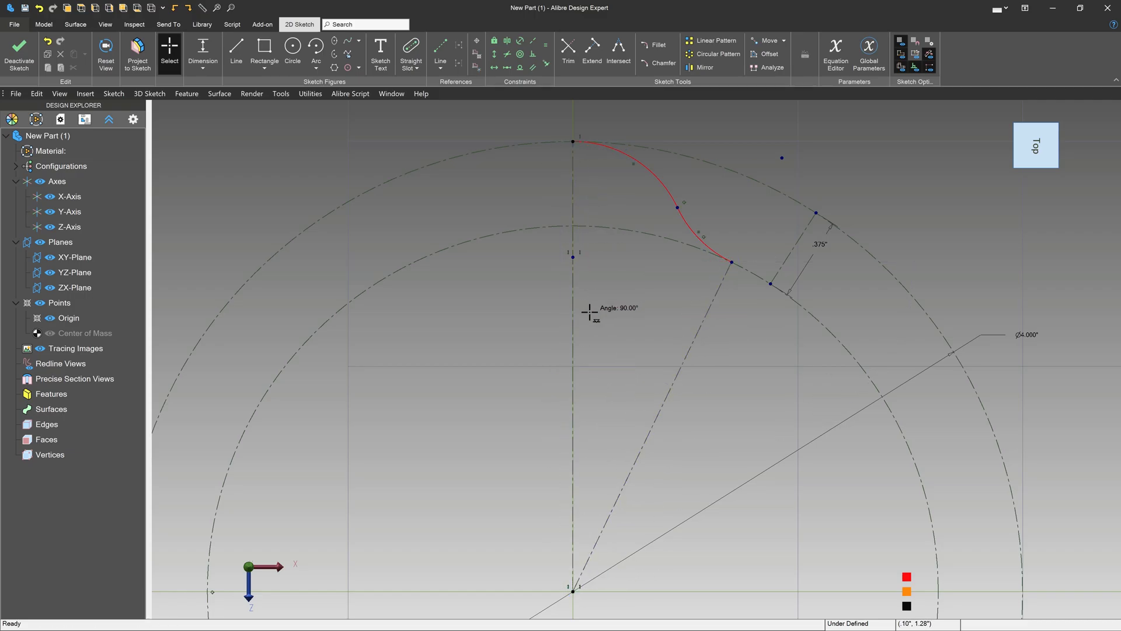
Step: Dimension the angle between the vertical and slanted reference lines at the origin as 30°
key(d)
click(573, 318)
click(689, 350)
click(654, 301)
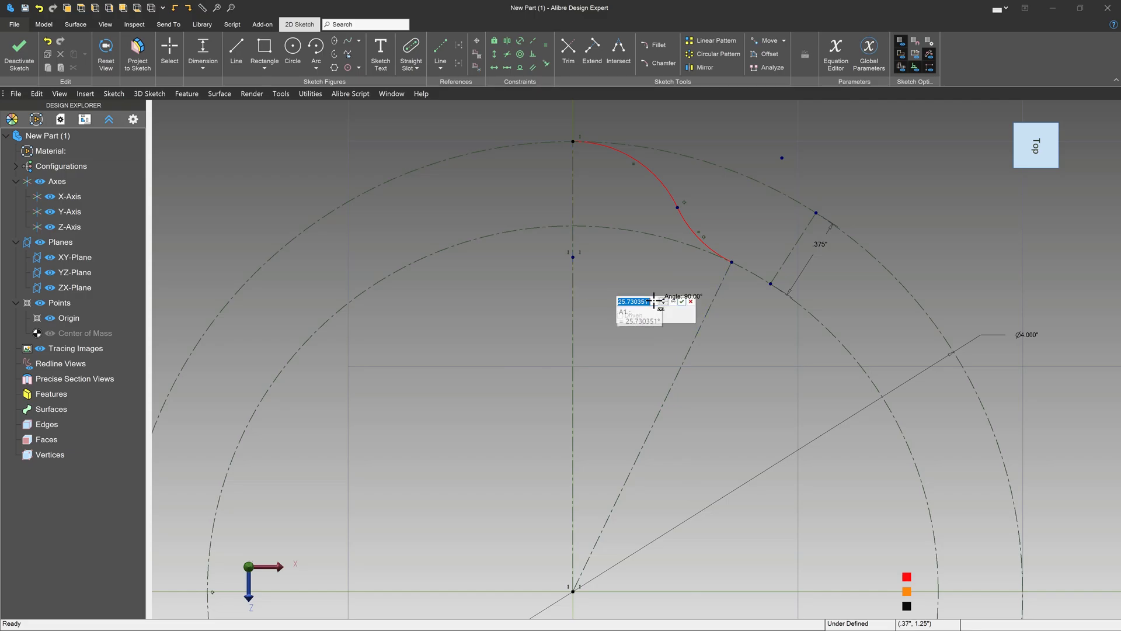
text(30)
key(Return)
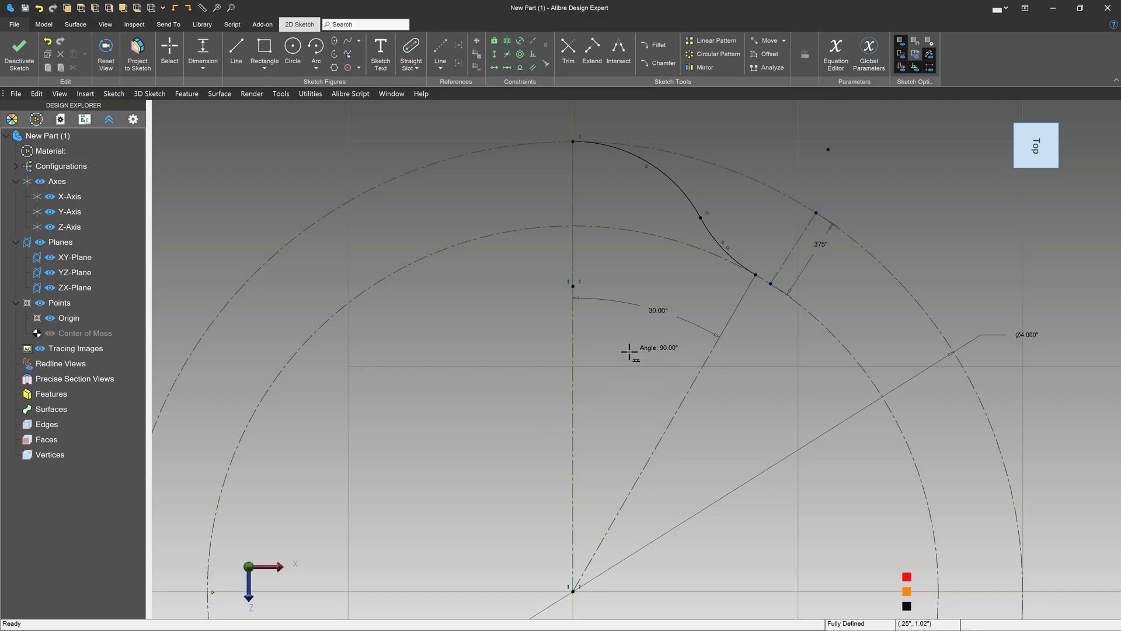
Step: Mirror the two S-curve arcs across the slanted reference line to form a full wave
scroll(584, 265, down, 3)
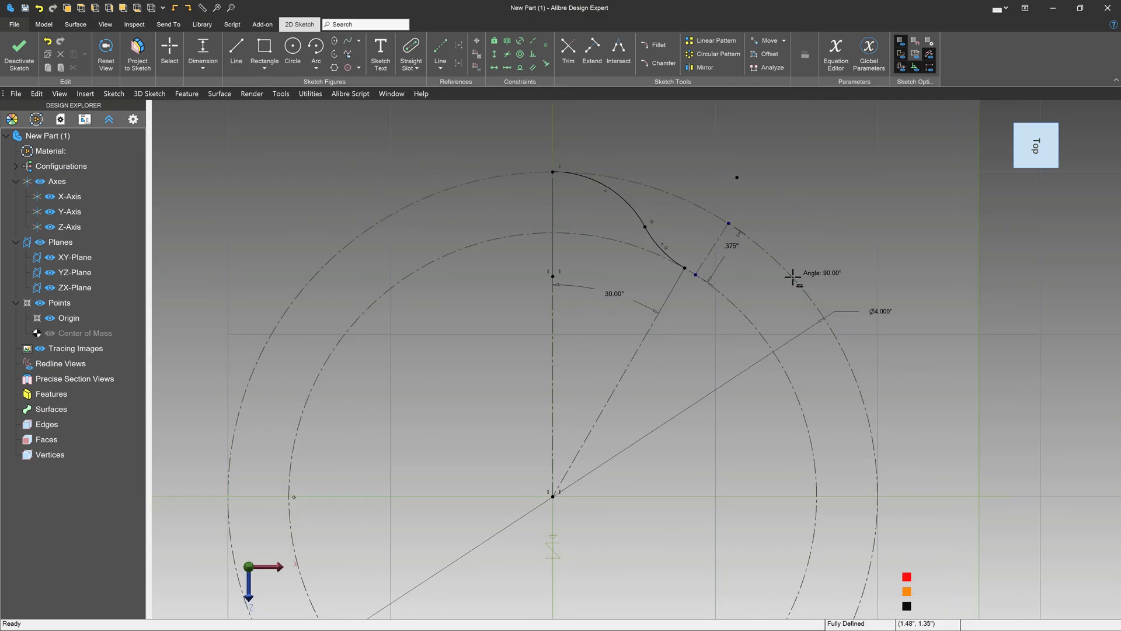
click(605, 190)
click(689, 70)
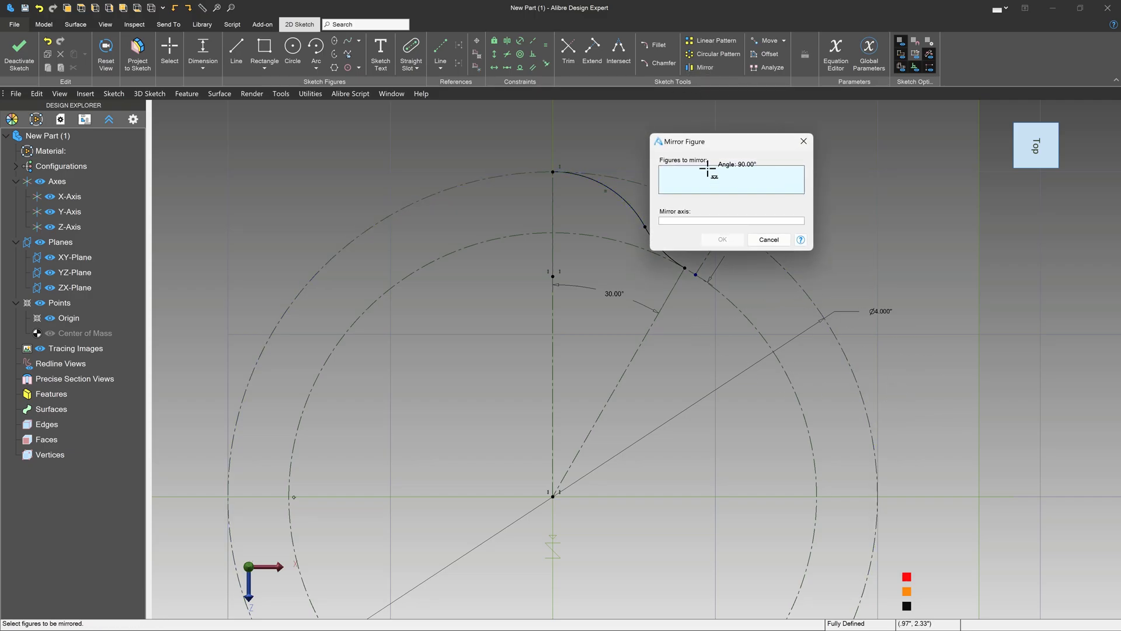
drag(759, 141, 924, 121)
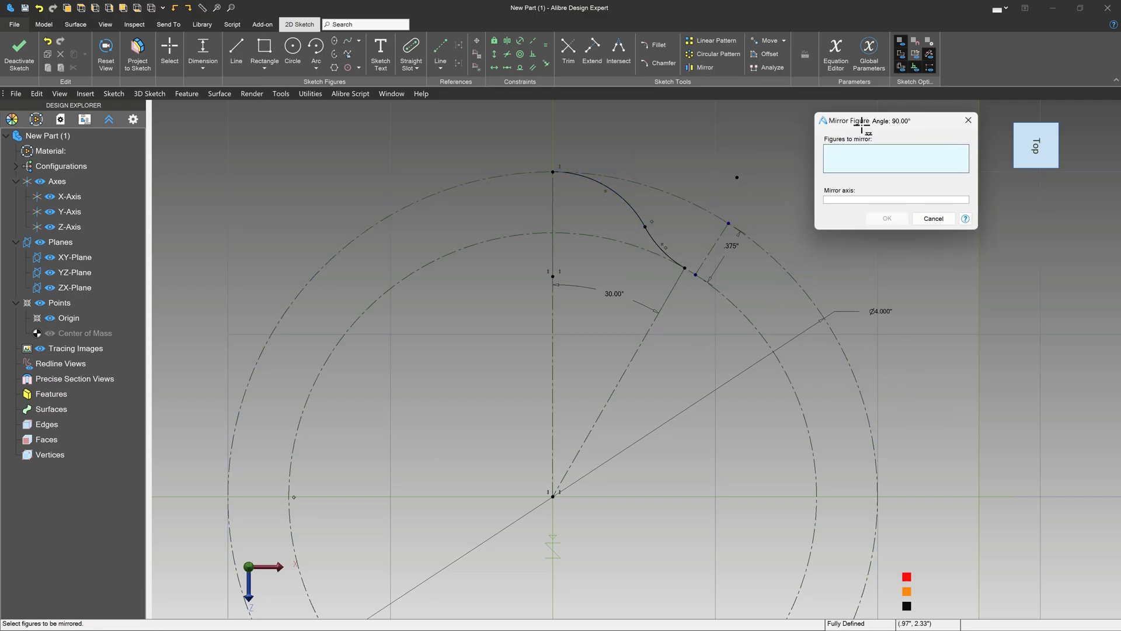
click(627, 204)
click(655, 239)
click(844, 200)
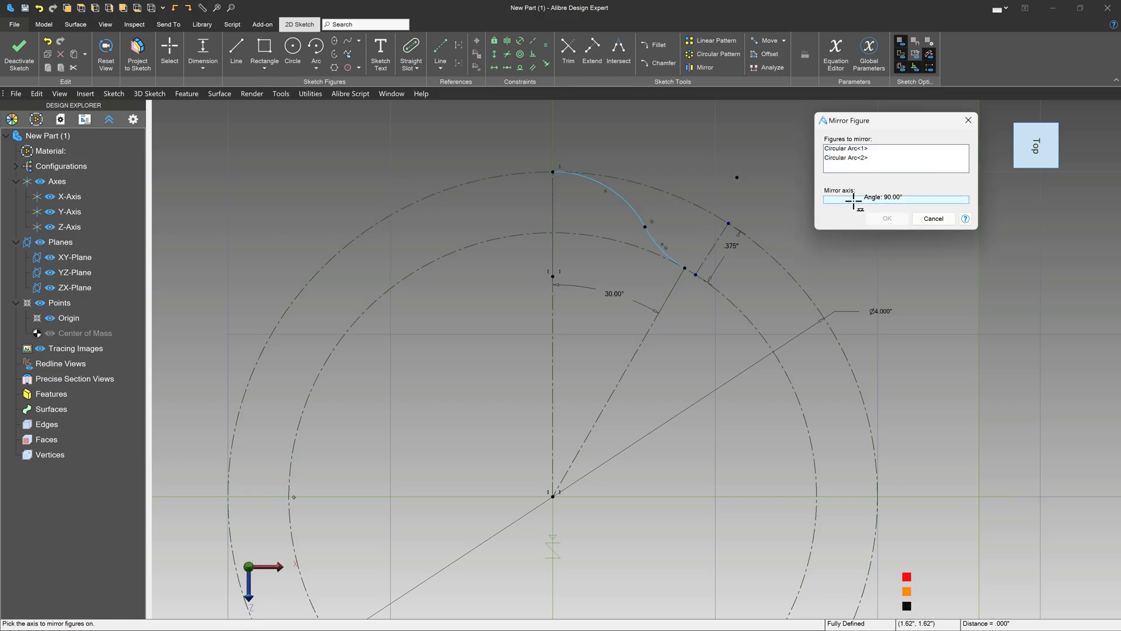
click(635, 352)
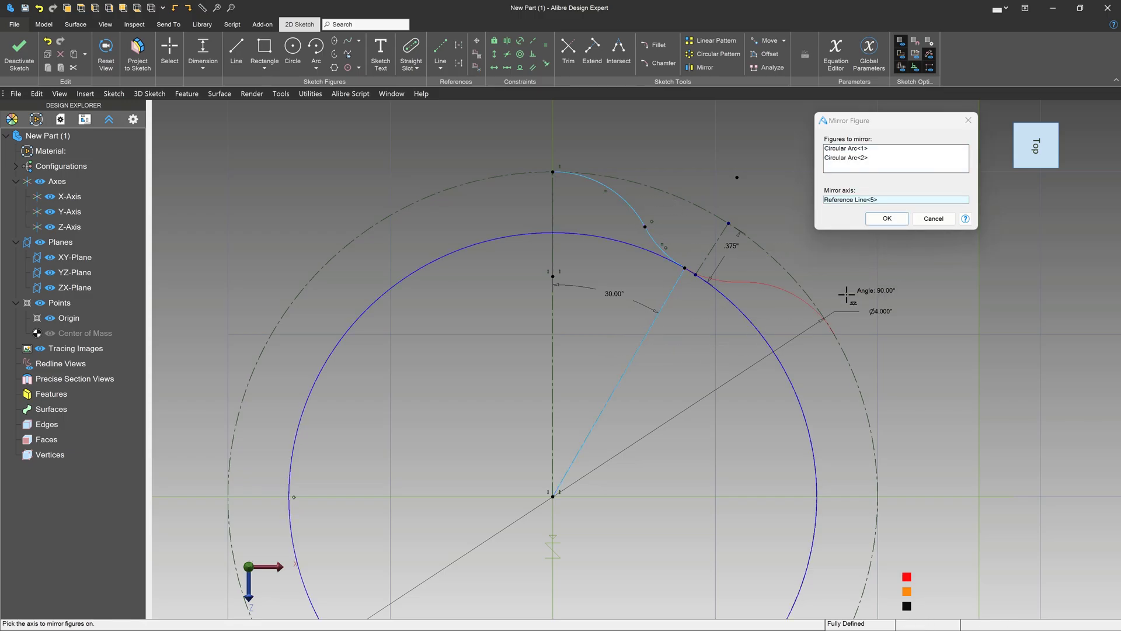
click(886, 218)
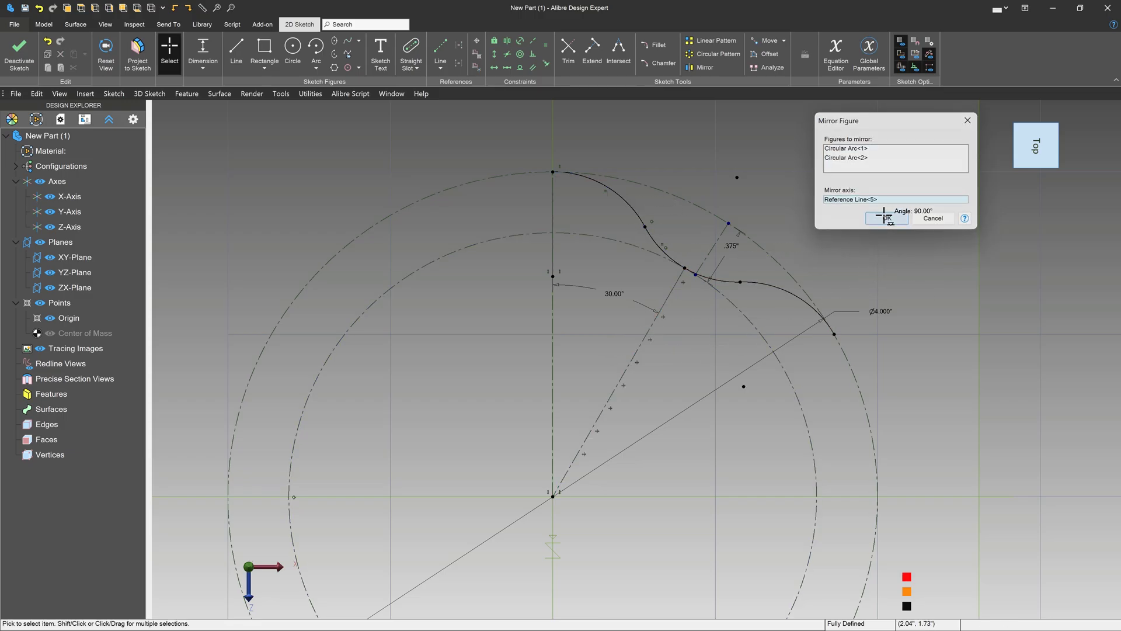
Step: Create a circular pattern of the four arcs with 6 instances over the full circle, centred on the inner reference circle
click(717, 53)
click(617, 192)
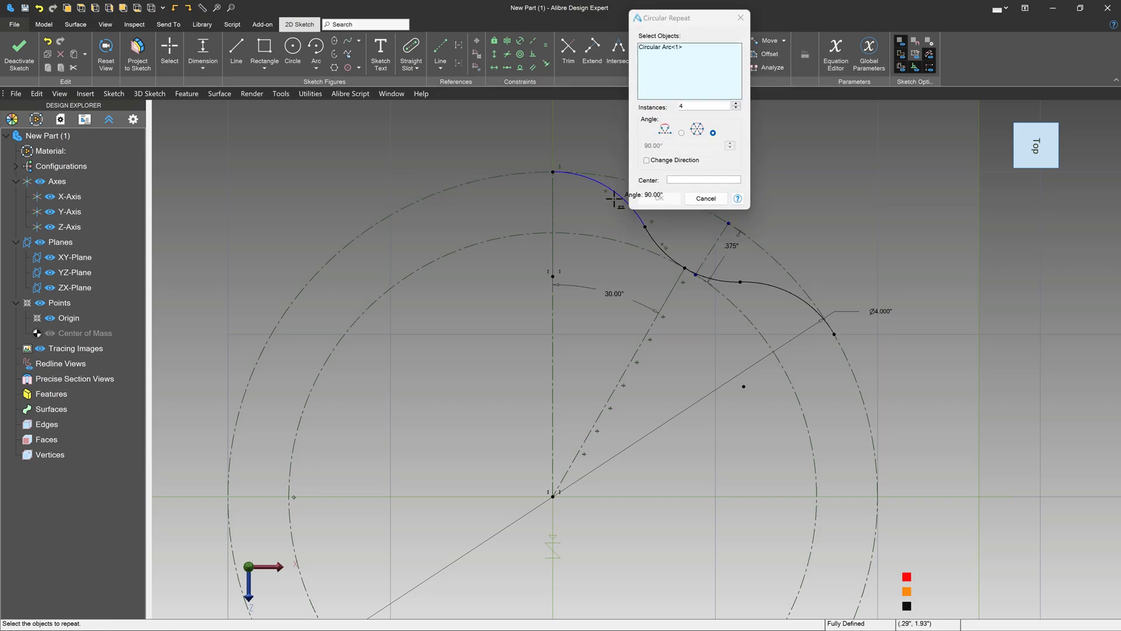
click(652, 234)
click(737, 281)
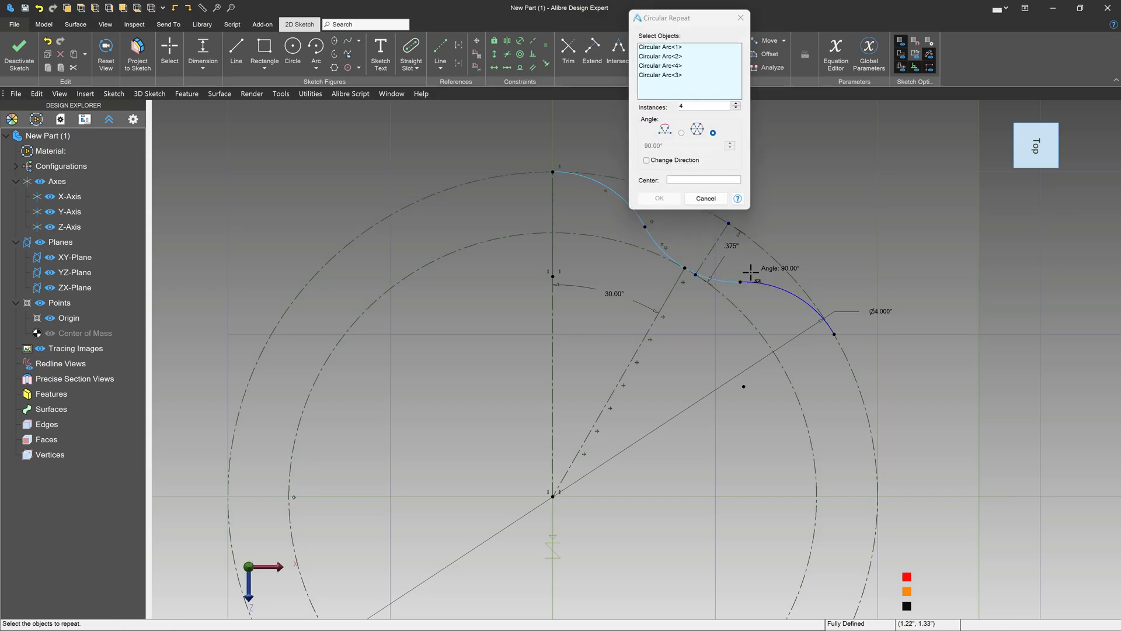
click(753, 284)
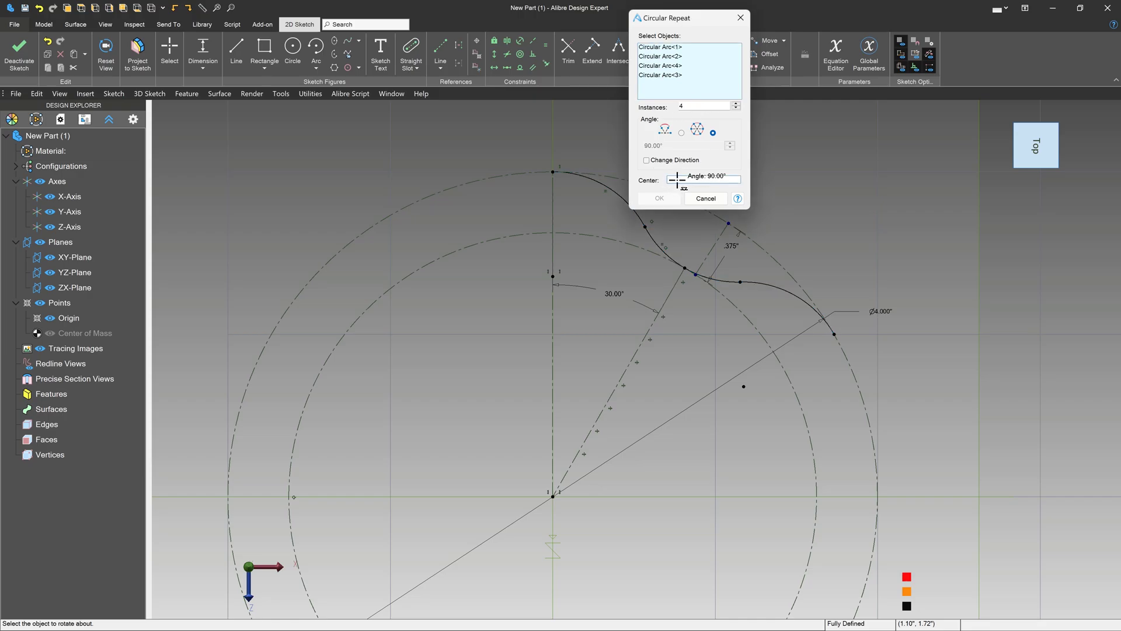
click(689, 179)
click(580, 234)
scroll(555, 143, down, 2)
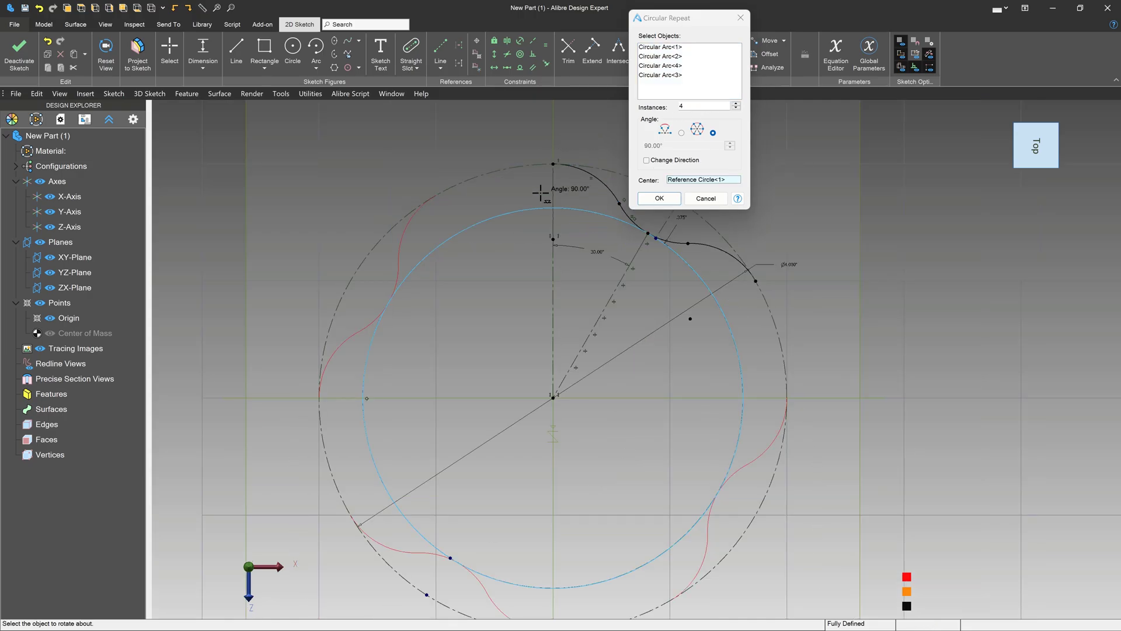
click(733, 103)
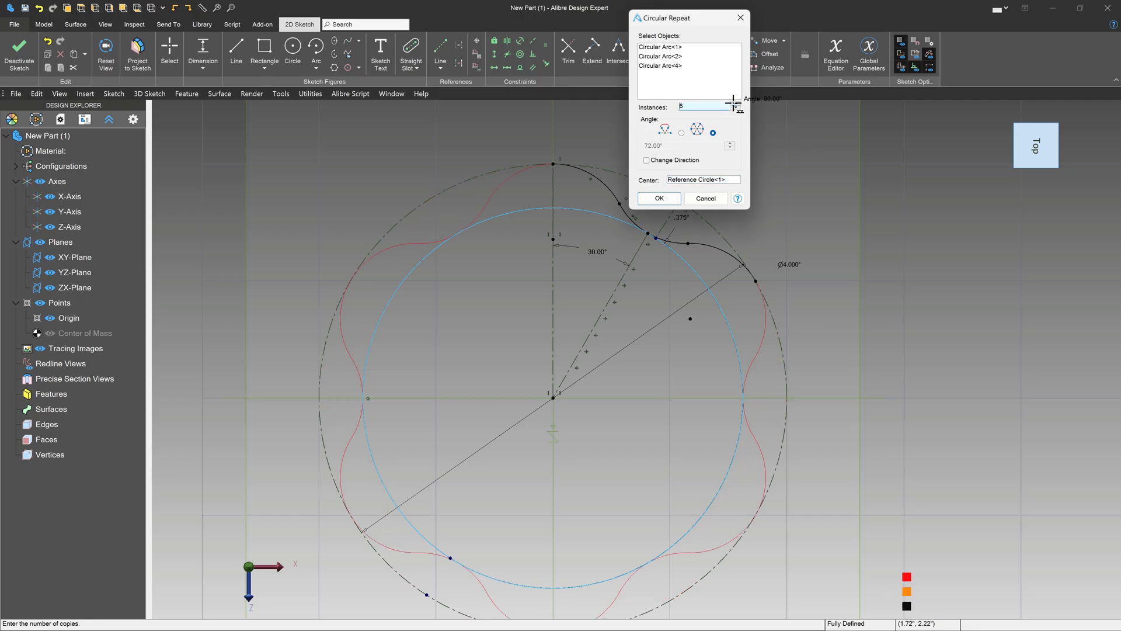
click(671, 196)
Step: Finish and exit the six-lobed profile sketch
scroll(782, 186, down, 2)
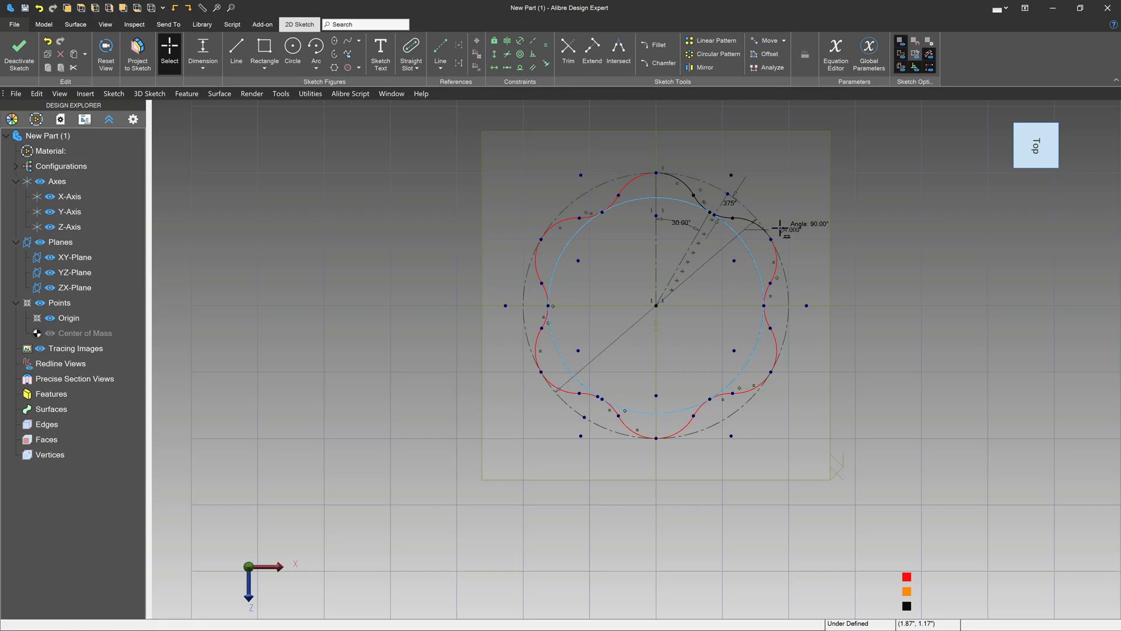
scroll(733, 304, up, 3)
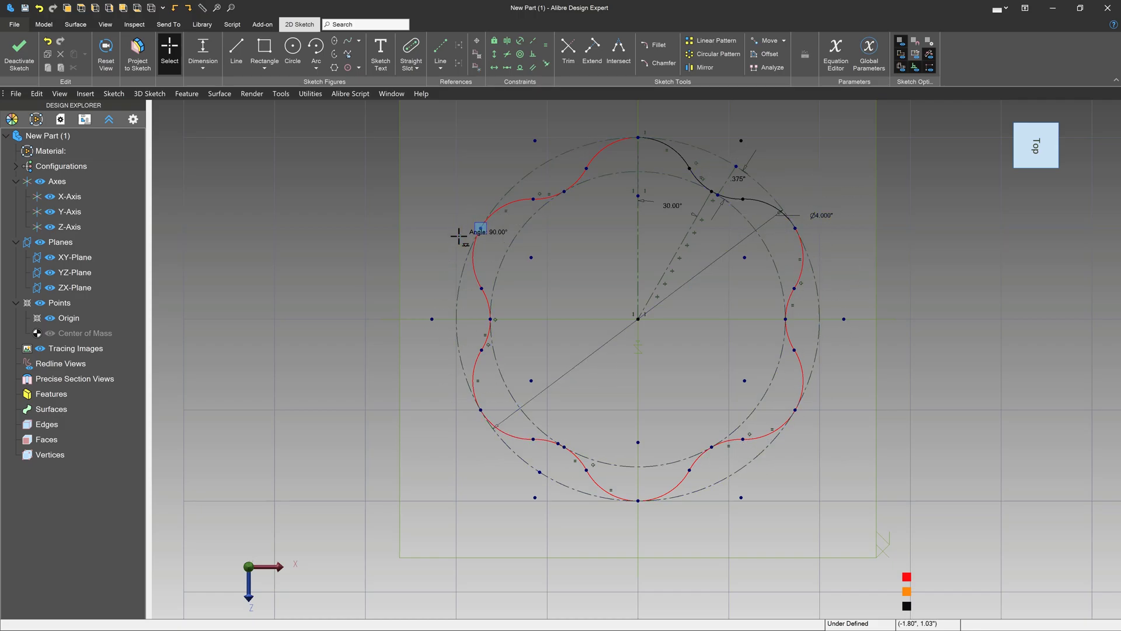
drag(473, 232, 360, 296)
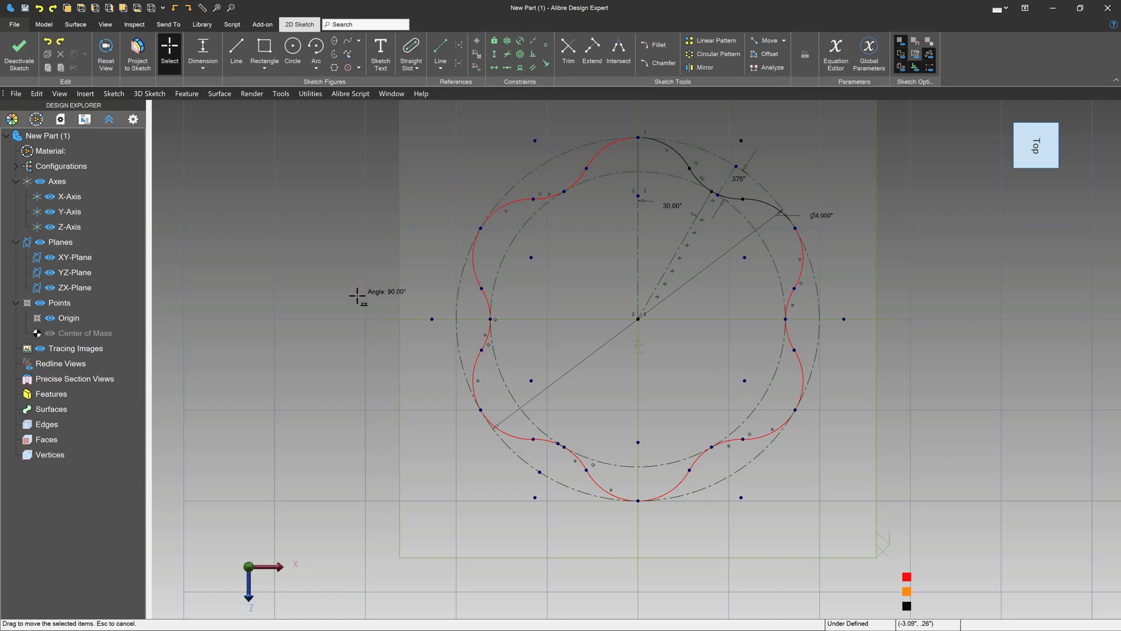
click(579, 267)
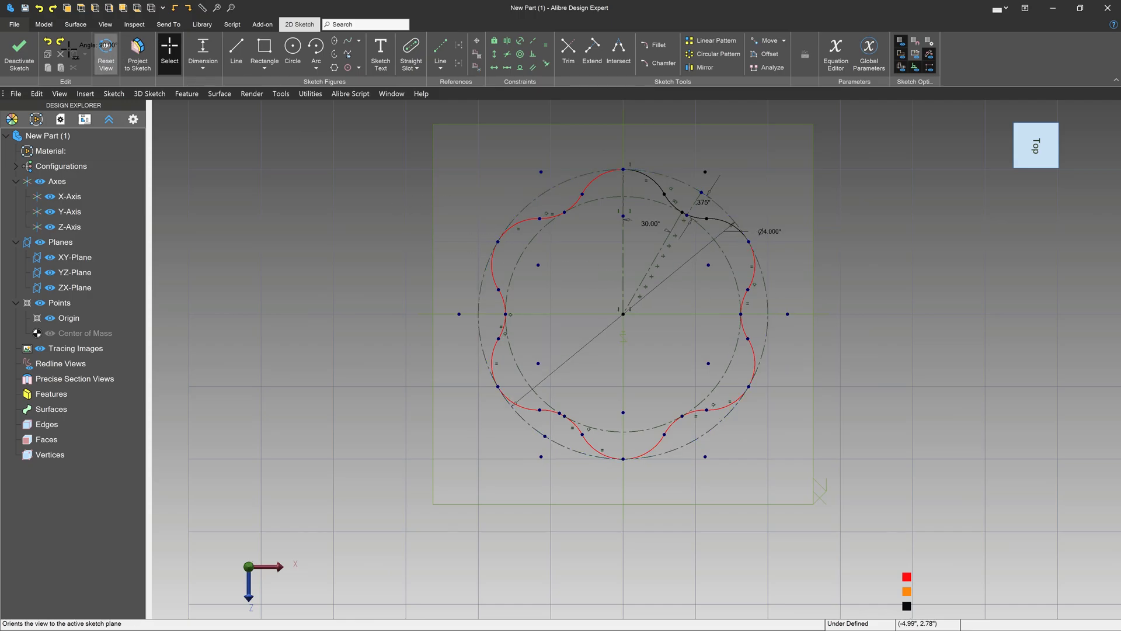
click(20, 54)
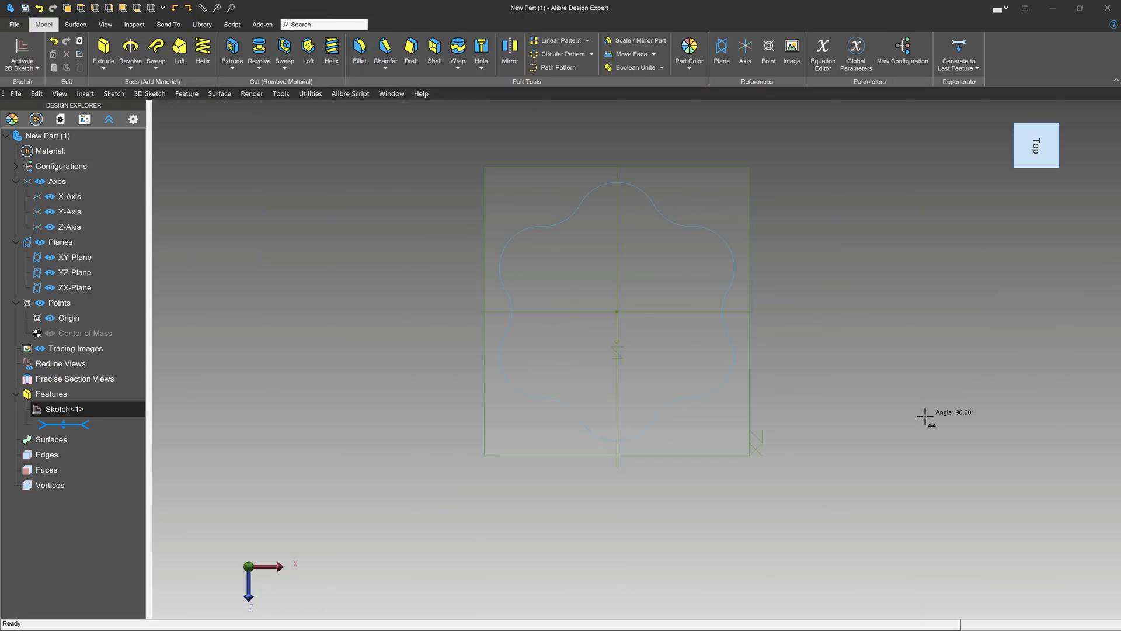
Step: Insert a reference plane offset 1.5" from the ZX-Plane
click(692, 455)
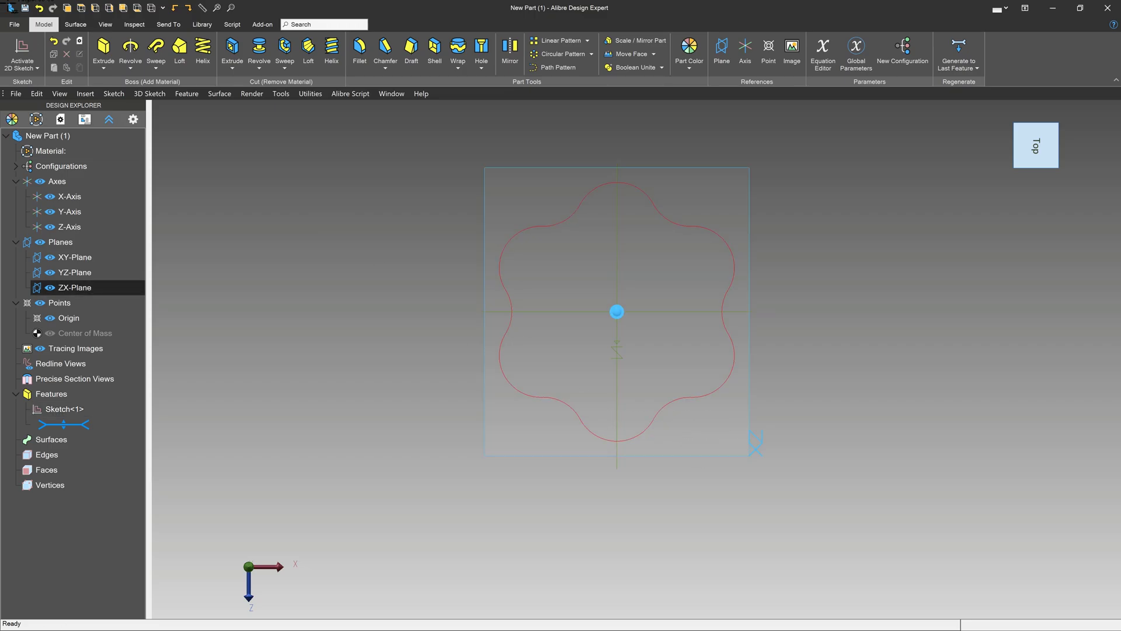
click(724, 53)
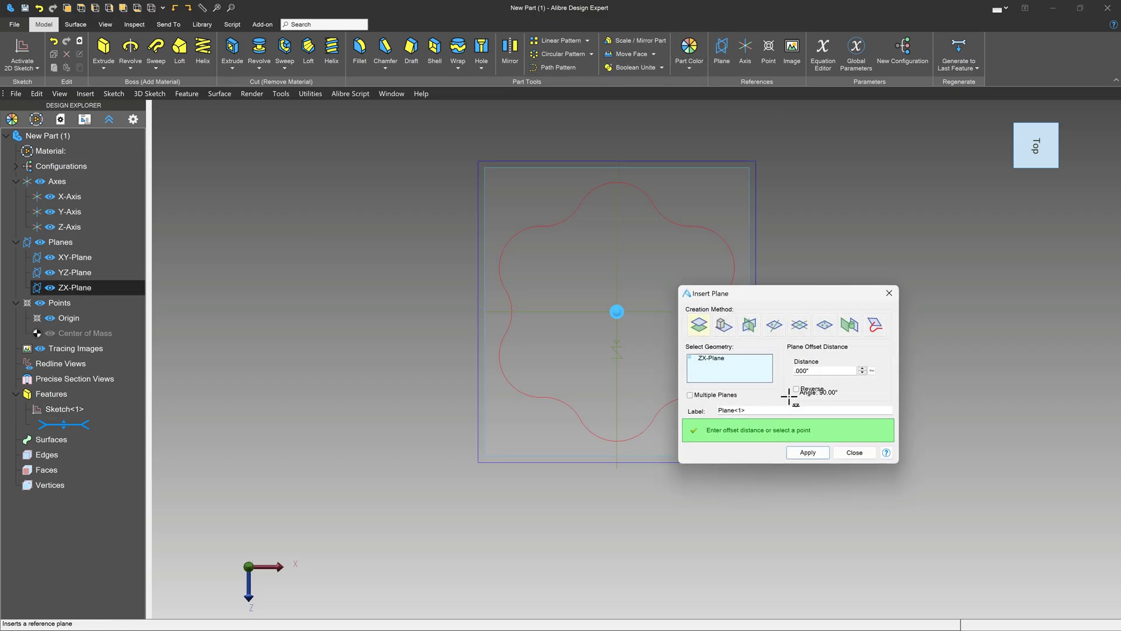
click(835, 369)
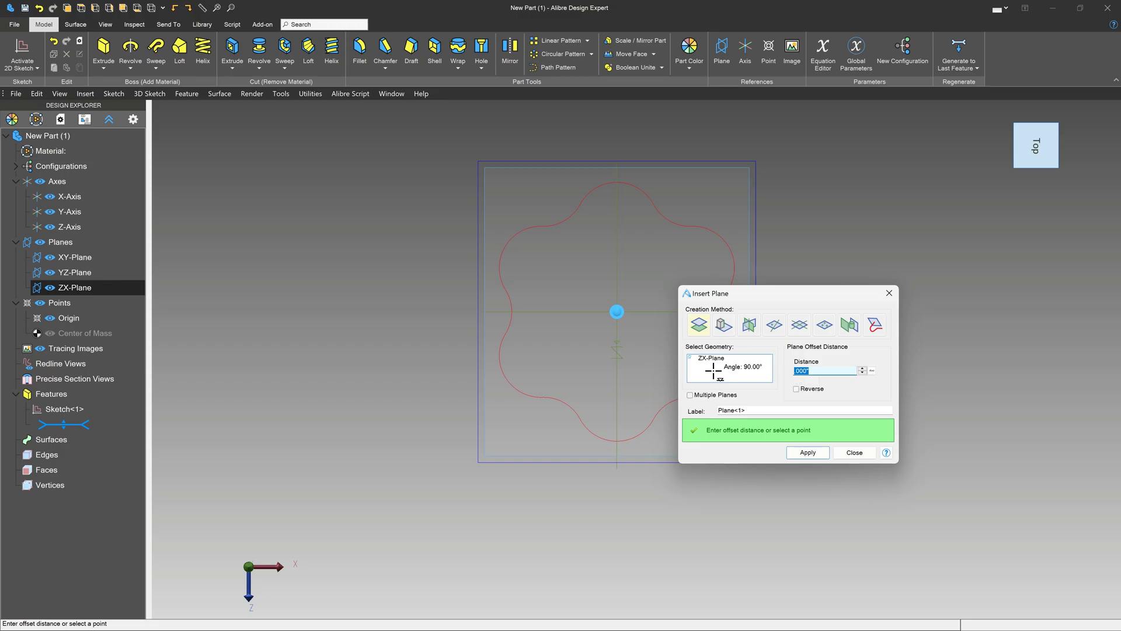
text(1.5)
key(Return)
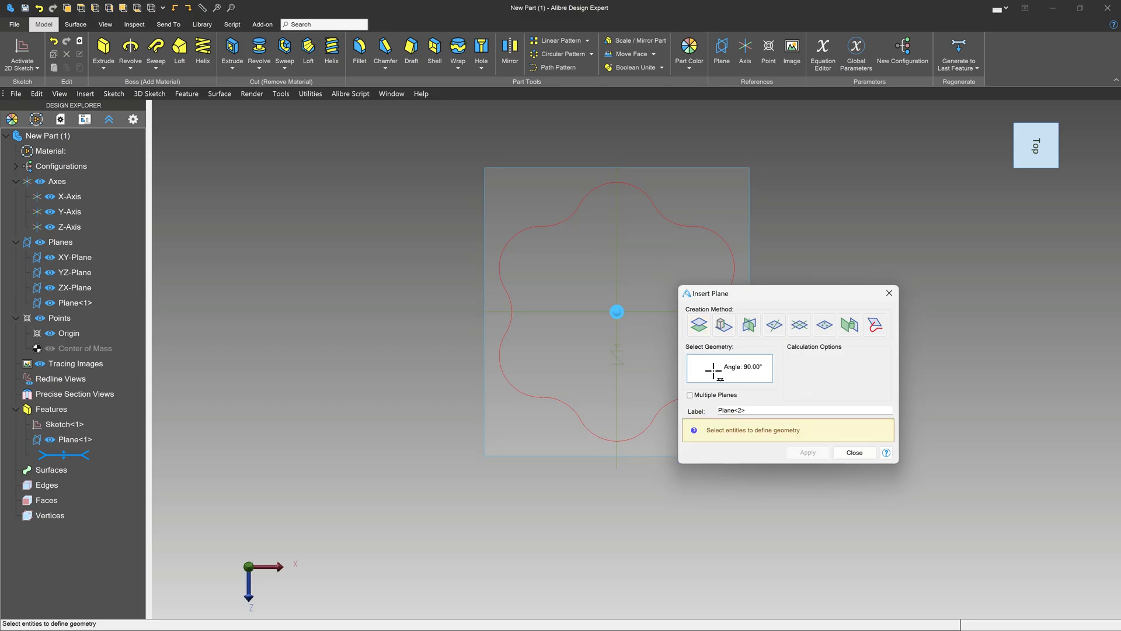
click(852, 453)
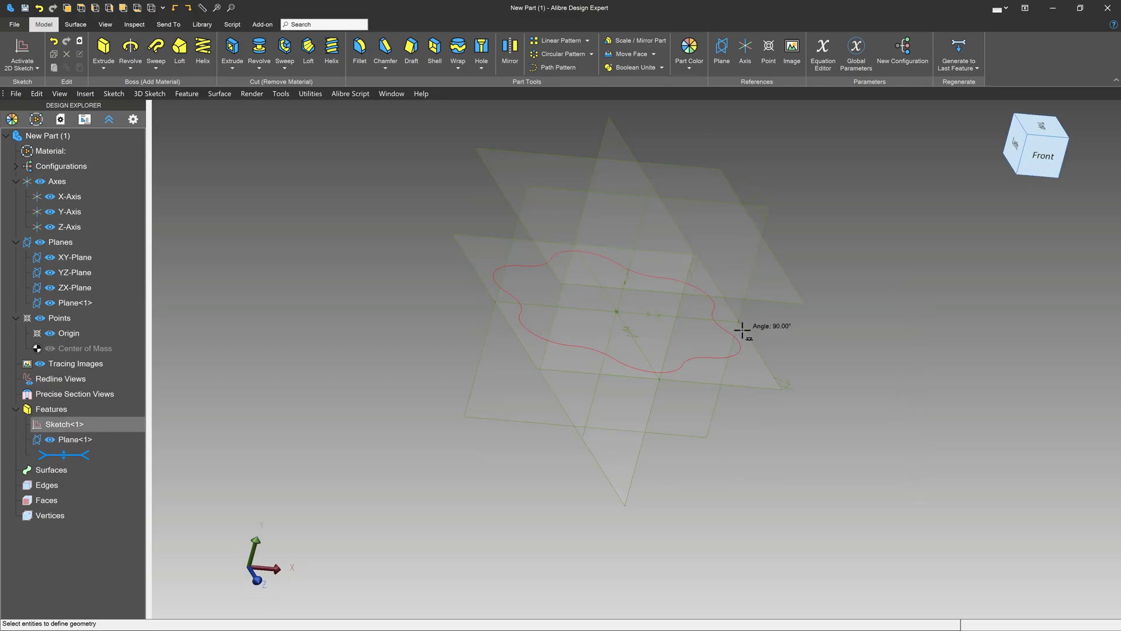
Step: Start a 2D sketch on the offset plane and draw a circle centred on the origin inside the lobed profile
click(742, 330)
click(23, 50)
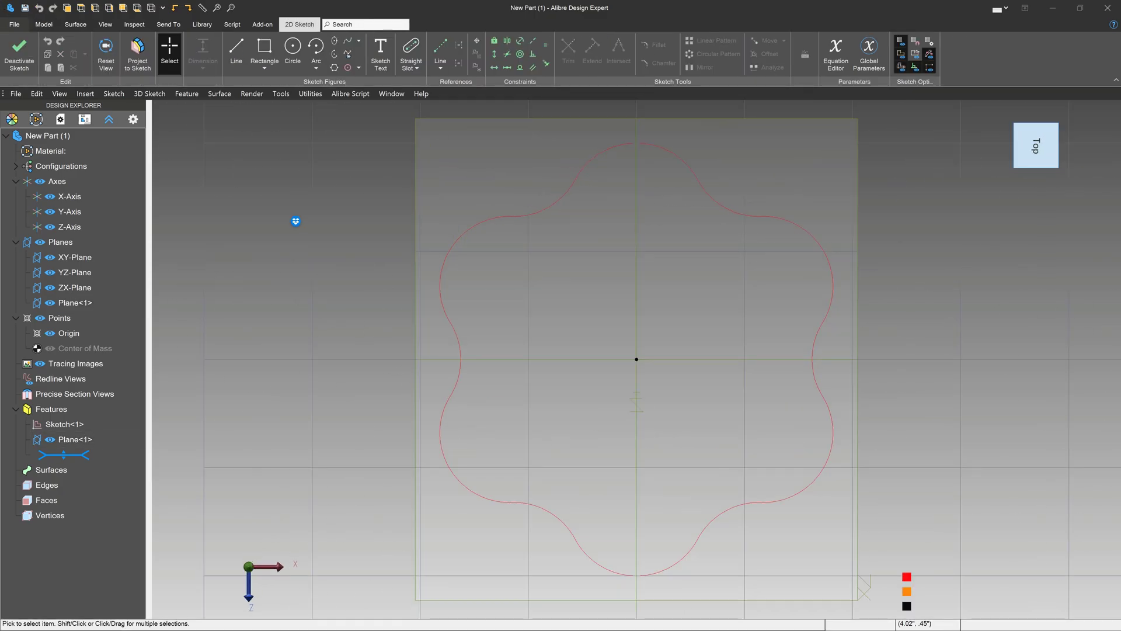
click(293, 50)
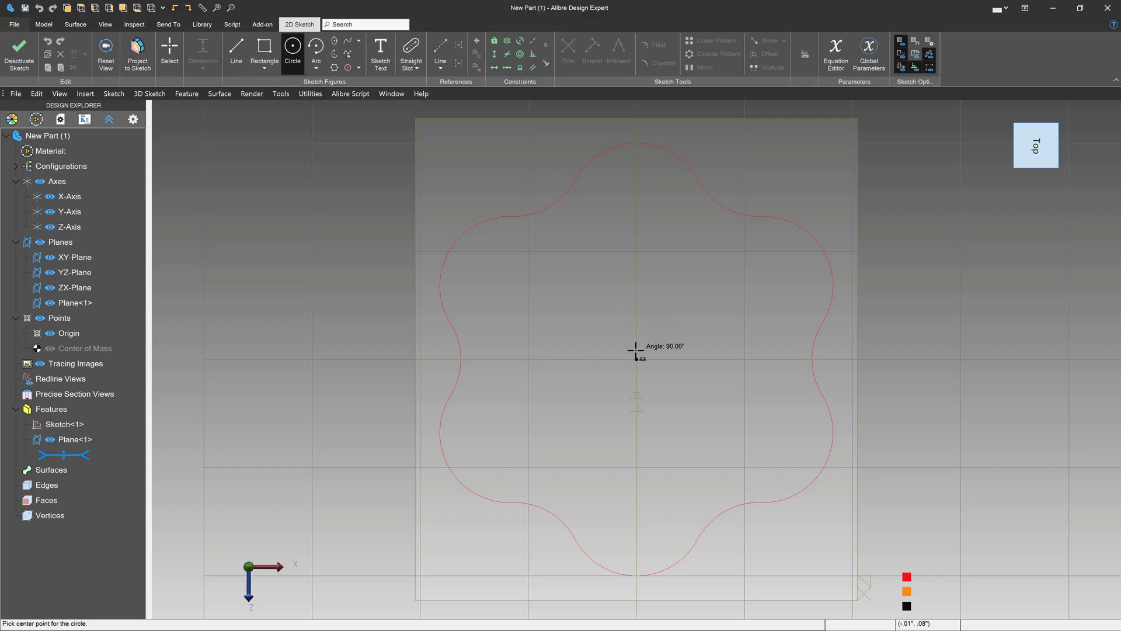
click(637, 357)
click(703, 292)
key(Escape)
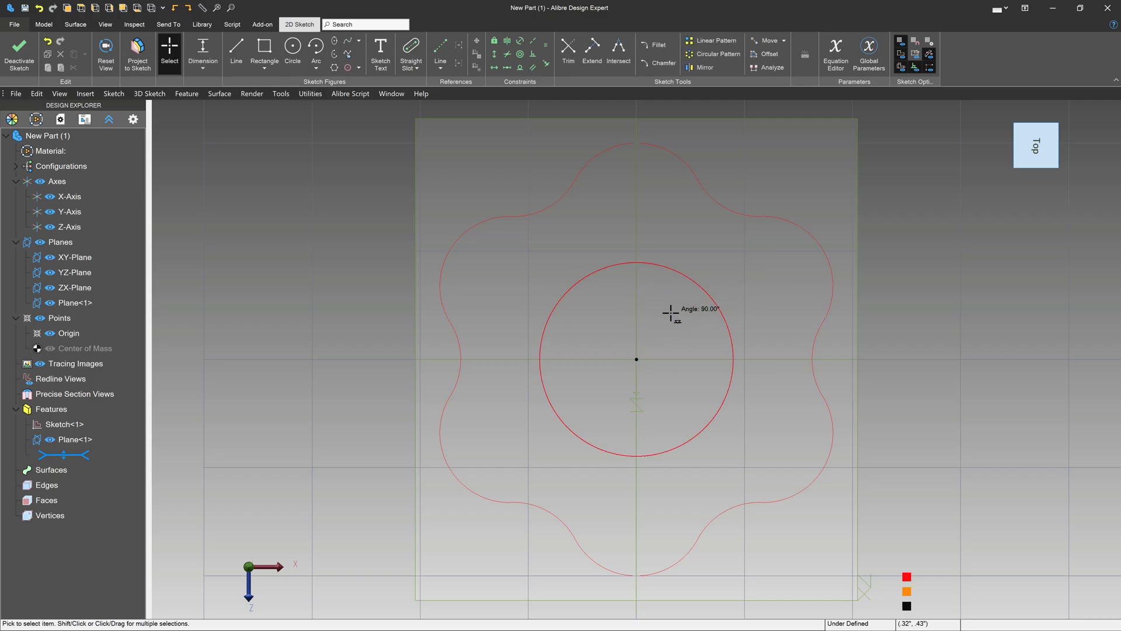
Step: Set the circle's diameter to 1.617" and exit the sketch
click(714, 297)
click(758, 282)
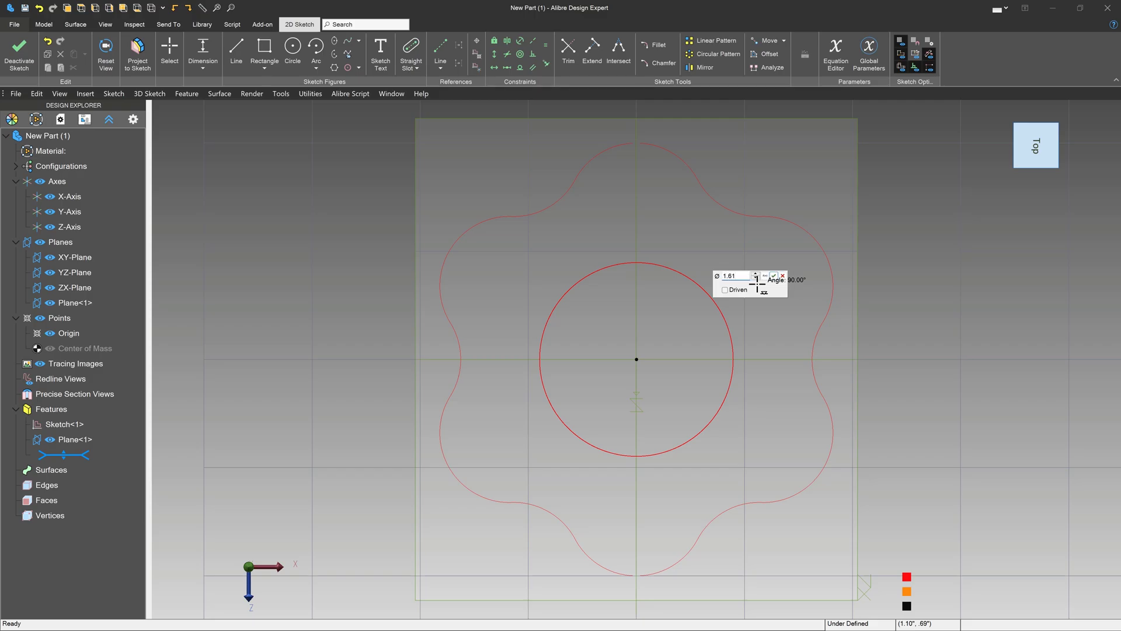
key(Return)
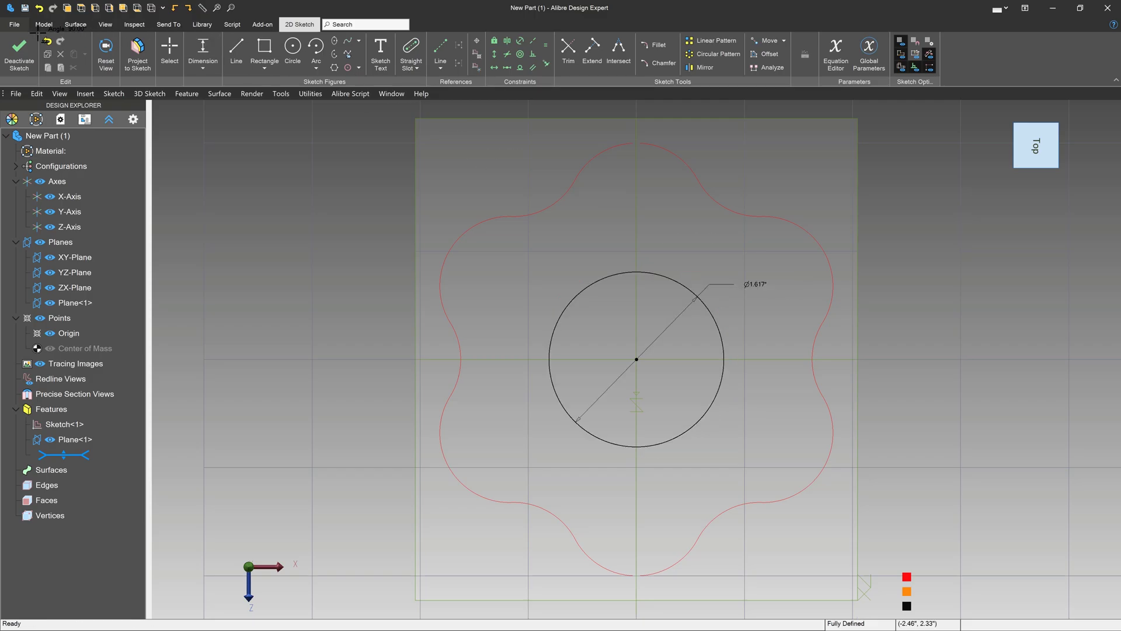
click(20, 49)
Step: Start a Loft boss using the six-lobed profile and the circle on the offset plane as cross sections
scroll(463, 252, down, 3)
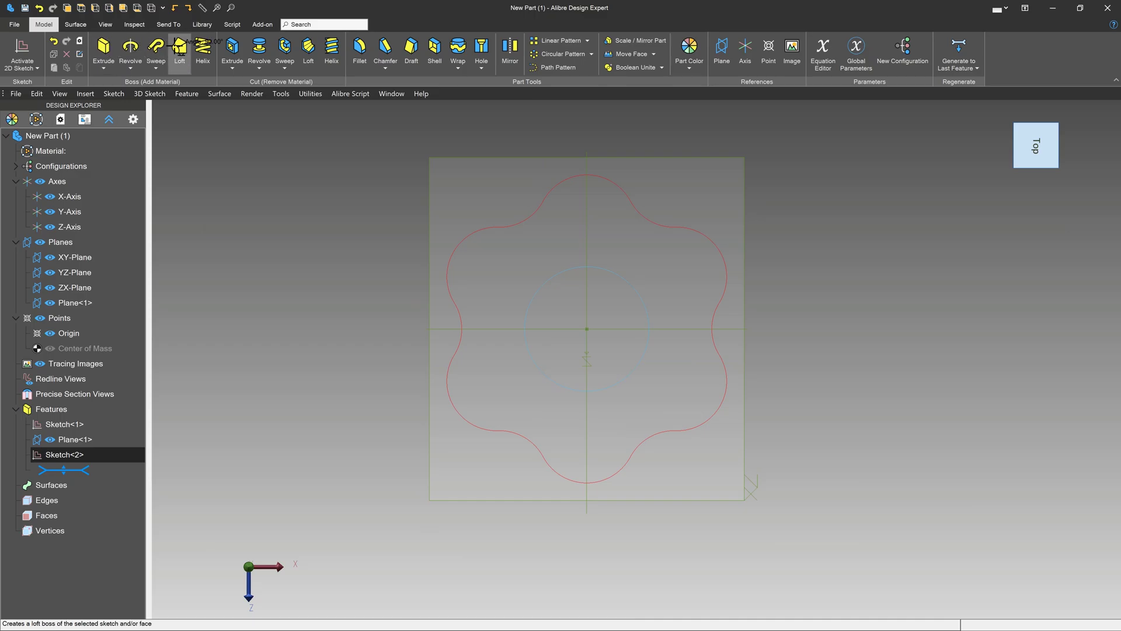
click(180, 48)
click(646, 206)
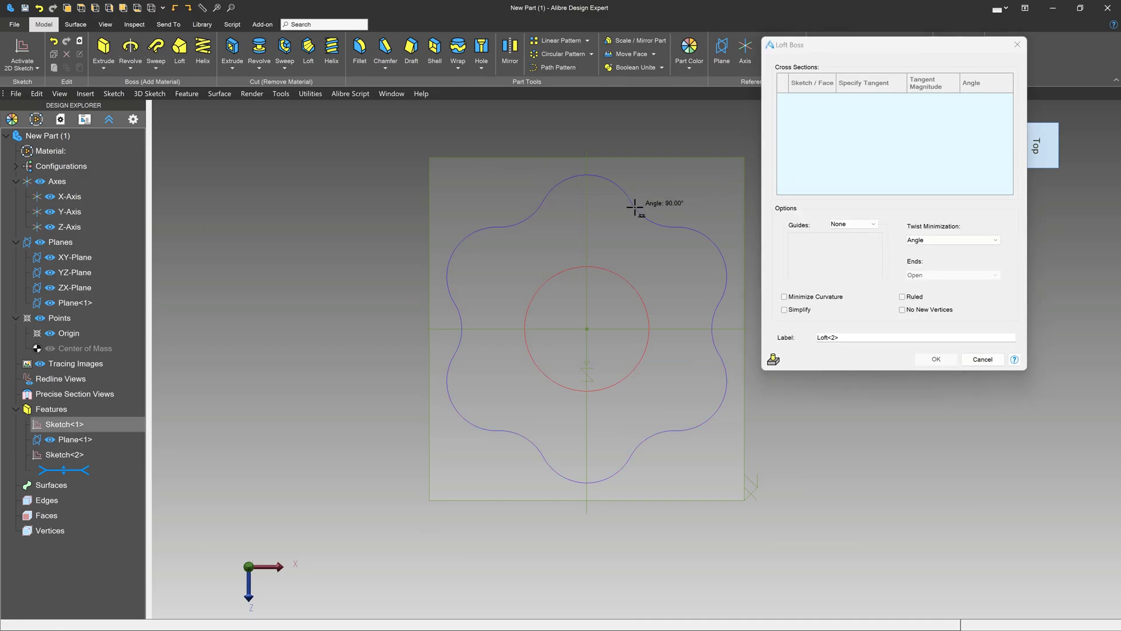
click(596, 267)
middle_drag(697, 388, 691, 375)
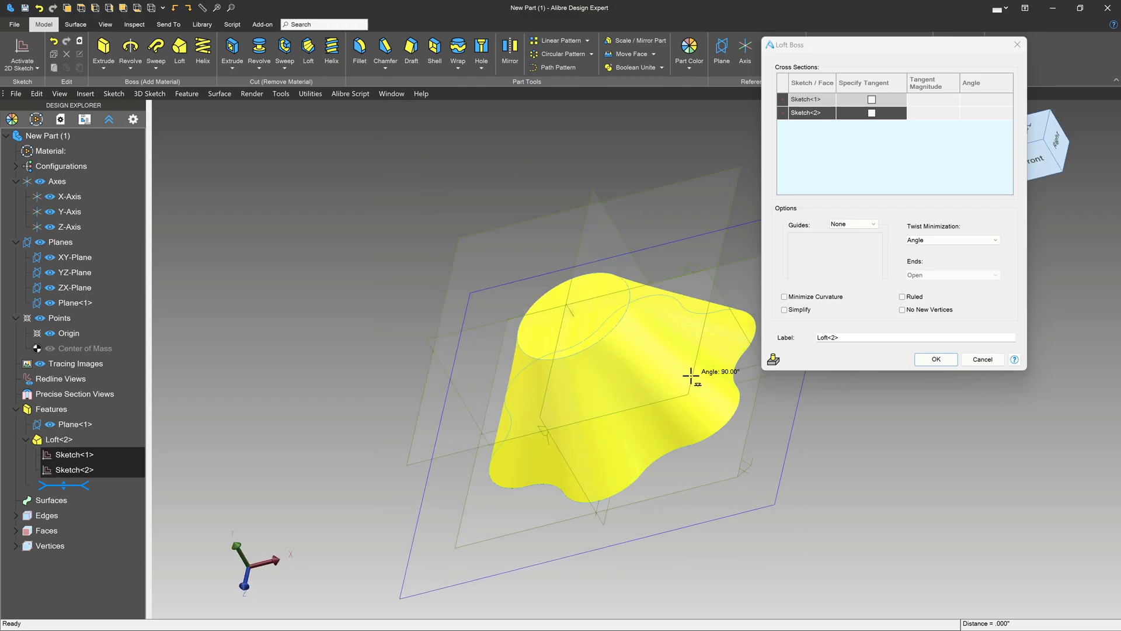
Step: Specify tangents at both loft sections, with tangent magnitude 0.30 at the lobed profile and 1.20 at the circle
click(871, 99)
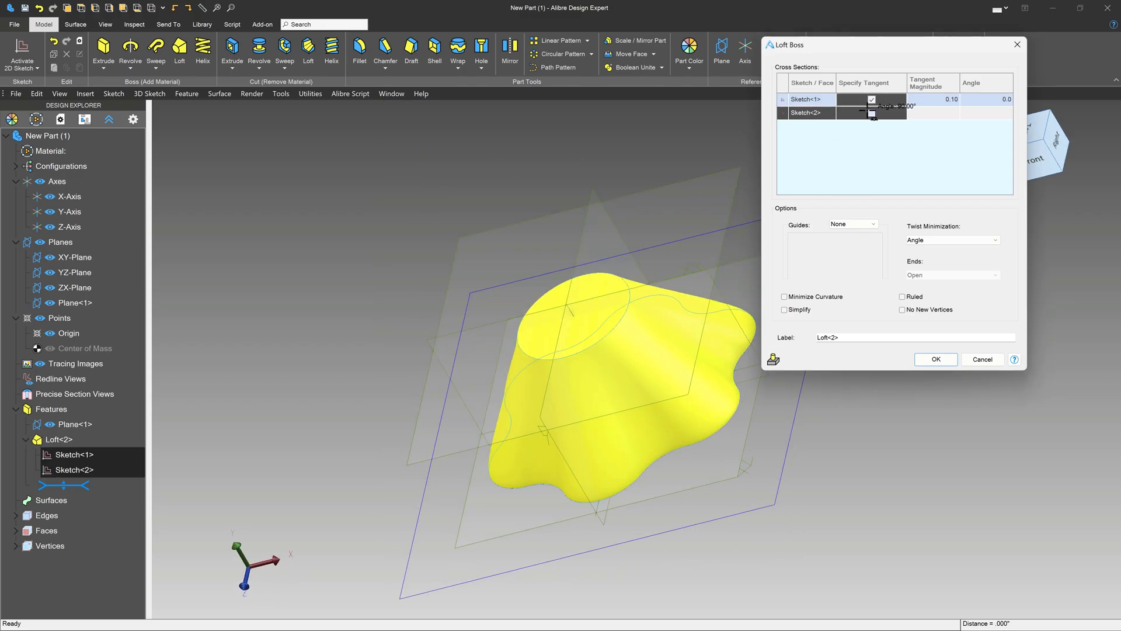
click(871, 113)
click(927, 101)
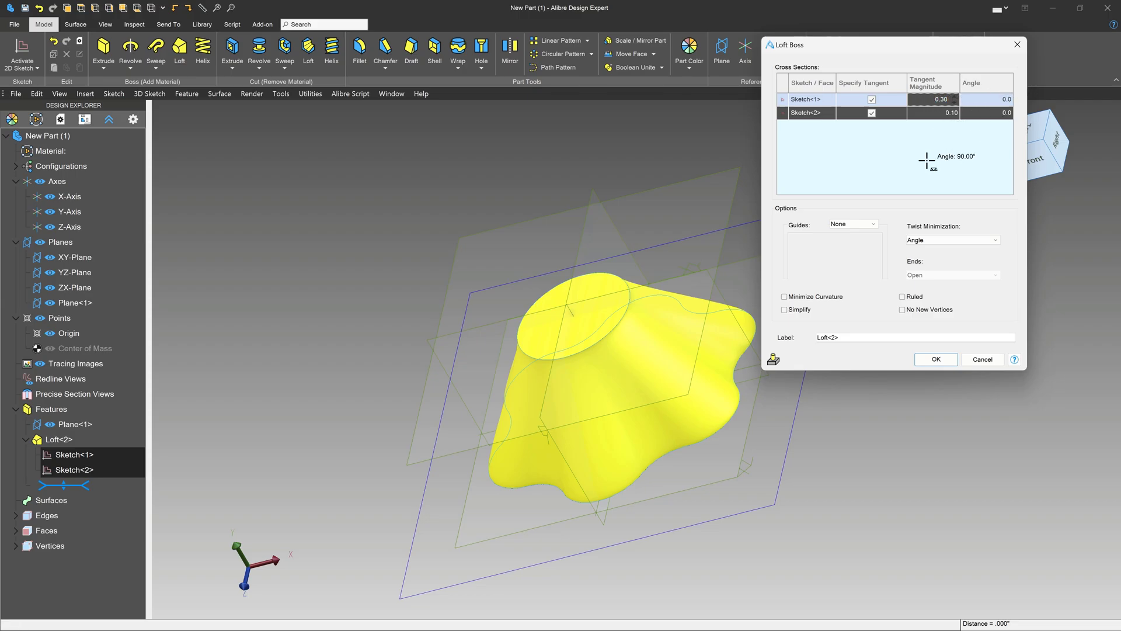
click(930, 113)
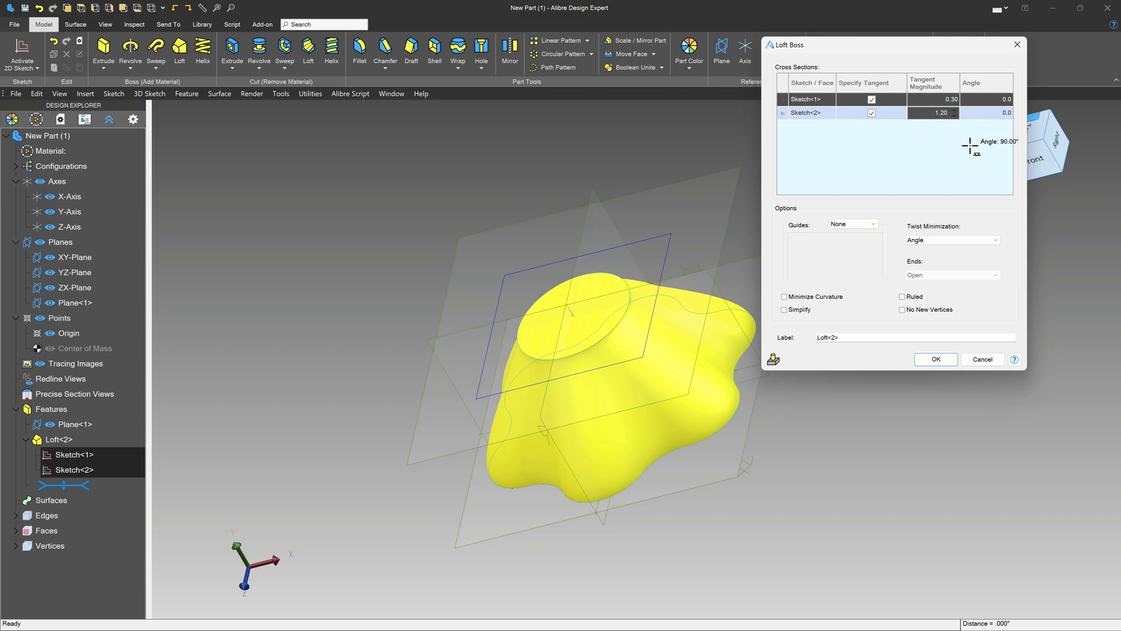
mouse_move(646, 458)
right_down()
mouse_move(656, 483)
mouse_move(671, 471)
mouse_move(645, 471)
right_up()
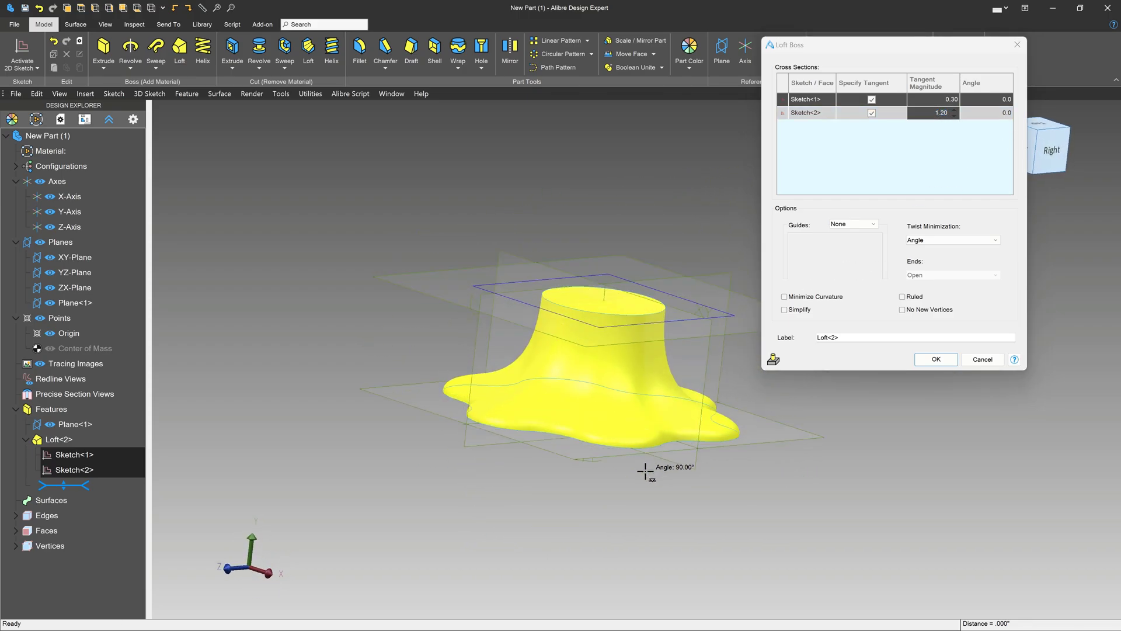
Step: Complete the loft with these settings and convert the lofted solid to a surface
click(936, 359)
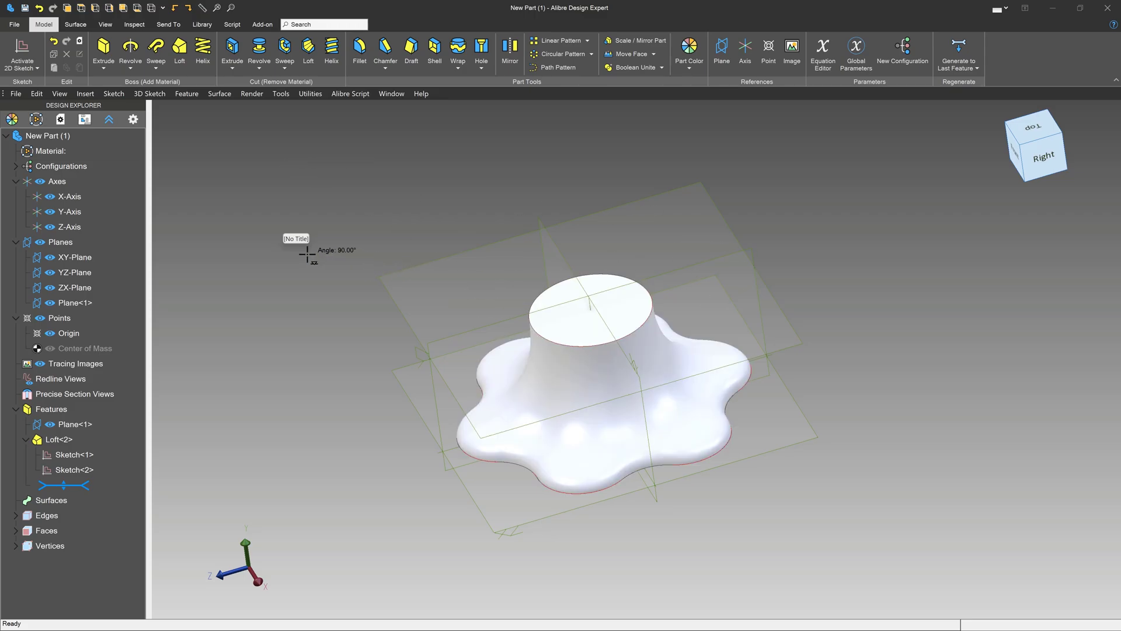
click(75, 24)
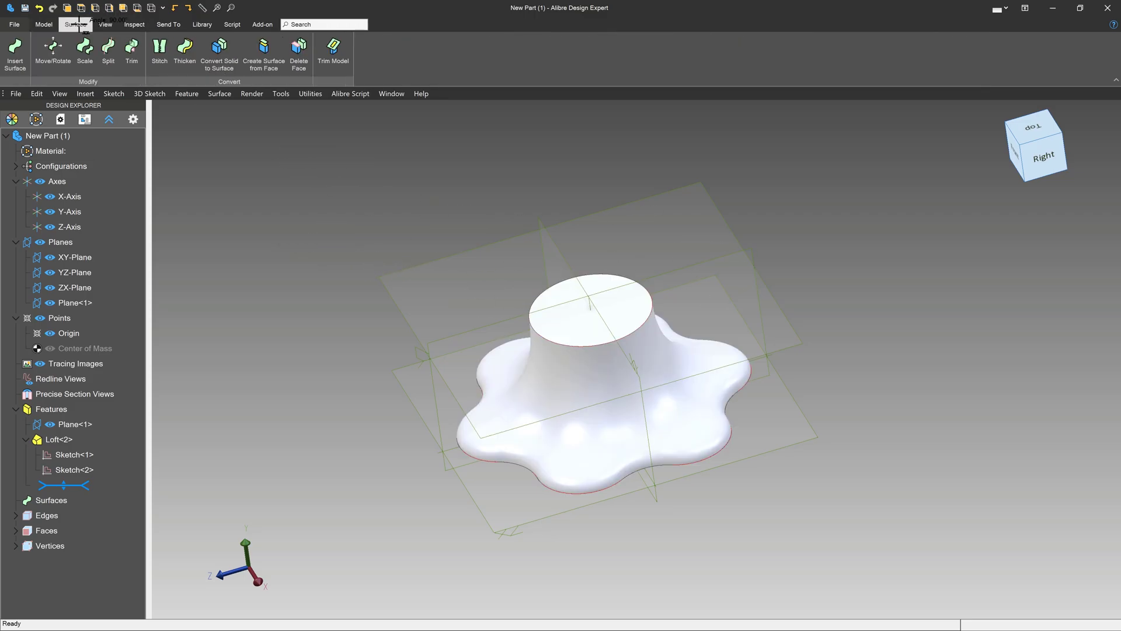
click(211, 53)
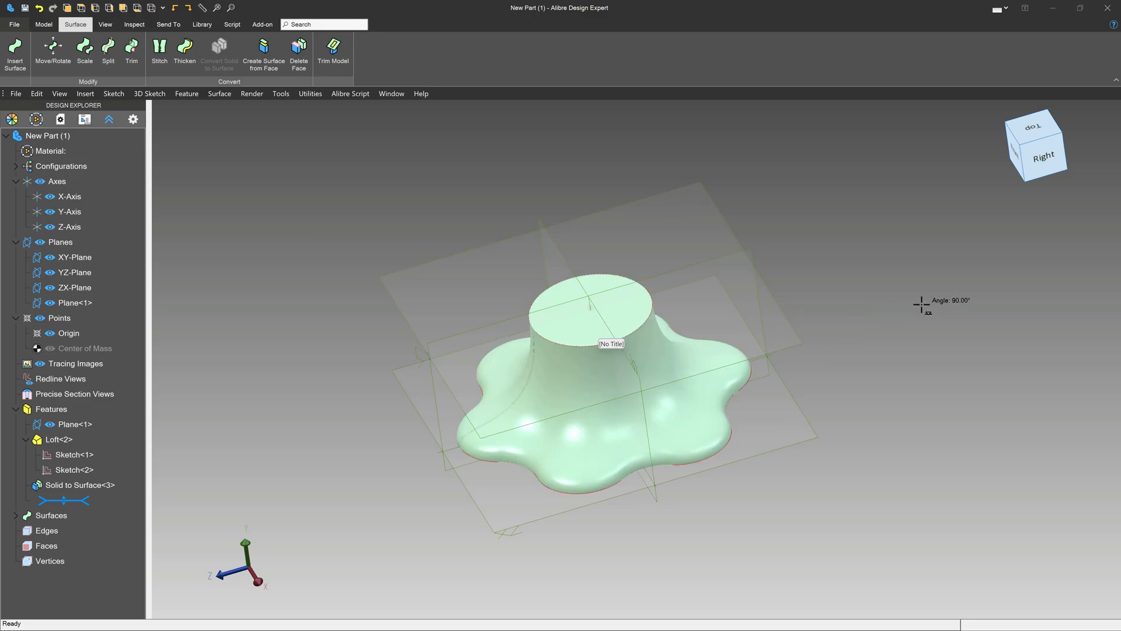
Step: Insert a reference plane offset 4.5" from the ZX-Plane, above the lofted body
click(805, 407)
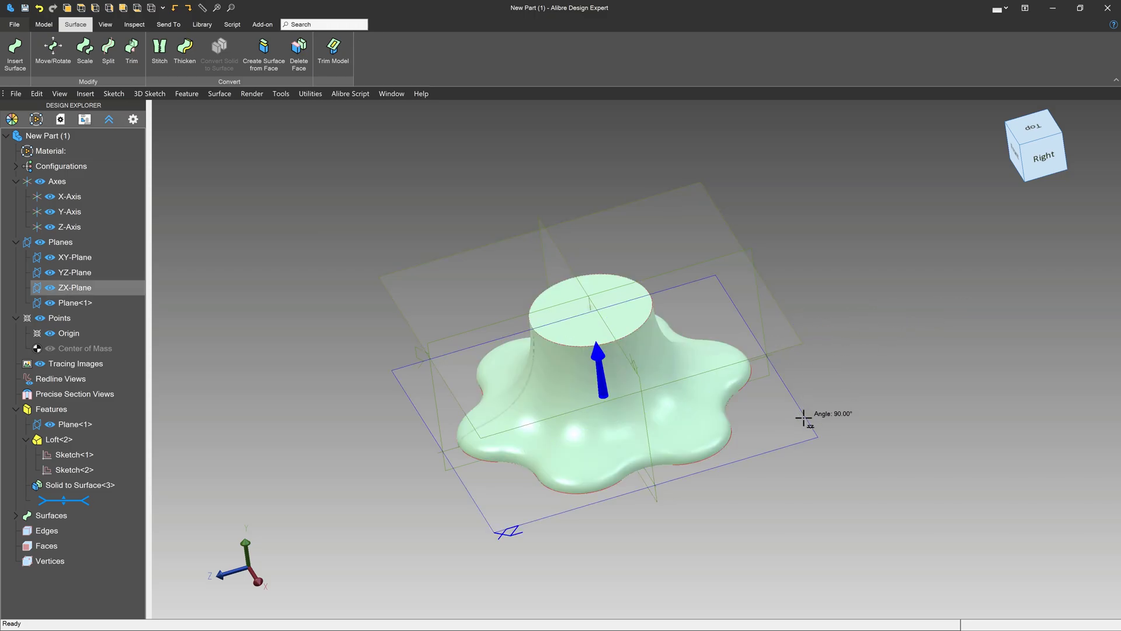
click(44, 24)
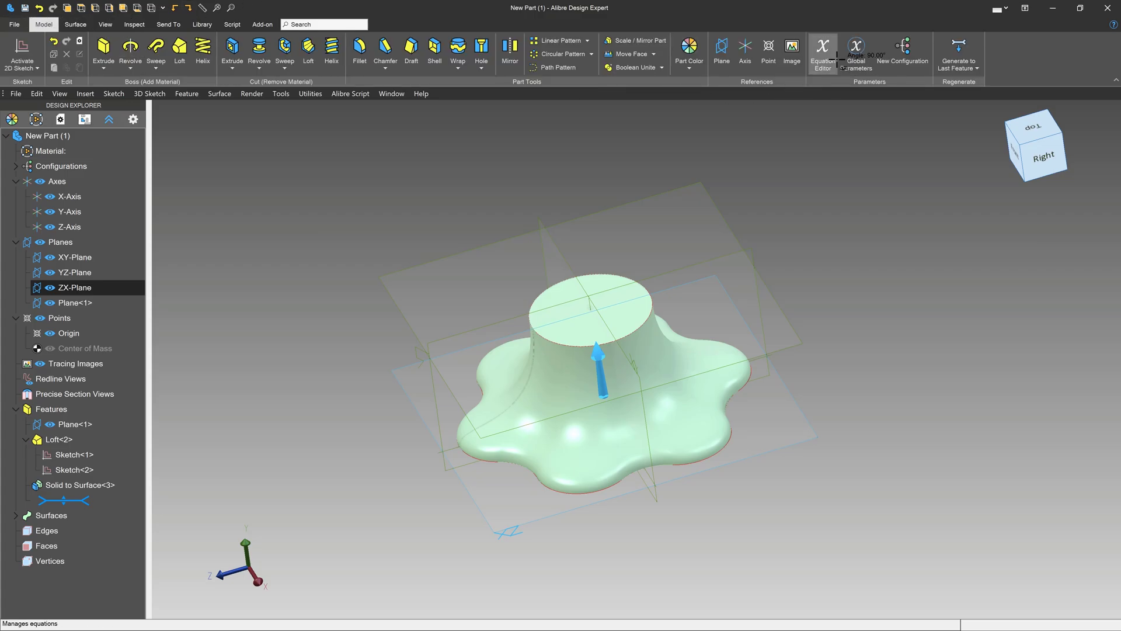
click(722, 50)
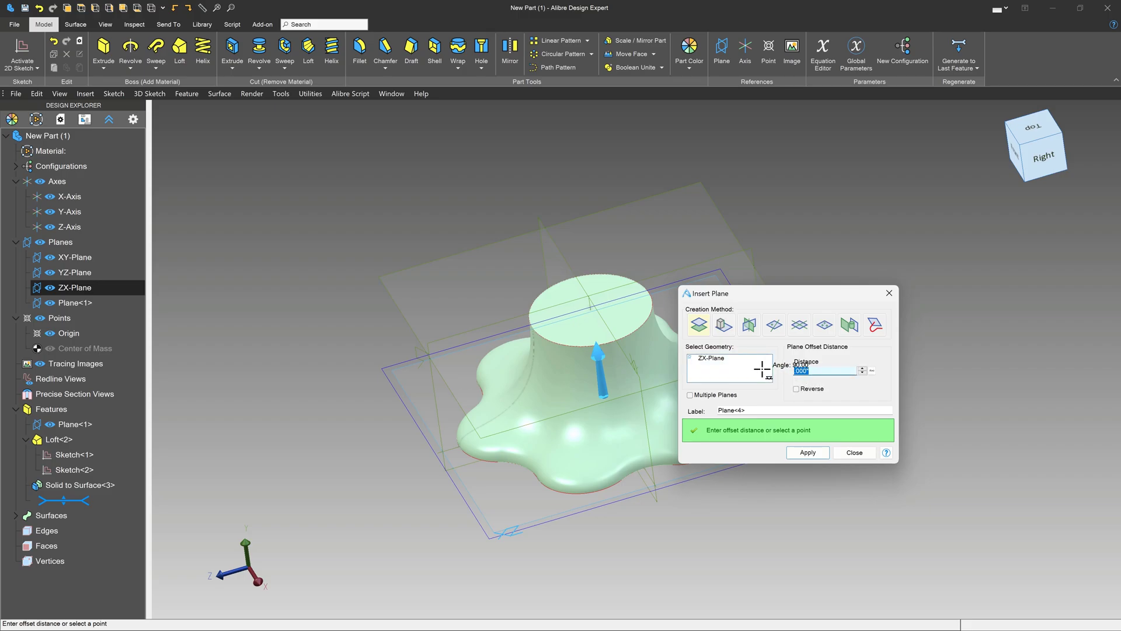
text(4.5)
key(Return)
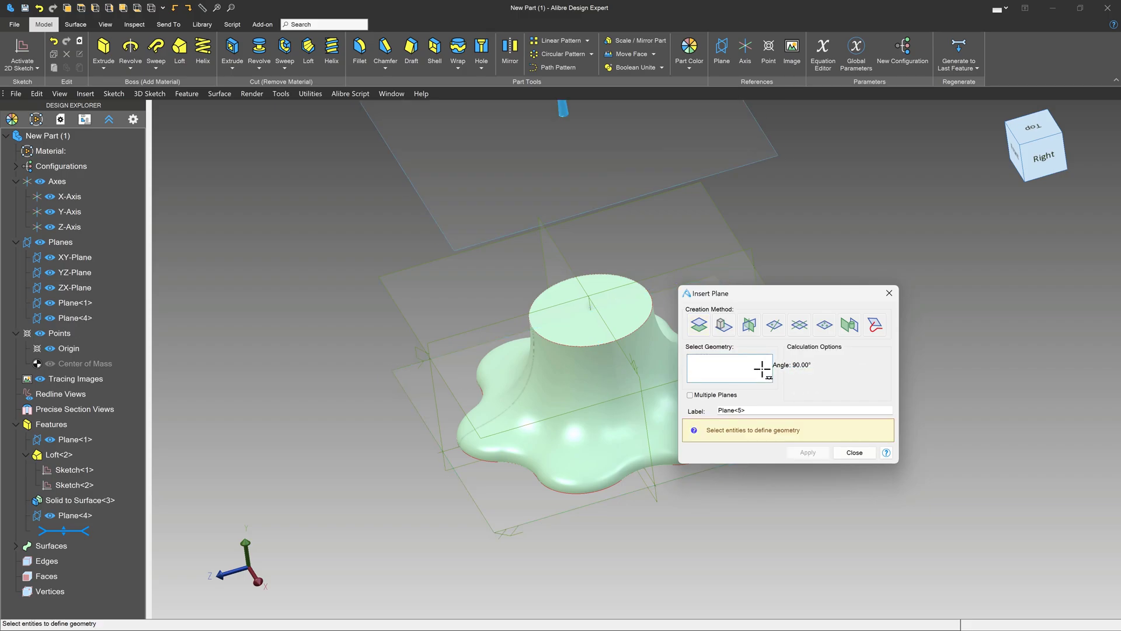
click(888, 294)
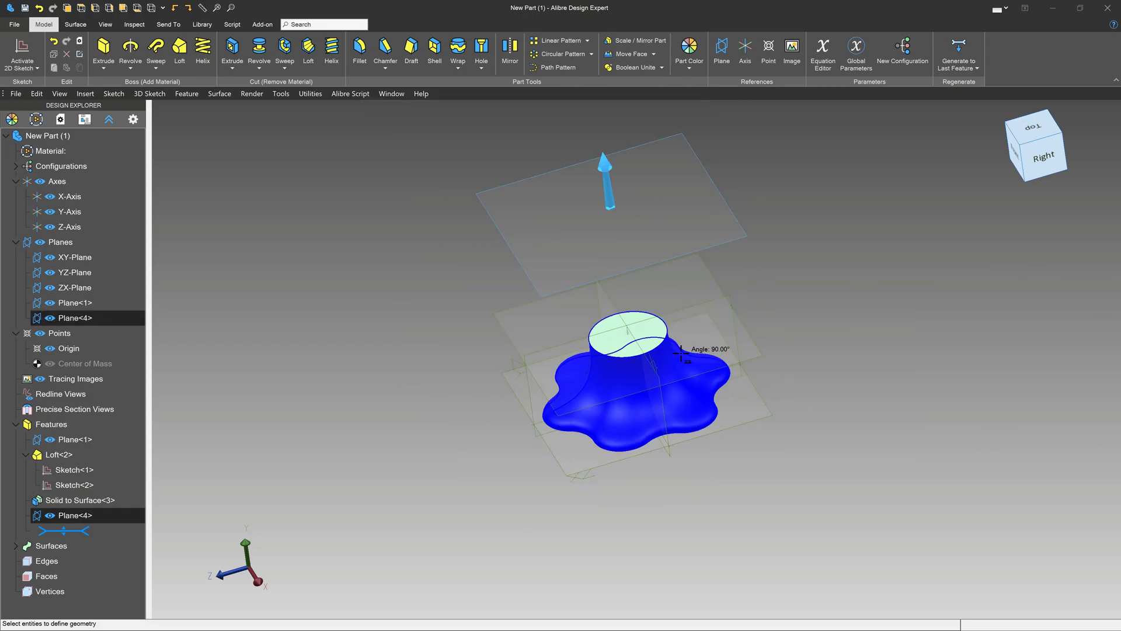
Step: Start a 2D sketch on the new plane and draw two concentric reference circles centred on the origin, the outer about 3.96" in diameter
click(22, 52)
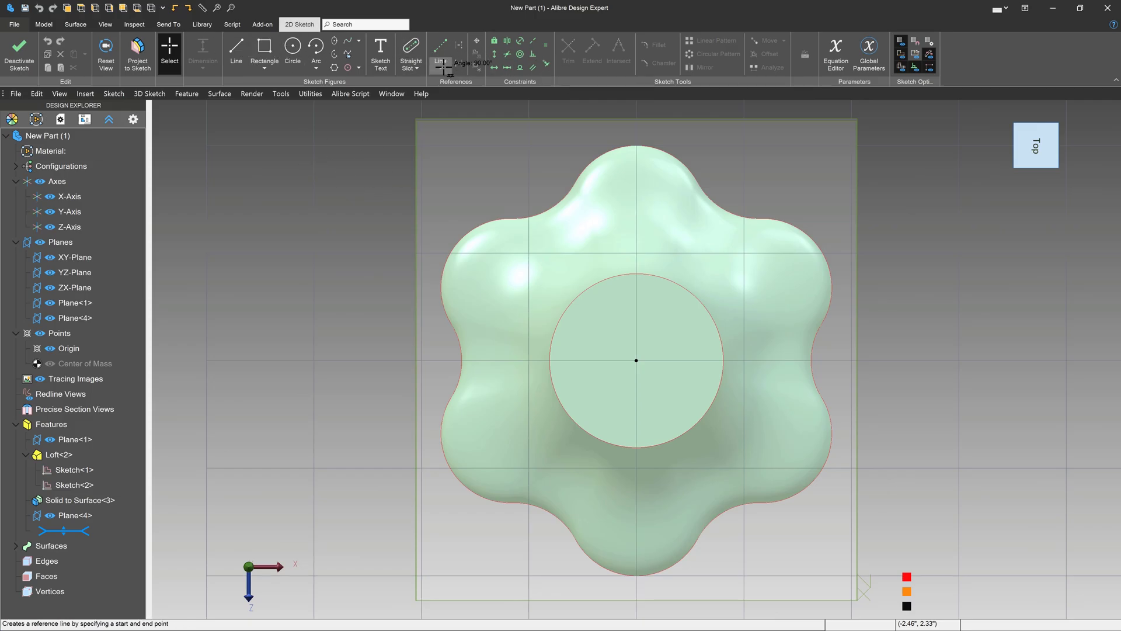
click(441, 67)
click(459, 103)
click(637, 360)
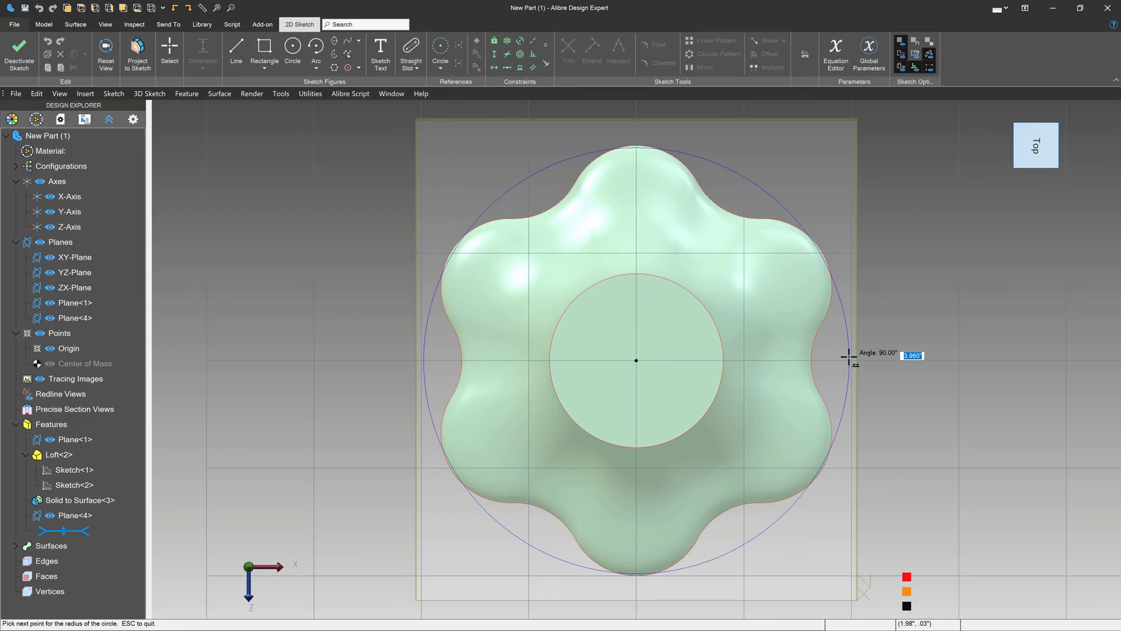
click(849, 361)
click(636, 360)
key(Escape)
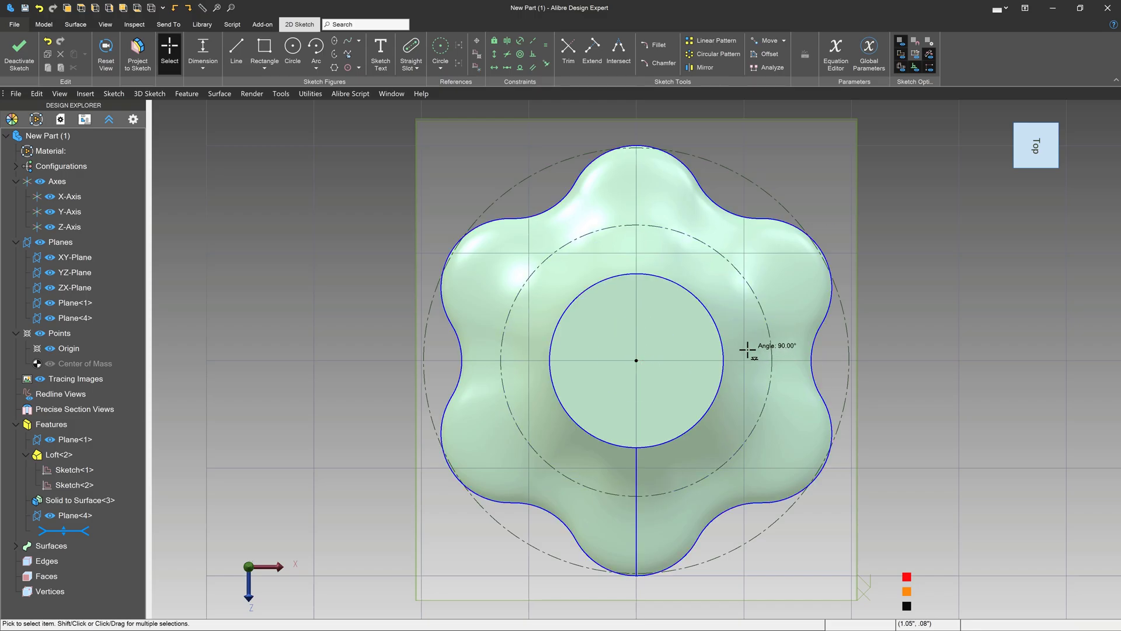
Step: Dimension the outer reference circle's diameter as 7"
key(d)
click(846, 319)
click(973, 302)
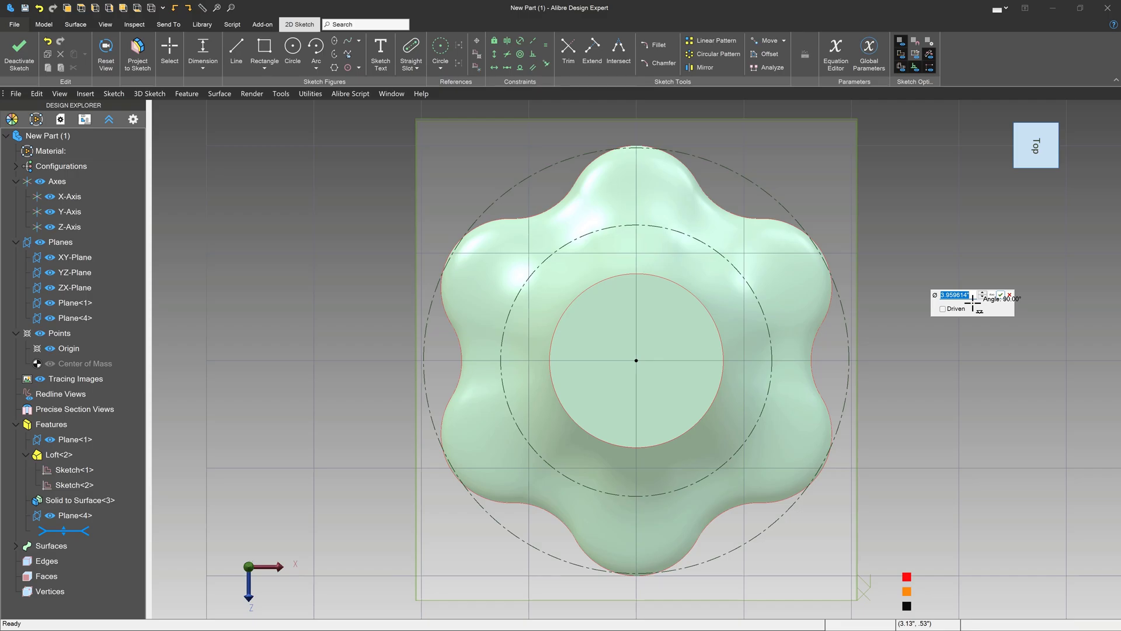
text(7)
key(Return)
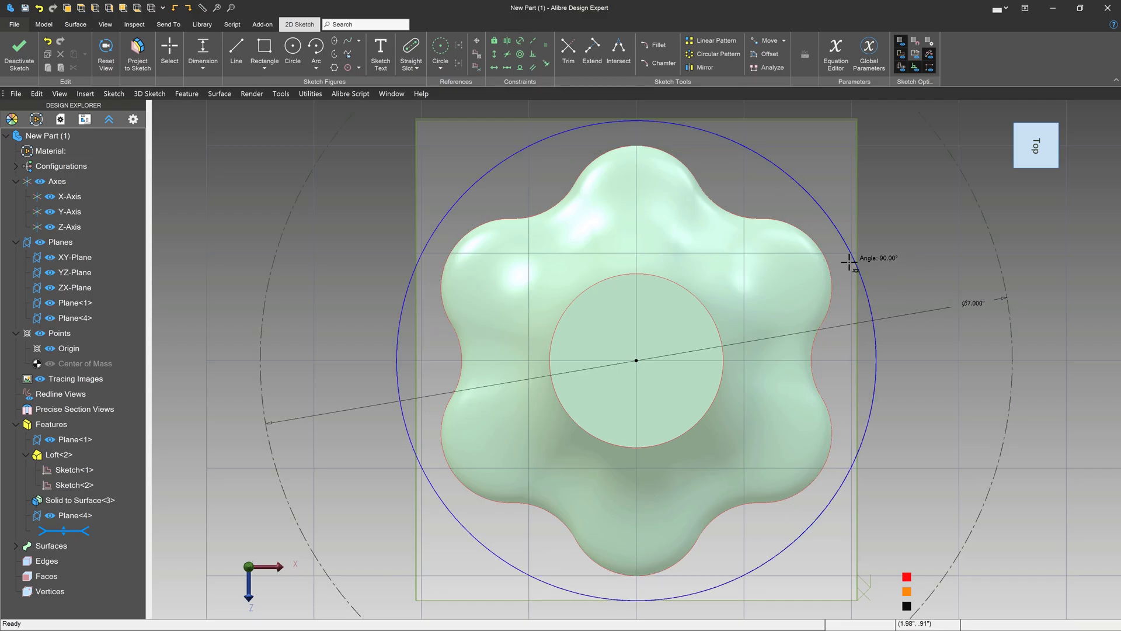
Step: Dimension the radial gap between the inner and outer reference circles as 0.5"
click(852, 260)
click(994, 246)
click(936, 253)
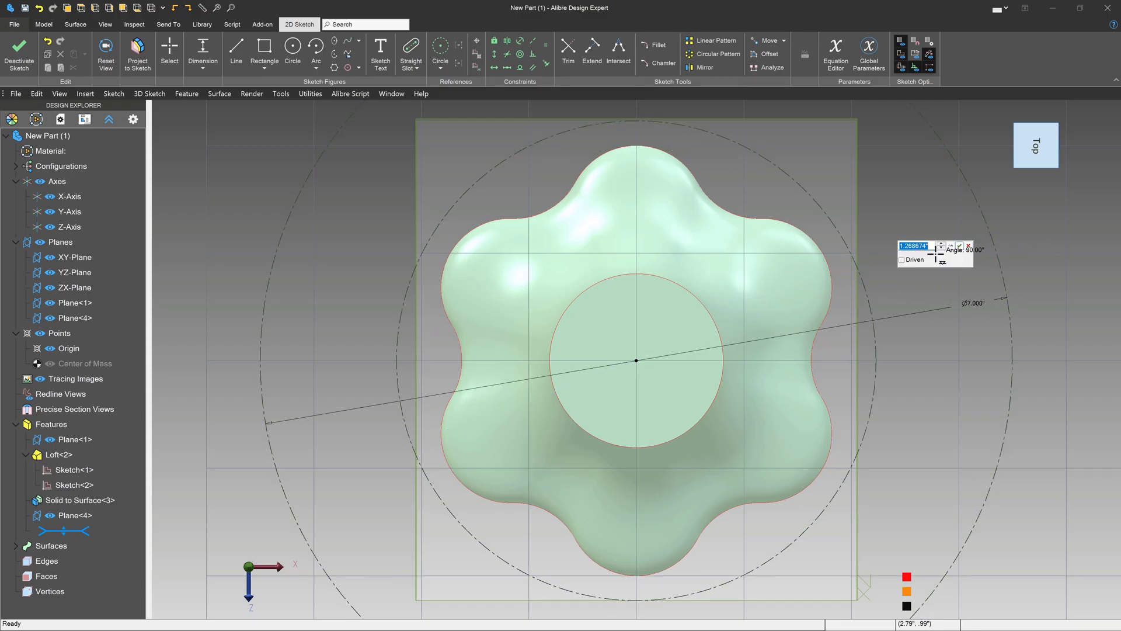
text(.5)
key(Return)
scroll(846, 386, down, 3)
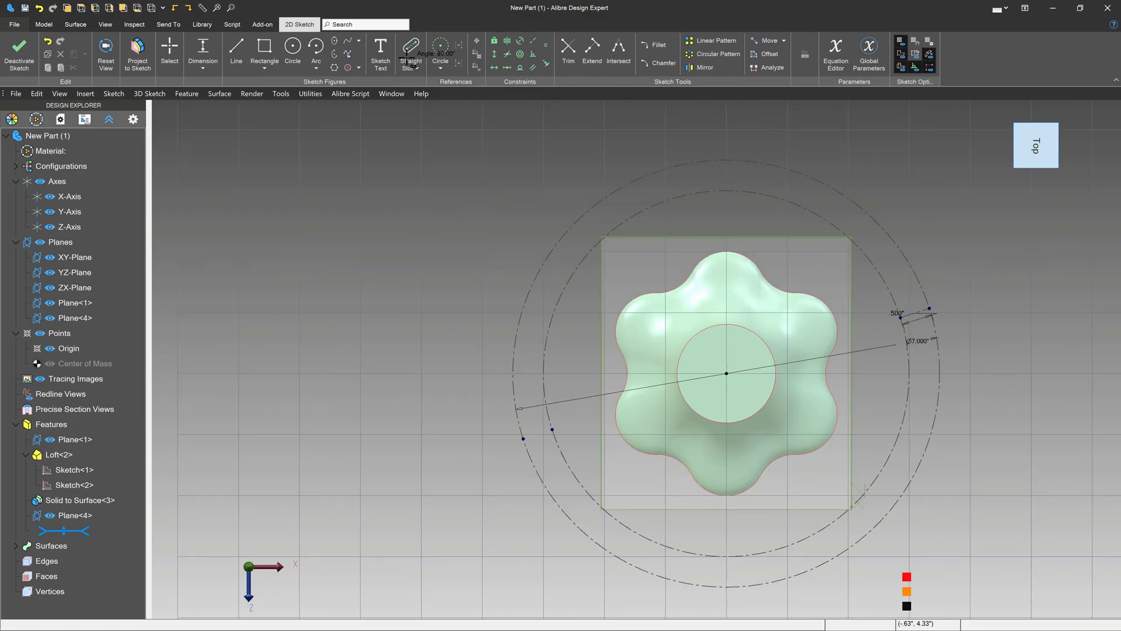
Step: Draw two connected arcs forming an S-curve from near the top of the outer reference circle to the inner reference circle
click(316, 47)
click(735, 219)
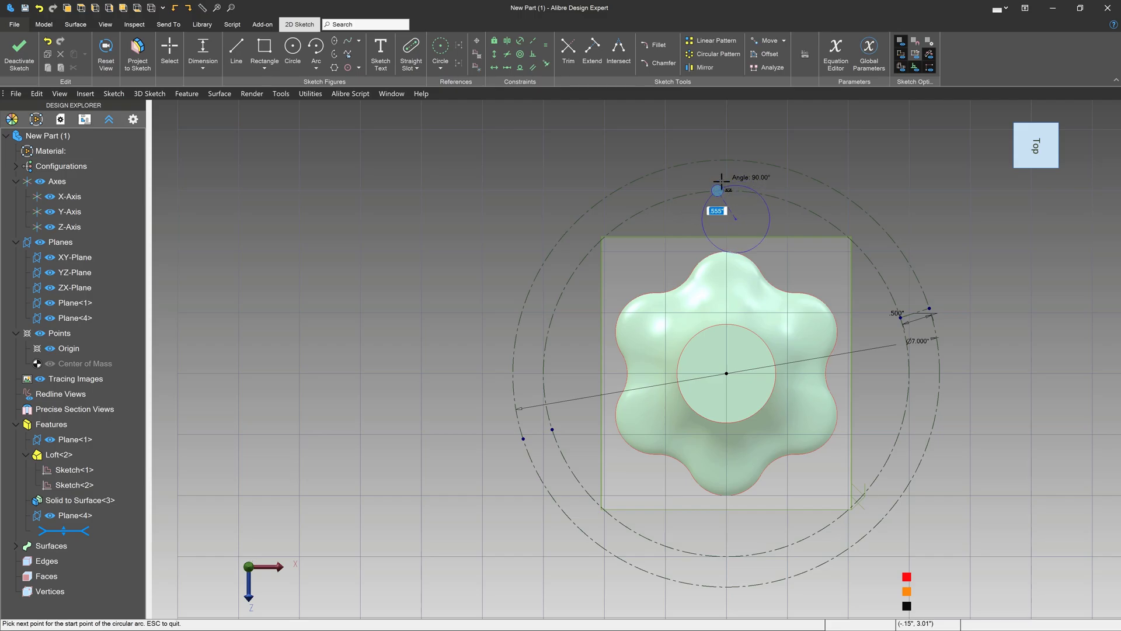
click(736, 160)
click(836, 133)
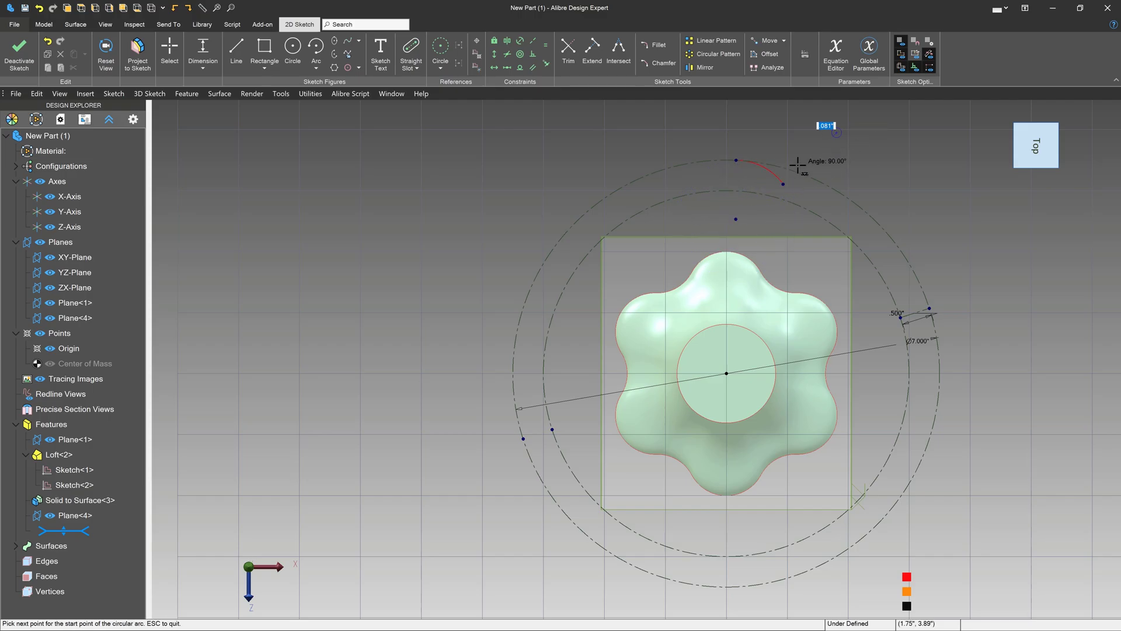
click(783, 184)
click(808, 209)
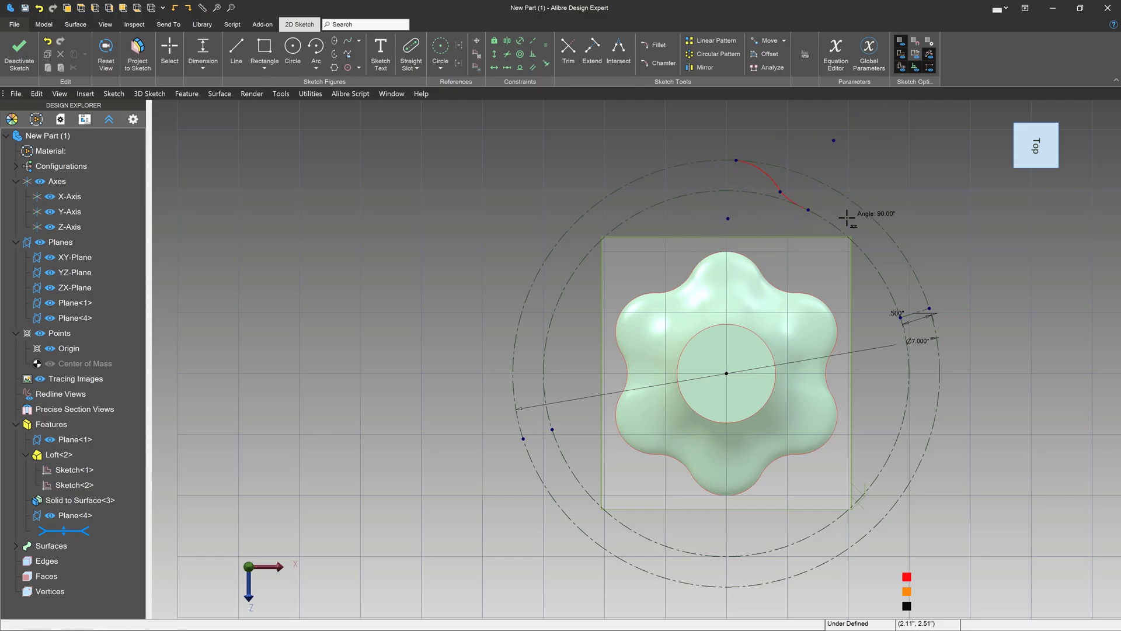
key(Escape)
Step: Constrain the upper arc's start point and centre point to be vertically aligned with the origin
key(v)
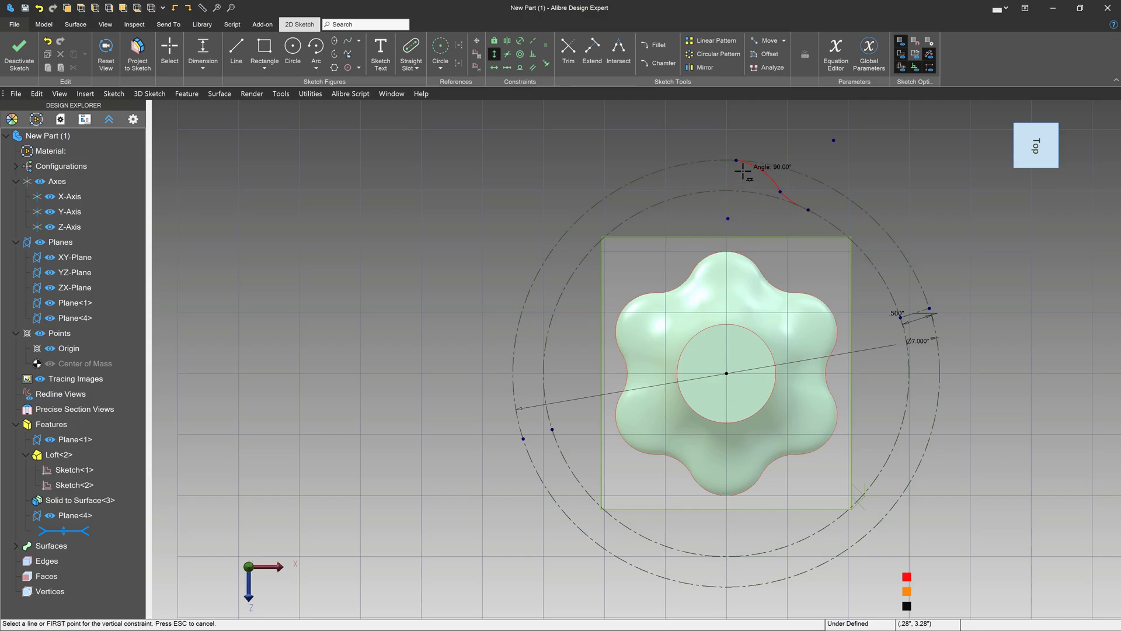
click(735, 161)
click(726, 219)
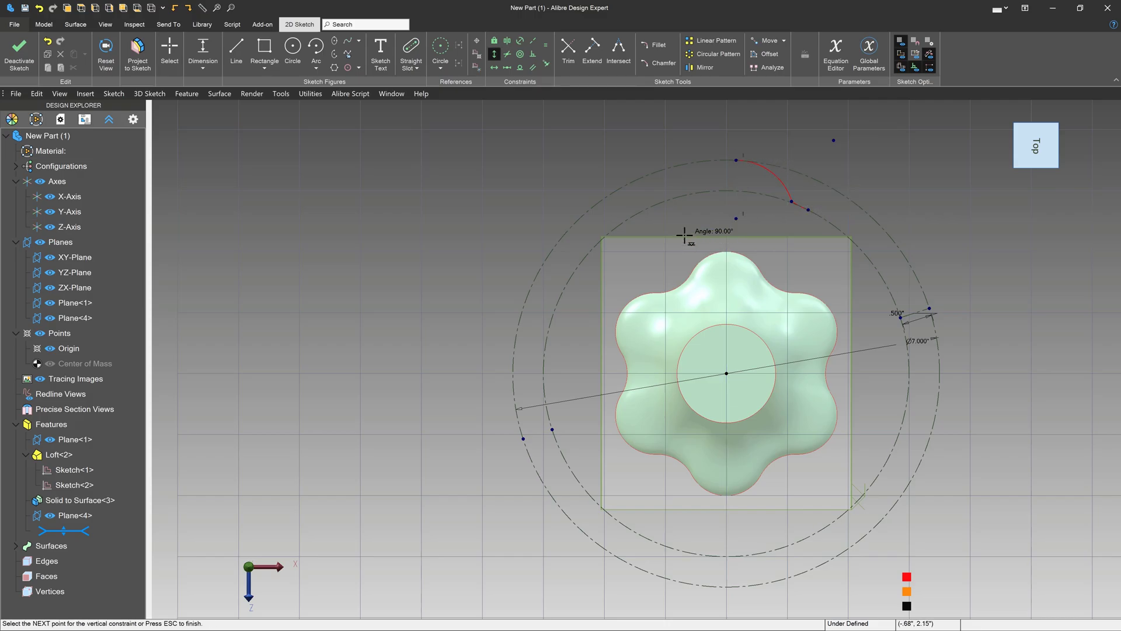
click(727, 372)
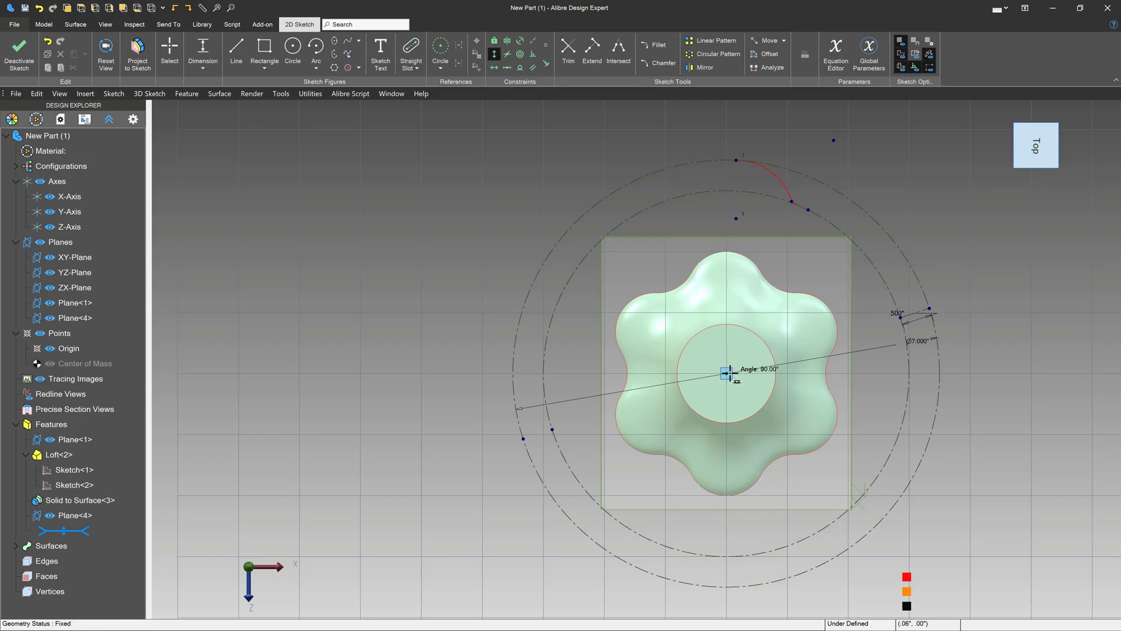
key(Escape)
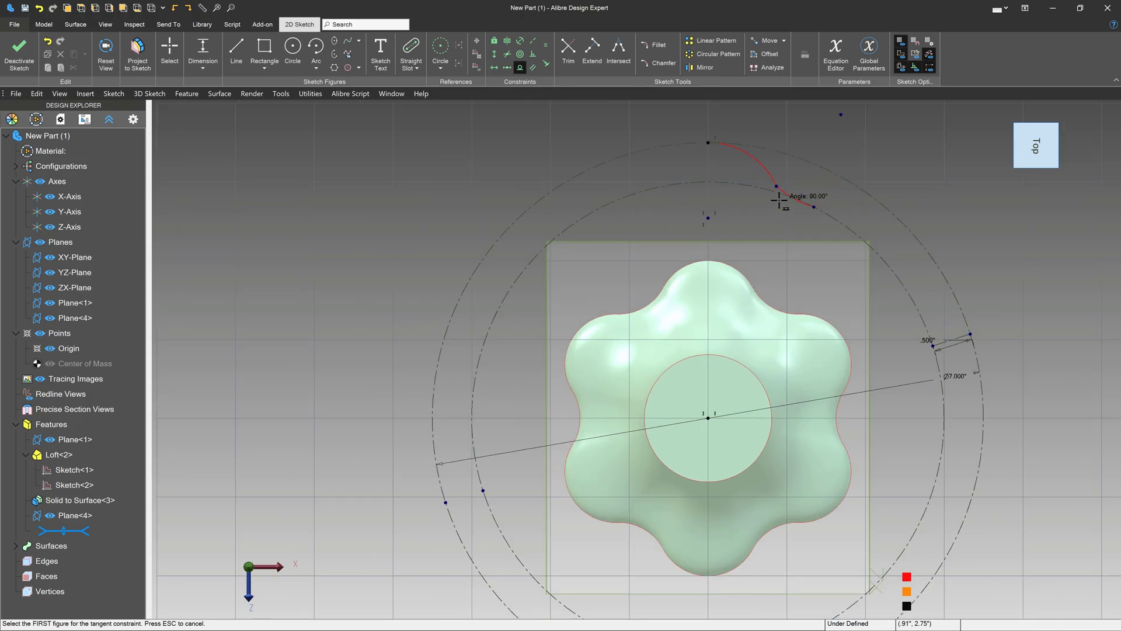
Step: Make the two arcs tangent to each other and the lower arc tangent to the inner reference circle
scroll(783, 209, up, 3)
click(790, 186)
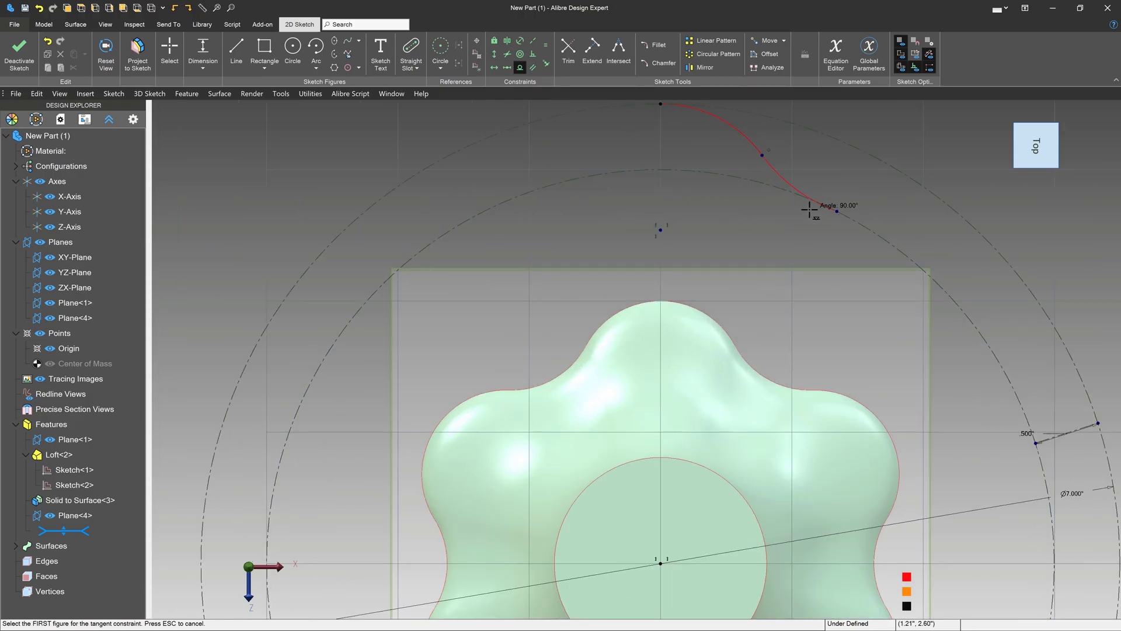
scroll(695, 230, down, 2)
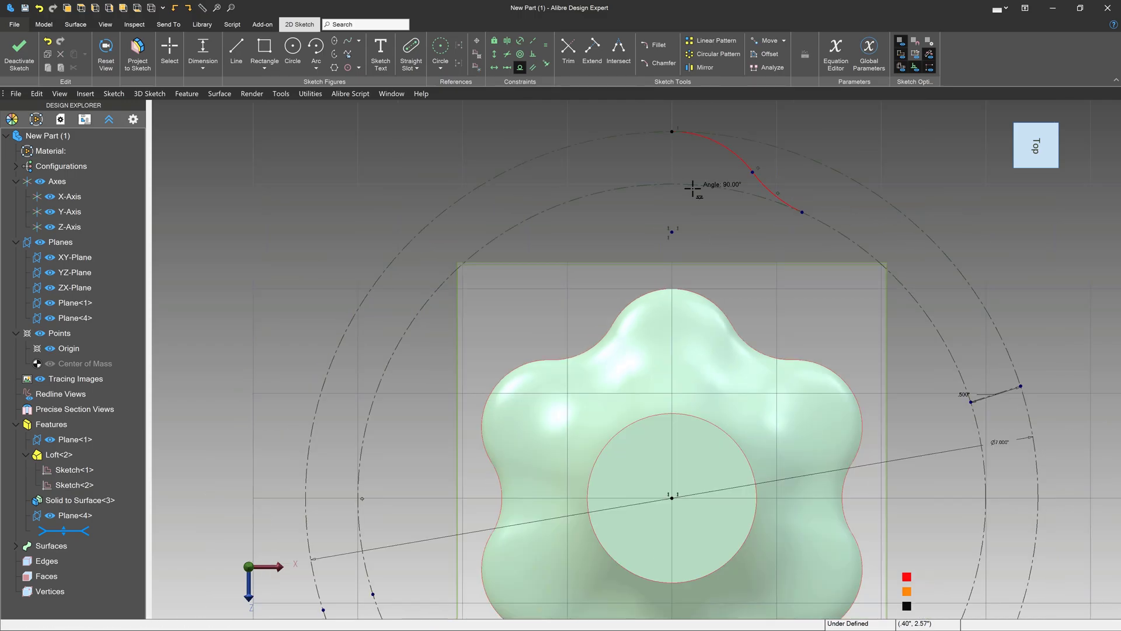
Step: Try to make the upper arc tangent to the outer reference circle
scroll(681, 141, up, 3)
click(644, 140)
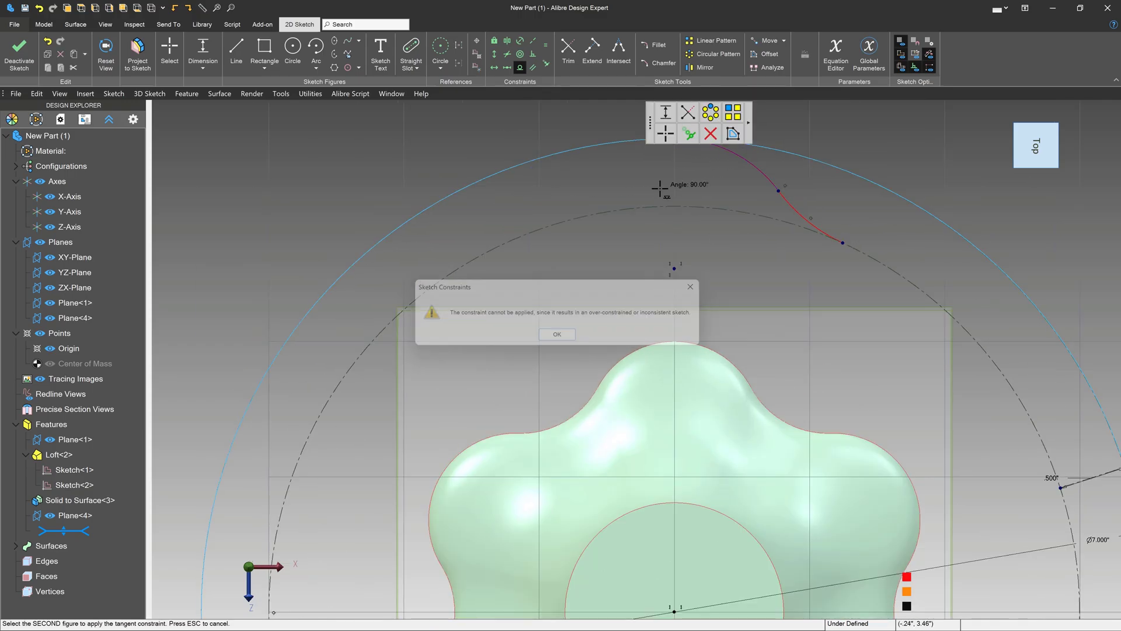
click(561, 337)
key(Escape)
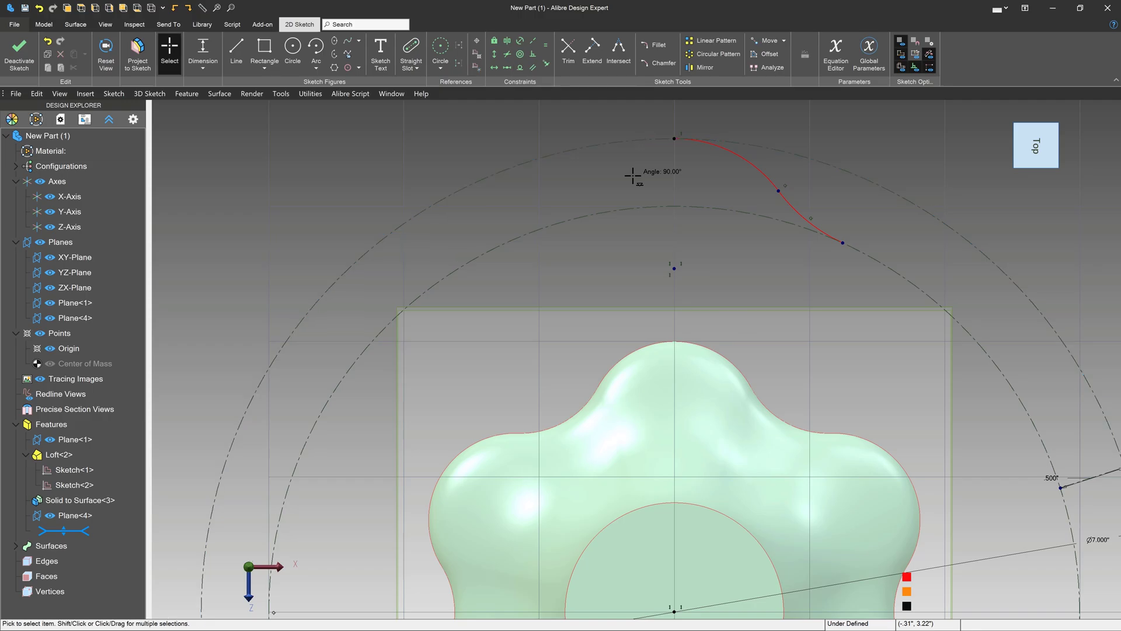
Step: Apply an equal-size constraint to the two arcs of the S-curve
key(e)
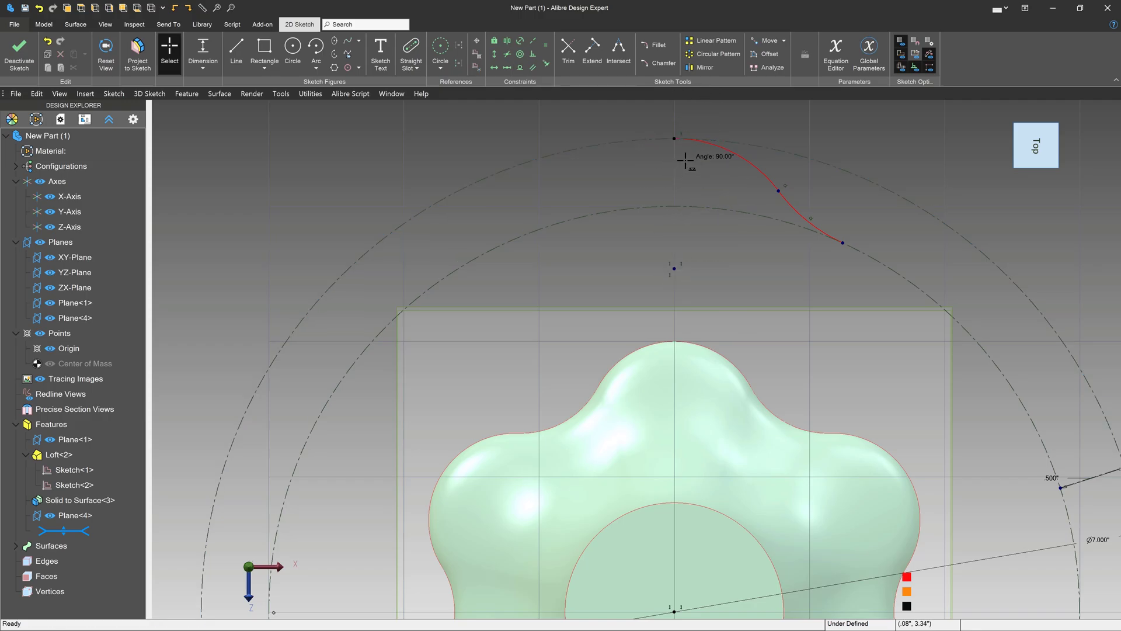
click(714, 148)
click(798, 208)
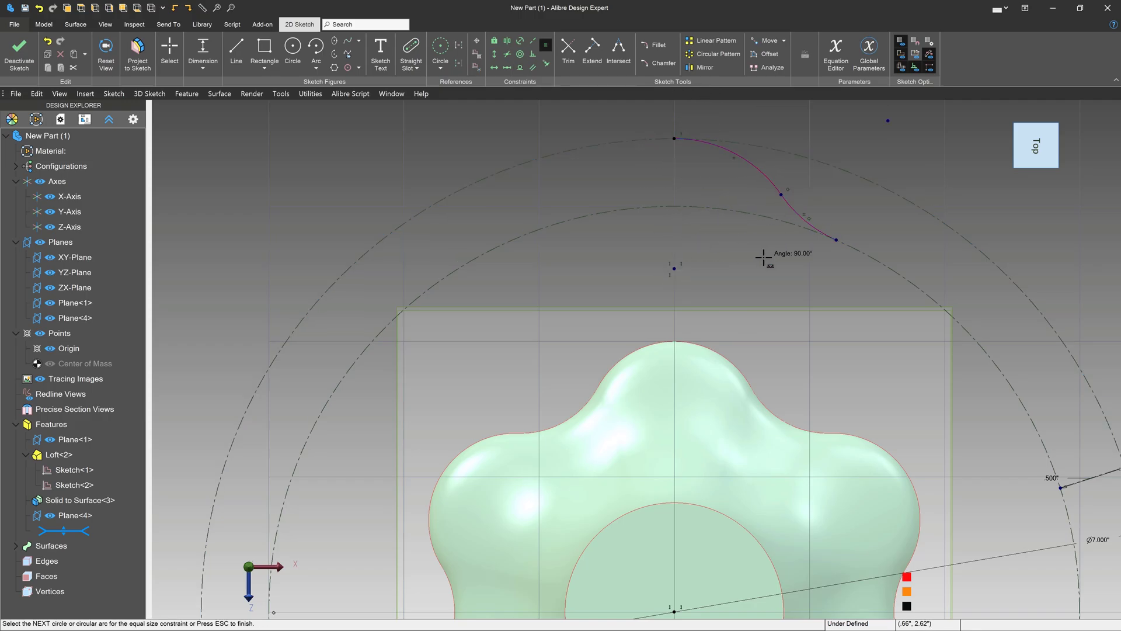
key(Escape)
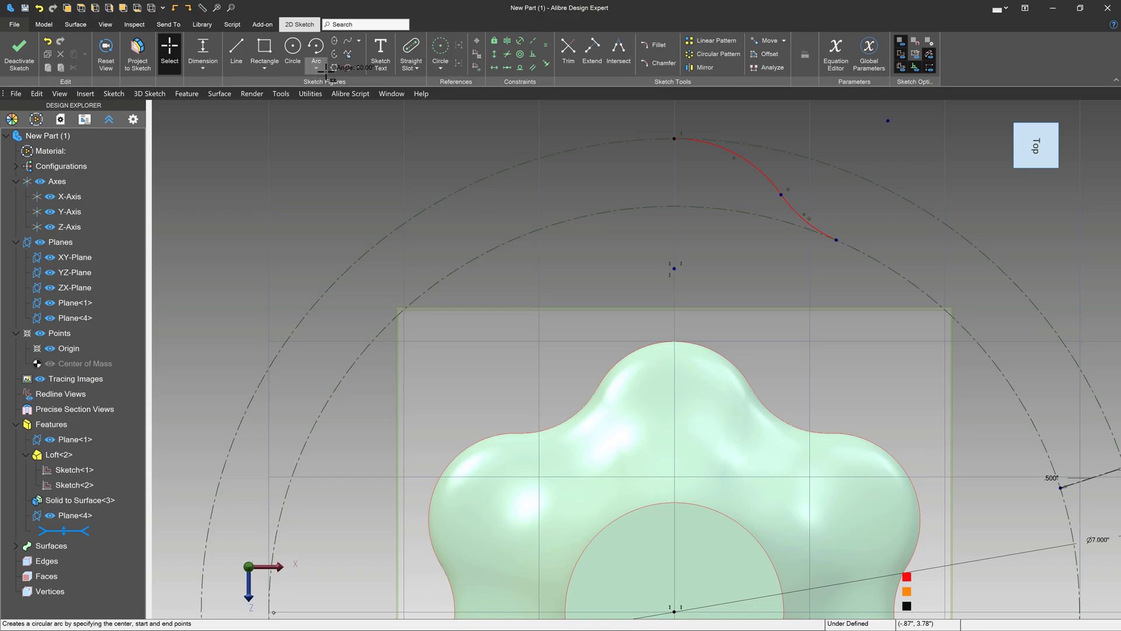
Step: Draw reference lines connecting the origin with the upper arc's start point and with the lower arc's end point
click(440, 69)
click(461, 88)
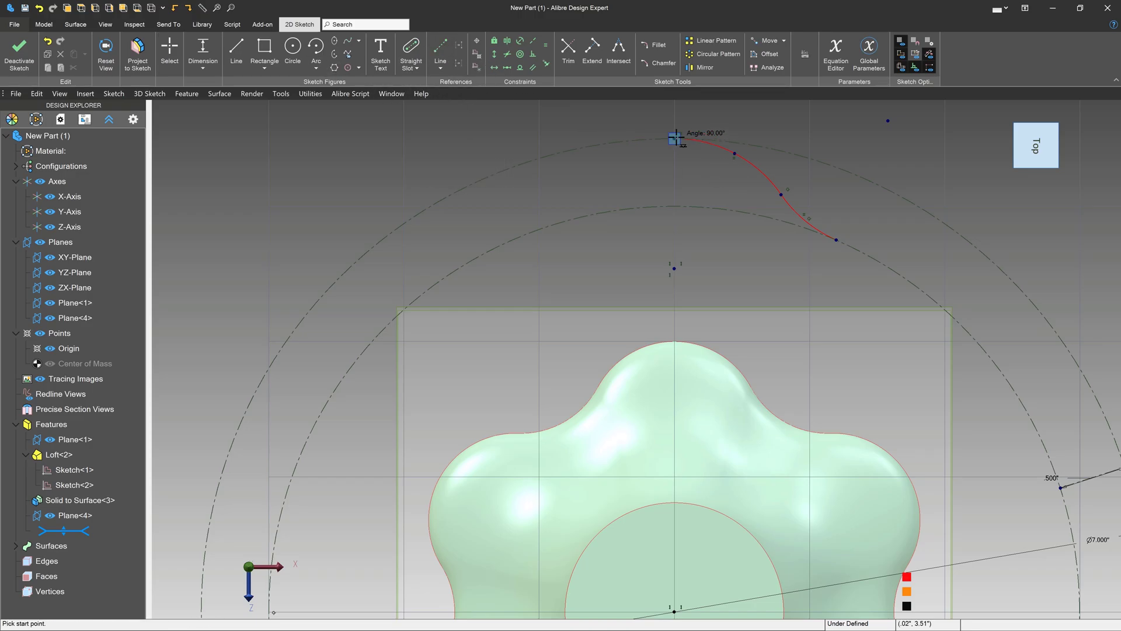
scroll(665, 149, down, 2)
click(674, 524)
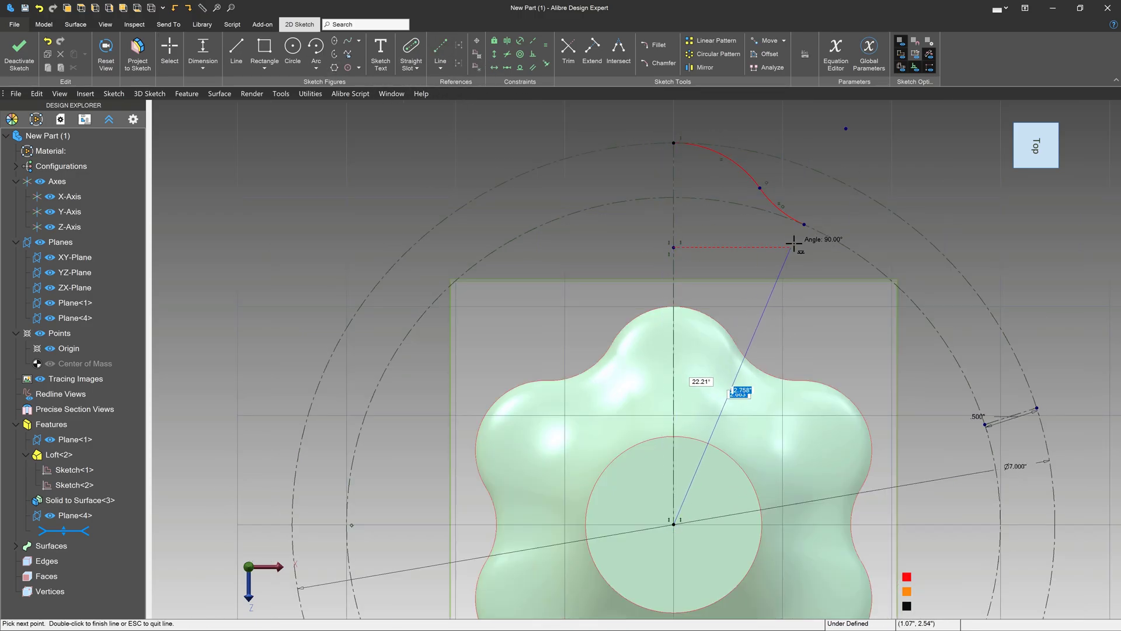
double_click(804, 224)
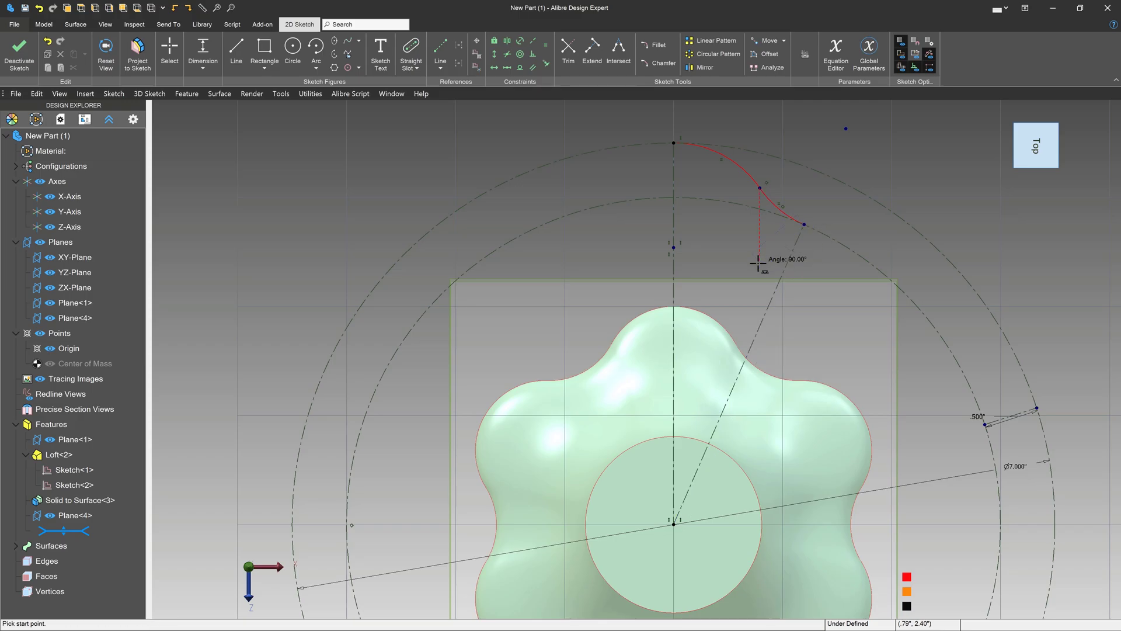
Step: Dimension the angle between the two reference lines as 30°
click(673, 280)
click(767, 310)
click(747, 275)
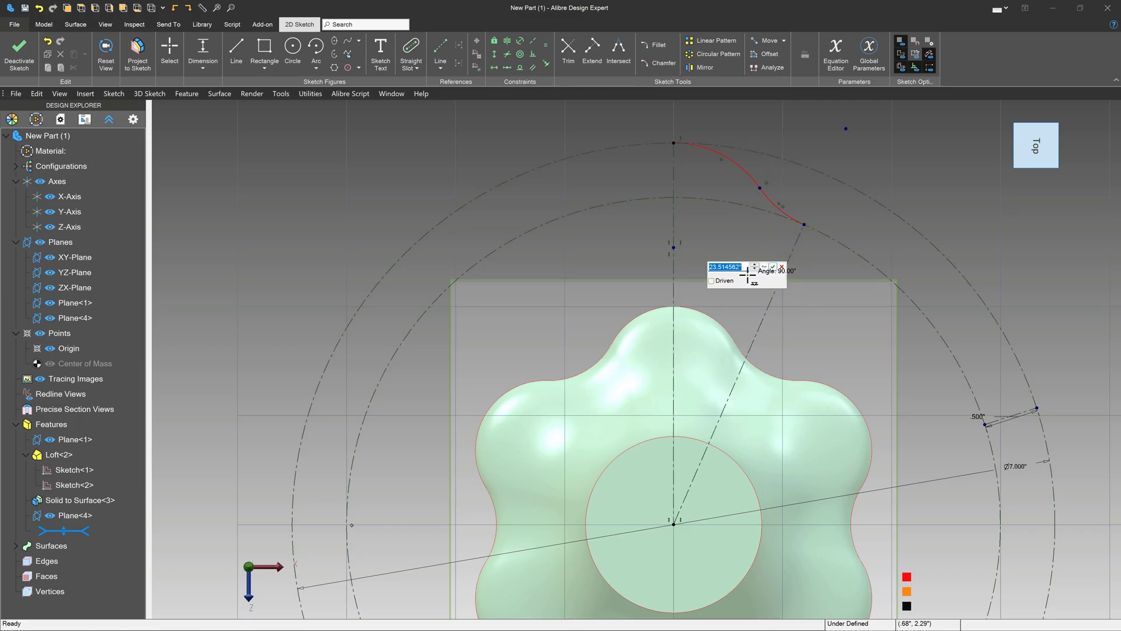
text(30)
key(Return)
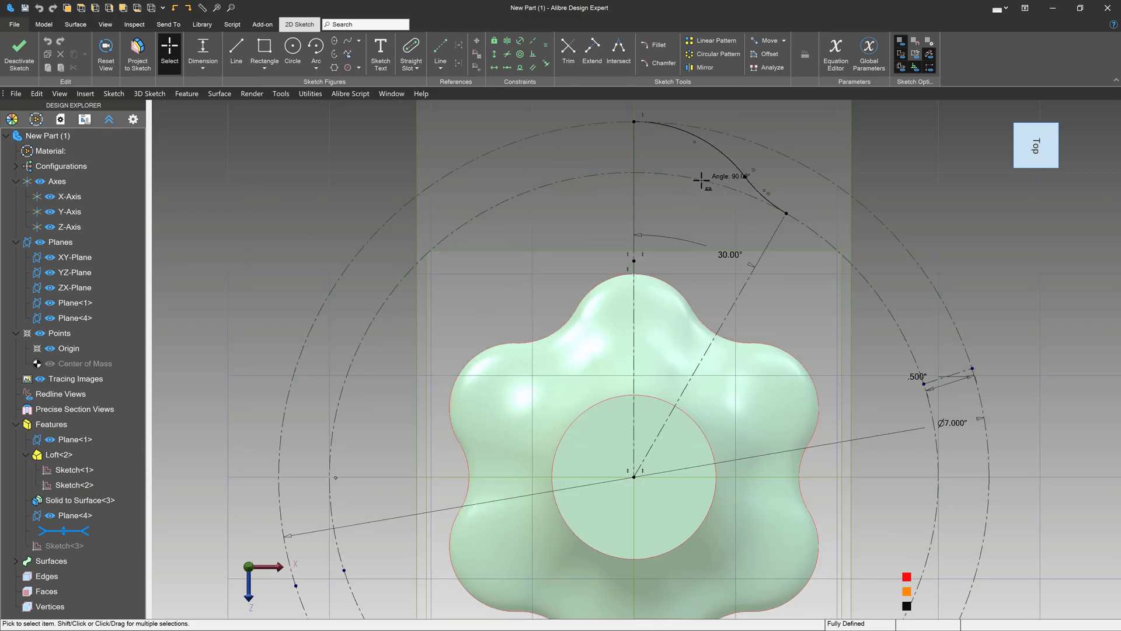
scroll(734, 153, up, 2)
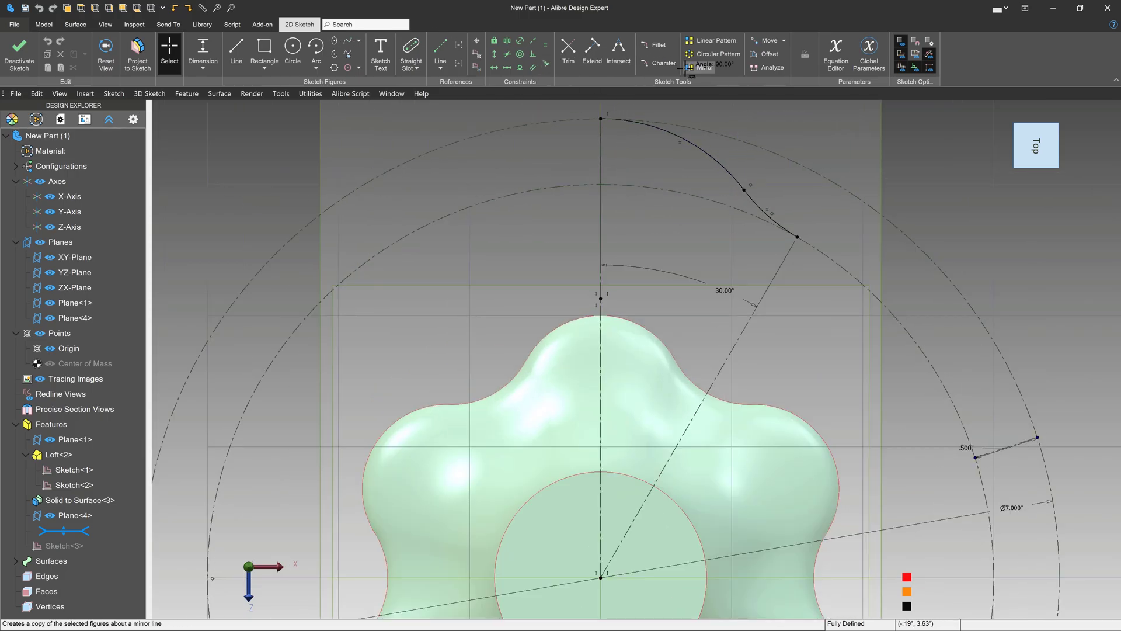
Step: Mirror the two arcs of the S-curve about the angled reference line running from the origin
click(714, 53)
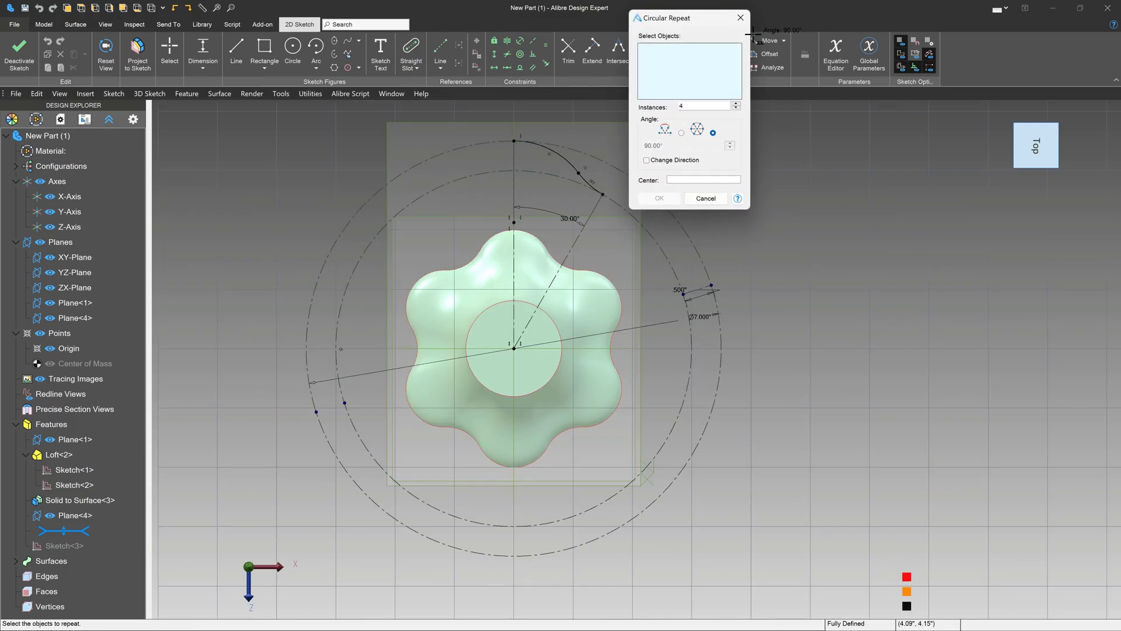
click(740, 17)
click(703, 68)
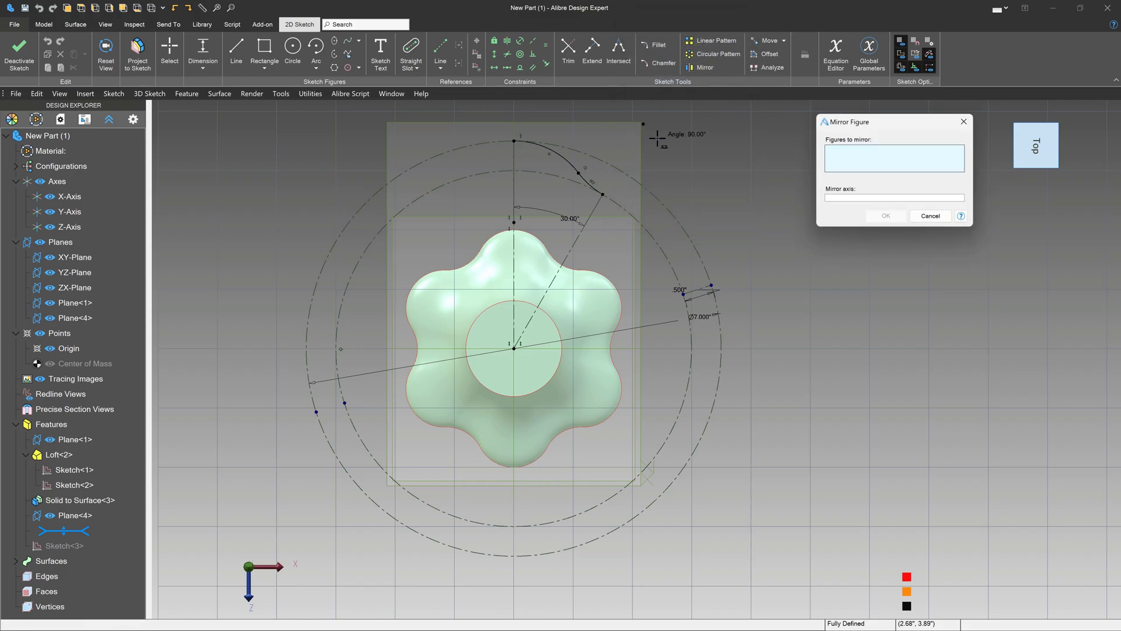
scroll(619, 175, up, 3)
click(546, 158)
click(564, 184)
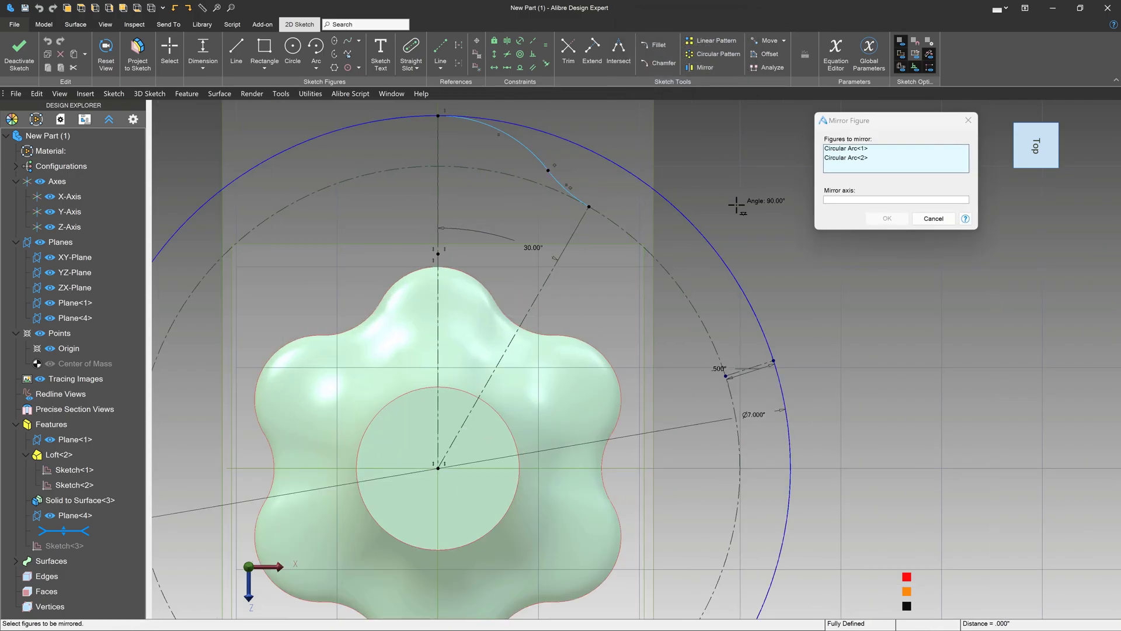
click(836, 201)
click(562, 254)
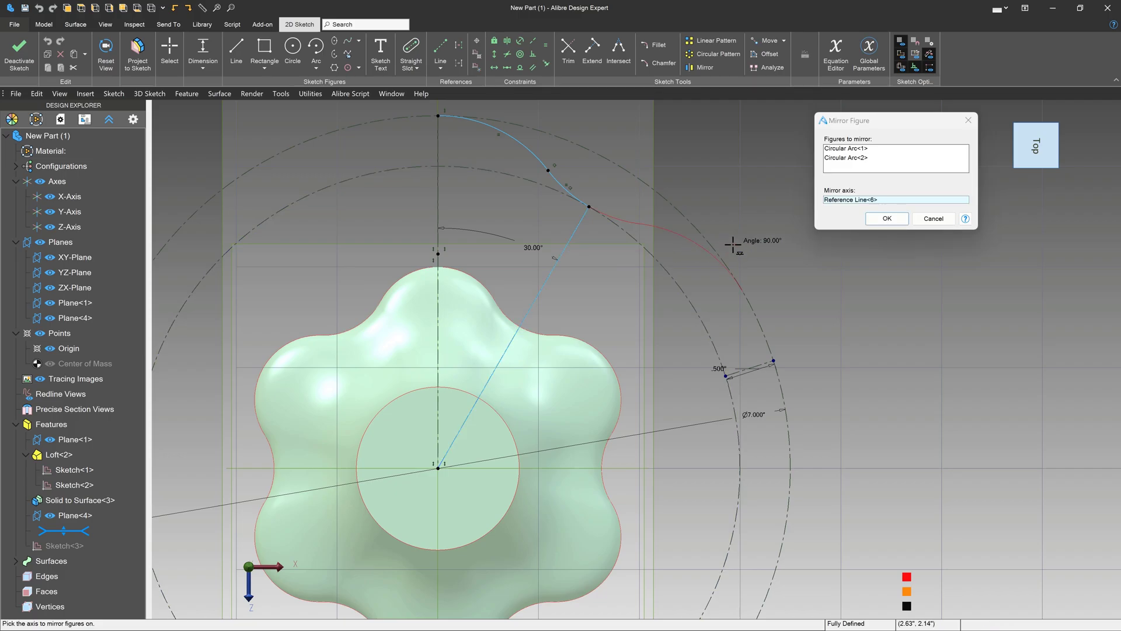
click(900, 218)
Step: Repeat the four rim arcs in a full circular pattern of 6 instances centred on the reference circle, and finish the sketch
click(717, 54)
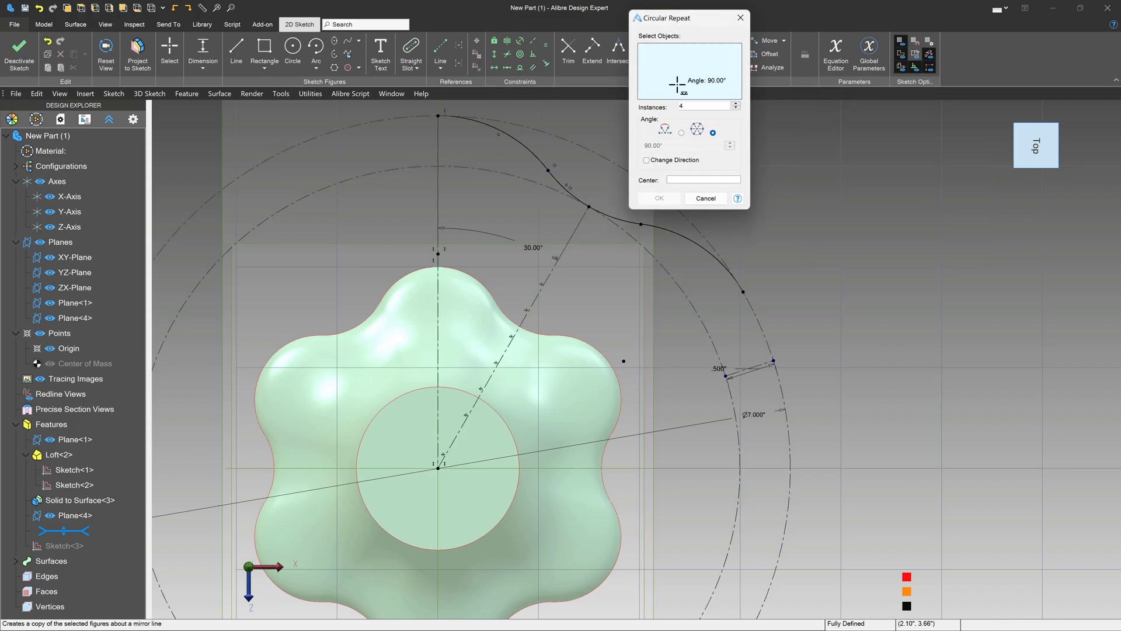
click(559, 181)
click(616, 217)
click(688, 240)
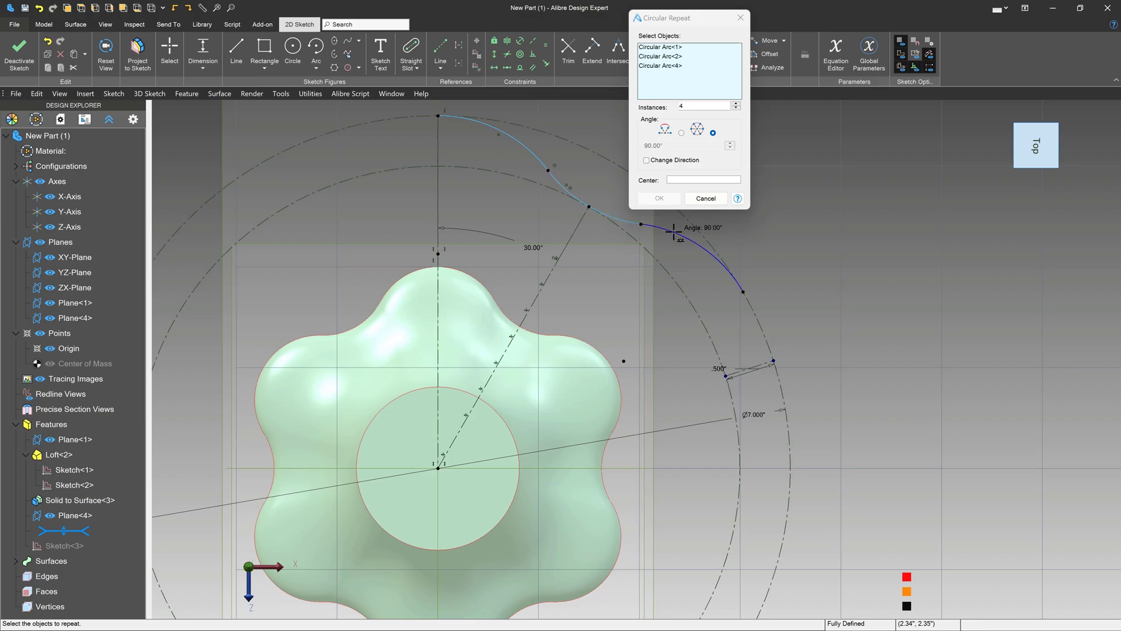
click(689, 178)
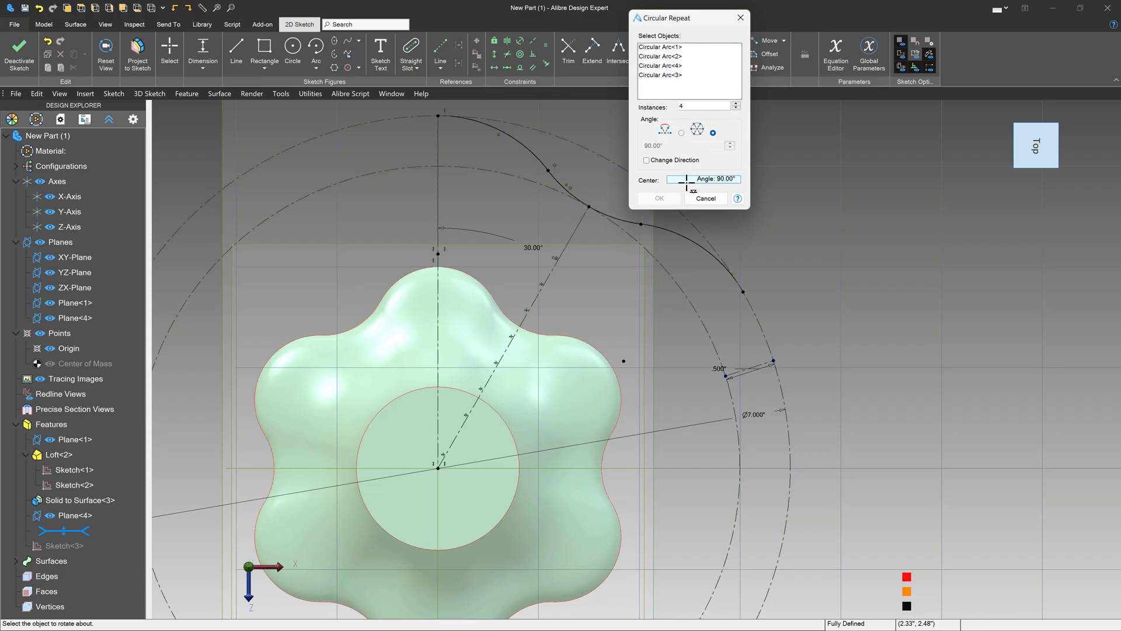
click(703, 237)
scroll(865, 216, down, 3)
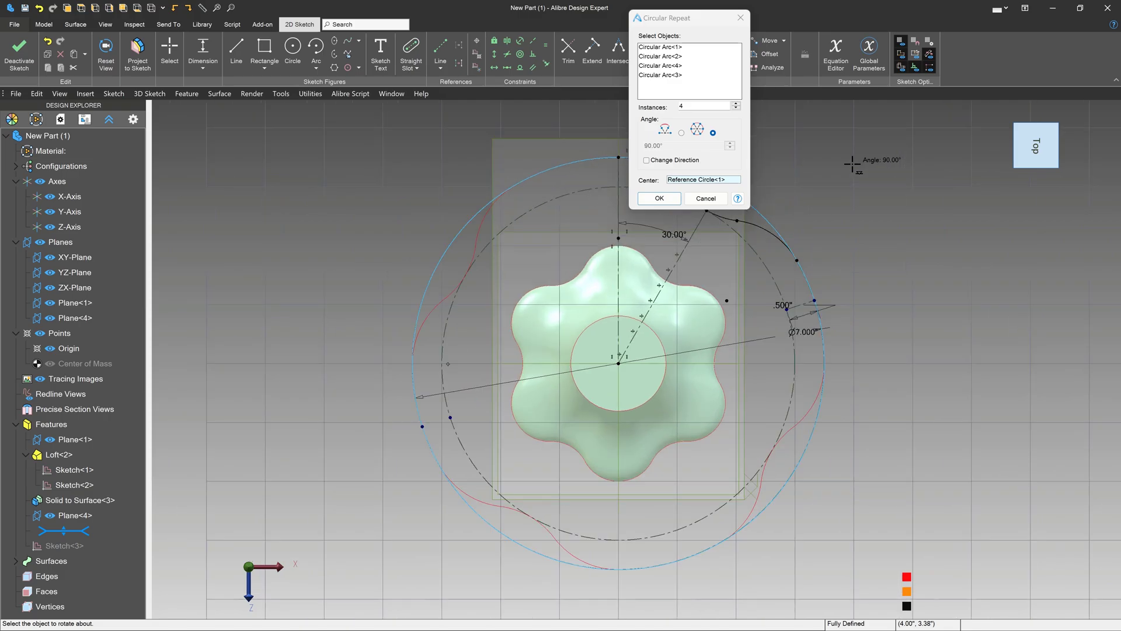
click(730, 106)
text(6)
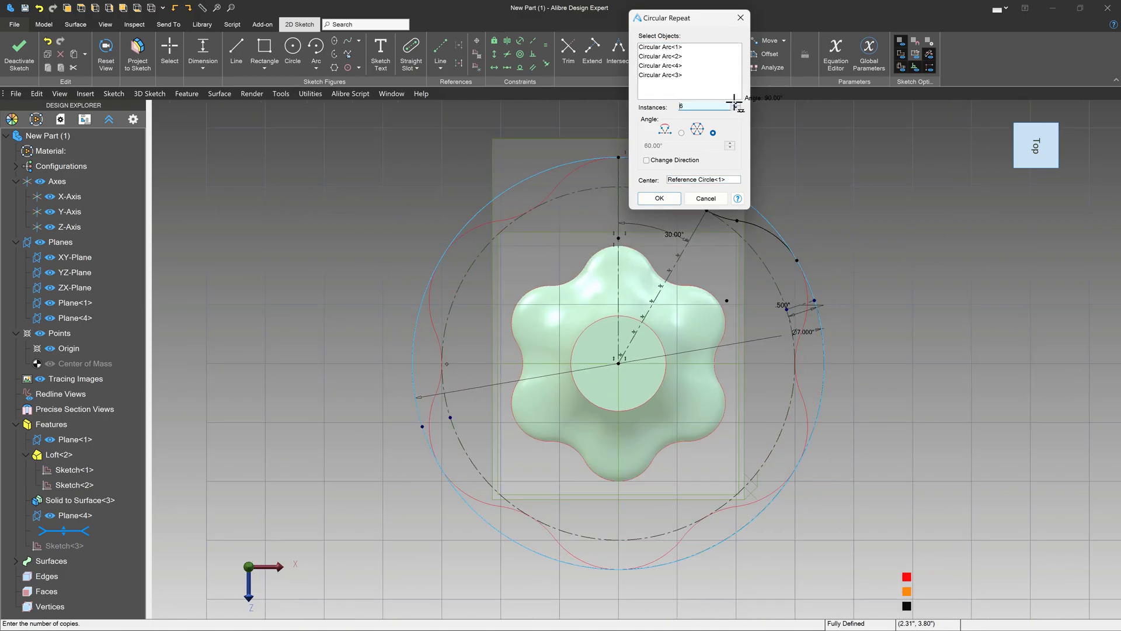
click(659, 198)
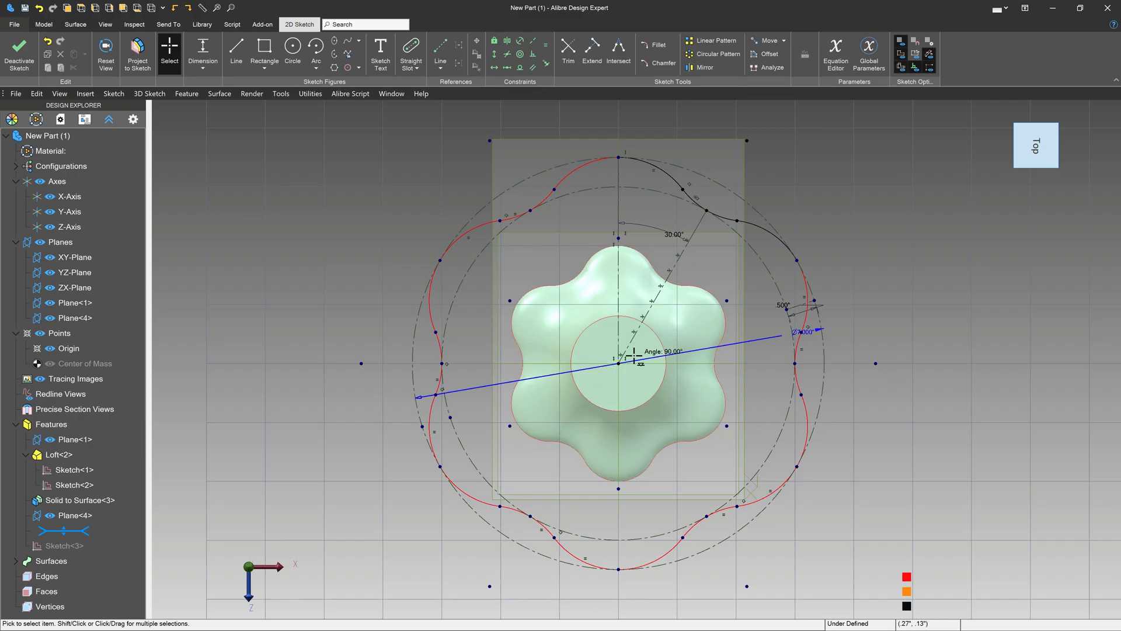
click(19, 54)
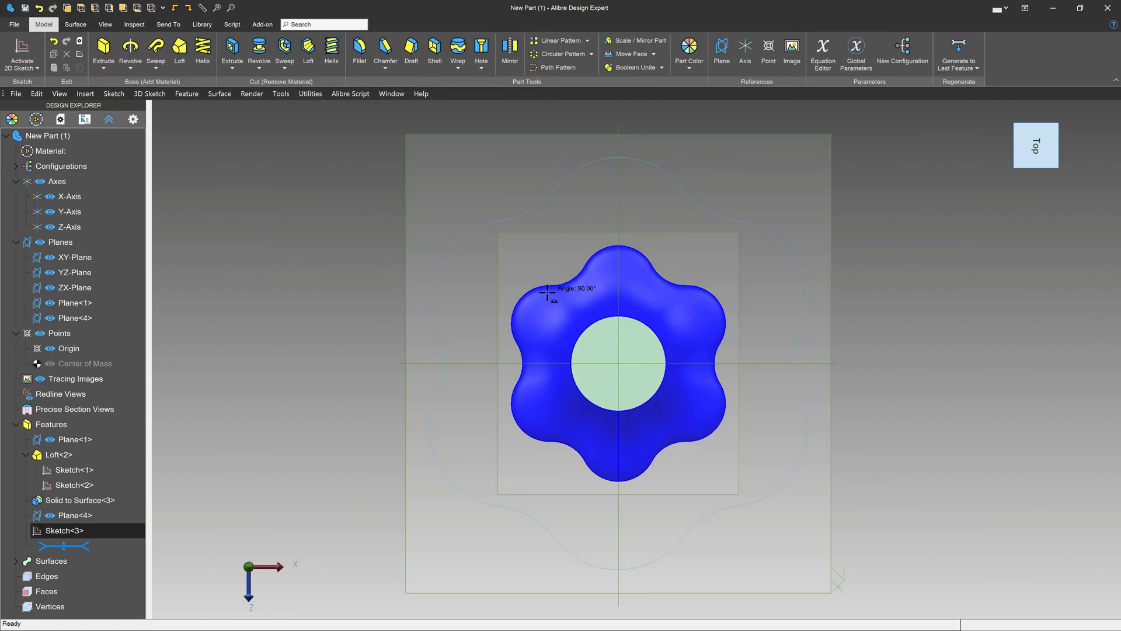
Step: Sketch on Plane<1> by projecting the base's circular top edge as a sketch figure, and finish the sketch
click(551, 172)
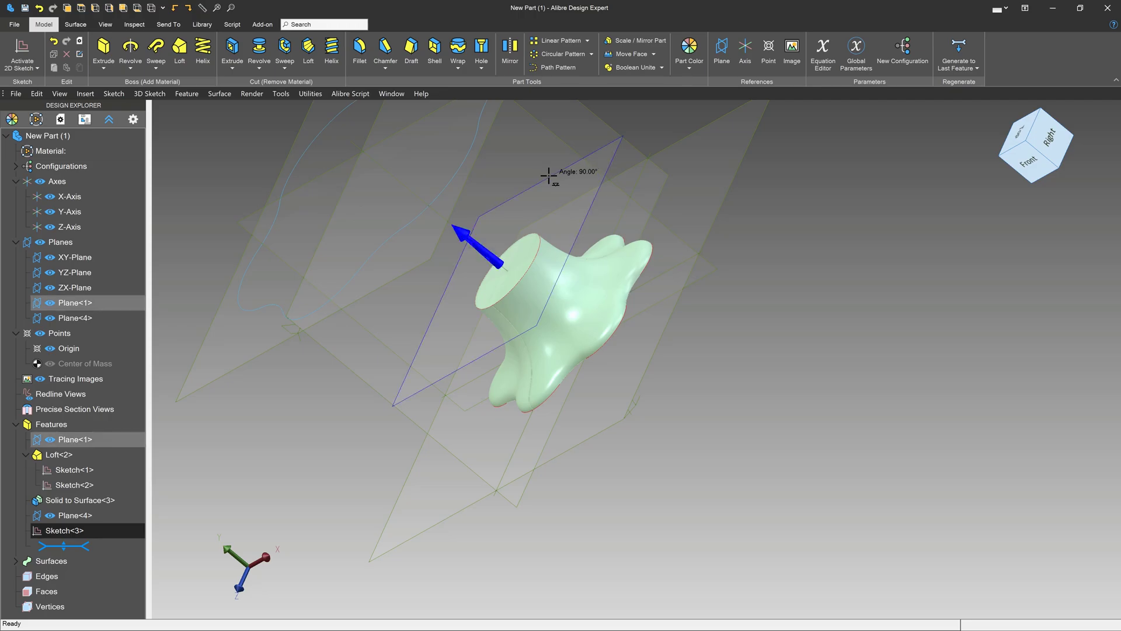
click(35, 57)
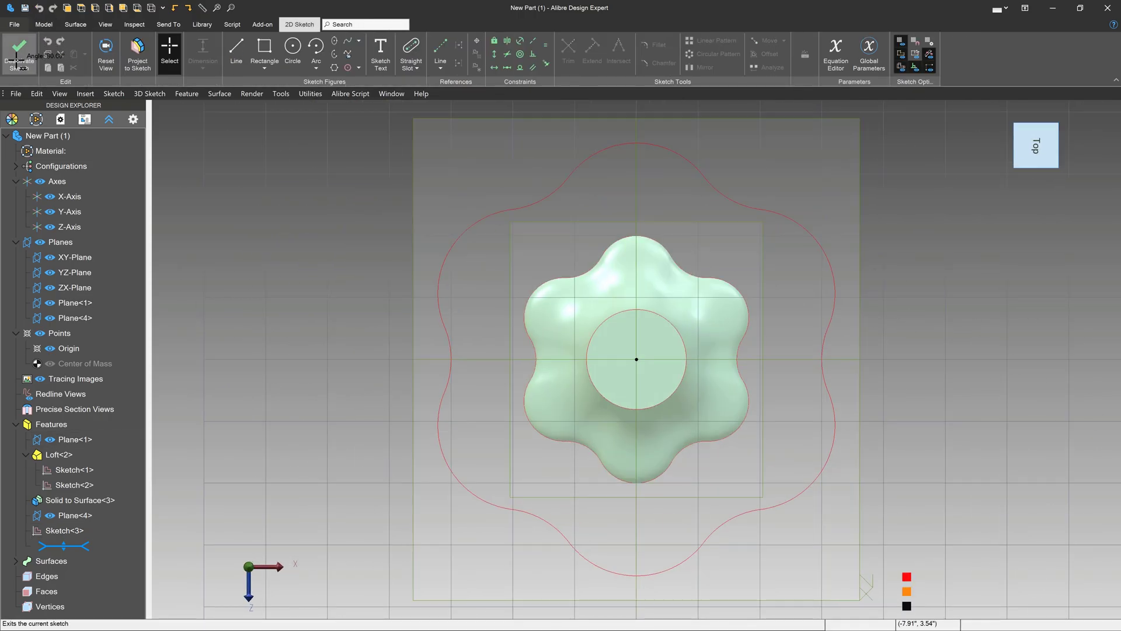
click(138, 52)
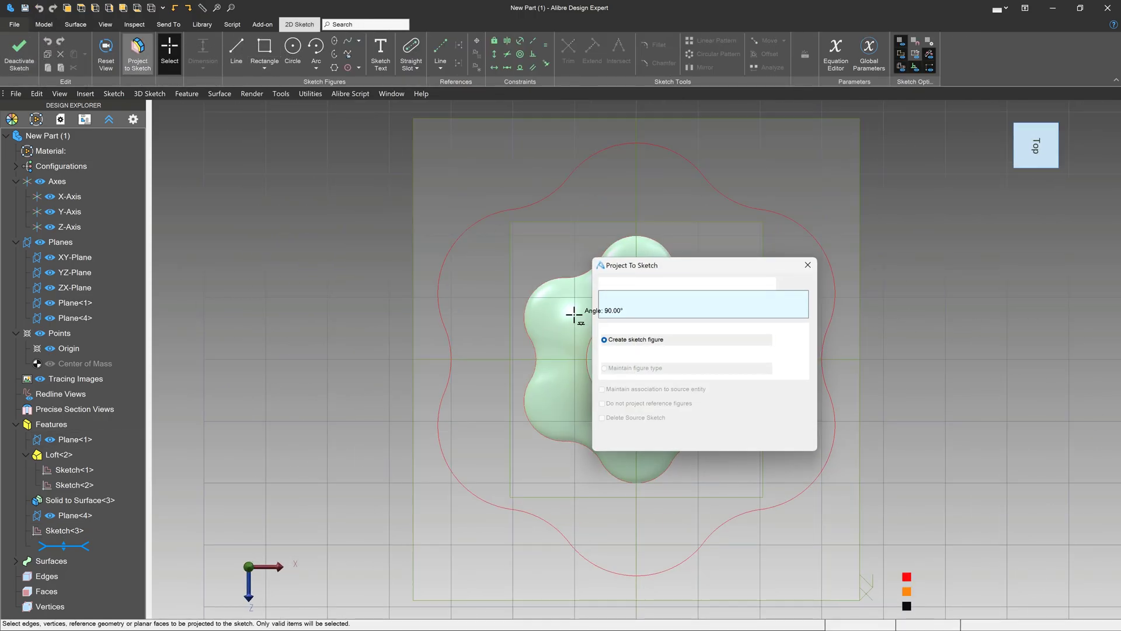
drag(613, 255, 814, 223)
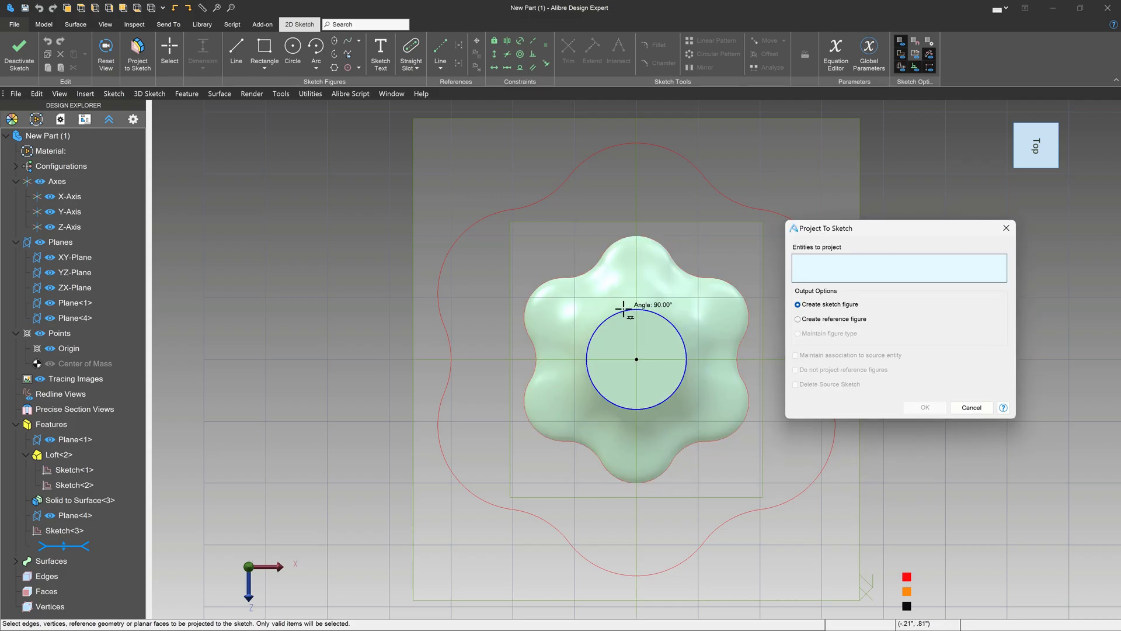
click(626, 310)
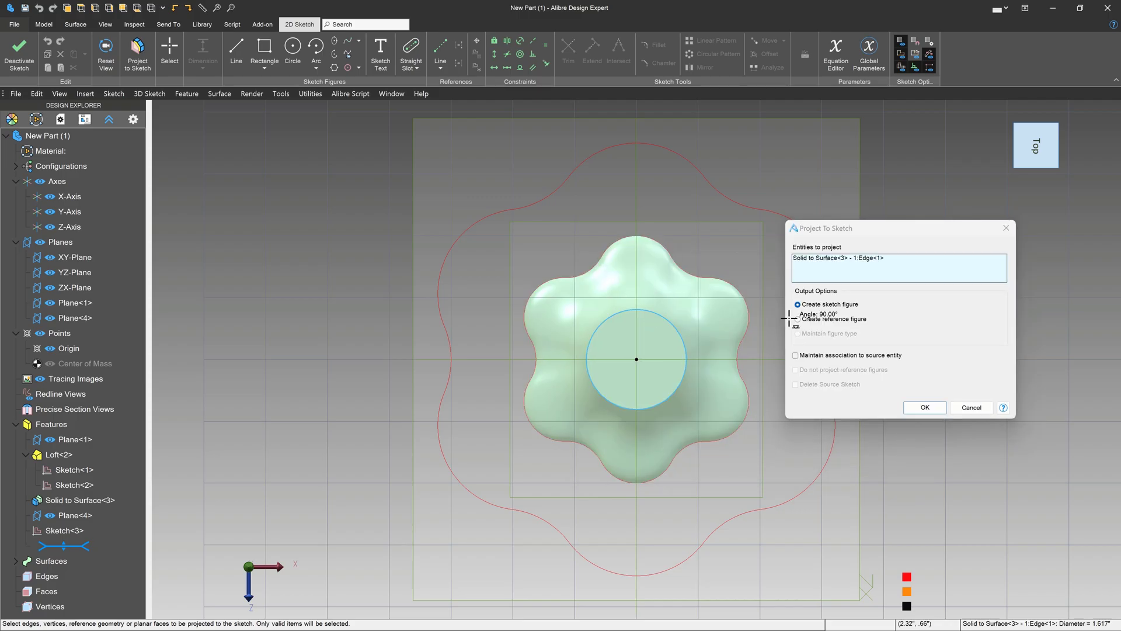
click(927, 405)
click(19, 53)
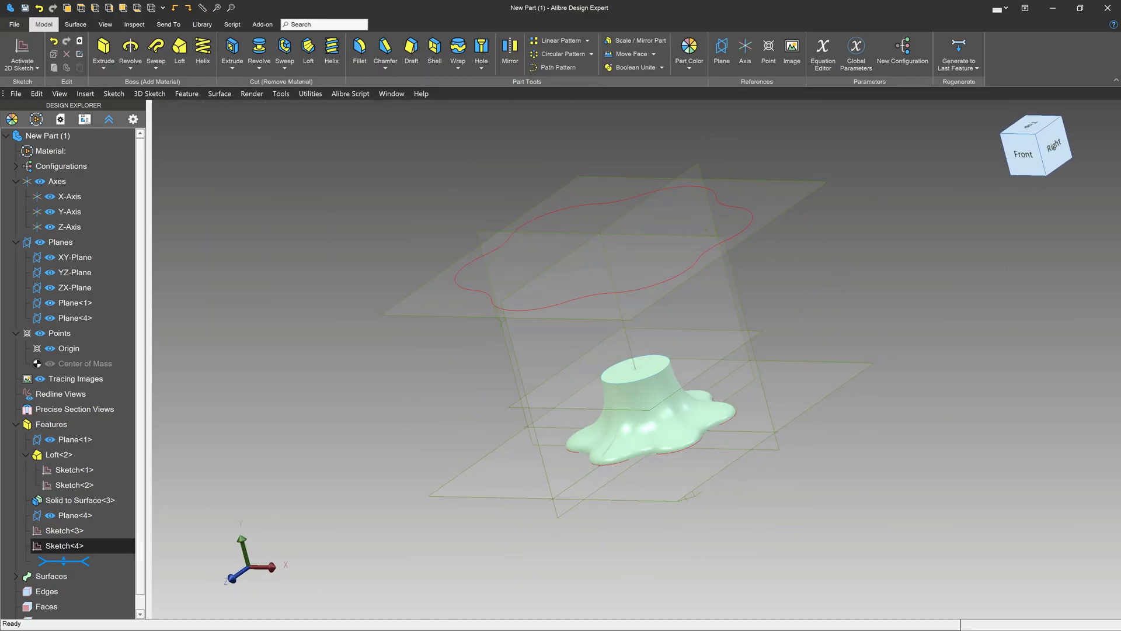
Step: Insert a reference plane offset upward from the ZX-Plane, between the top of the base and the rim sketch
click(848, 403)
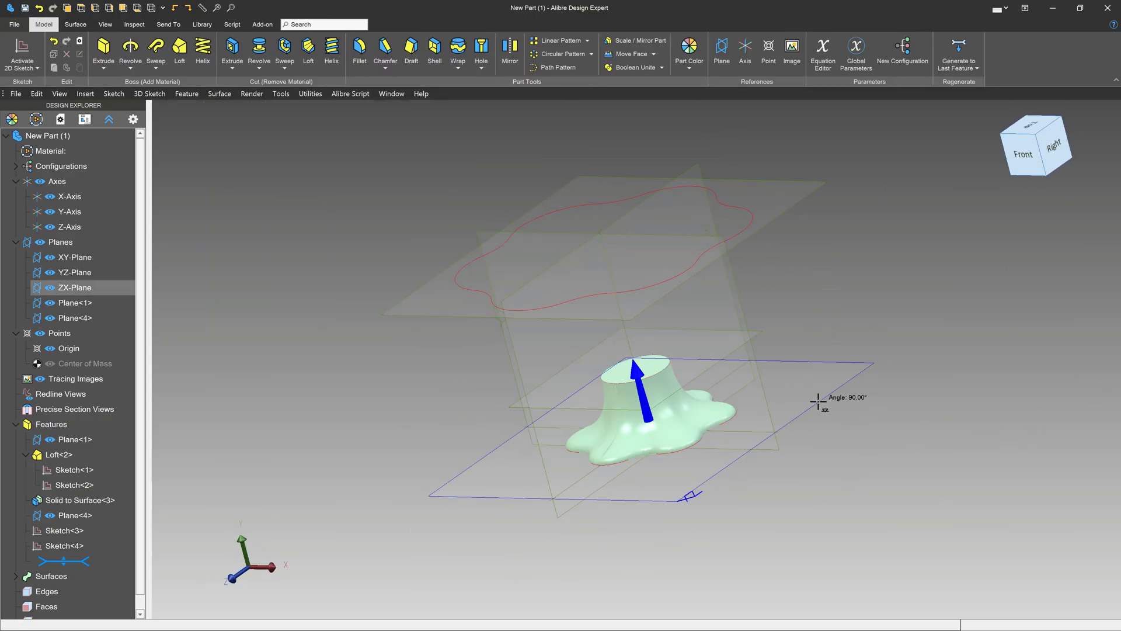
click(722, 48)
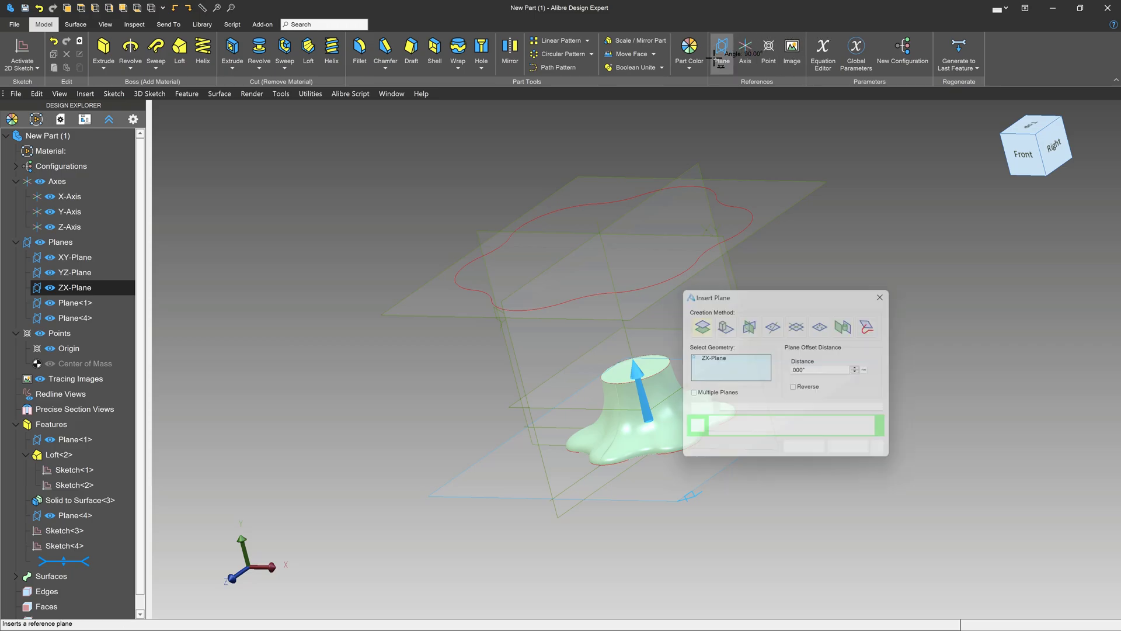
click(803, 371)
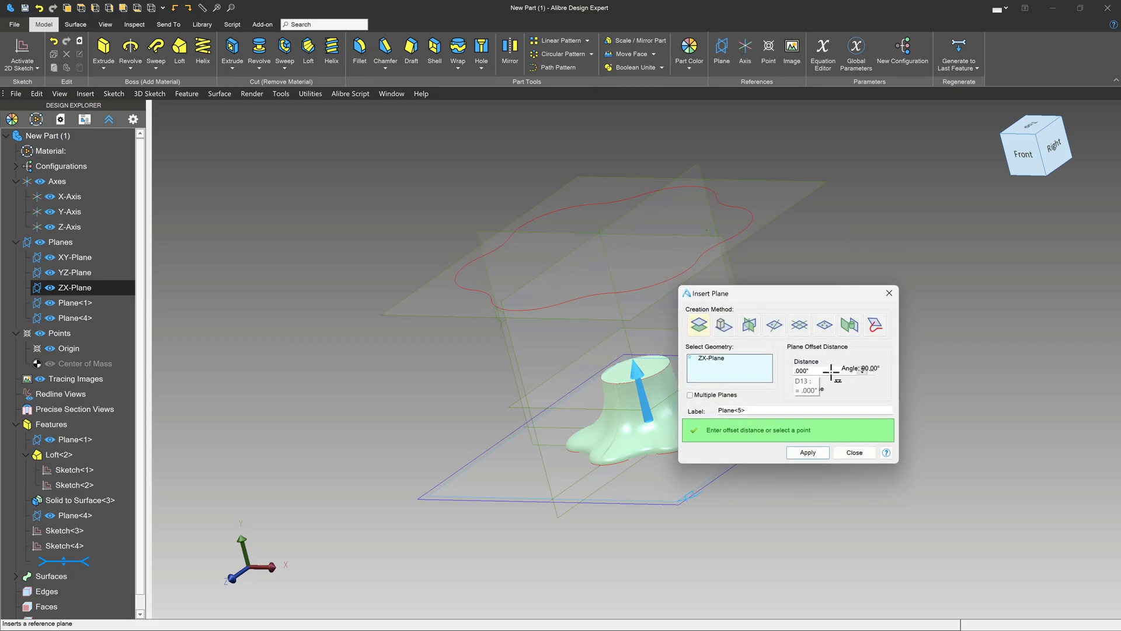
key(Return)
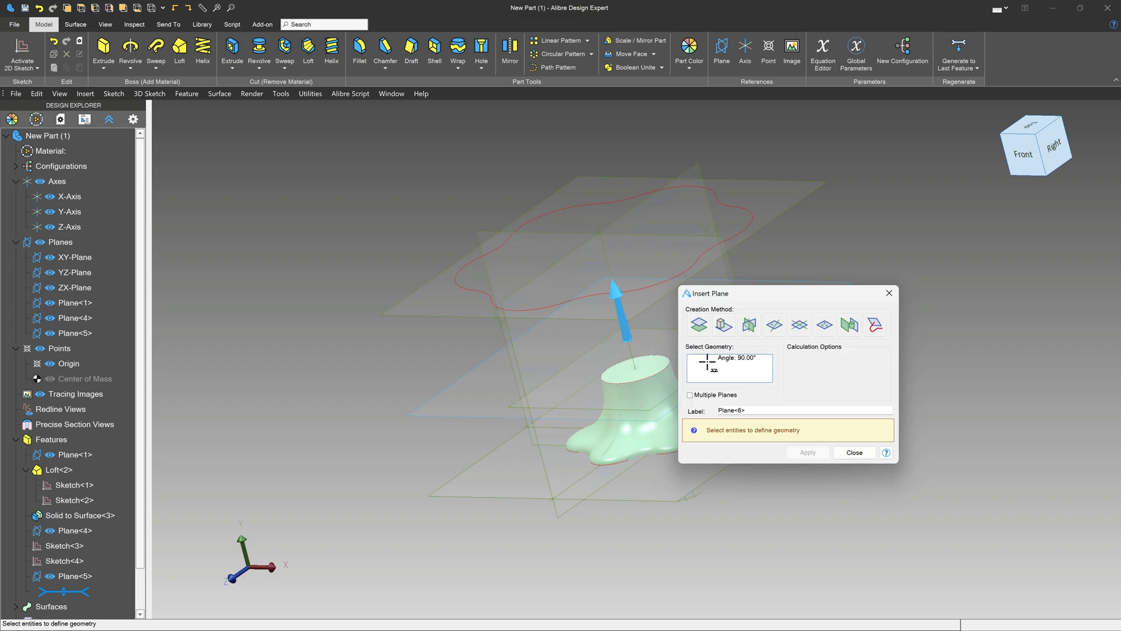
click(863, 460)
Step: Sketch on the new offset plane by projecting only the lobed rim profile, Sketch<3>, with its figure types maintained, and finish the sketch
click(426, 400)
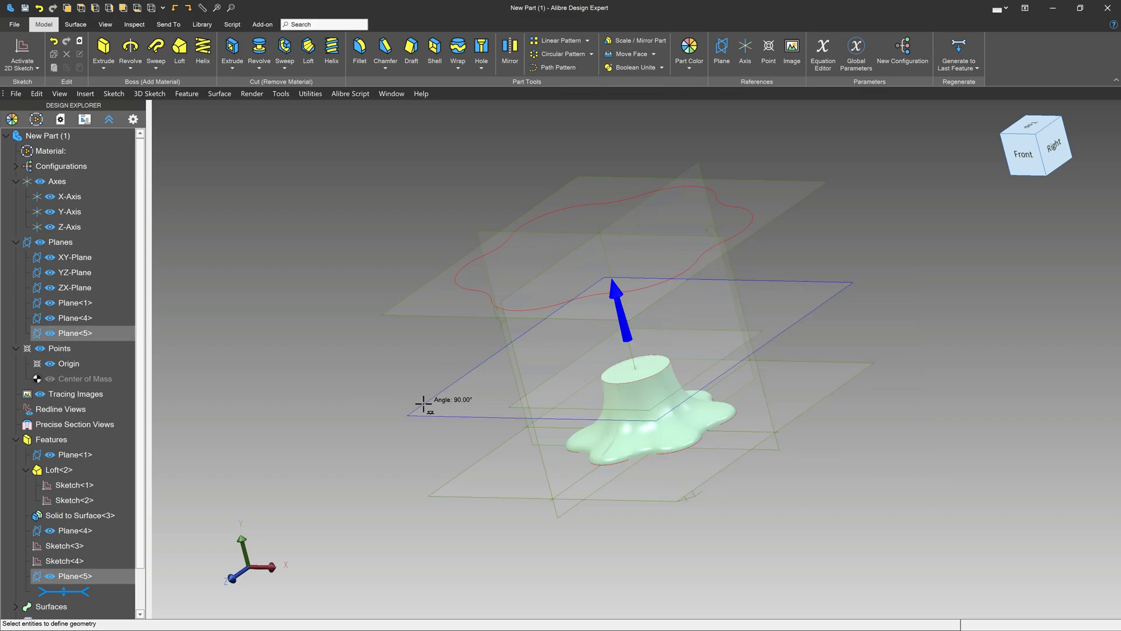
click(22, 51)
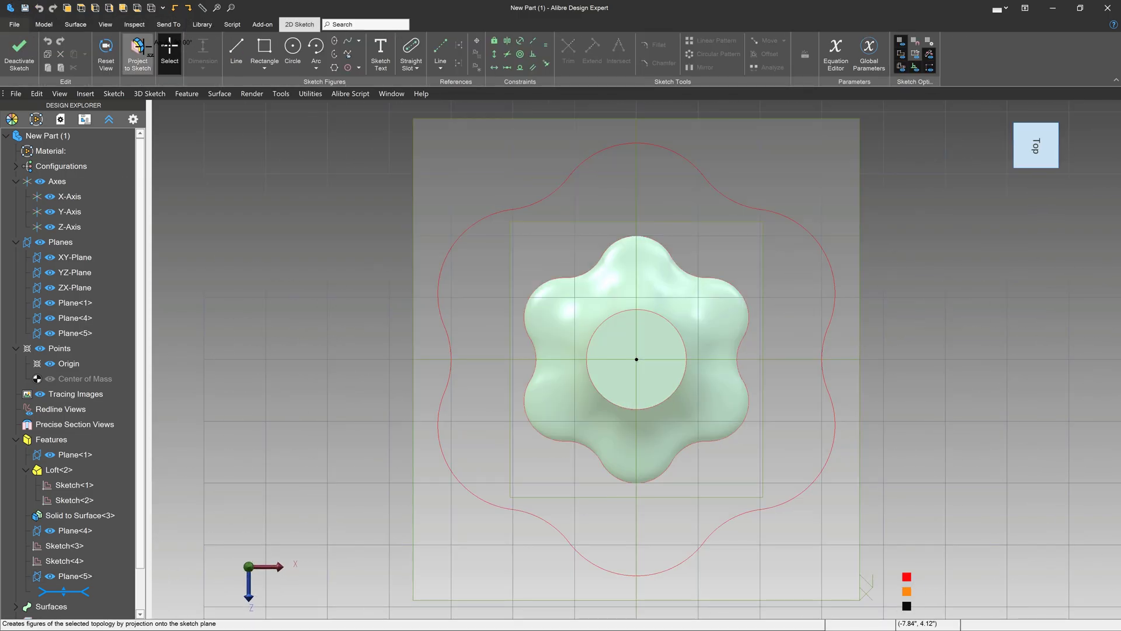
click(138, 52)
click(53, 560)
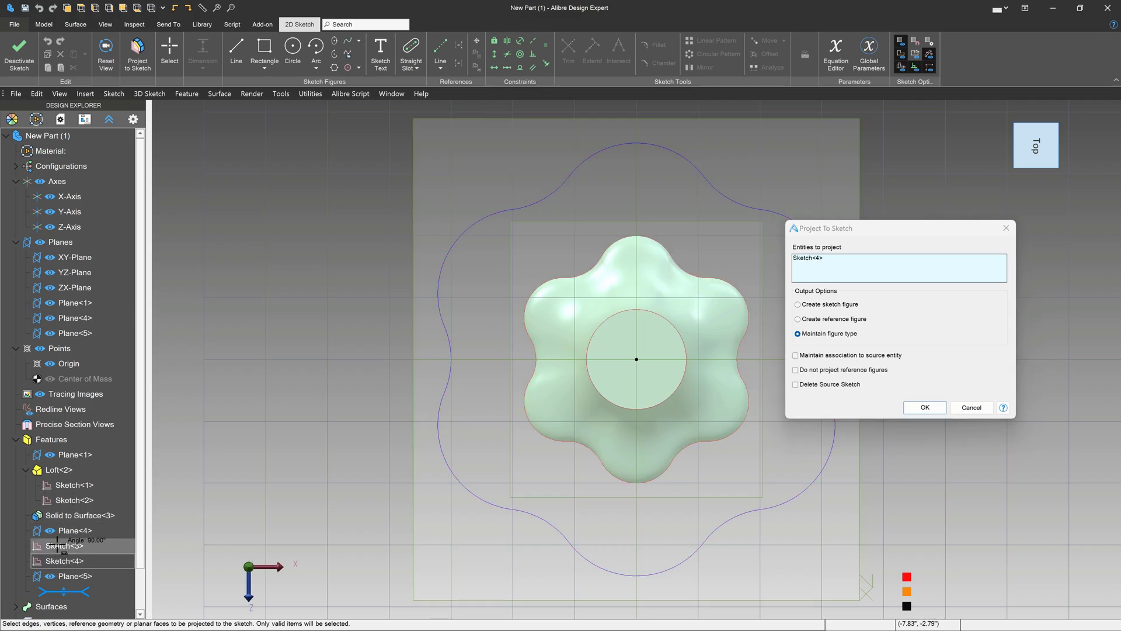
click(57, 545)
click(815, 258)
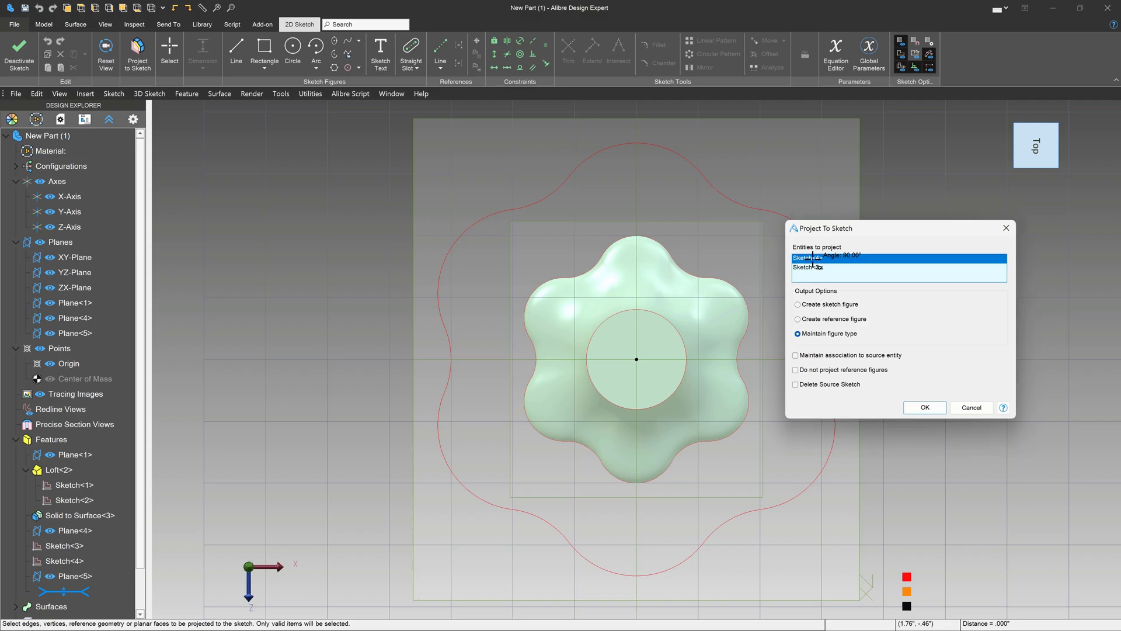
right_click(814, 260)
click(850, 278)
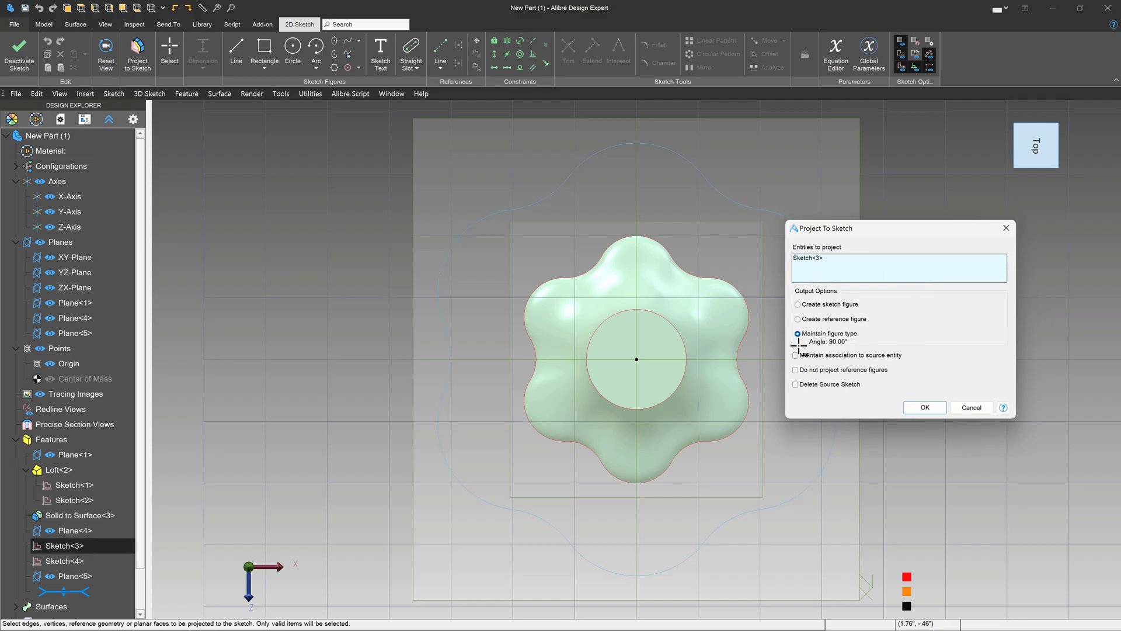
click(928, 407)
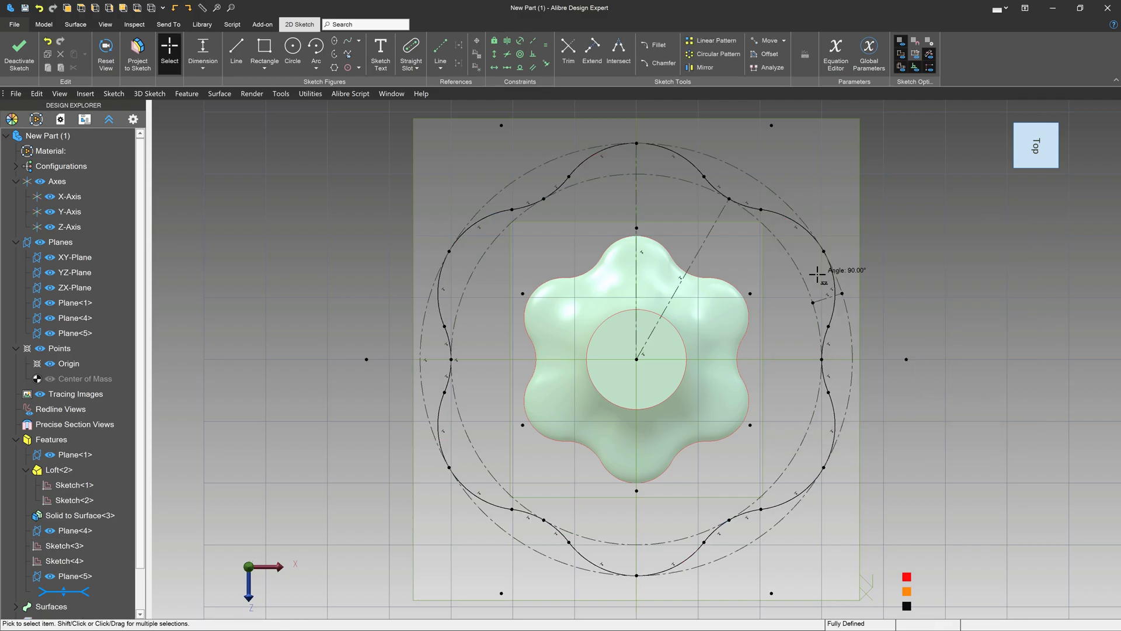
click(19, 53)
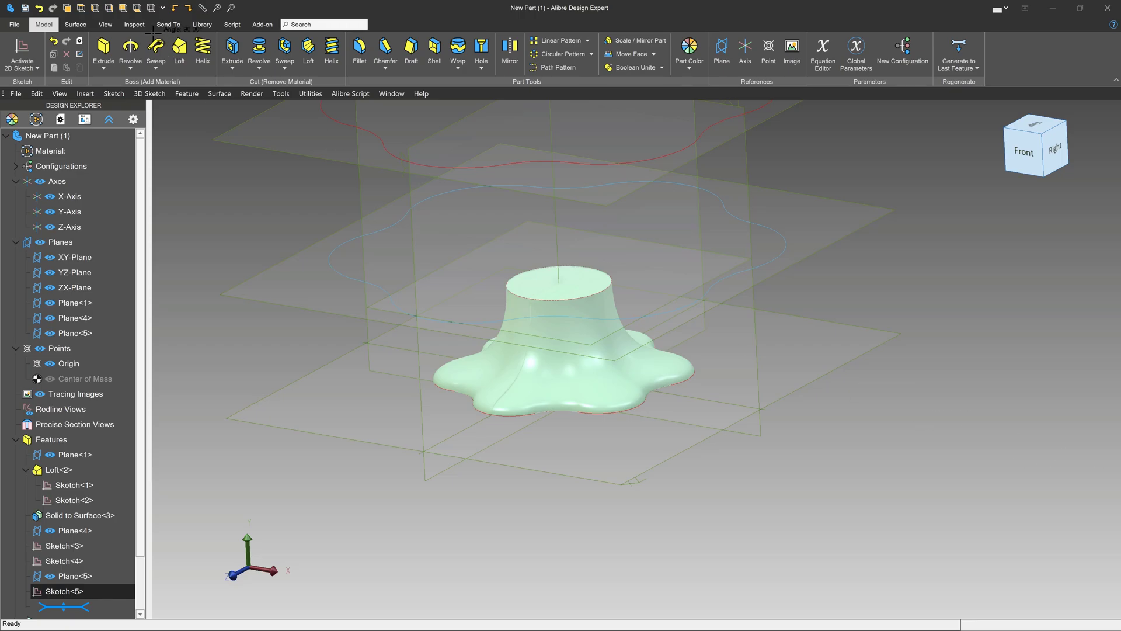
Step: Set up a loft boss through the projected circle, the middle lobed profile and the upper rim profile, in that order
click(179, 50)
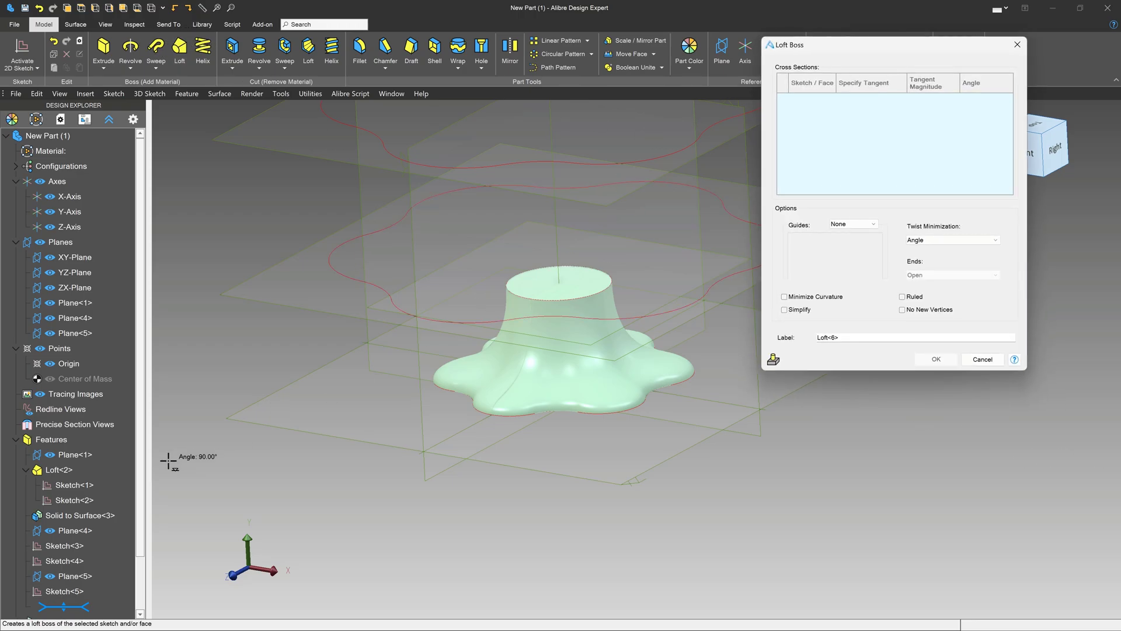
click(57, 561)
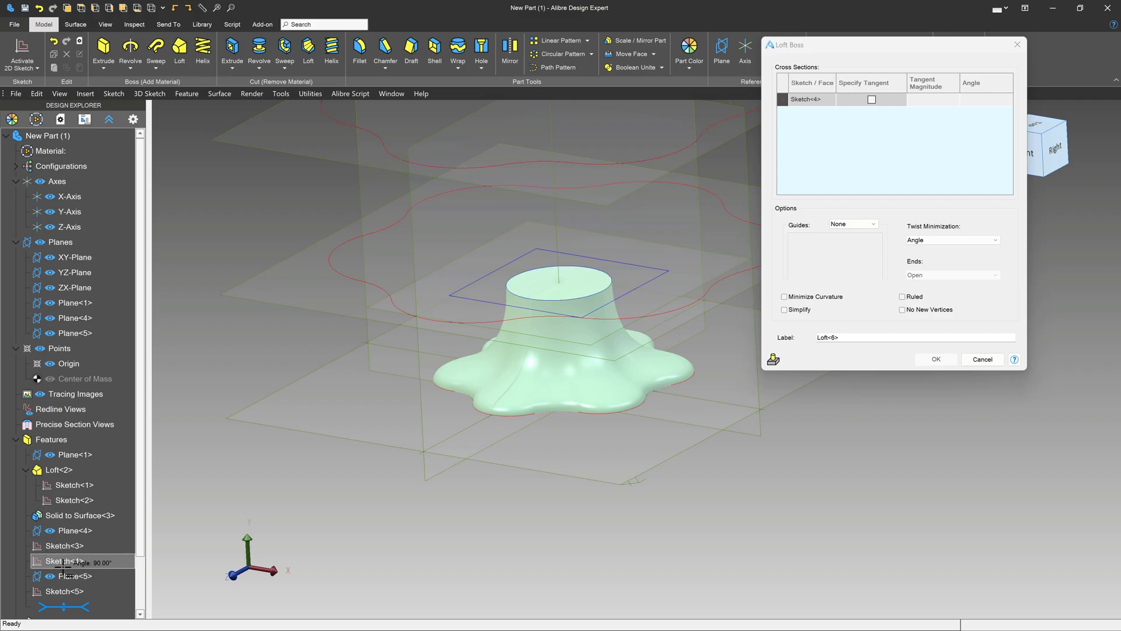
click(64, 591)
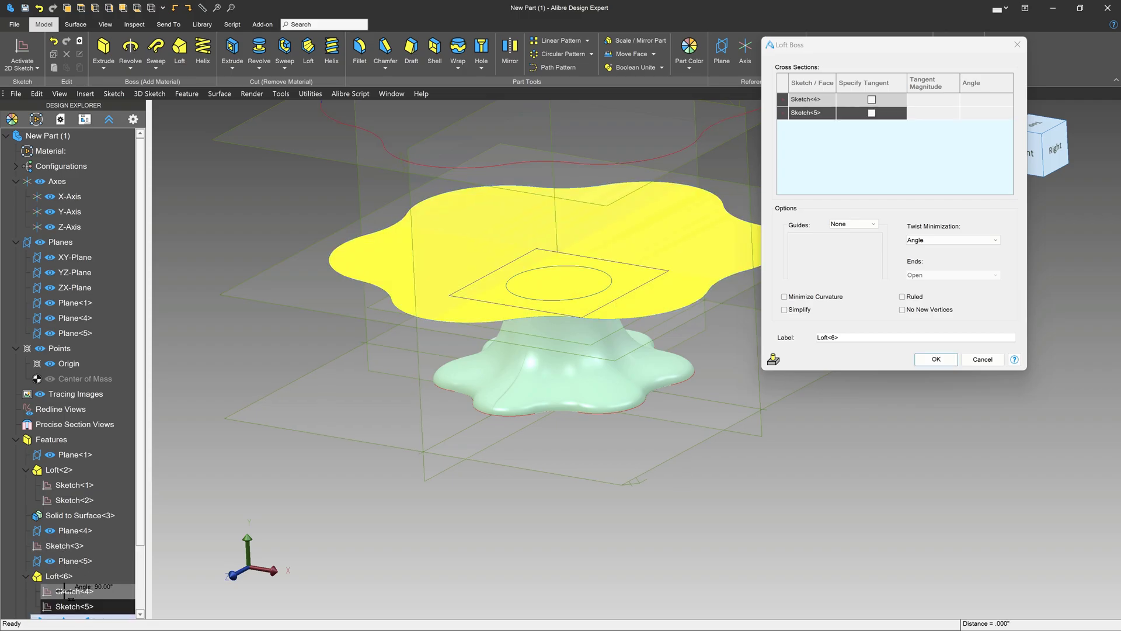
click(64, 546)
Step: Specify a tangent for the loft's circular bottom section, Sketch<4>, with a tangent magnitude of 0.50
mouse_move(267, 590)
middle_down()
mouse_move(584, 450)
mouse_move(606, 425)
middle_up()
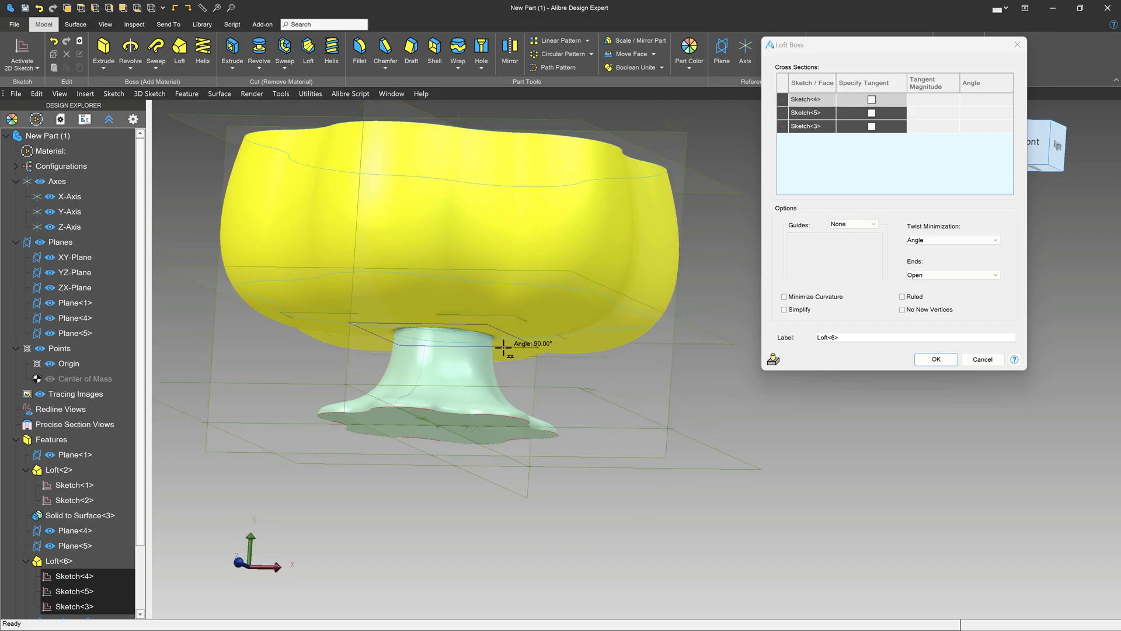
click(1034, 142)
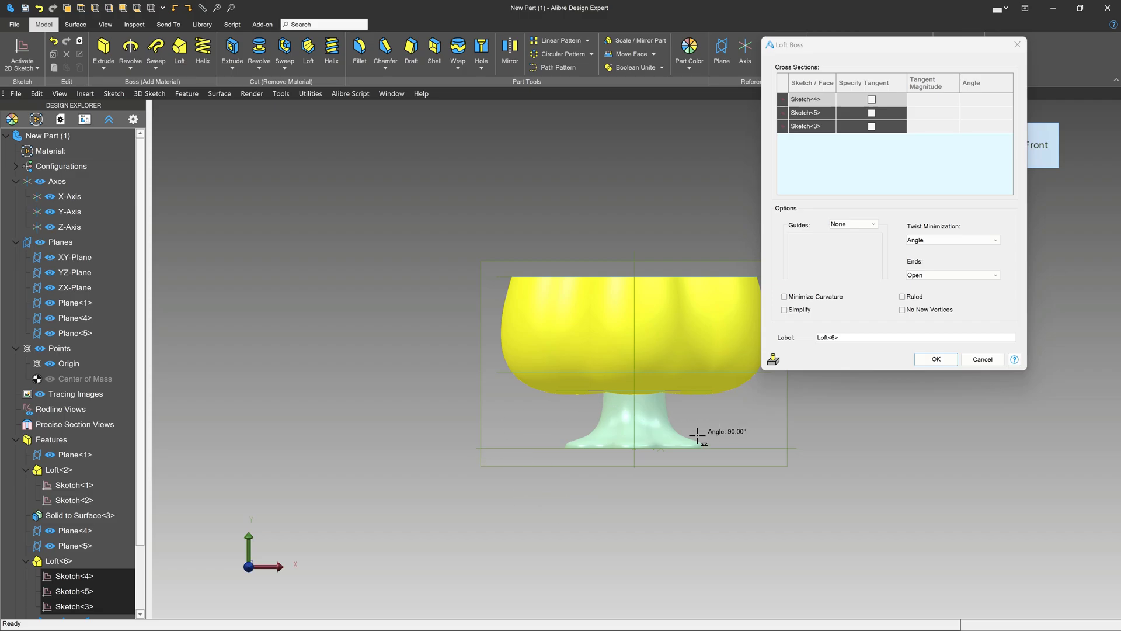
click(871, 100)
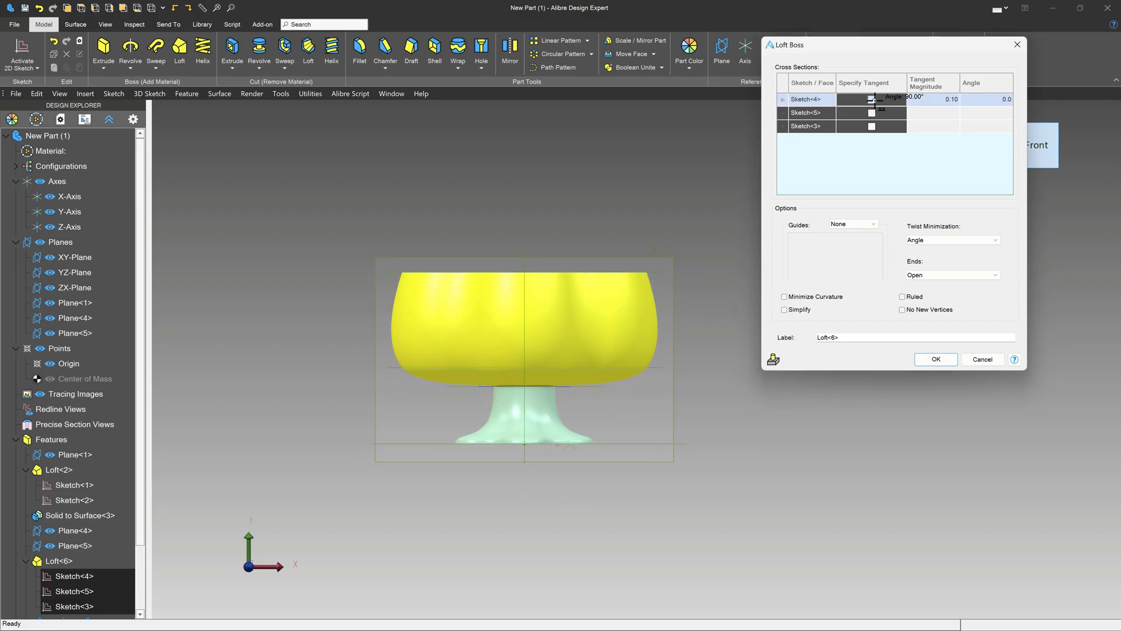
click(929, 101)
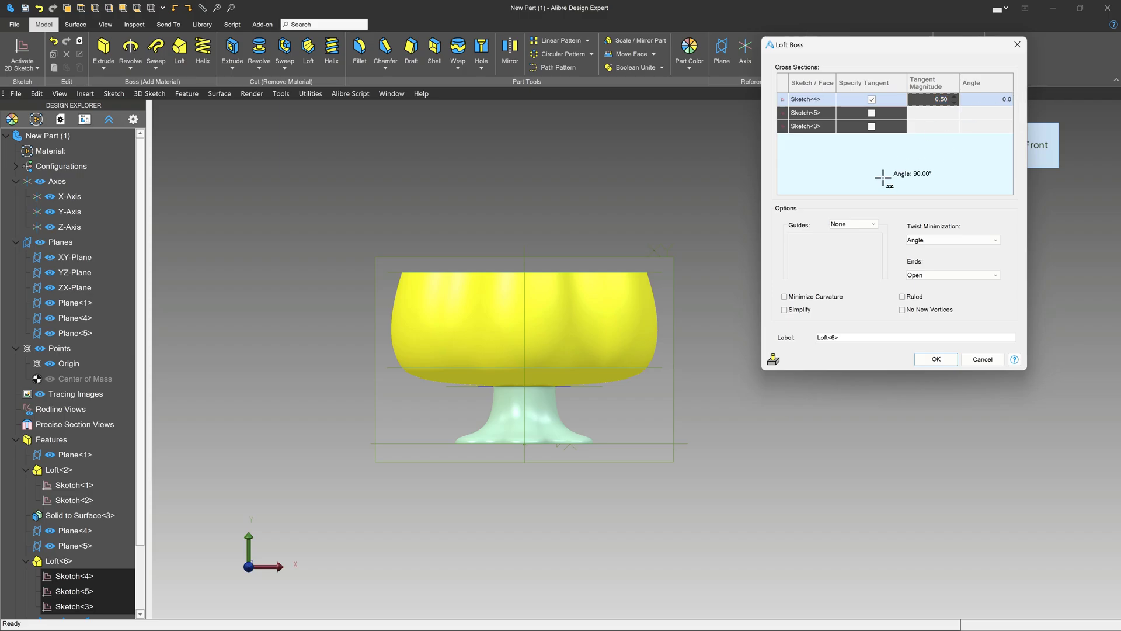
Step: Finish the three-profile loft boss that forms the bowl body, keeping guides set to None and ends Open
scroll(578, 391, up, 5)
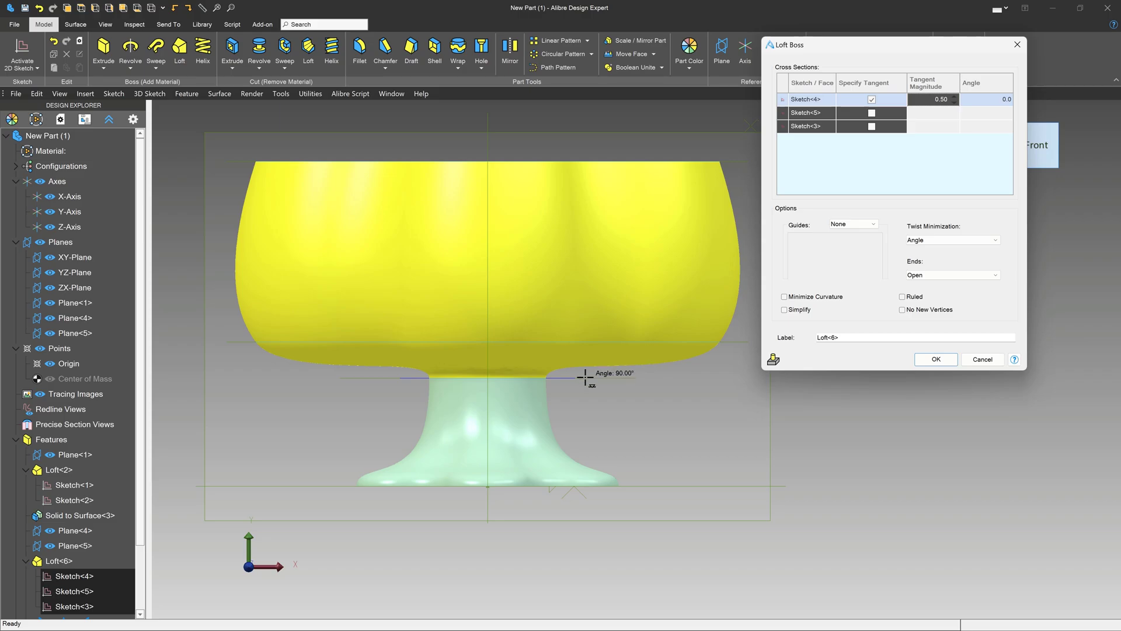
click(936, 360)
click(703, 419)
middle_drag(590, 434, 601, 439)
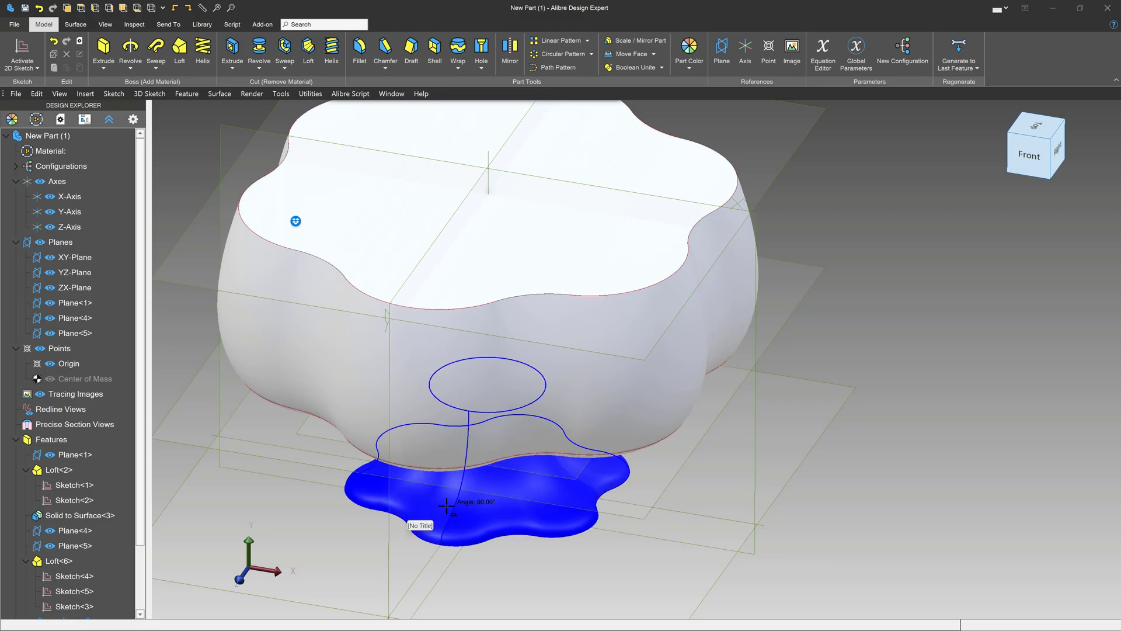
scroll(459, 483, down, 1)
middle_drag(400, 447, 453, 409)
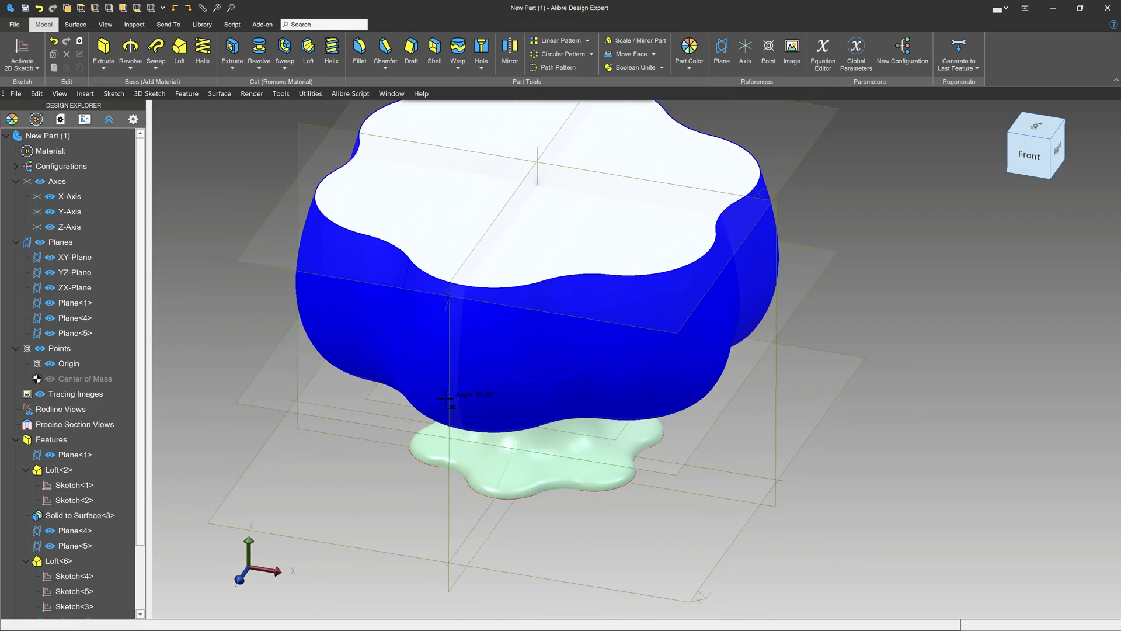
Step: Suppress the Solid to Surface<3> feature of the base
right_click(77, 515)
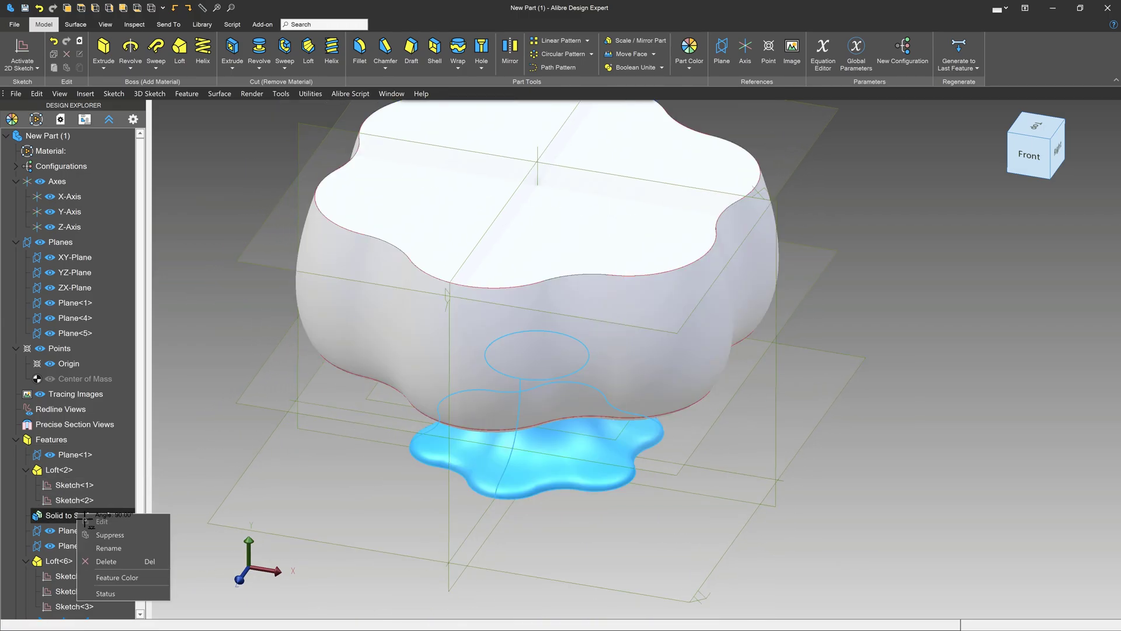
click(109, 535)
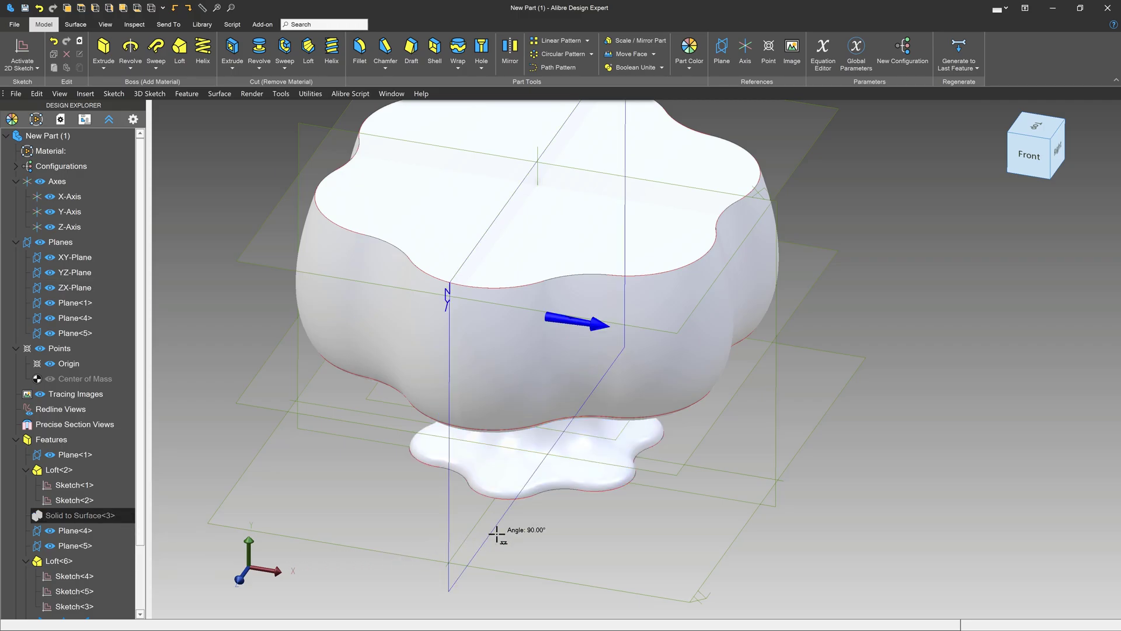
Step: Shell the bowl inward with a standard thickness of .200", removing the lobed top face
mouse_move(545, 511)
middle_down()
mouse_move(565, 485)
mouse_move(559, 499)
middle_up()
click(624, 182)
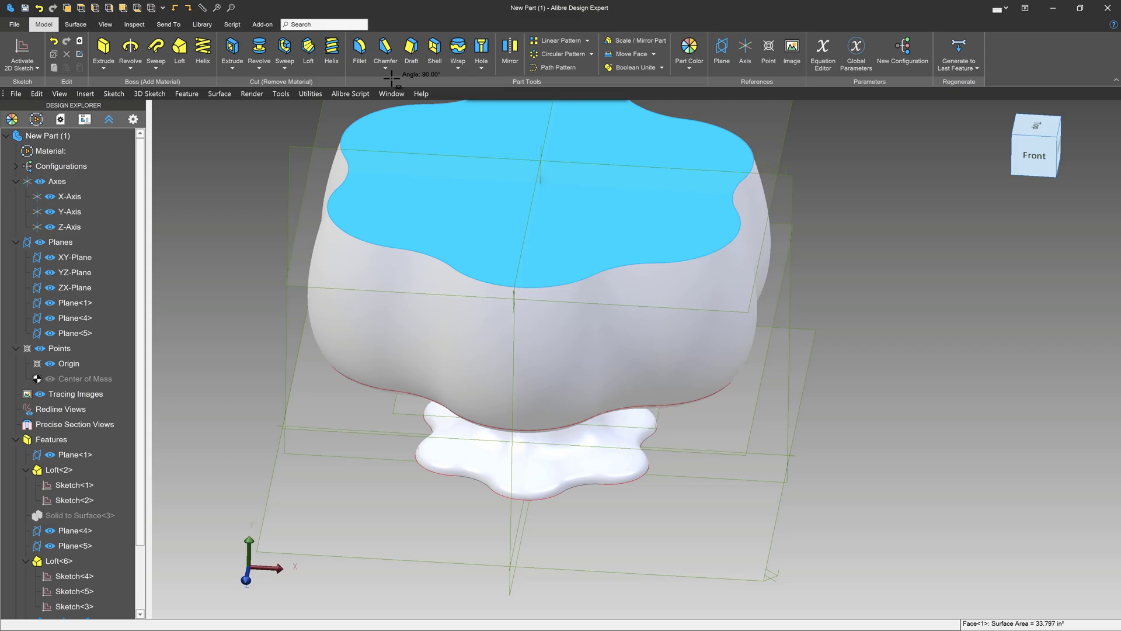
click(435, 53)
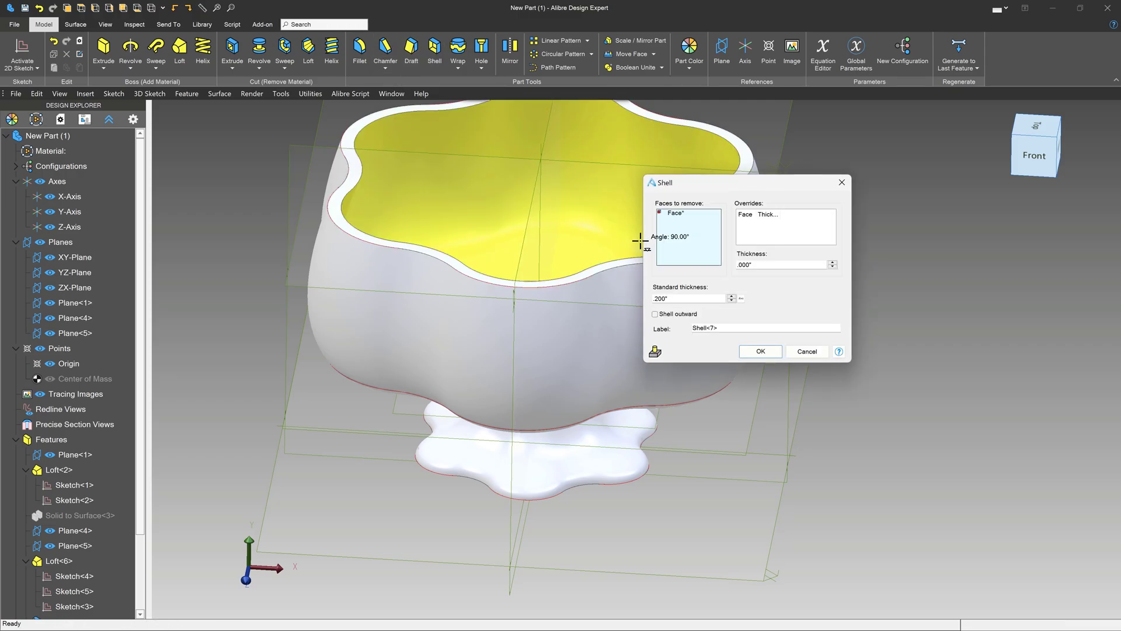
middle_drag(520, 240, 531, 383)
scroll(513, 426, up, 5)
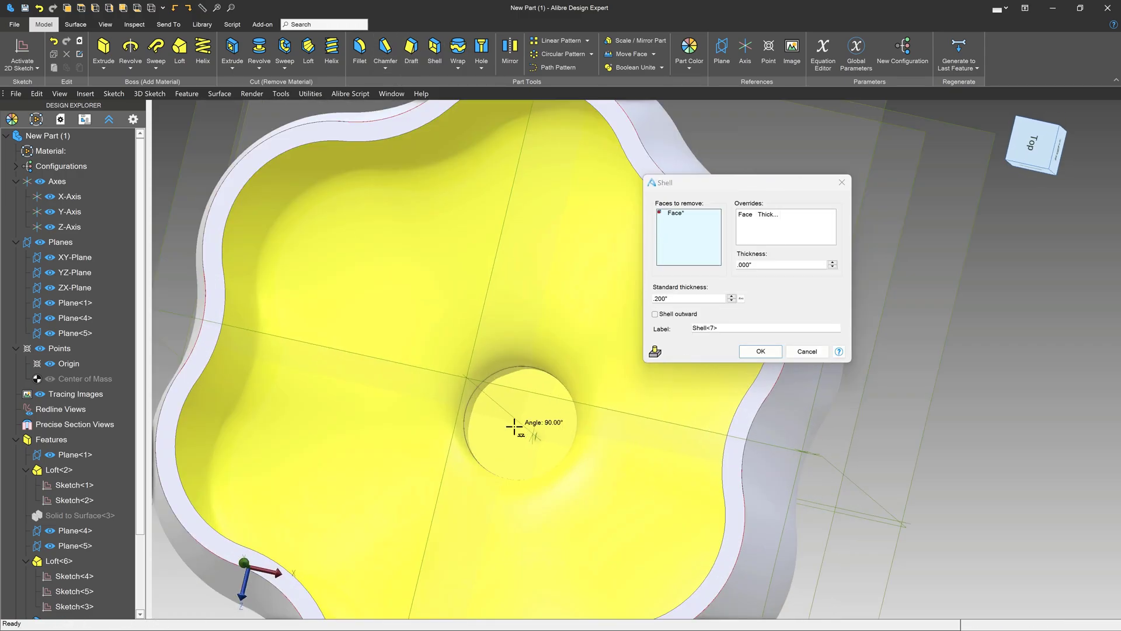
click(763, 350)
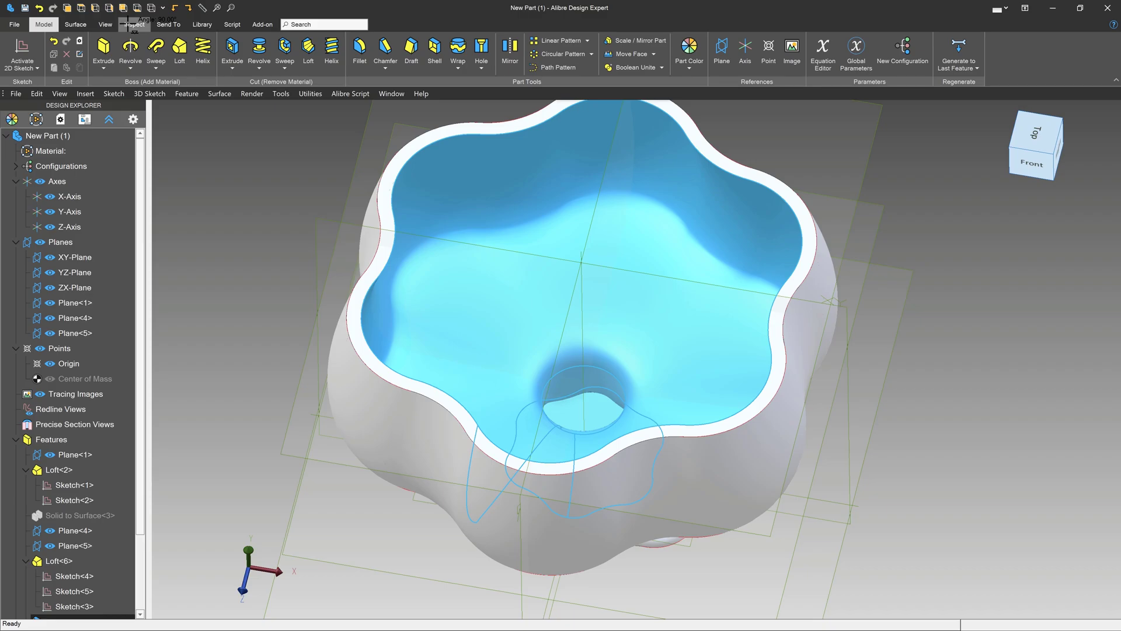
Step: Activate the YZ section view to cut through the shelled bowl and its base
click(102, 25)
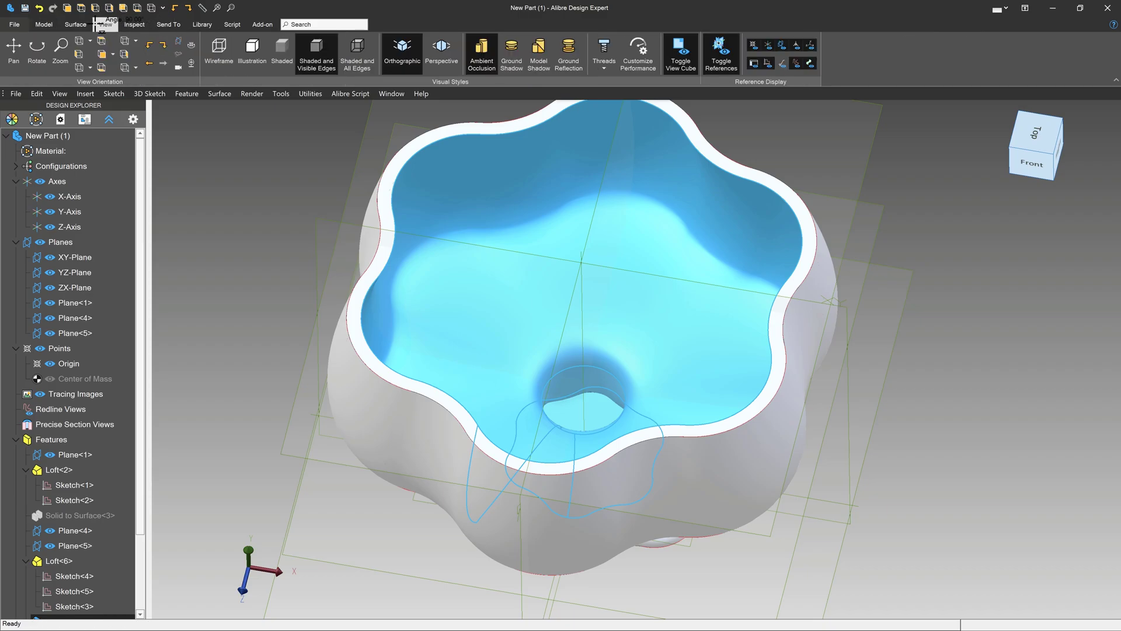
click(134, 24)
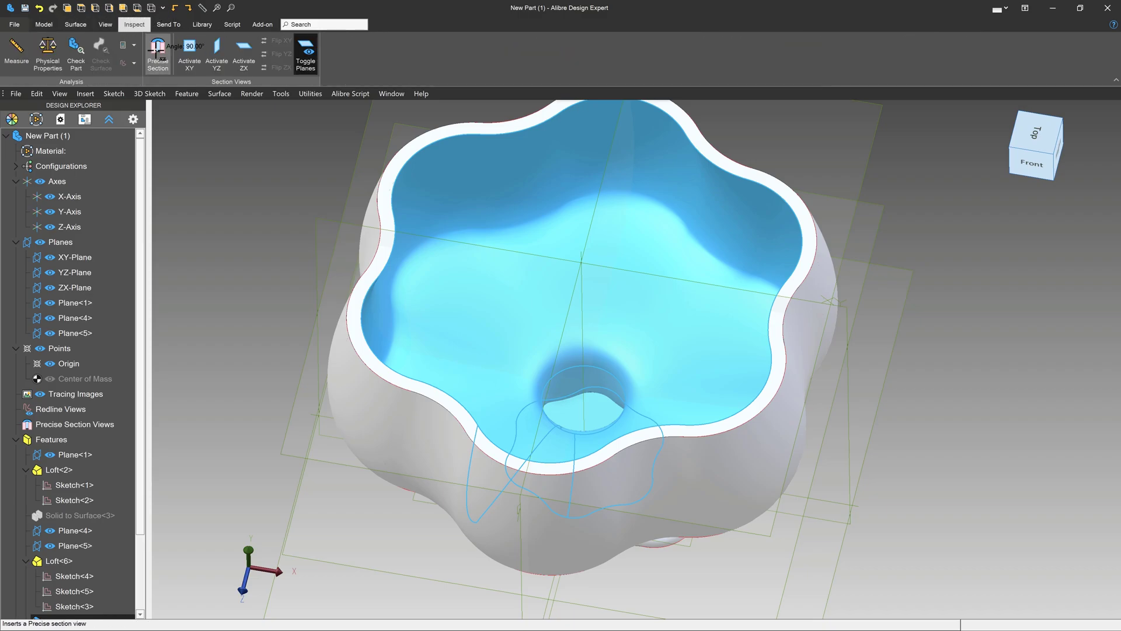
click(212, 47)
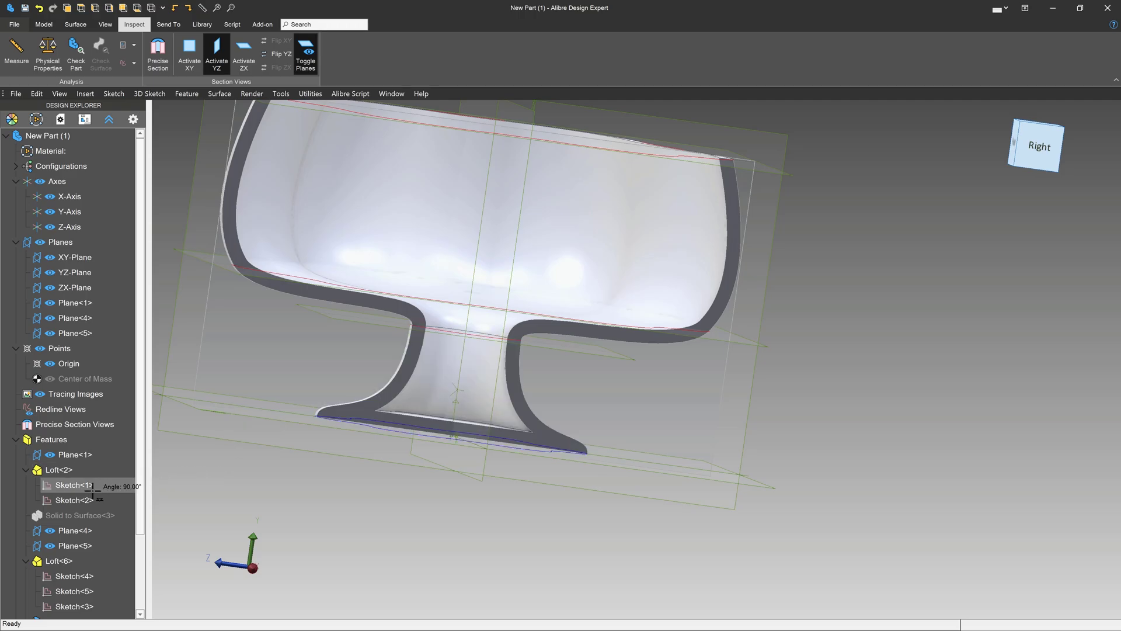
Step: Unsuppress the Solid to Surface<3> feature of the base
right_click(79, 515)
key(Escape)
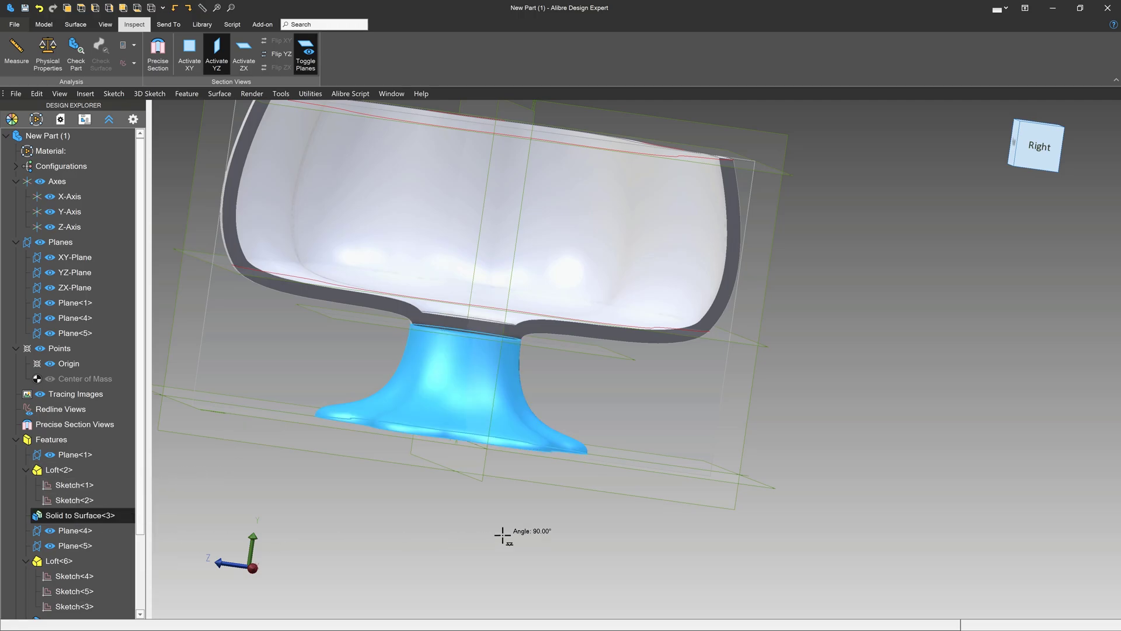
Step: Examine the sectioned bowl's wall and floor where it meets the base, and turn the YZ section view off
scroll(461, 327, up, 5)
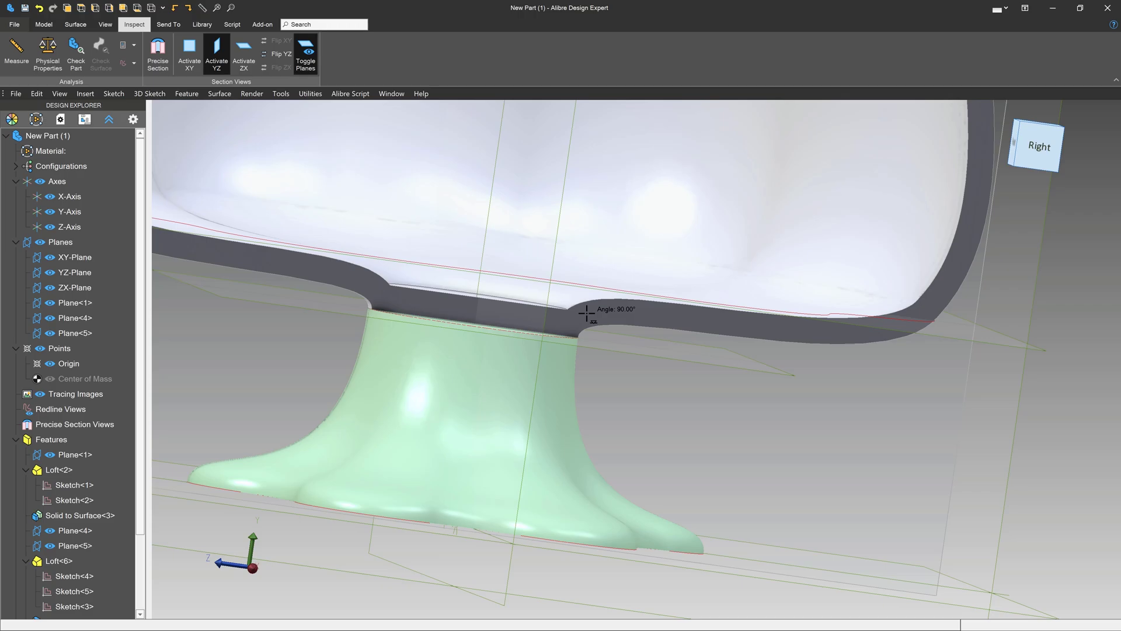
scroll(683, 337, down, 5)
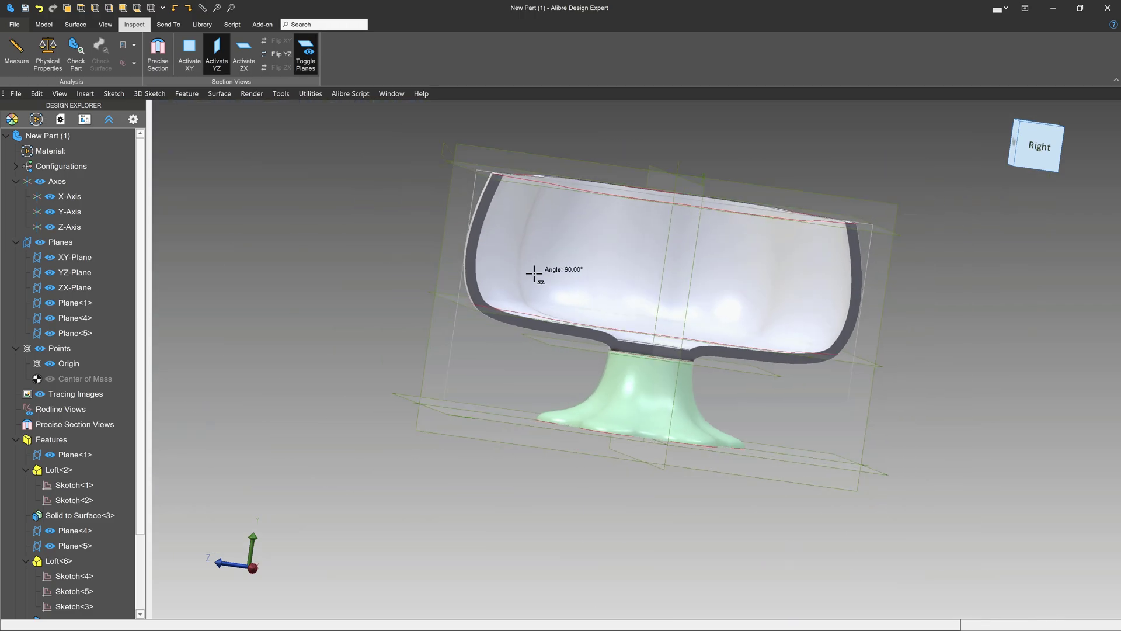
scroll(695, 386, up, 5)
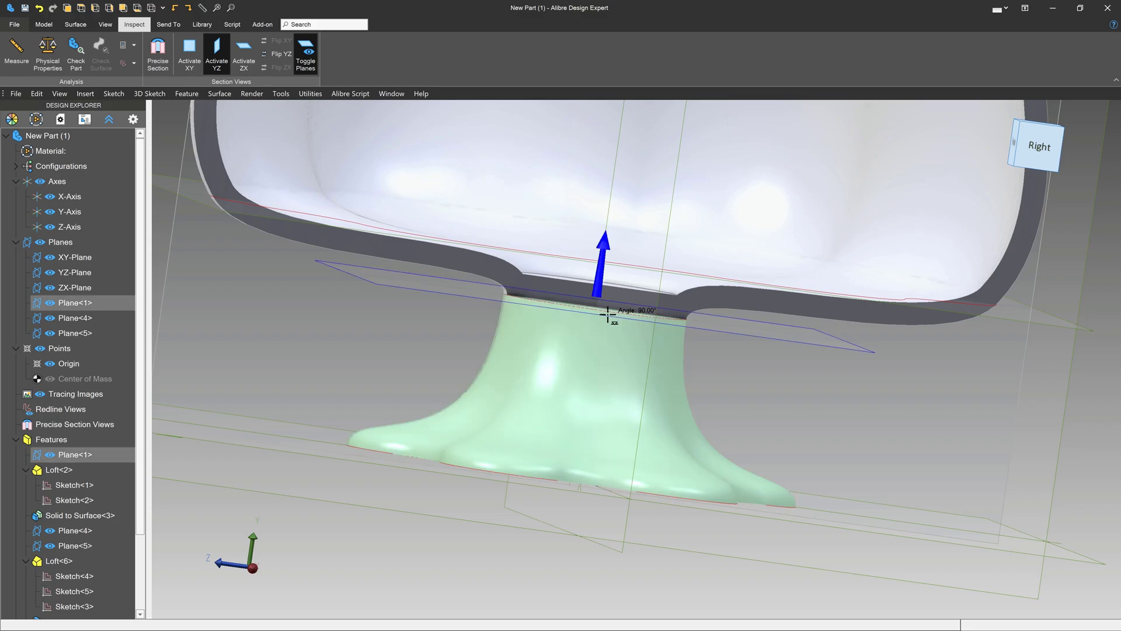
scroll(629, 407, down, 3)
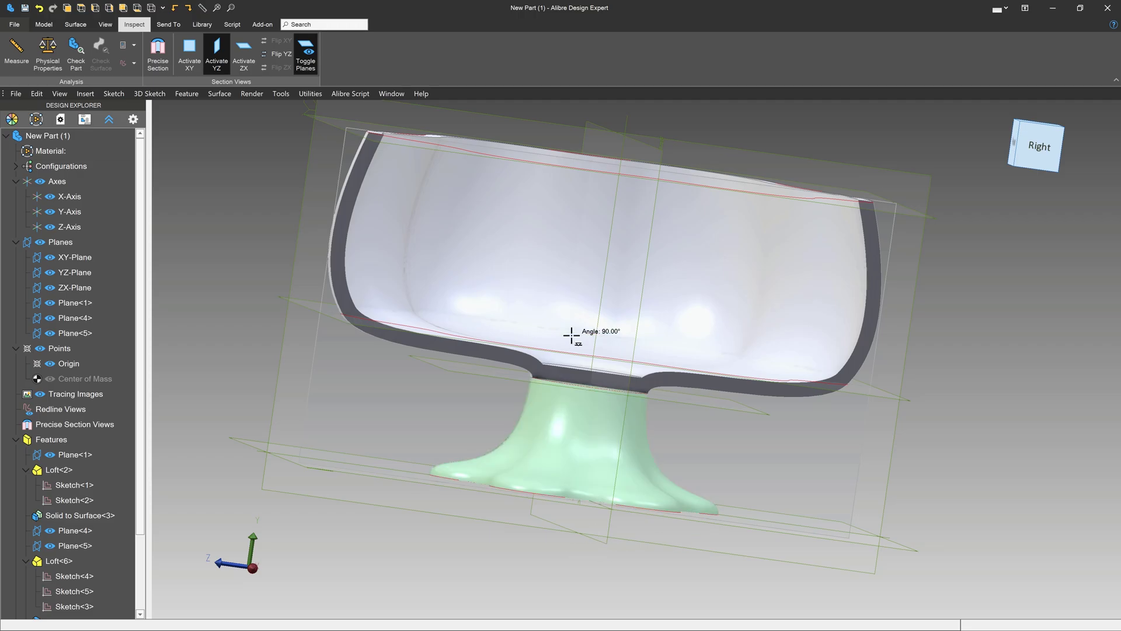
middle_drag(612, 434, 602, 442)
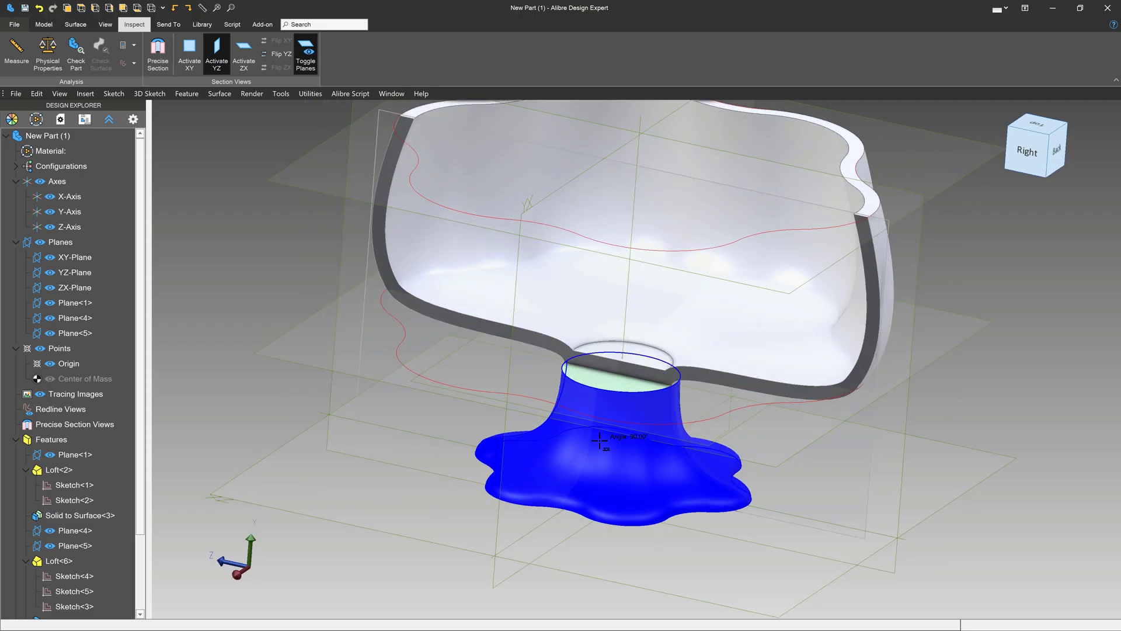
click(903, 488)
scroll(619, 368, up, 5)
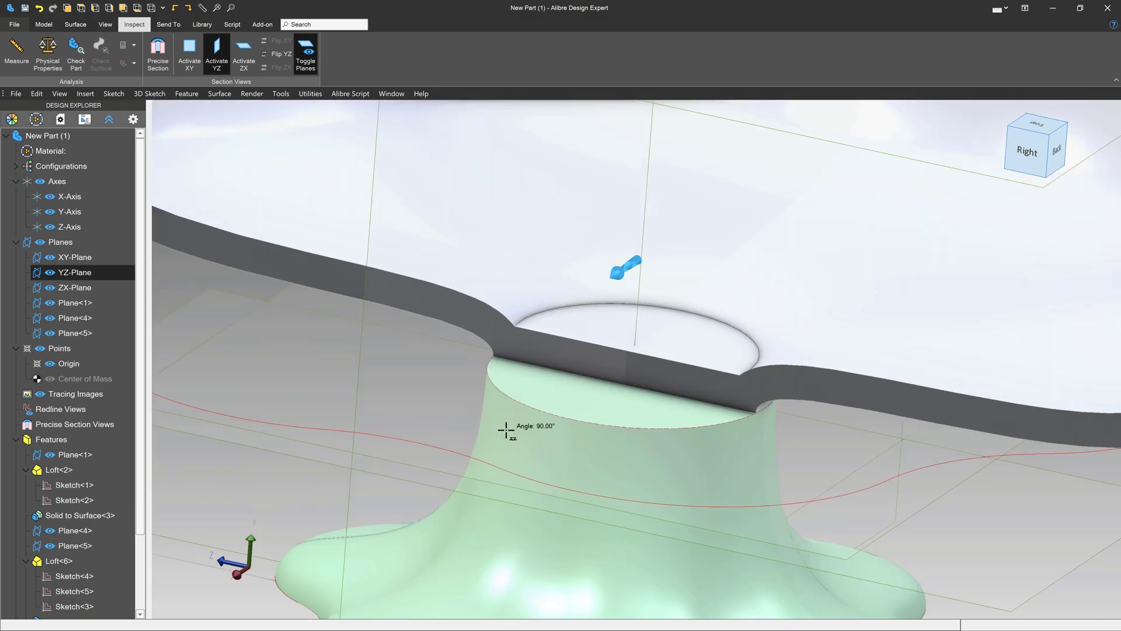
scroll(525, 410, down, 5)
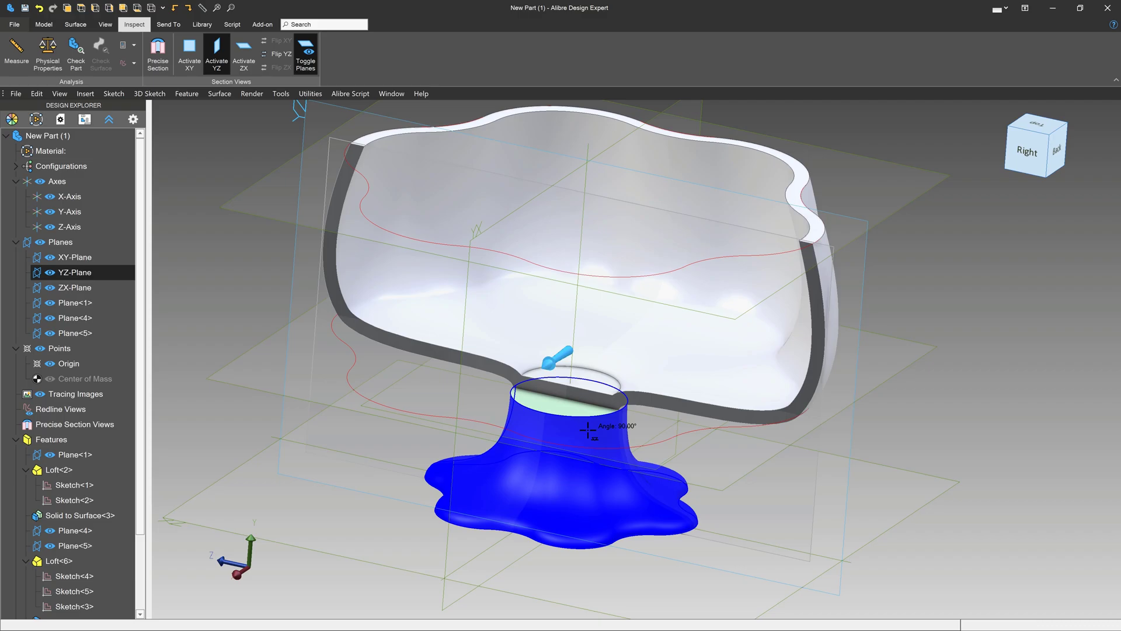
scroll(570, 458, up, 2)
scroll(591, 358, down, 3)
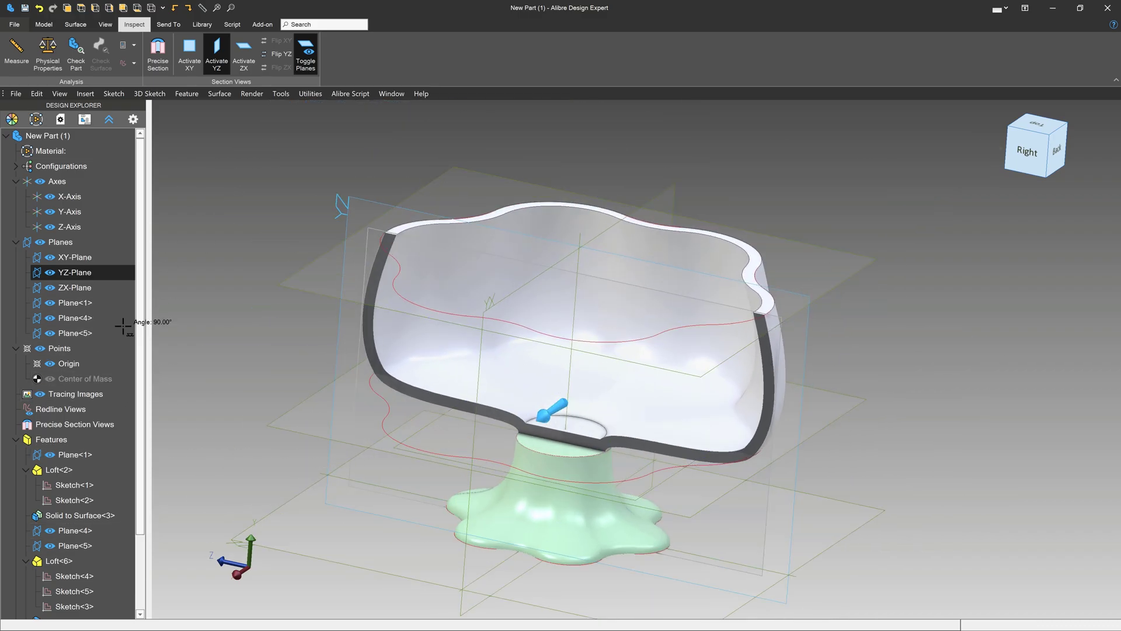
scroll(123, 326, down, 2)
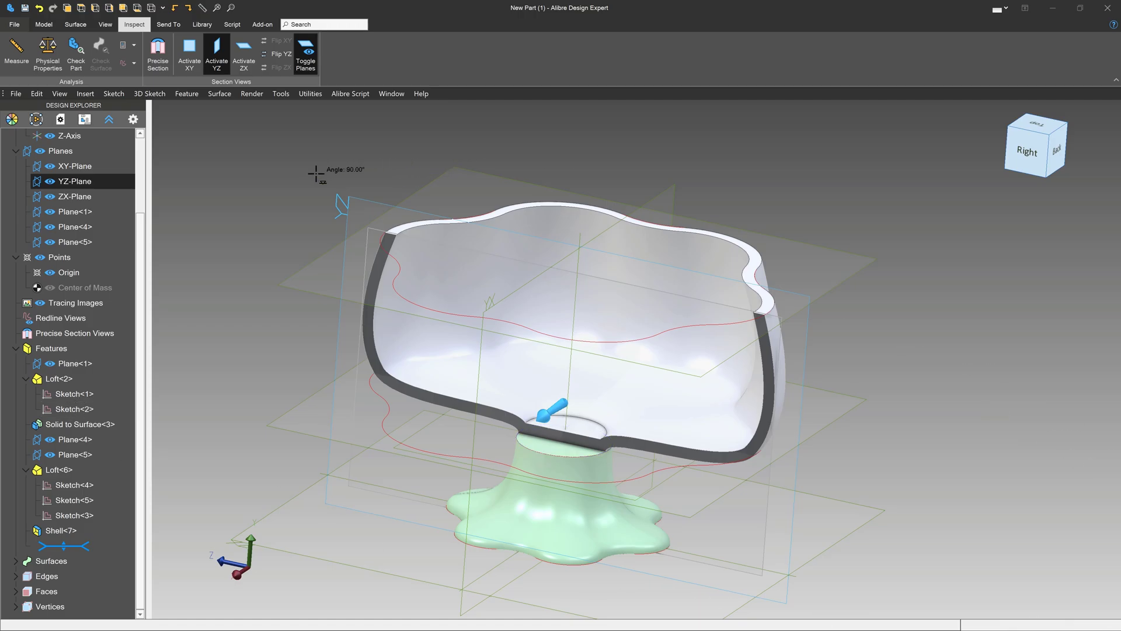
click(225, 51)
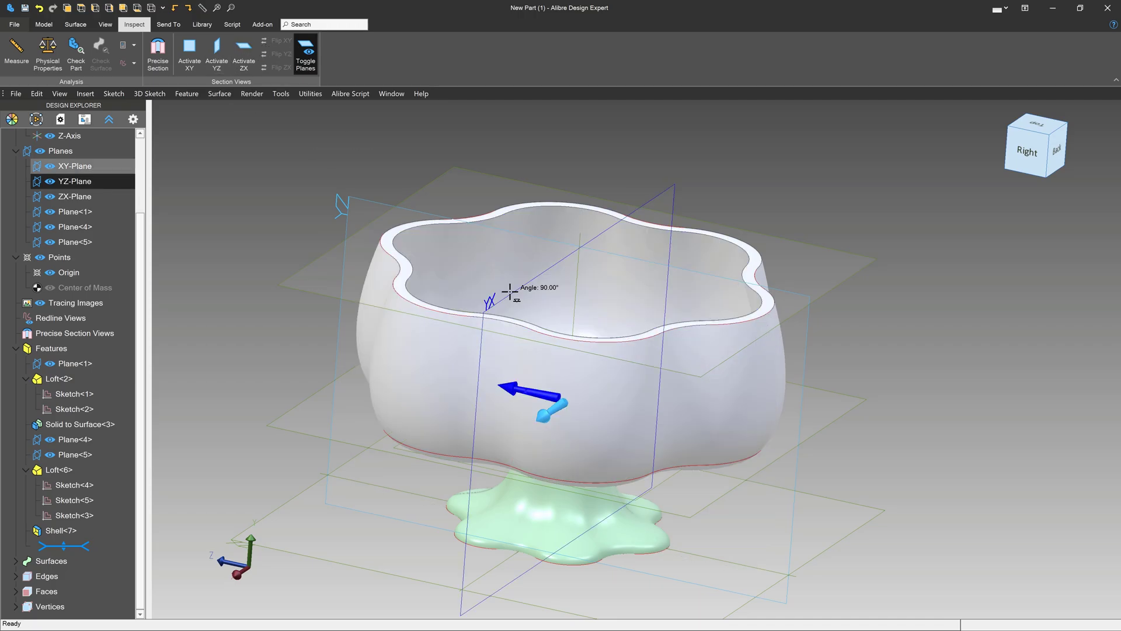
Step: Start a sketch on the XY-Plane and draw a short center-point arc just below the bowl's rim, left of the center axis
click(355, 190)
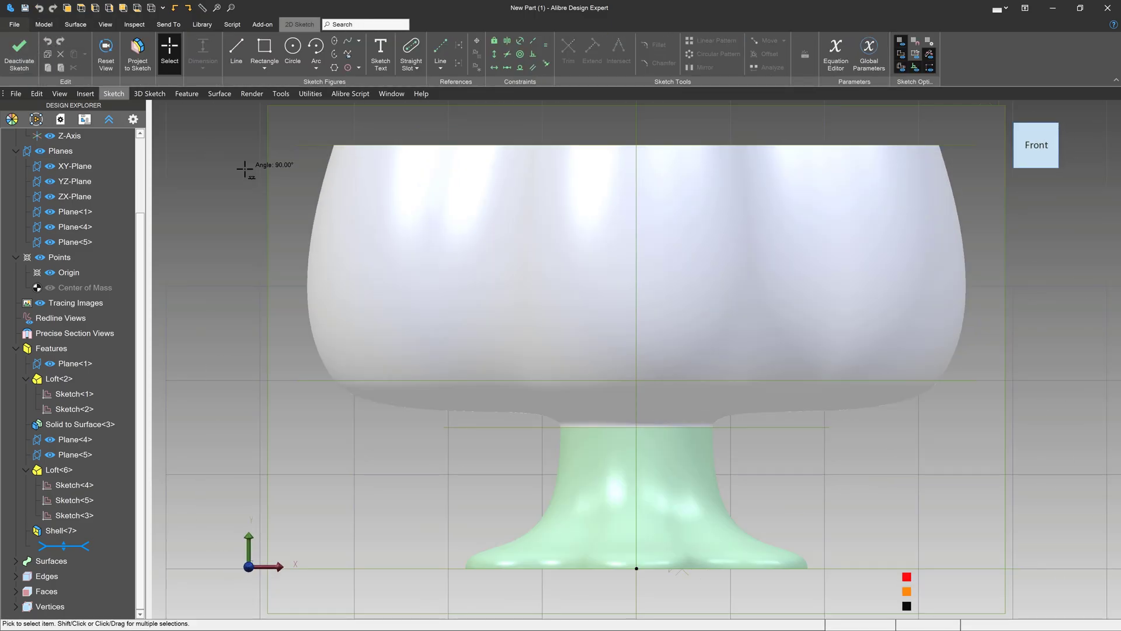
click(316, 58)
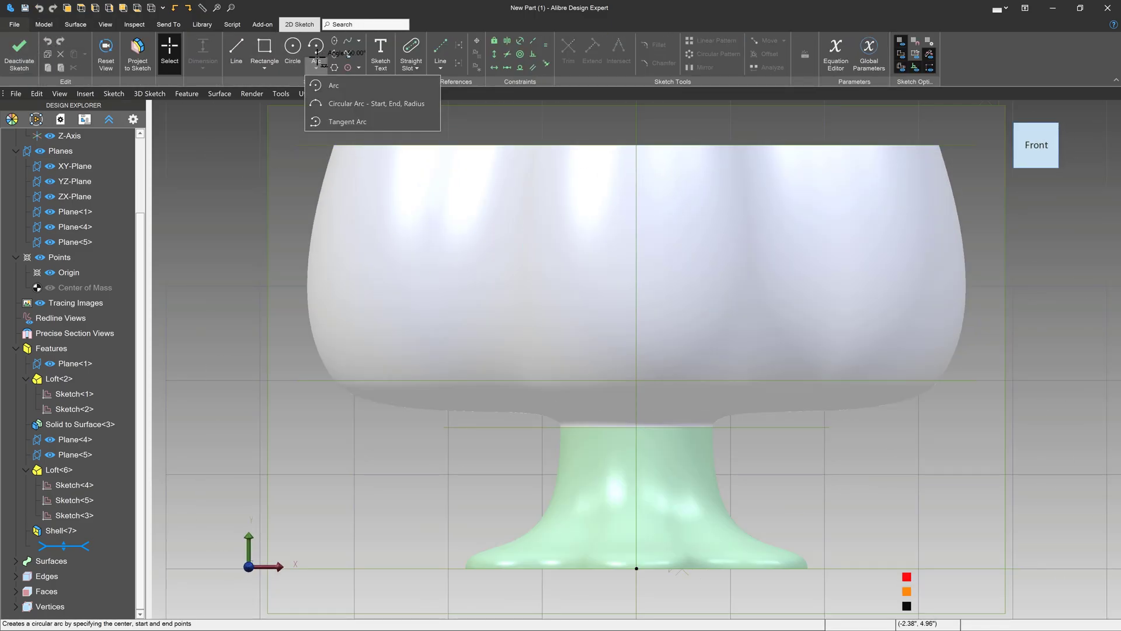
click(334, 85)
scroll(500, 350, down, 3)
scroll(550, 220, up, 5)
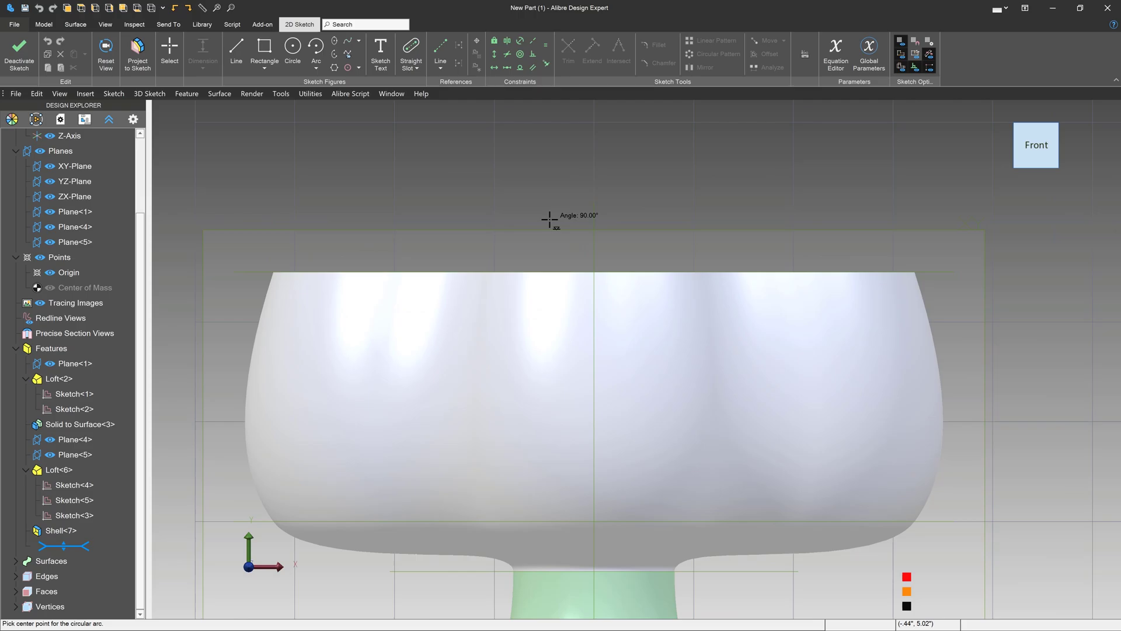
click(452, 336)
click(445, 282)
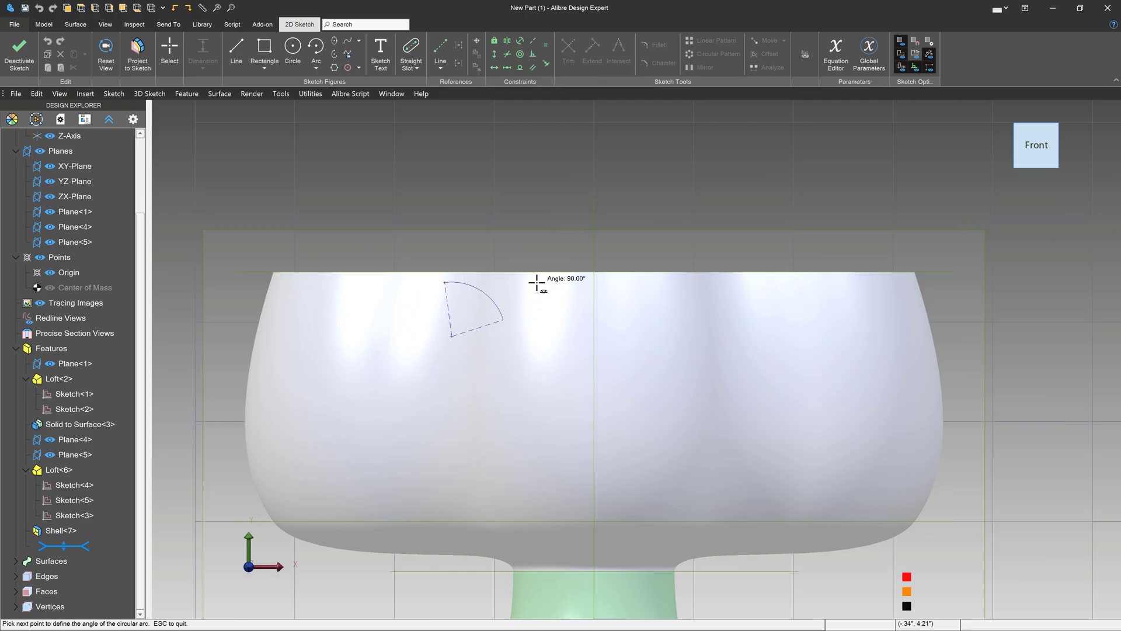
click(490, 298)
Step: Extend the first arc into an S-shaped wave with two tangent arcs, a wide dip followed by a crest just below the rim
click(316, 68)
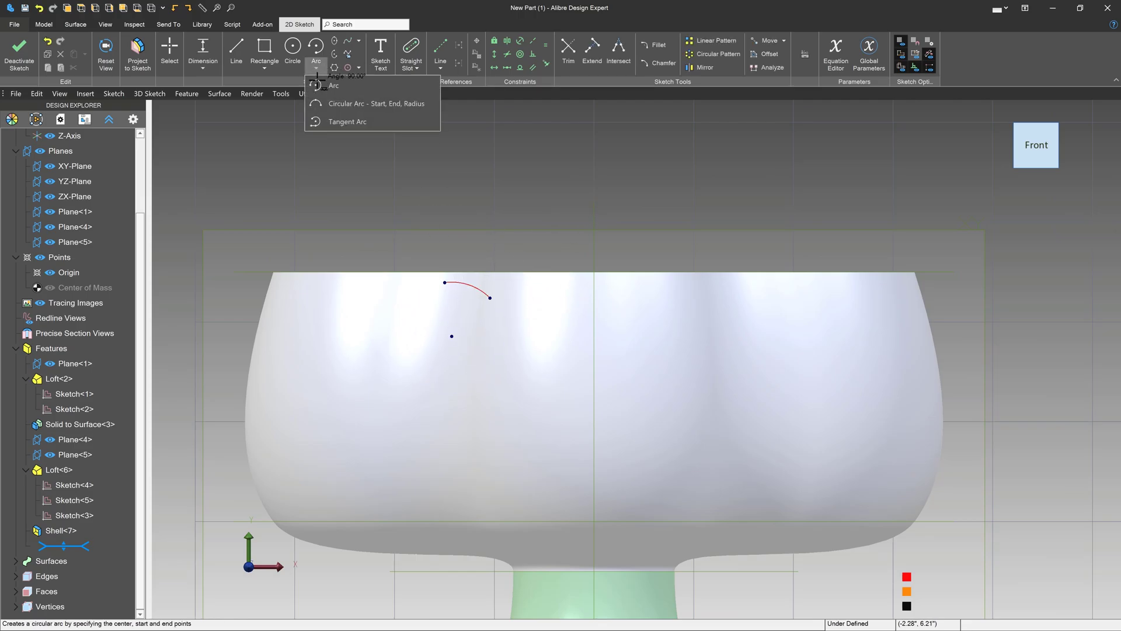
click(346, 121)
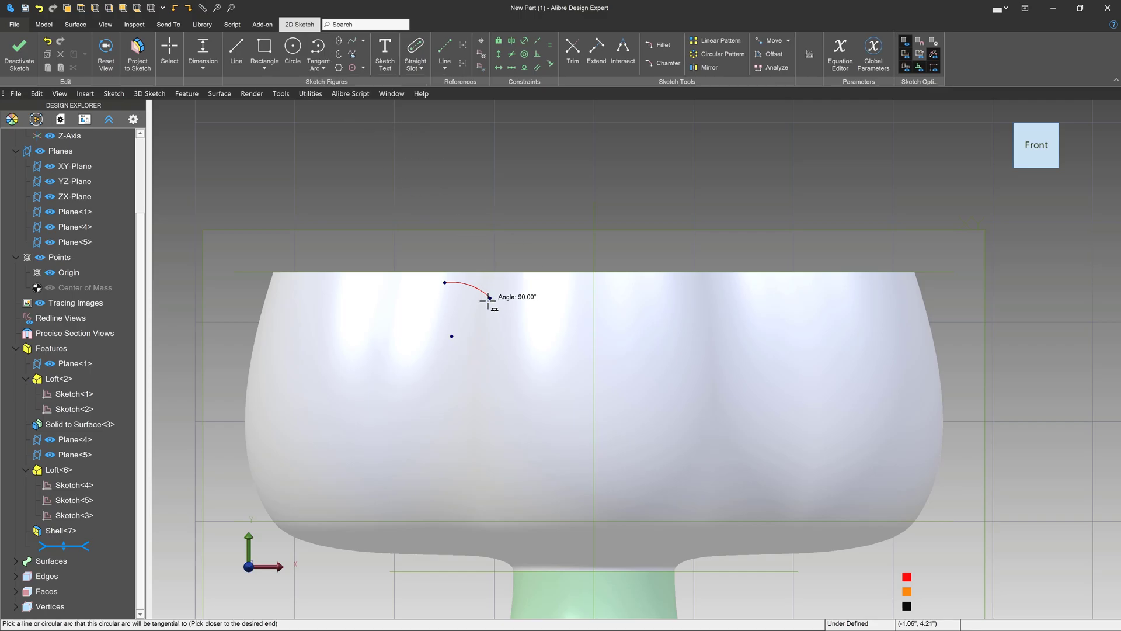
click(488, 299)
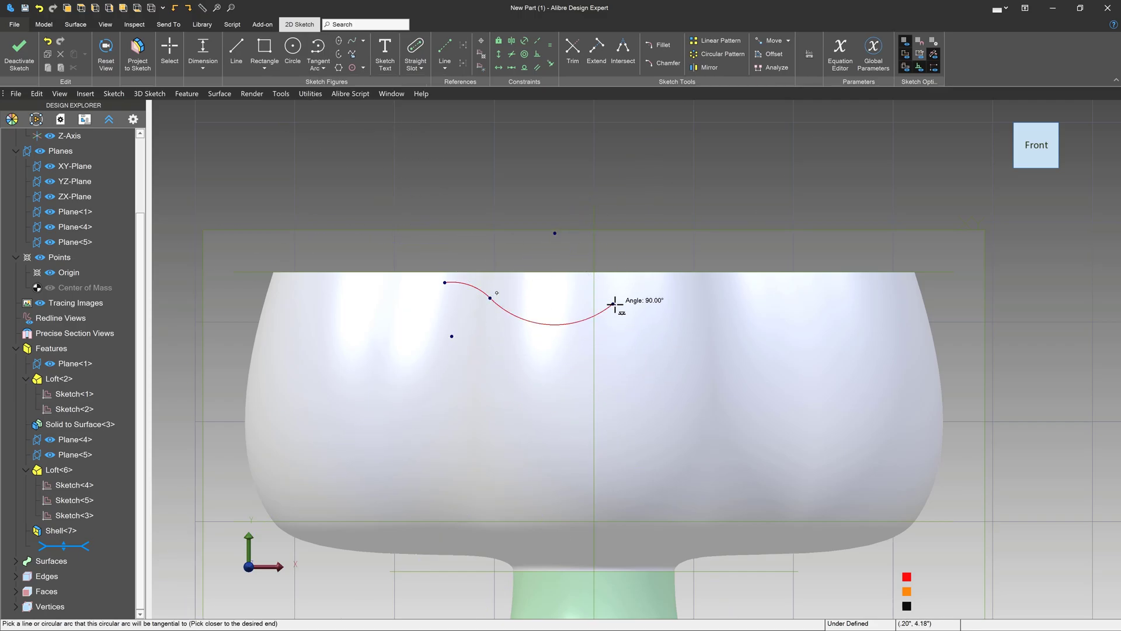
click(613, 304)
click(615, 303)
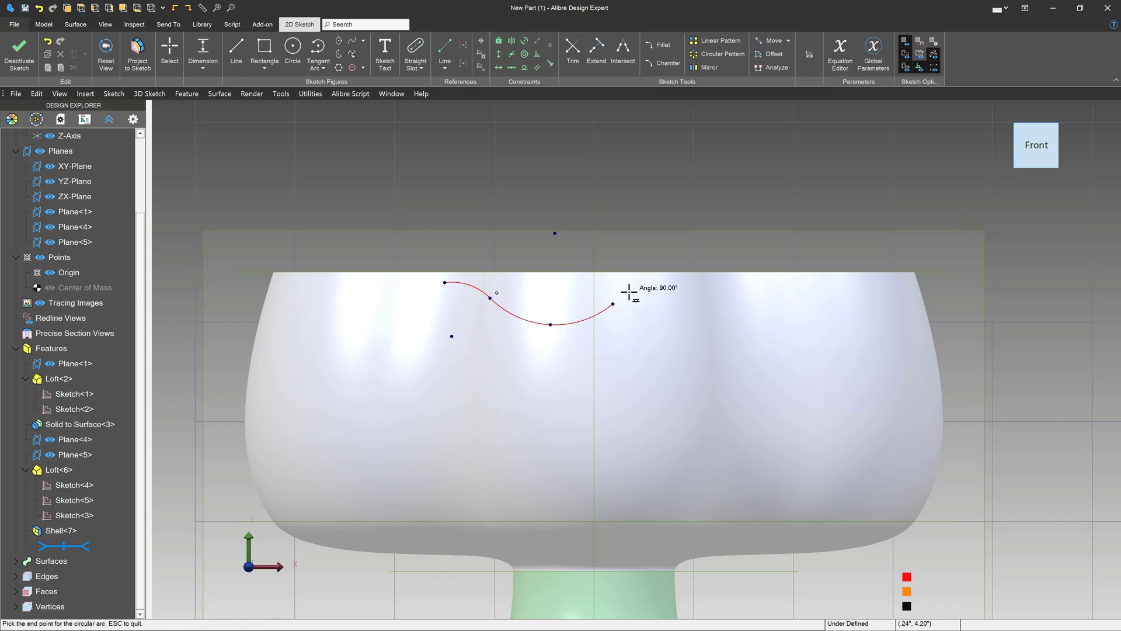
click(679, 283)
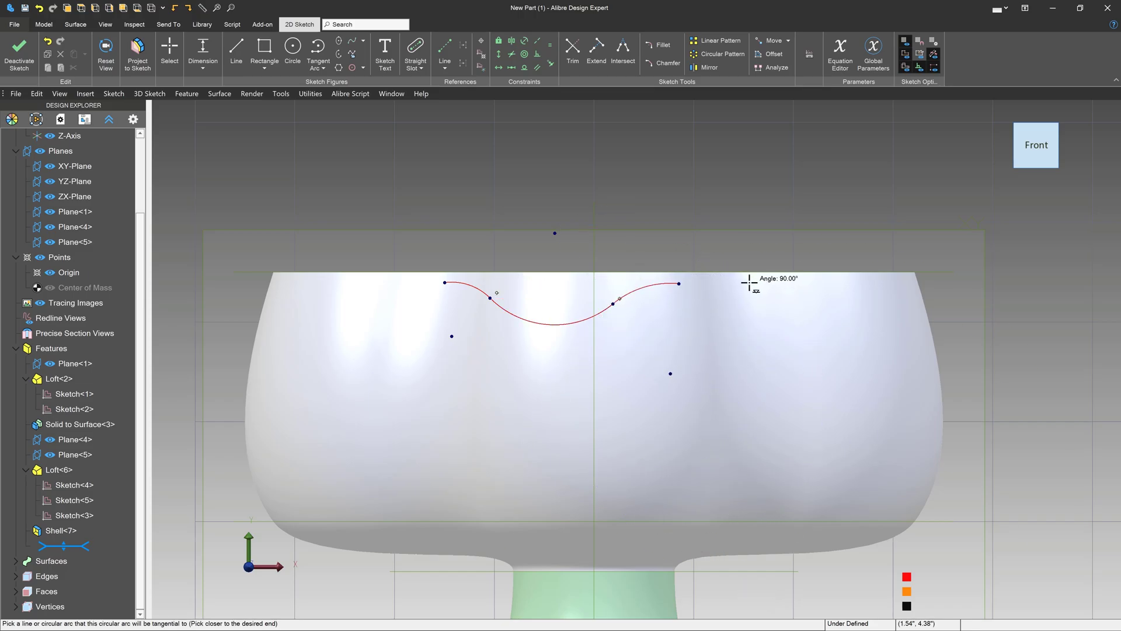
key(Escape)
Step: Constrain each outer arc's center vertically in line with that arc's free end point
key(v)
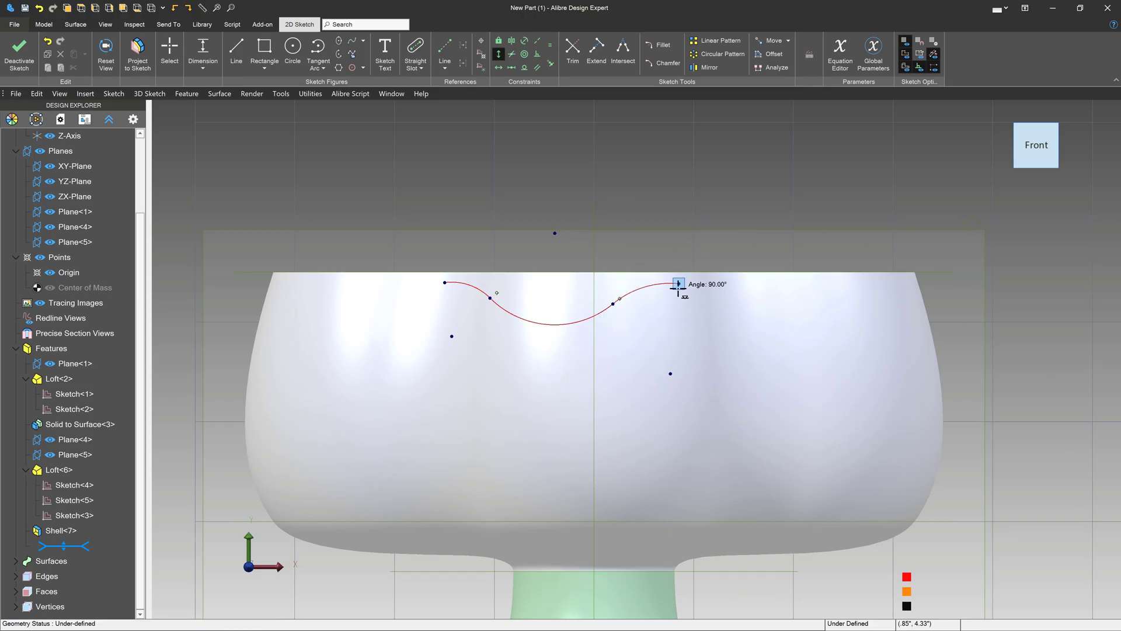
click(679, 284)
click(670, 374)
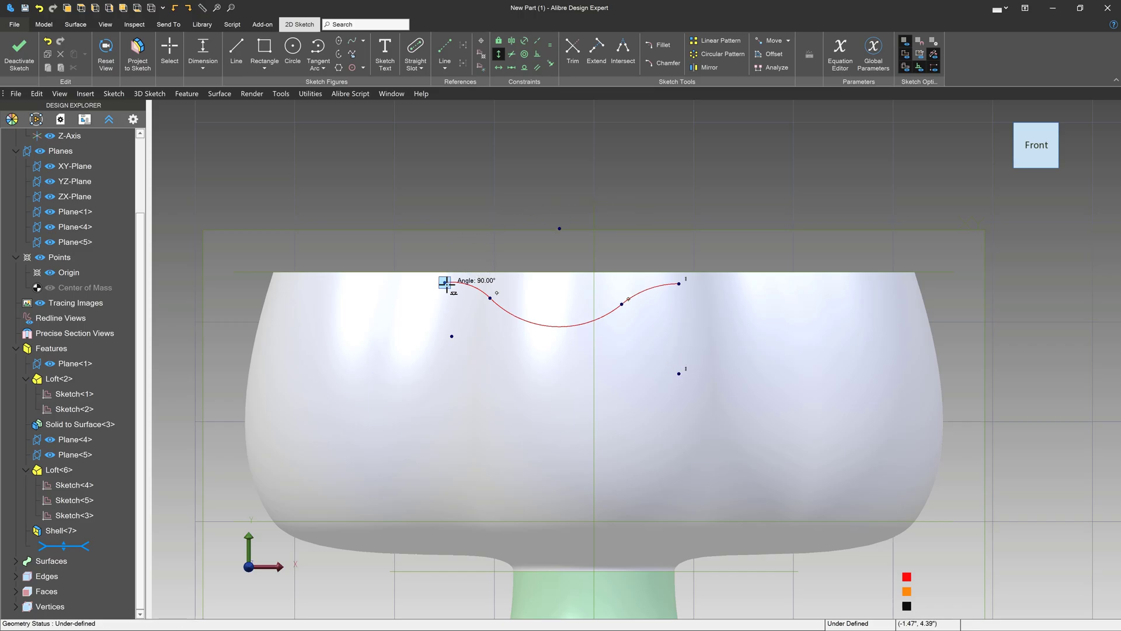
click(453, 337)
click(445, 282)
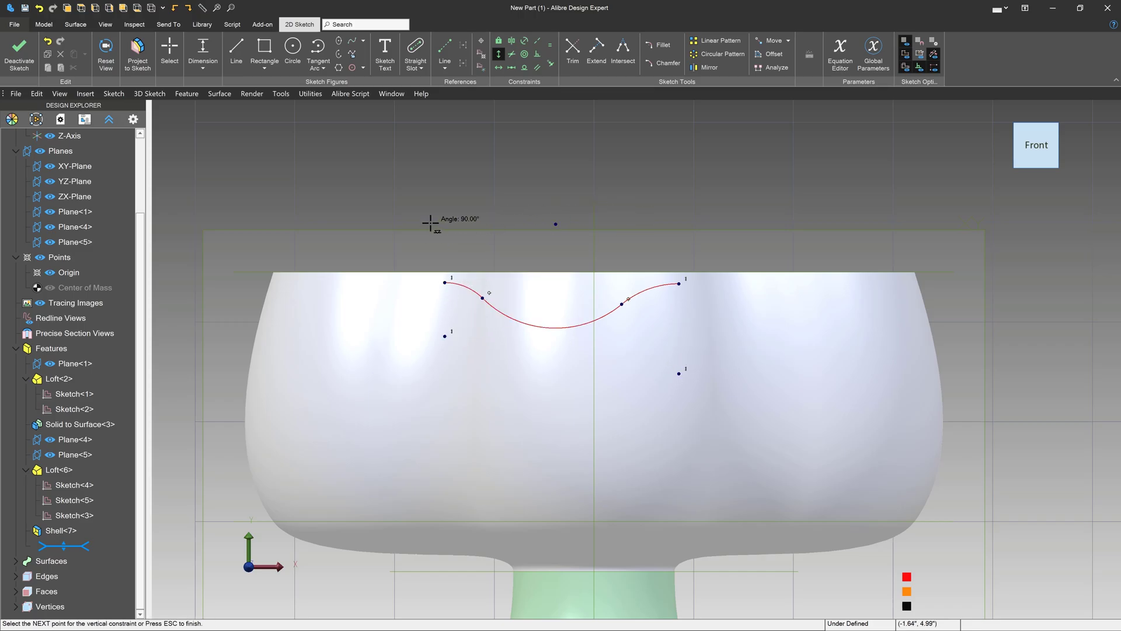
Step: Constrain the wave's two free end points horizontally to each other and the middle arc's center vertically in line with the origin
key(h)
click(445, 282)
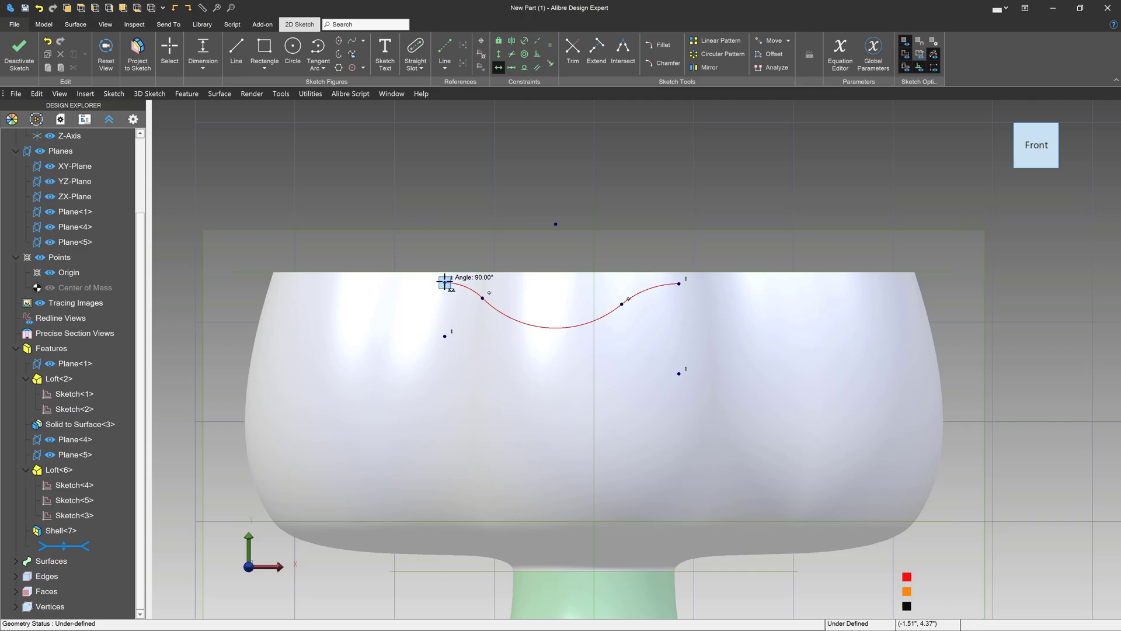
click(679, 283)
scroll(471, 134, down, 2)
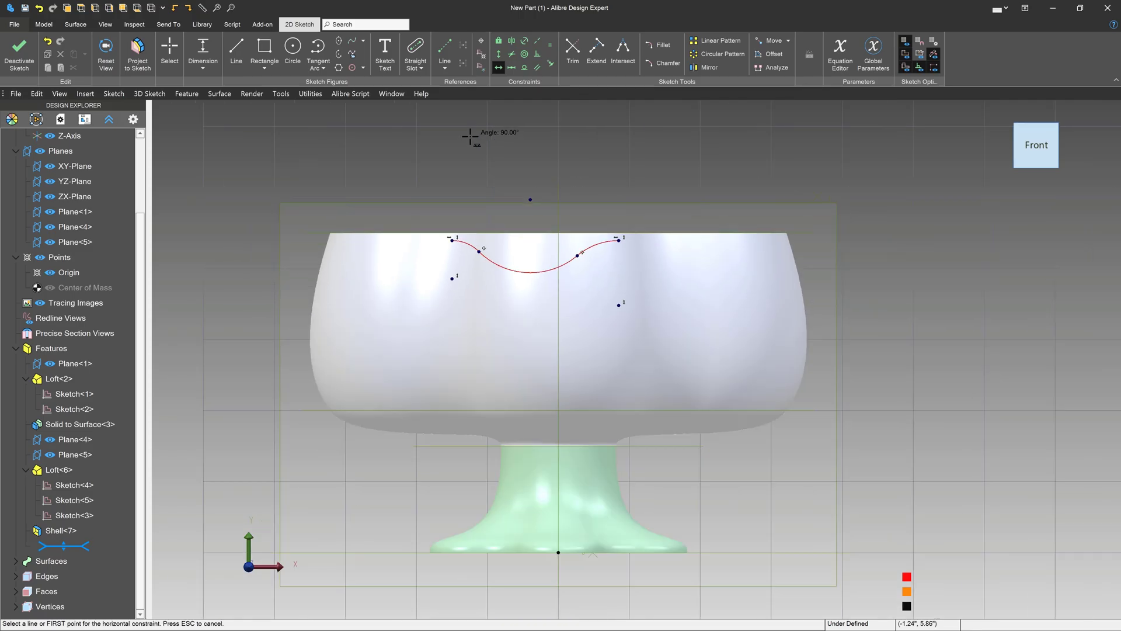
key(v)
click(530, 199)
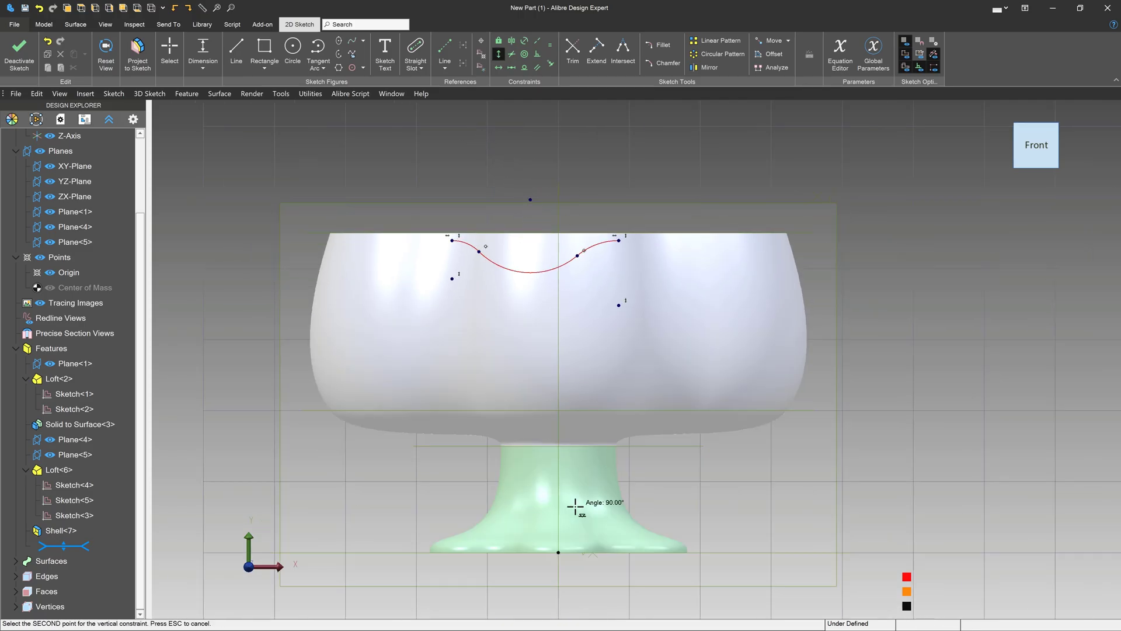
click(556, 553)
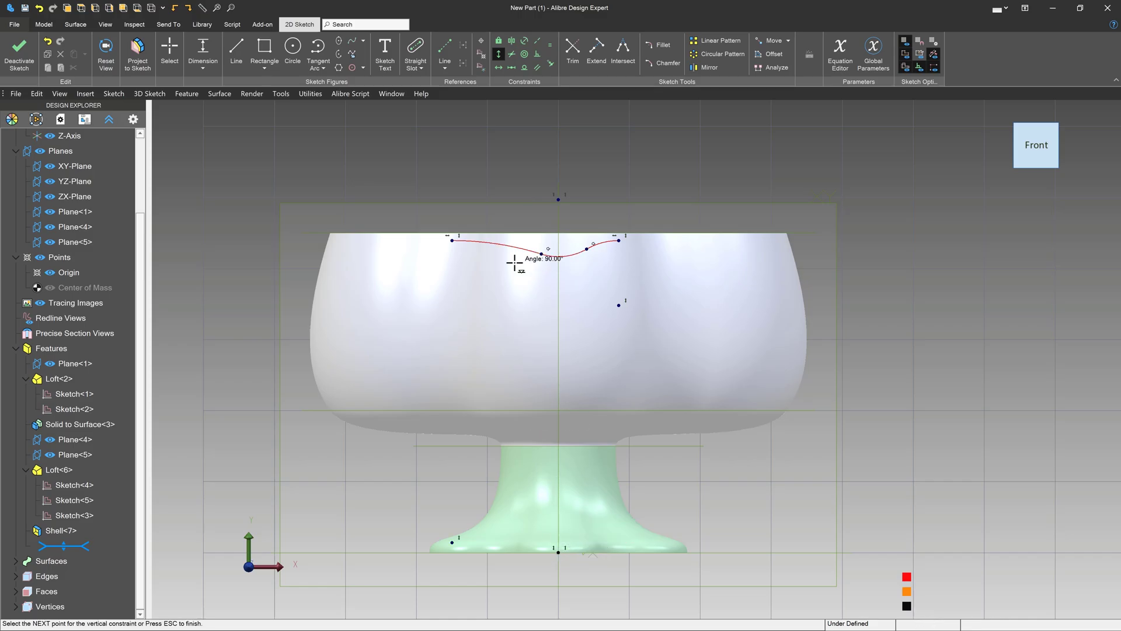
Step: Make the two outer arcs equal in size and move the left tangent point outward to widen the wave's dip
scroll(518, 223, up, 3)
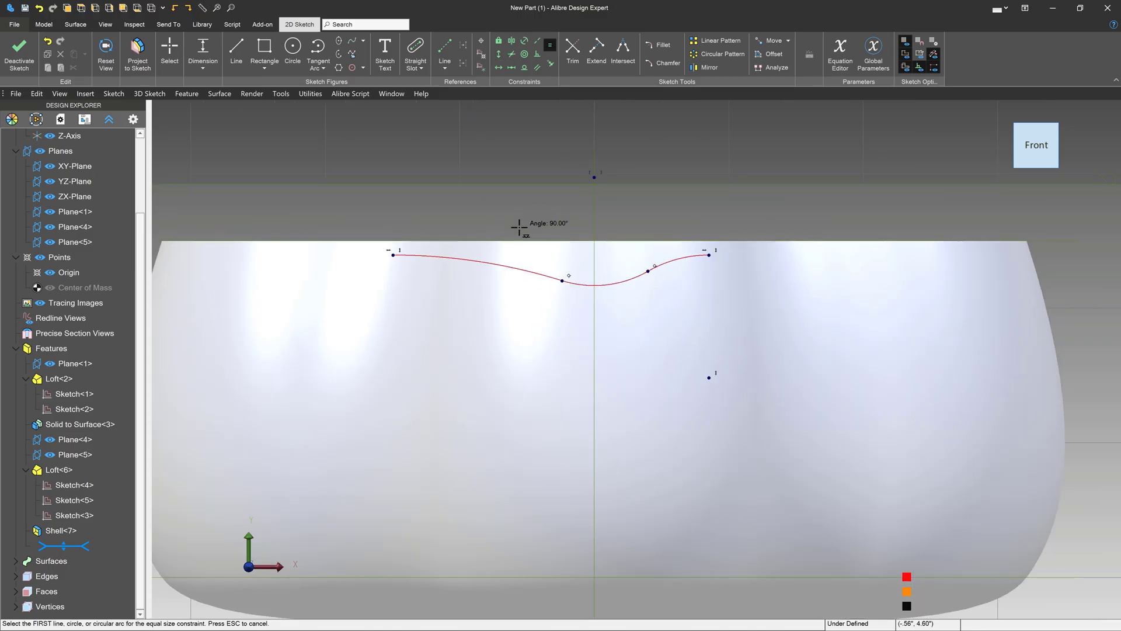
click(573, 266)
click(672, 263)
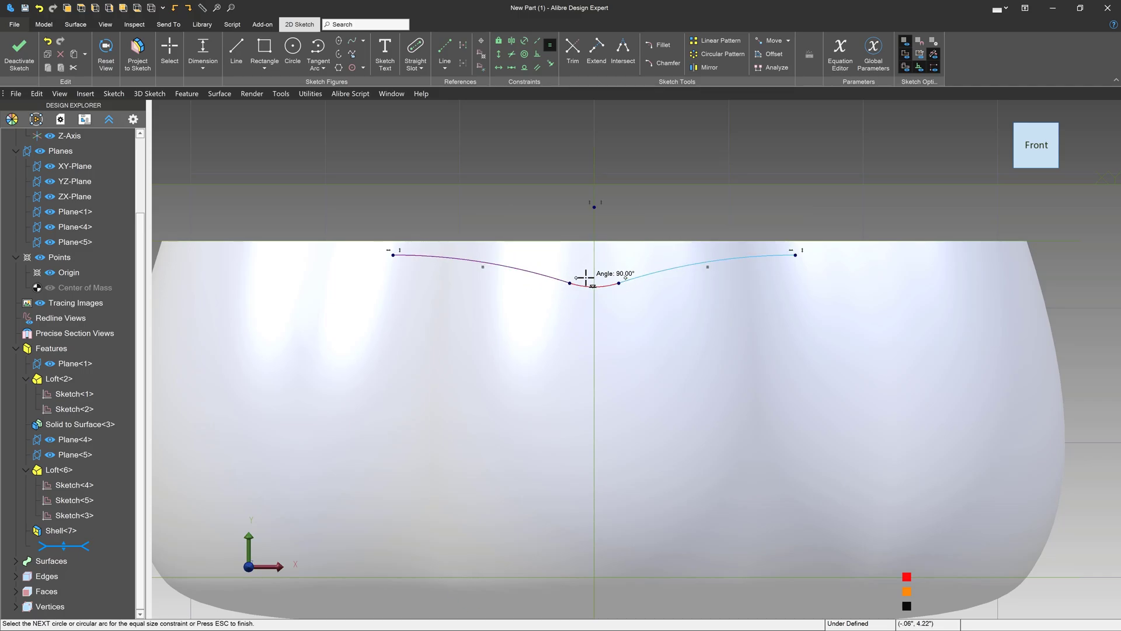
key(Escape)
drag(557, 282, 535, 266)
Step: Constrain the wave's left free end point coincident with the flat top face of the bowl's rim
key(c)
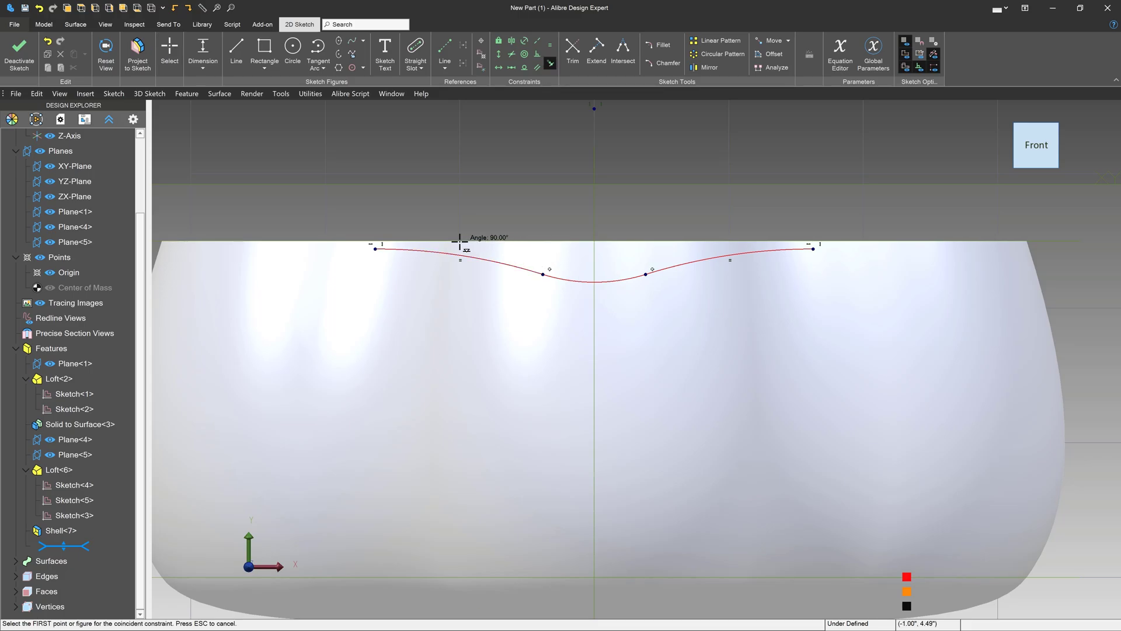
middle_drag(465, 236, 464, 241)
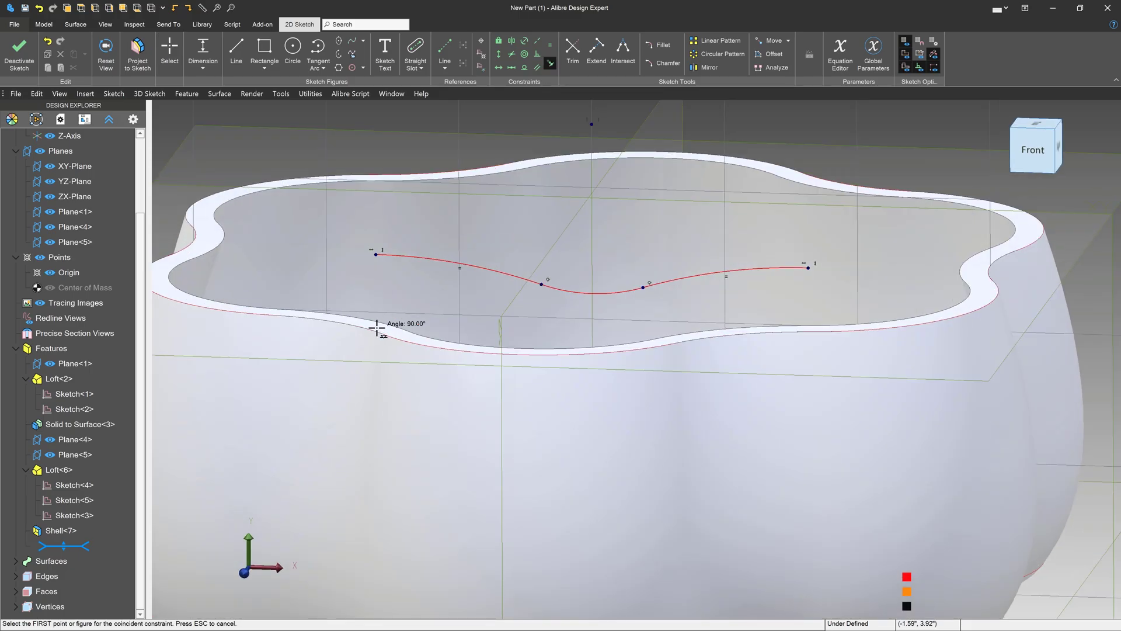
click(376, 255)
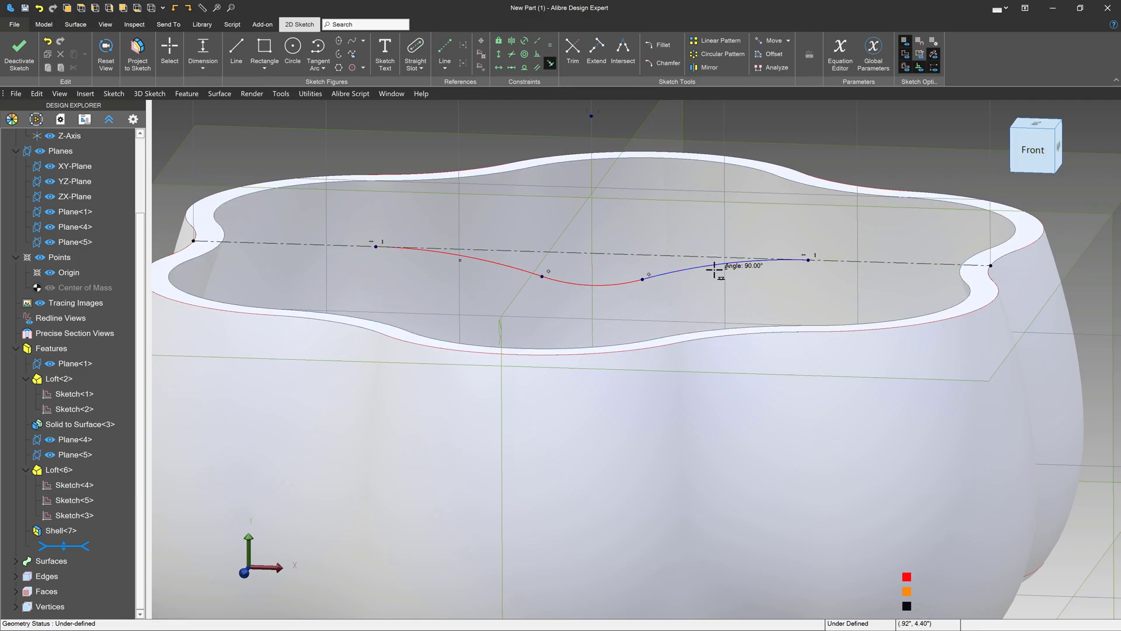
click(375, 246)
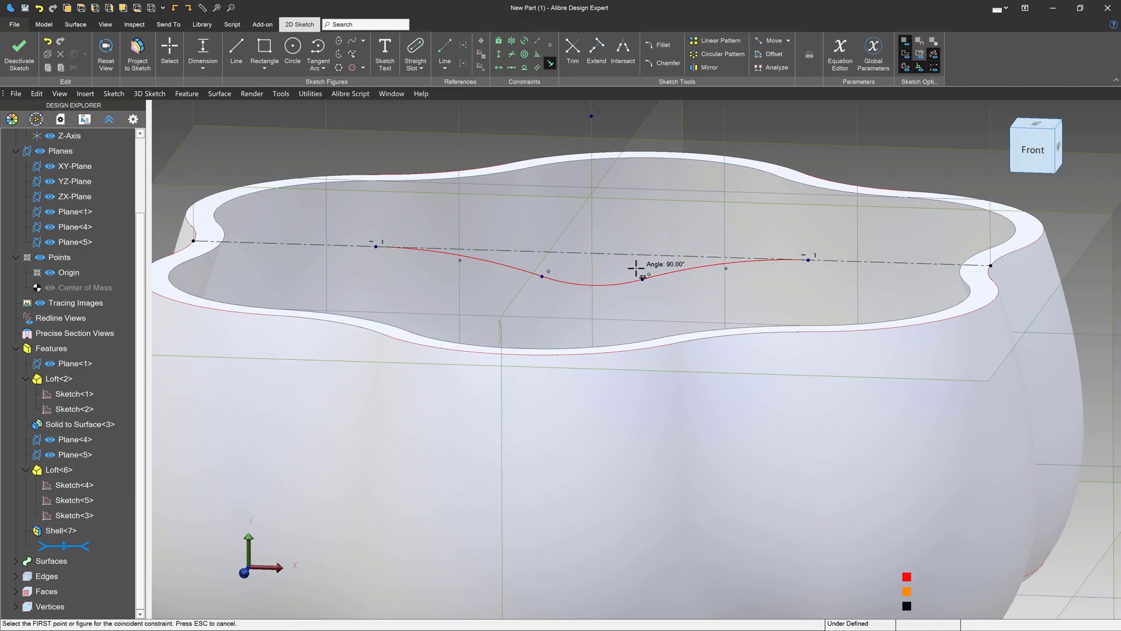
scroll(628, 260, down, 3)
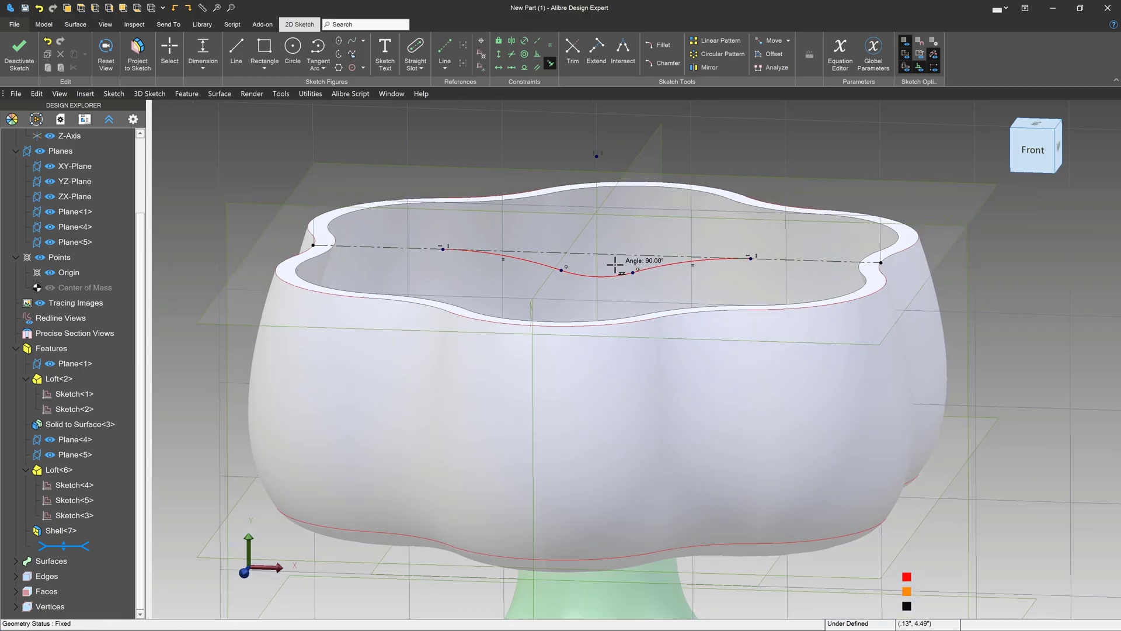
scroll(587, 245, up, 3)
key(Escape)
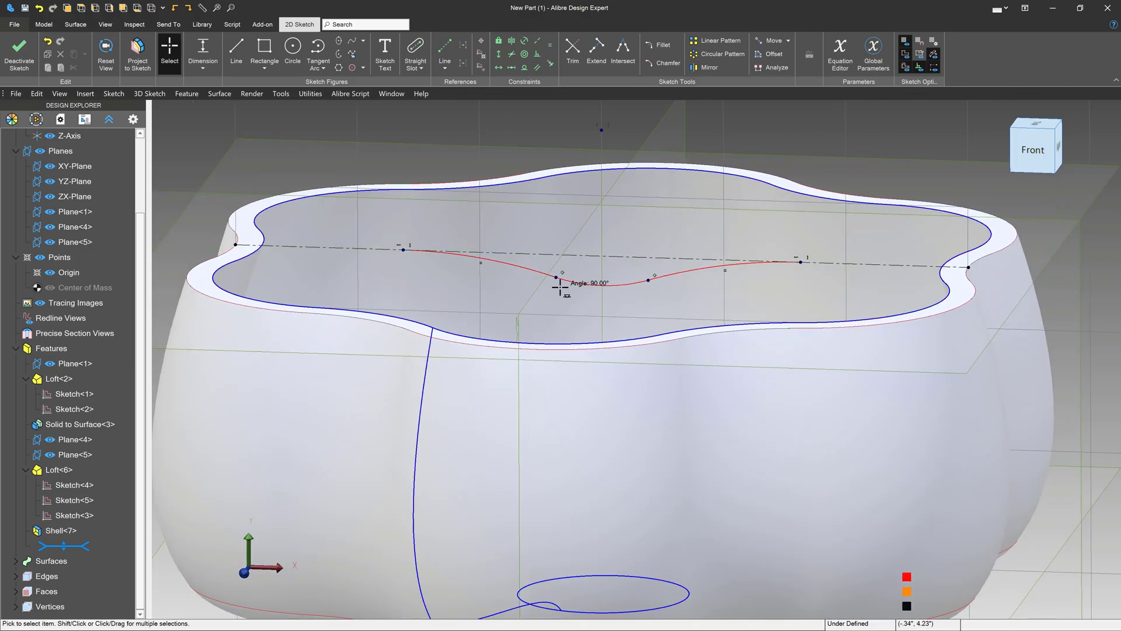
key(Escape)
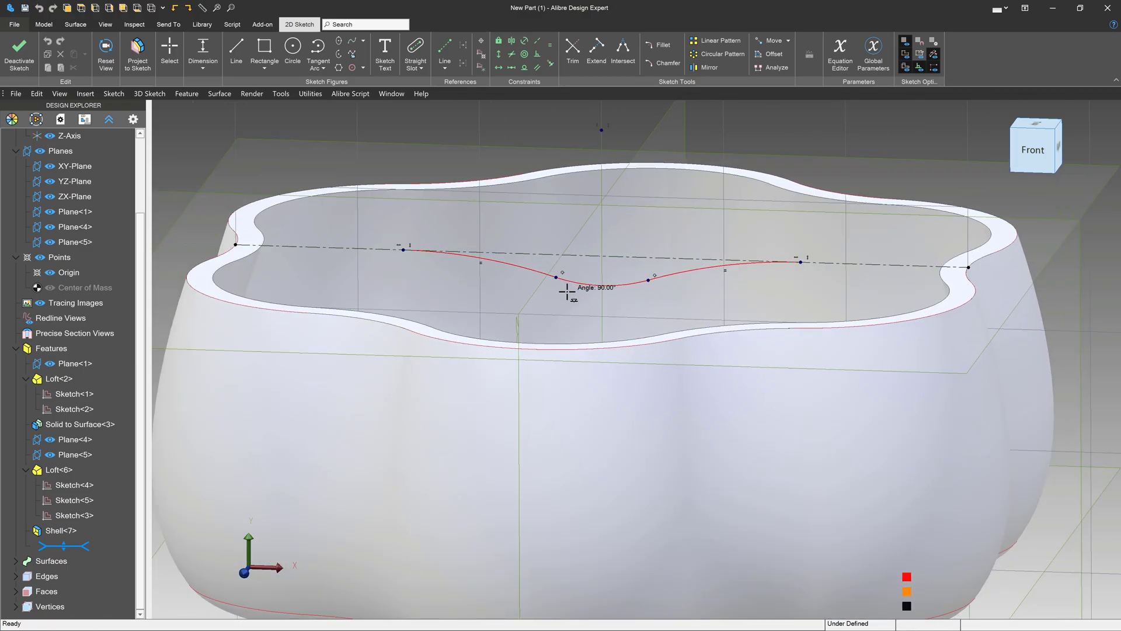
Step: Dimension the wave's middle arc with a radius of 1.85 in
click(623, 283)
click(601, 129)
click(610, 192)
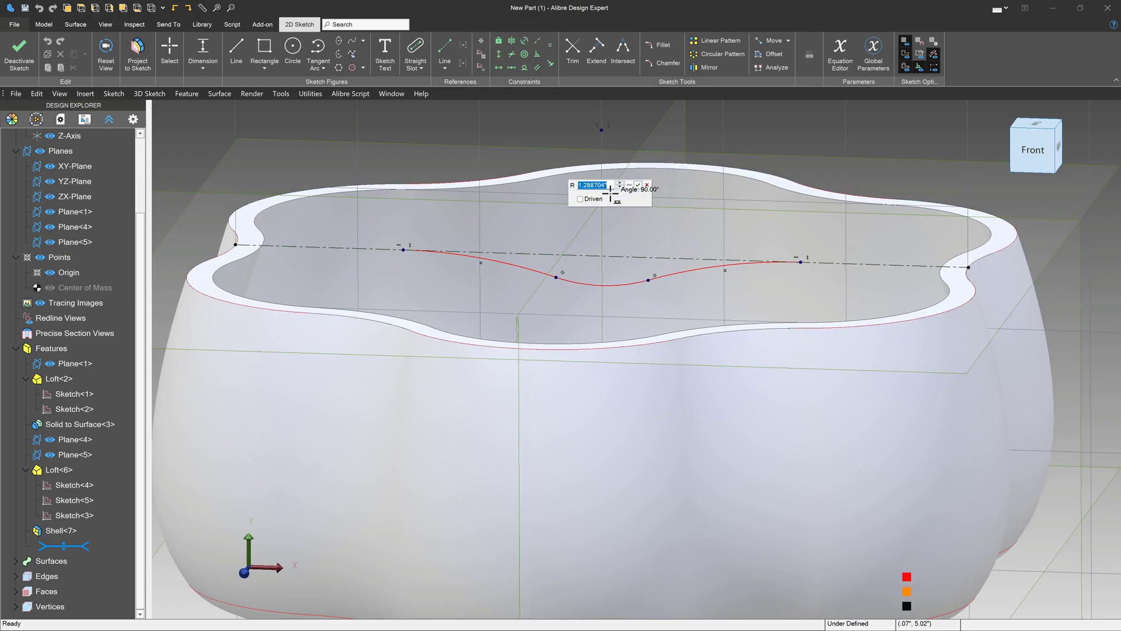
key(Return)
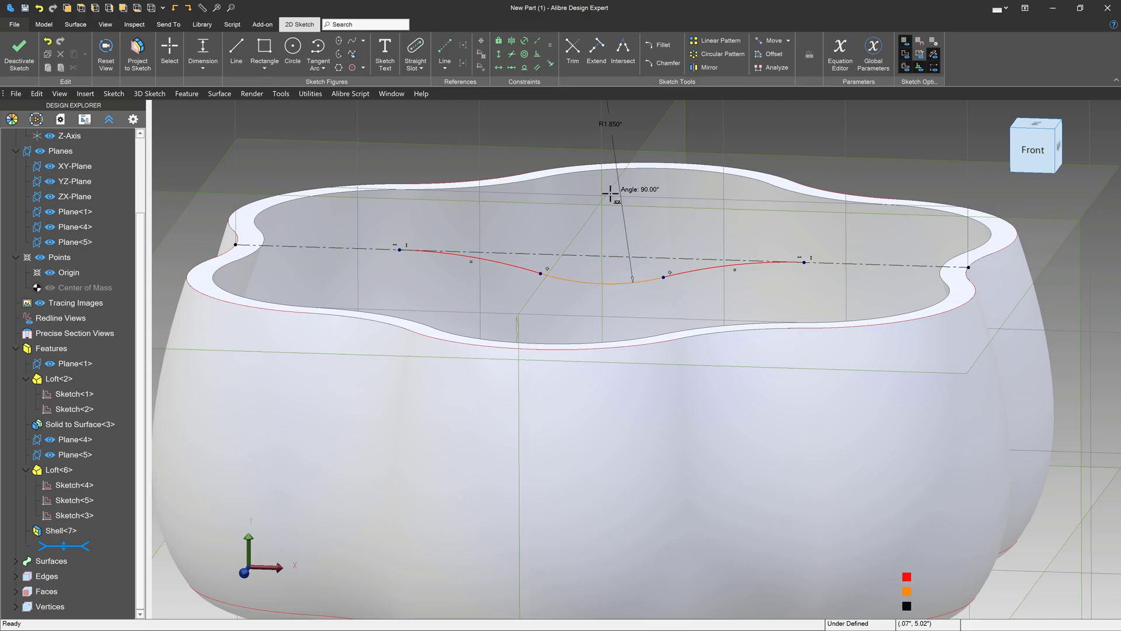
Step: Dimension the distance between the wave's two outer end points as 3 in
scroll(572, 321, down, 2)
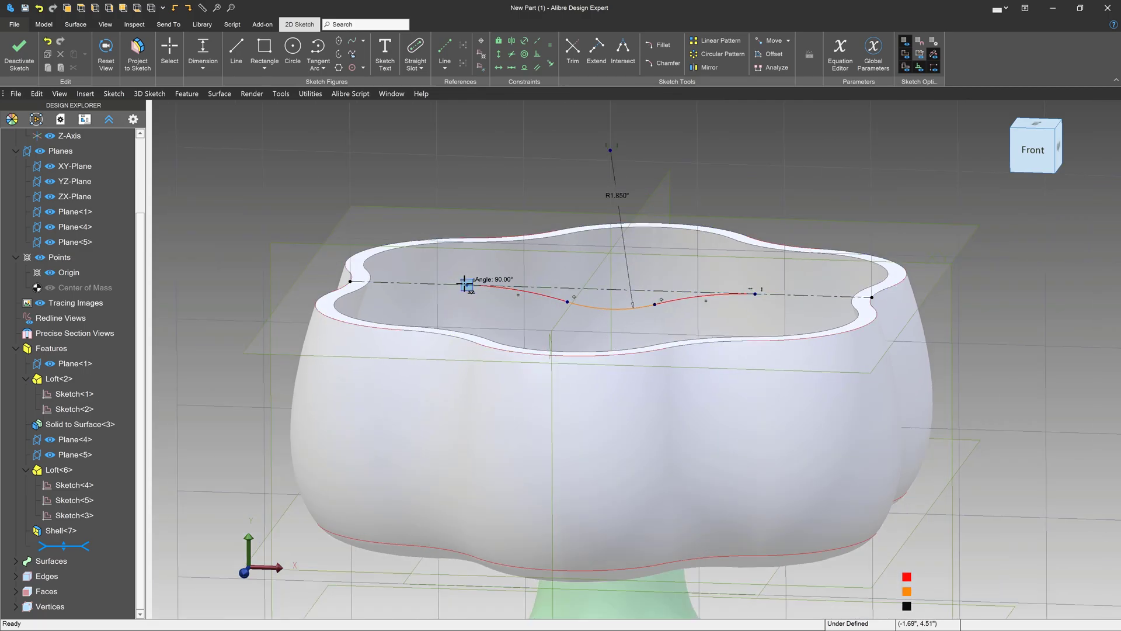
click(755, 294)
click(718, 170)
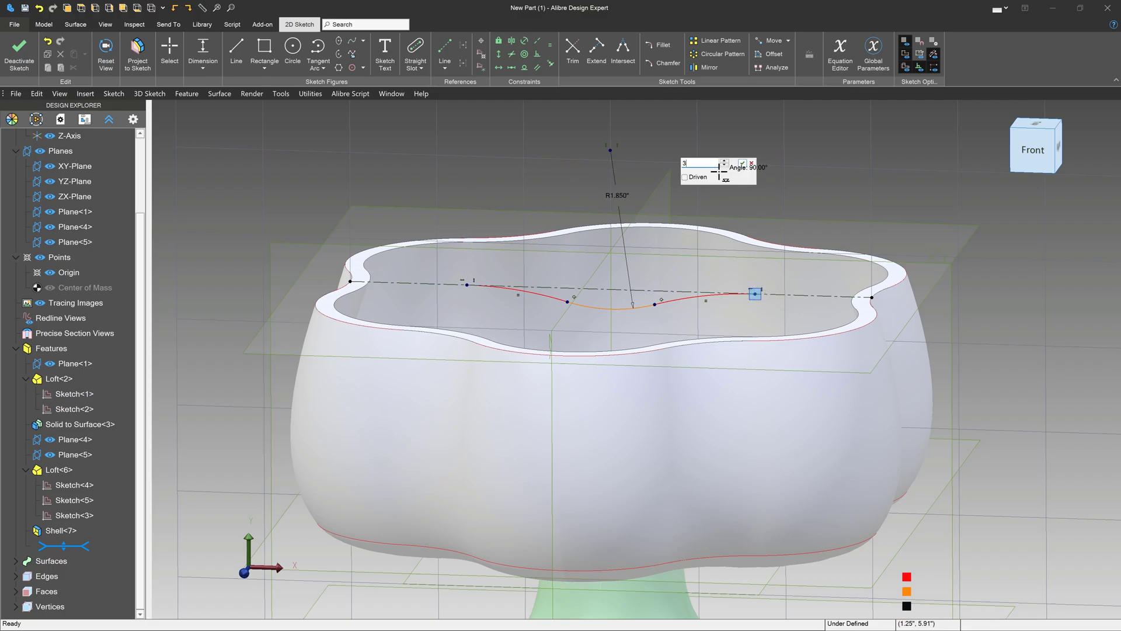
text(3)
key(Return)
scroll(606, 248, down, 1)
scroll(501, 310, up, 1)
key(Escape)
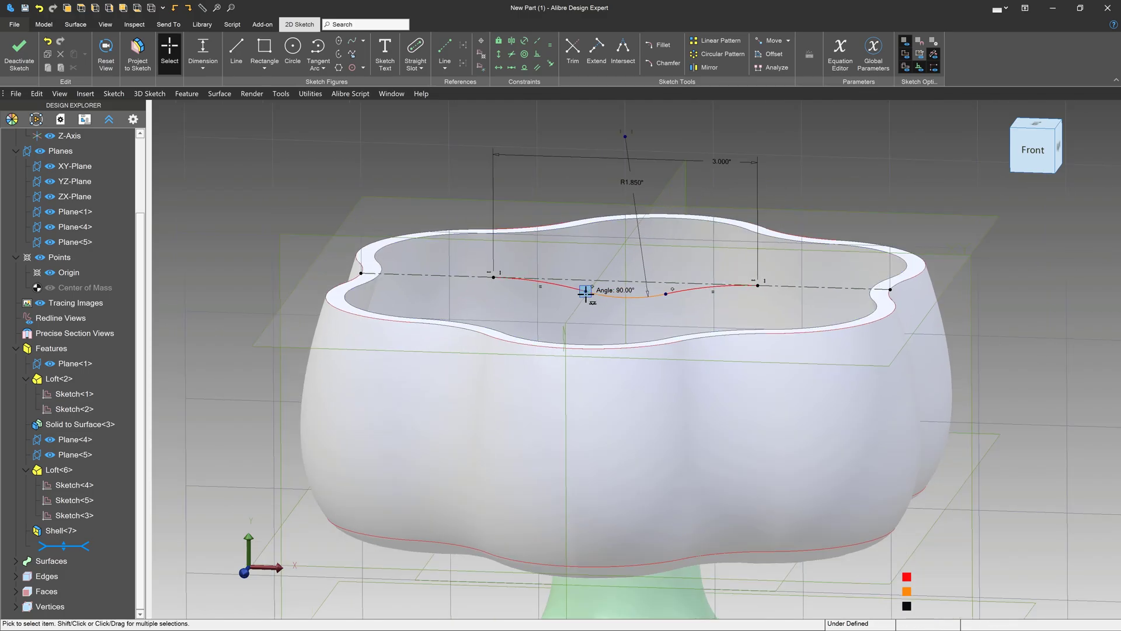
Step: Try out a deeper dip by moving the tangent point between the left and middle arcs
drag(586, 291, 626, 313)
scroll(626, 313, up, 1)
key(e)
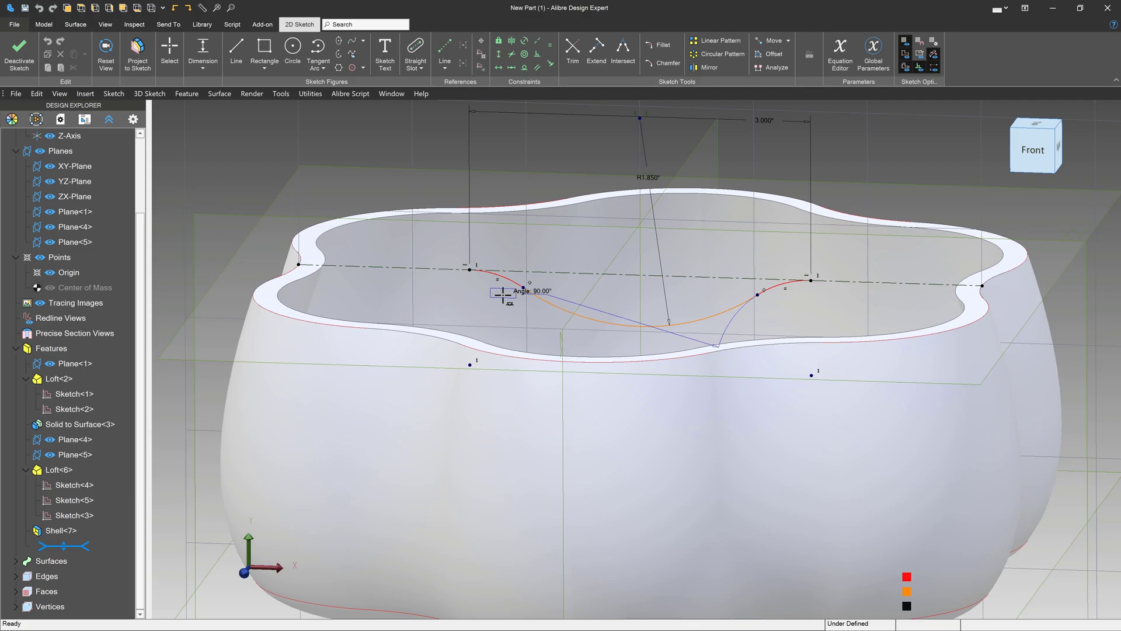
key(Escape)
drag(523, 287, 471, 292)
Step: Dimension the wave's left outer arc with a radius of 2.75 in
key(d)
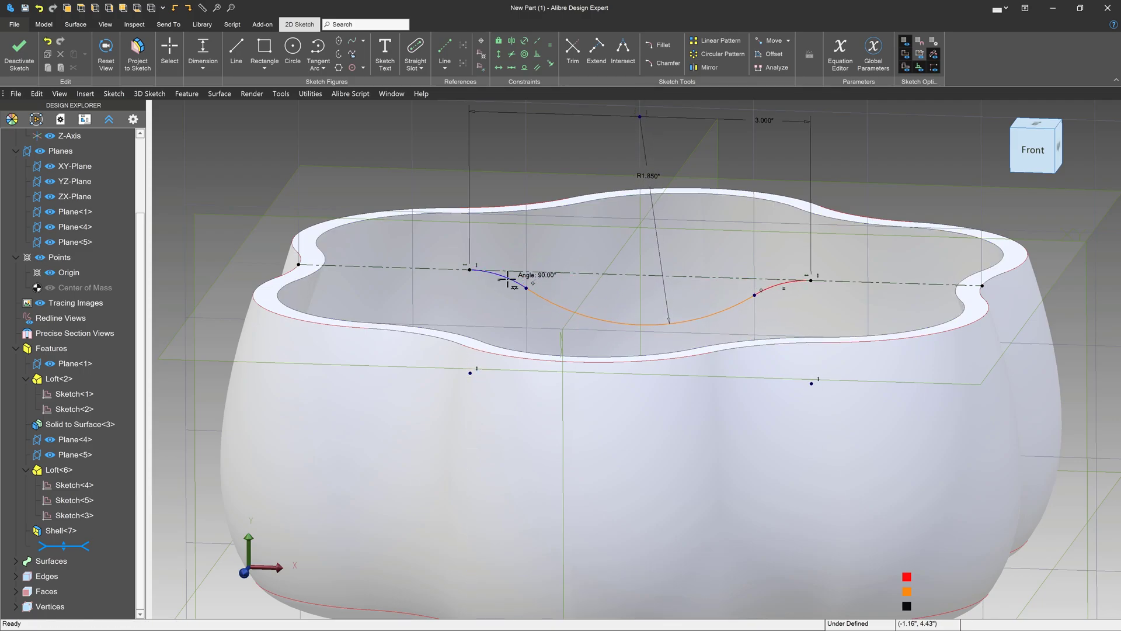
click(509, 280)
click(489, 309)
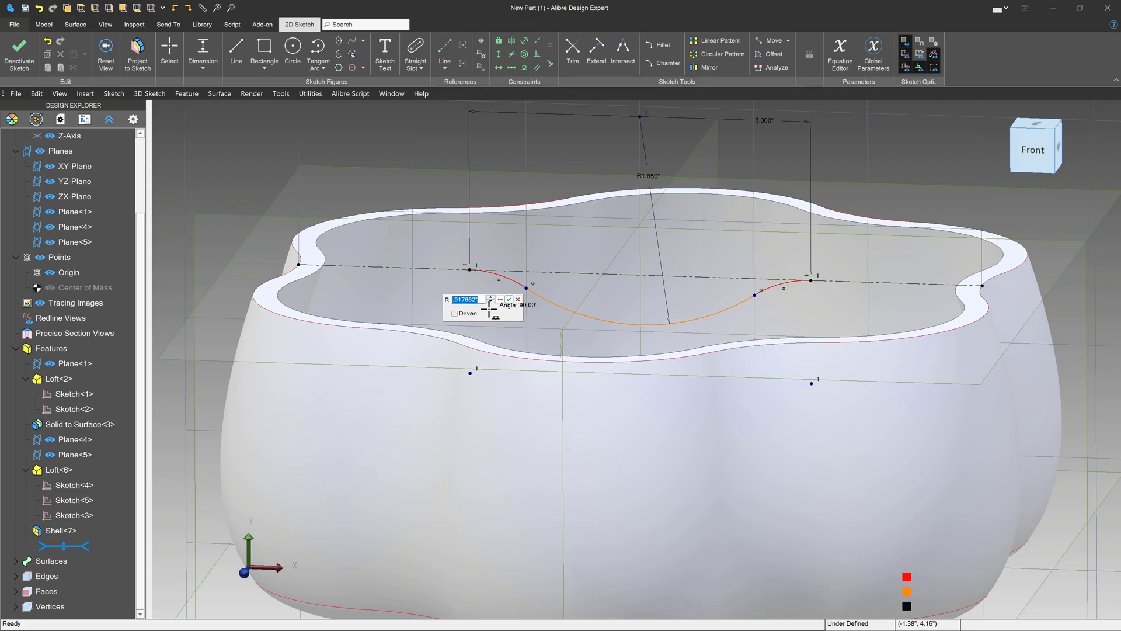
text(2.75)
key(Return)
scroll(489, 310, down, 2)
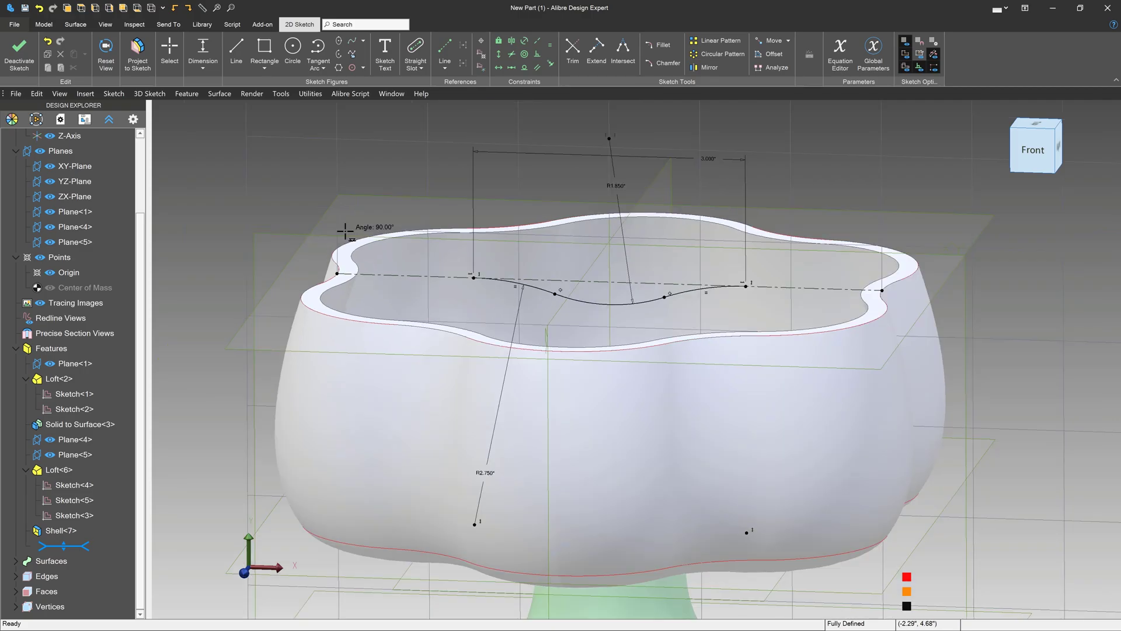
Step: Close the wave profile with a straight line between its two outer end points
click(236, 51)
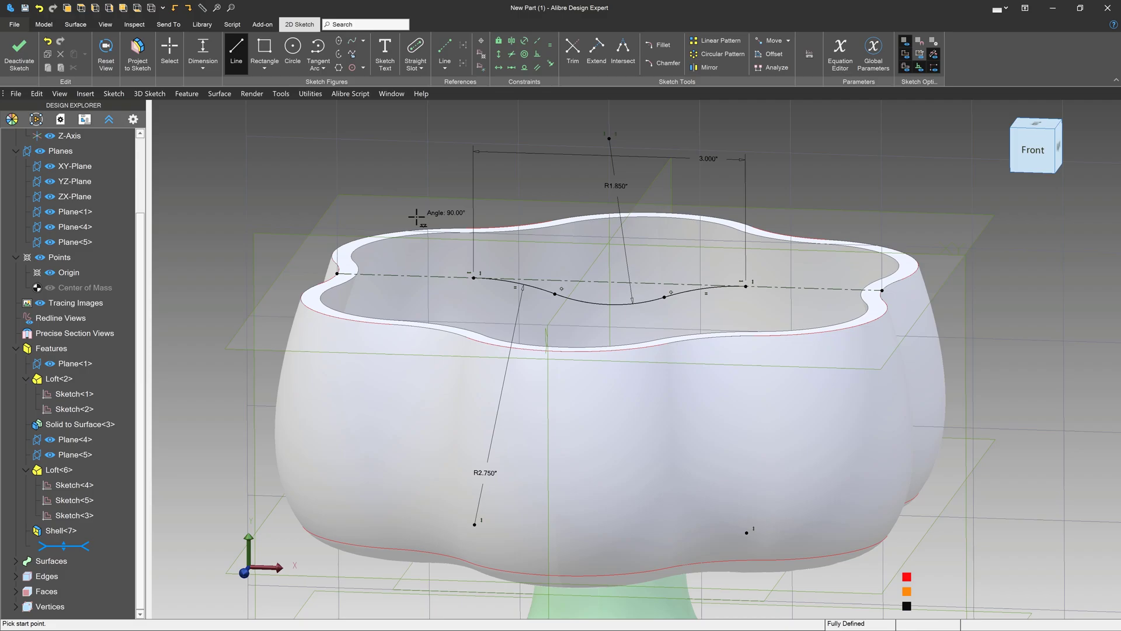
click(473, 278)
click(746, 287)
key(Escape)
Step: Finish the sketch and extrude-cut the profile through the bowl's rim to a depth of 5 in with the direction reversed
click(35, 58)
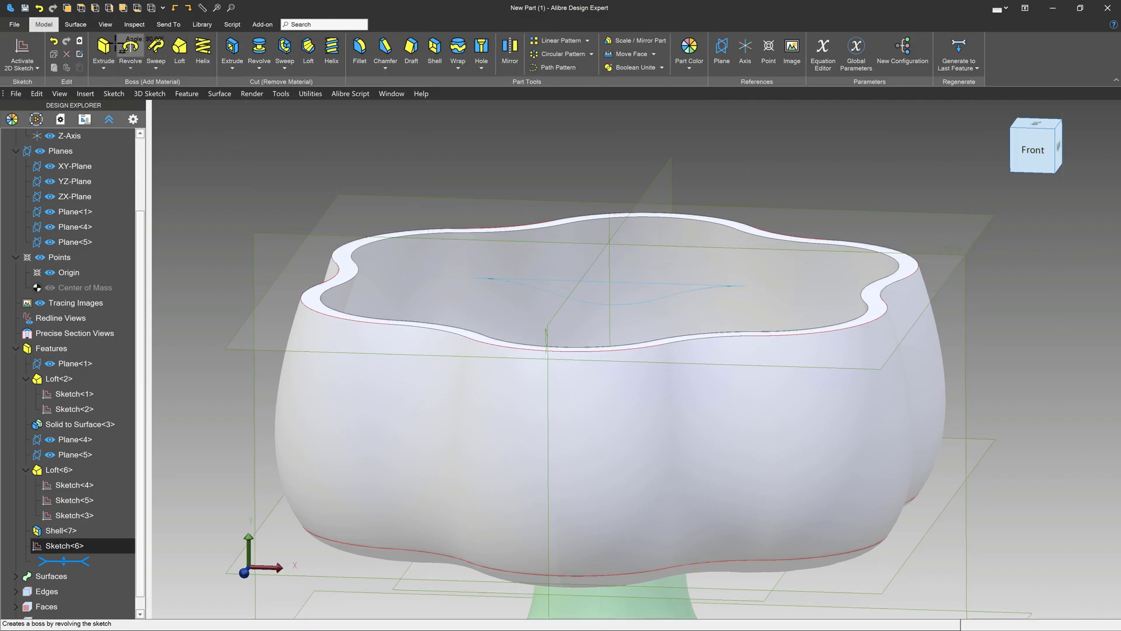
click(231, 51)
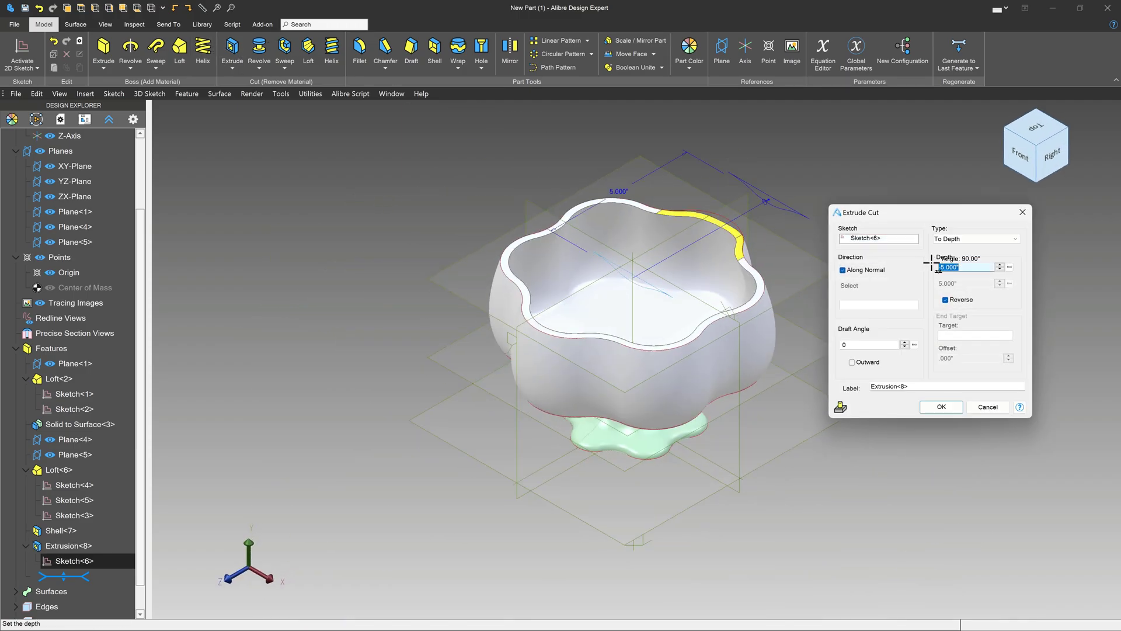
click(941, 406)
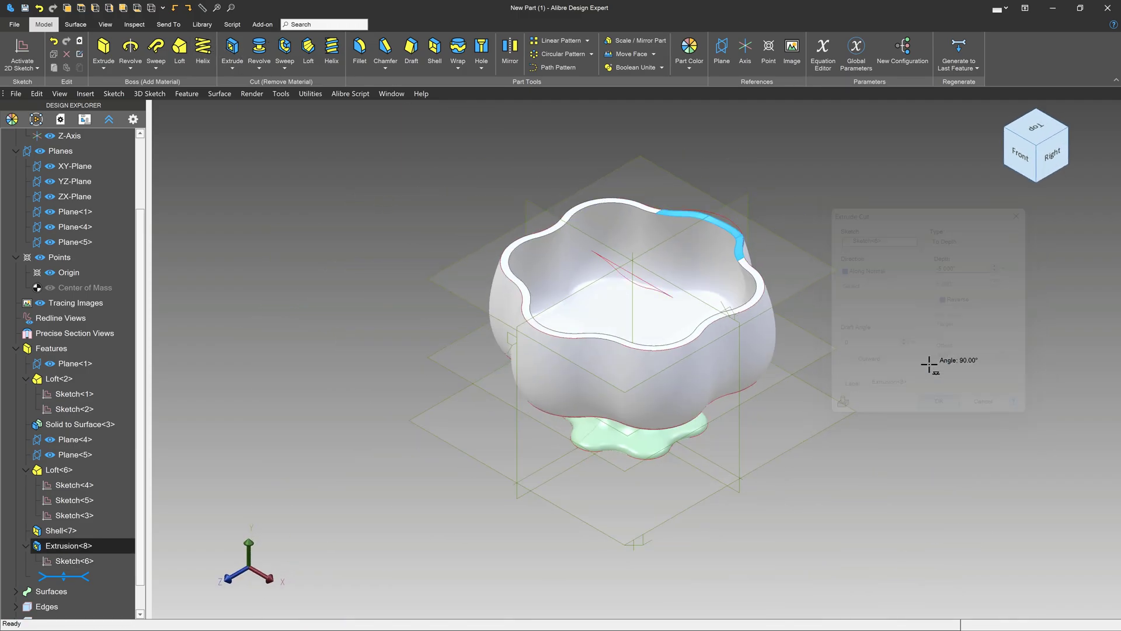
Step: Create a circular pattern of the rim cut with 6 instances evenly spaced around the Y-Axis
middle_drag(723, 221, 685, 219)
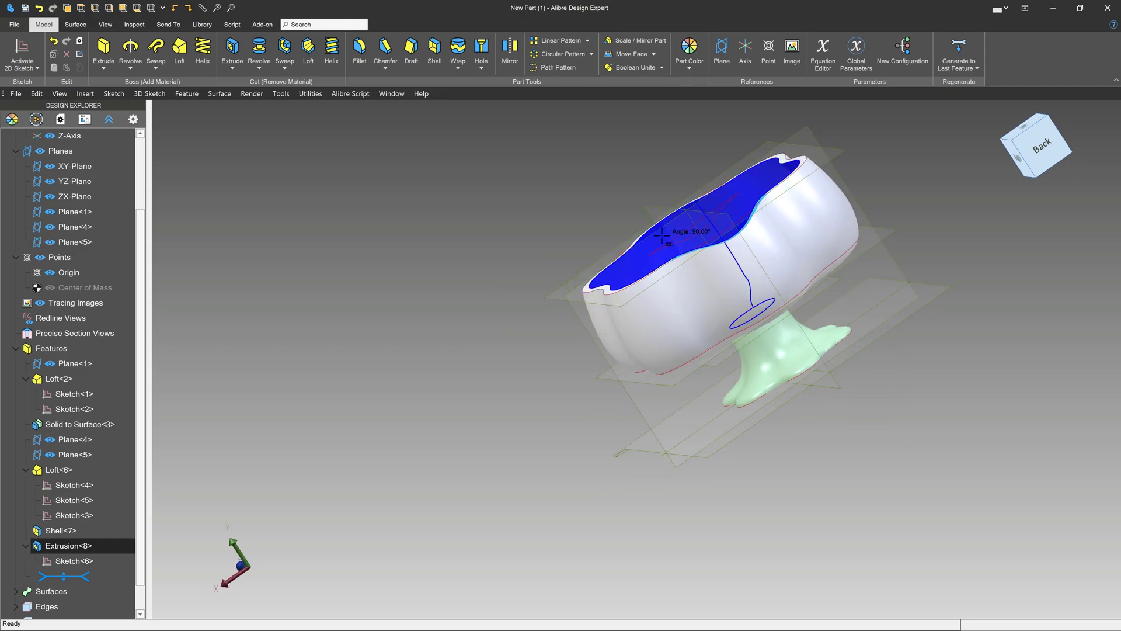
click(557, 53)
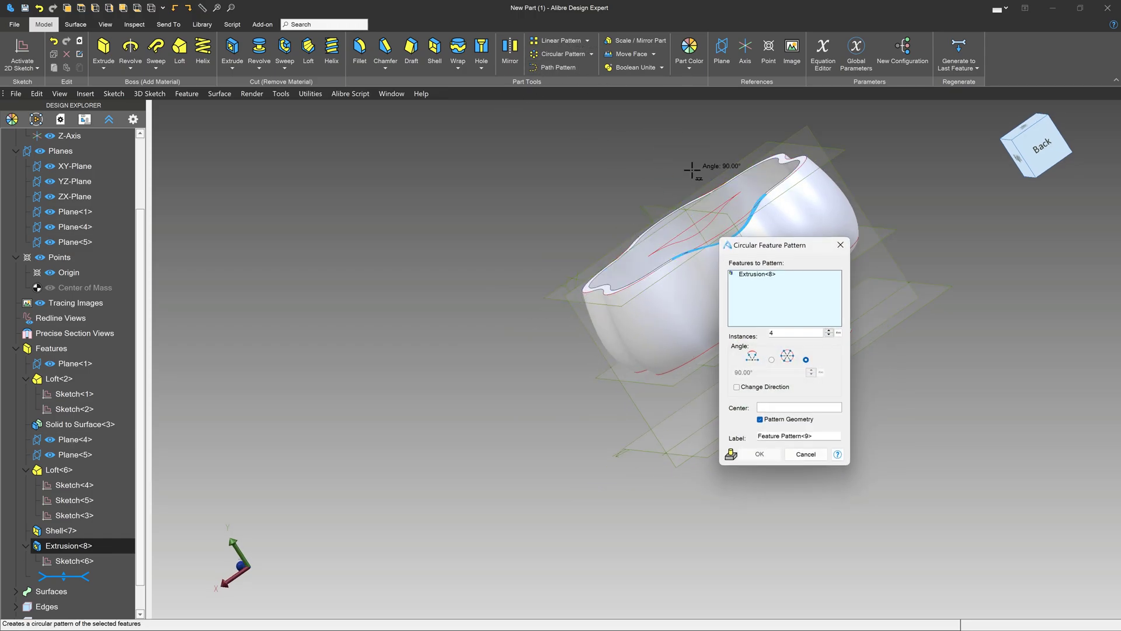
click(786, 407)
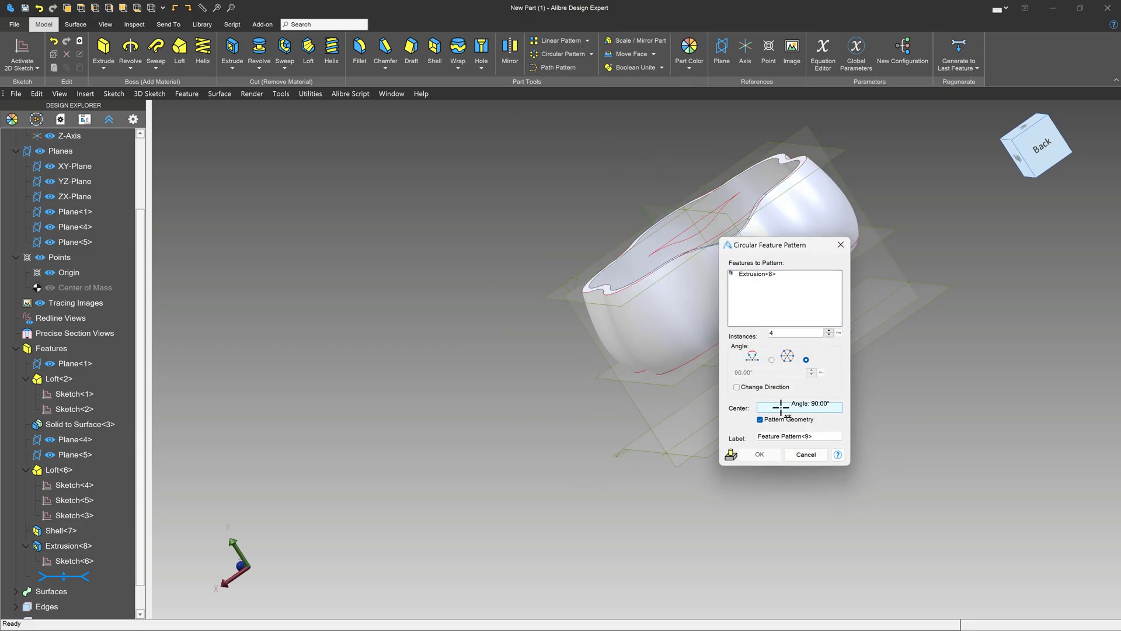
click(694, 223)
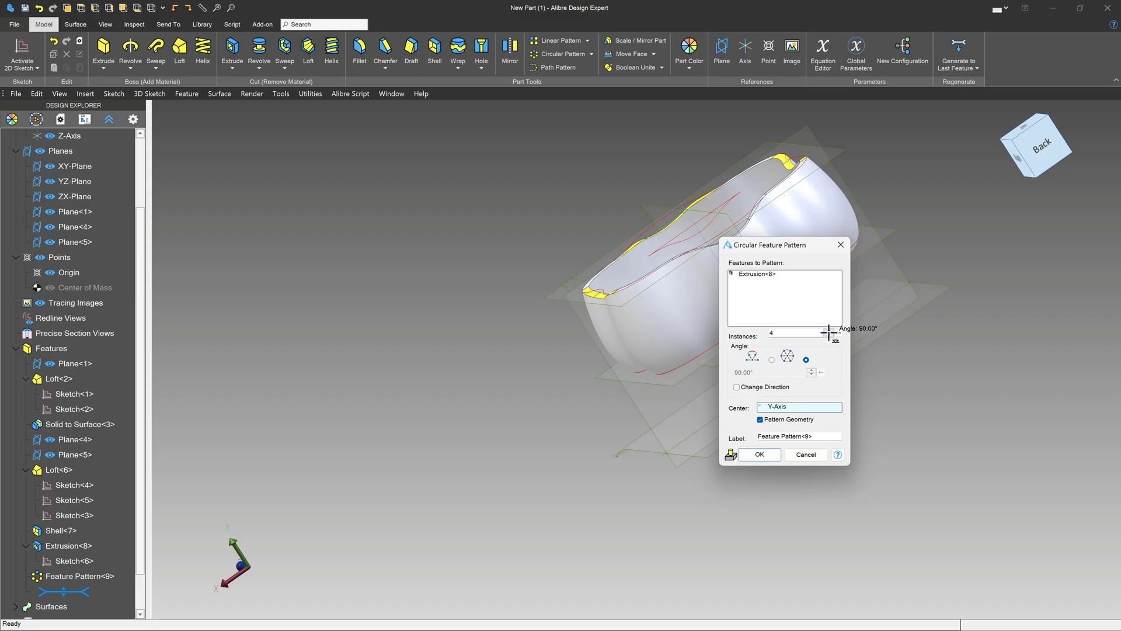
click(829, 330)
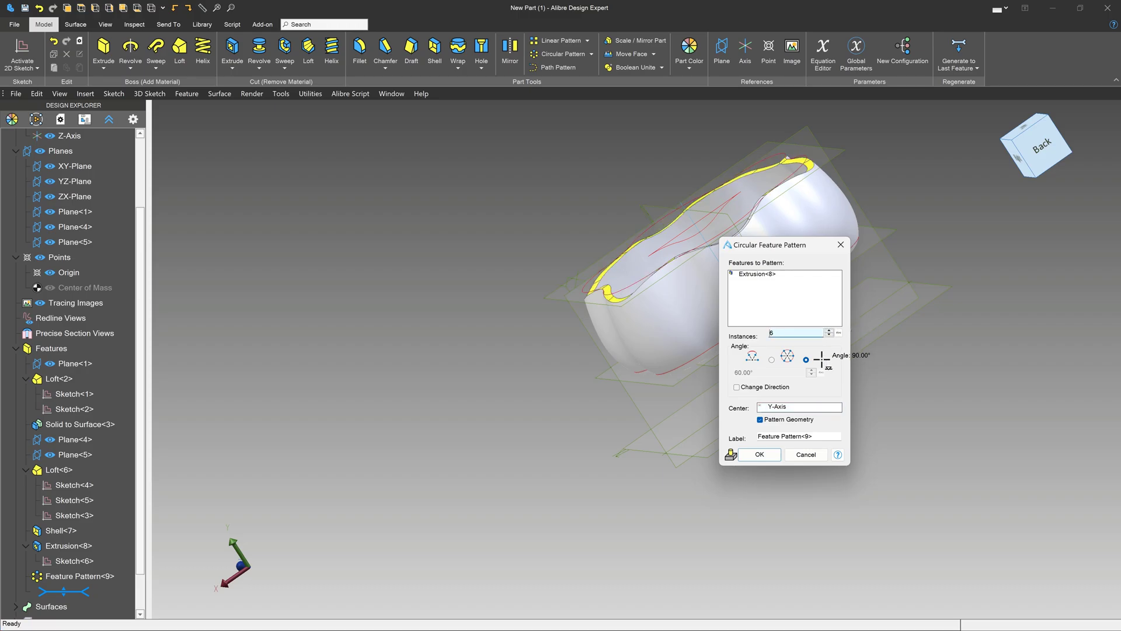
click(759, 454)
middle_drag(647, 453, 628, 428)
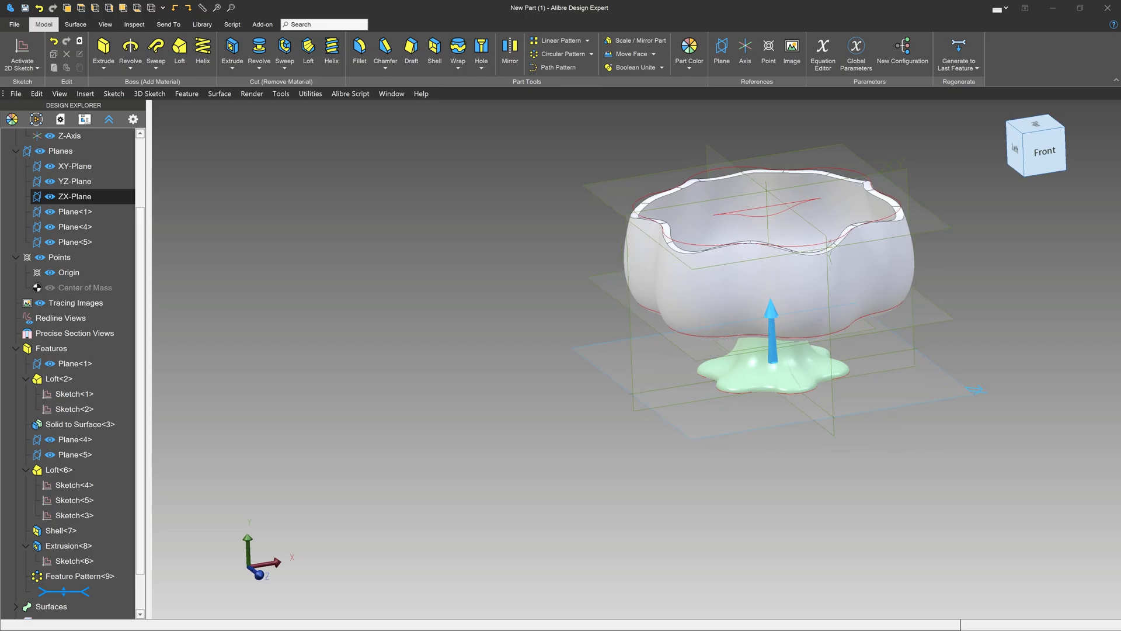
click(359, 46)
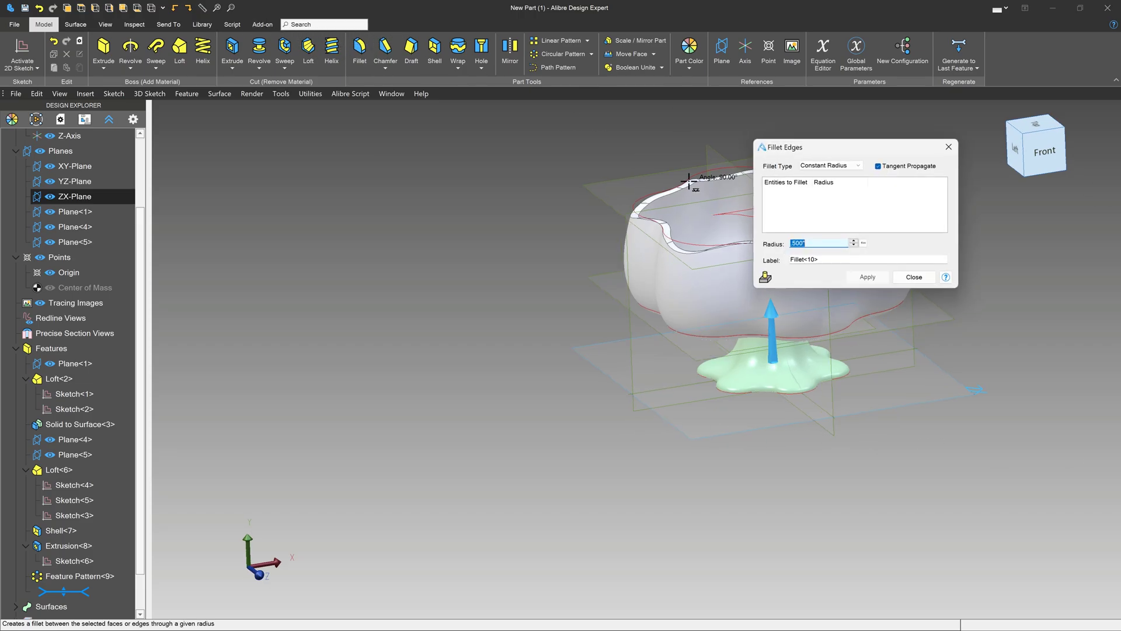
scroll(713, 180, up, 5)
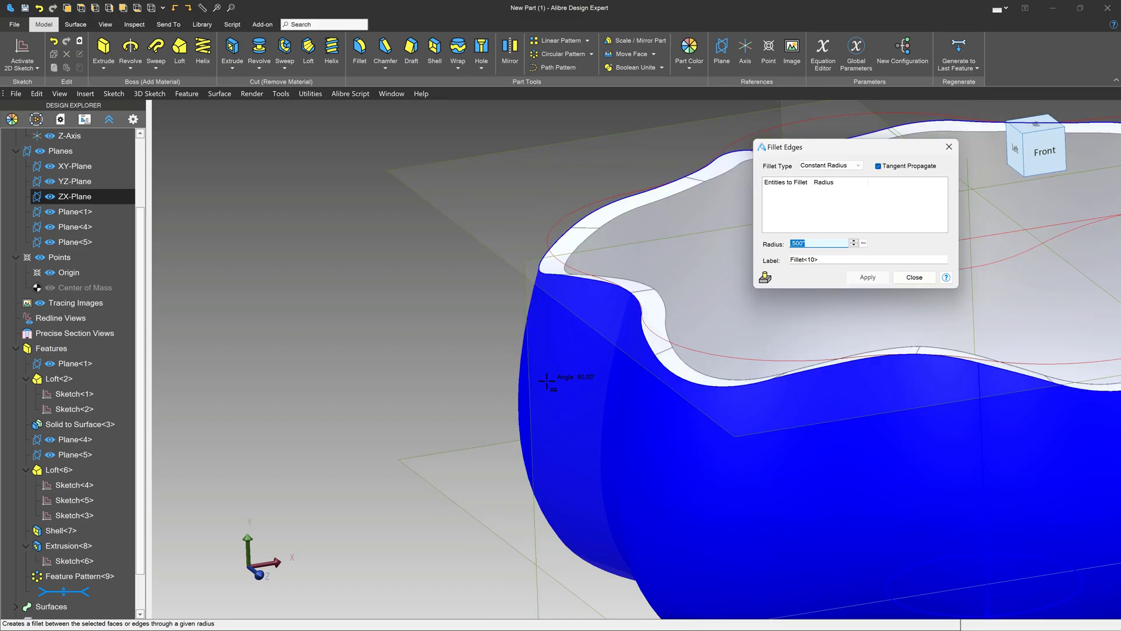
key(Escape)
scroll(693, 413, down, 5)
scroll(693, 413, up, 2)
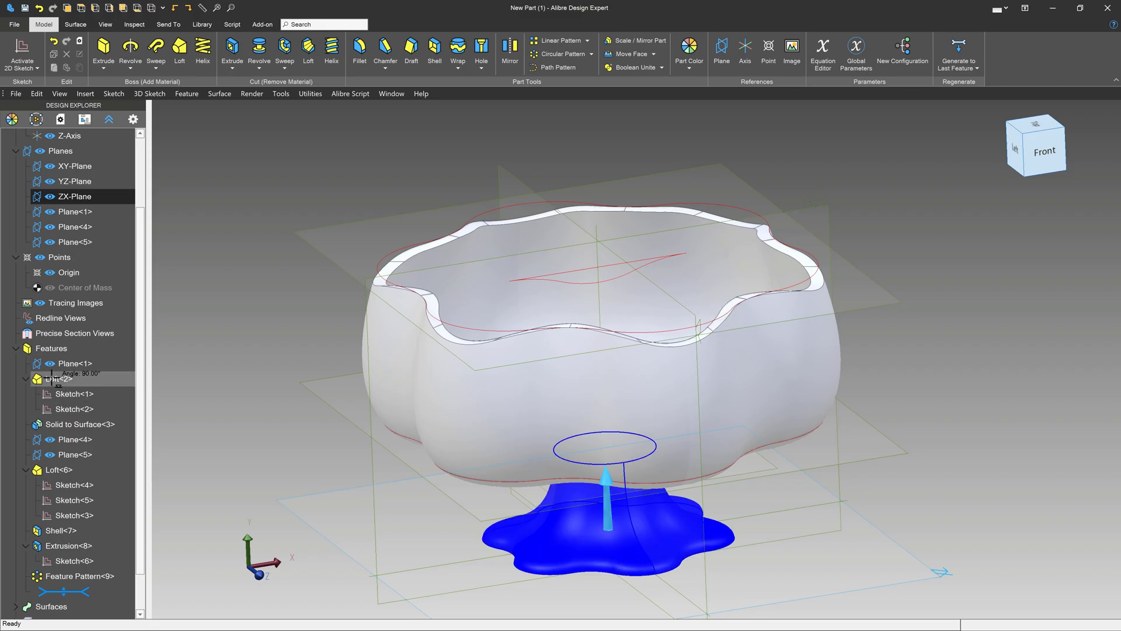
Step: Edit the bowl's existing shell feature to adjust its standard wall thickness, then regenerate the shell
right_click(68, 528)
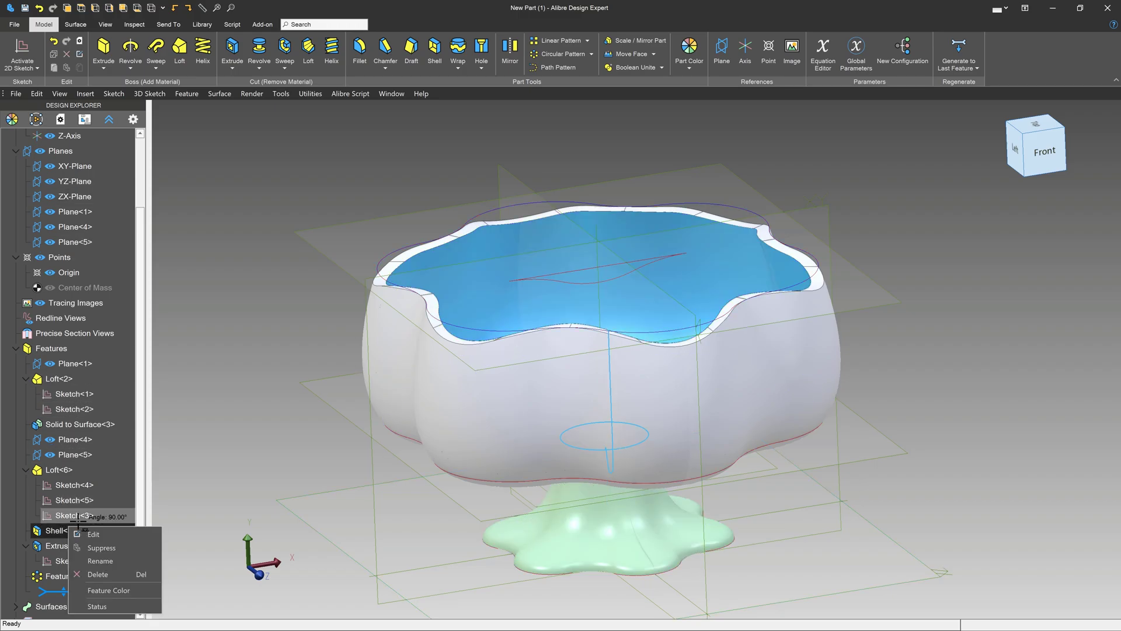
click(88, 535)
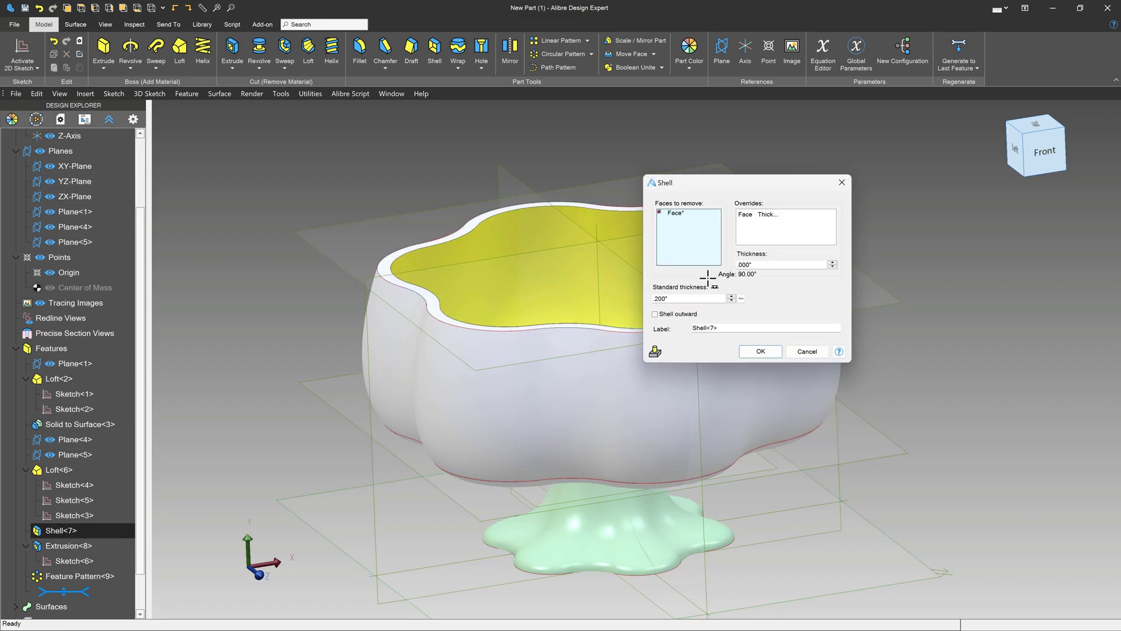
click(692, 298)
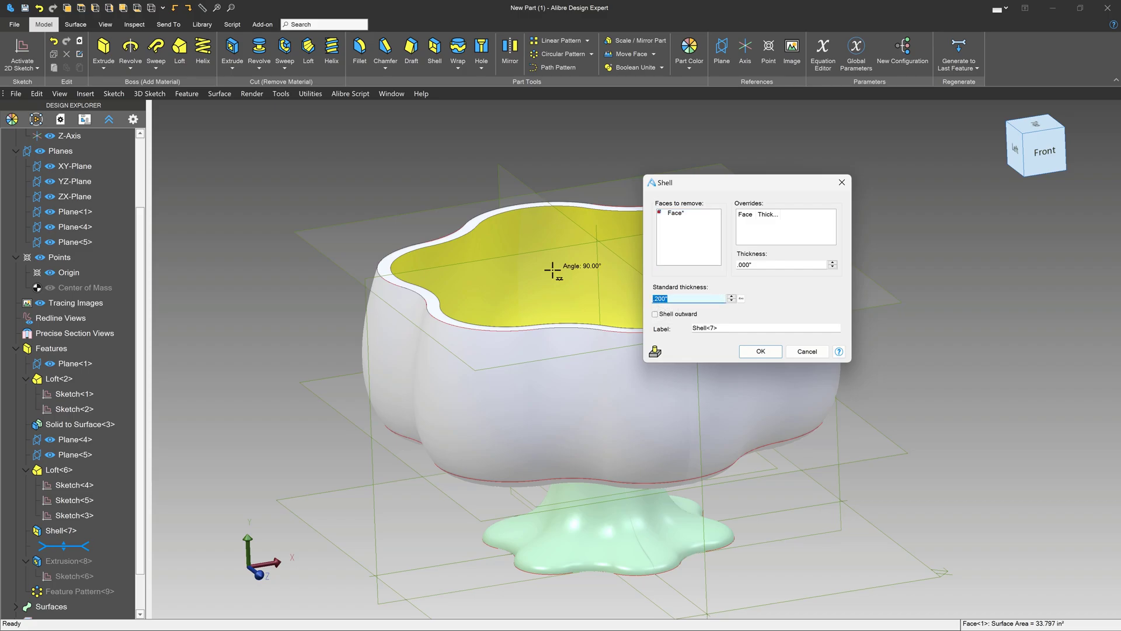
key(Return)
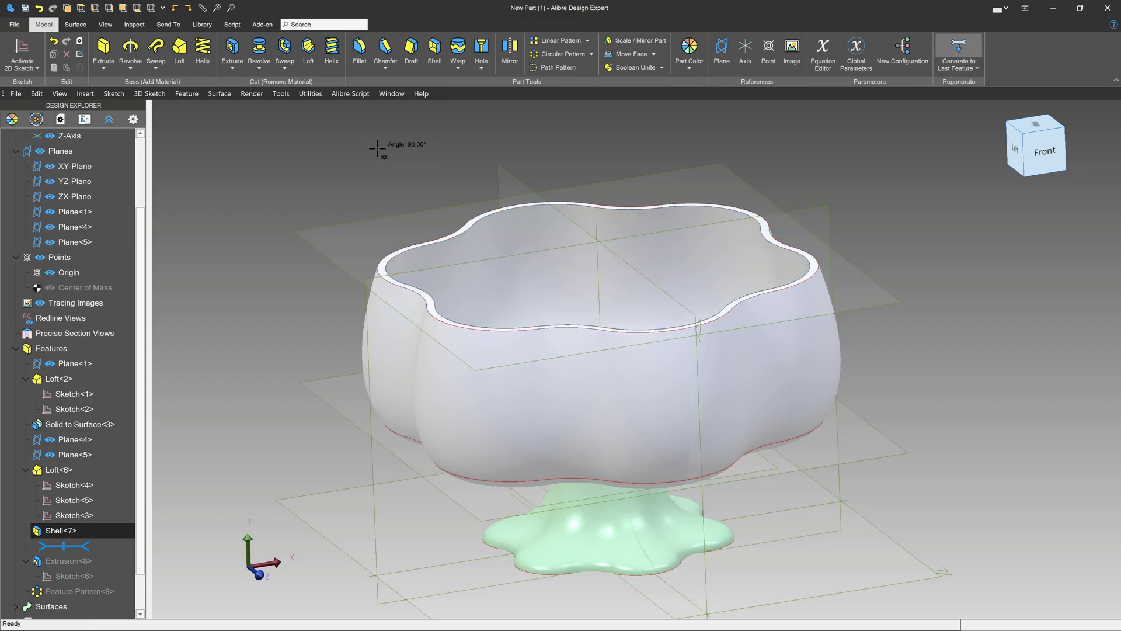
Step: Start a constant-radius fillet with tangent propagation on the inner edge of the bowl's wavy rim
click(360, 46)
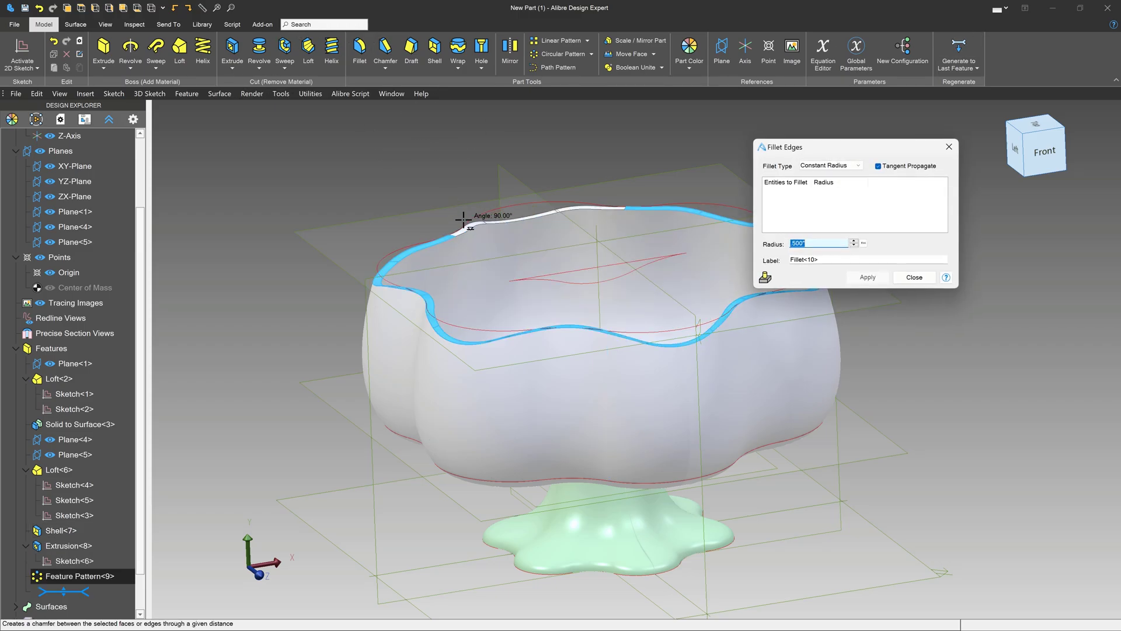
click(531, 220)
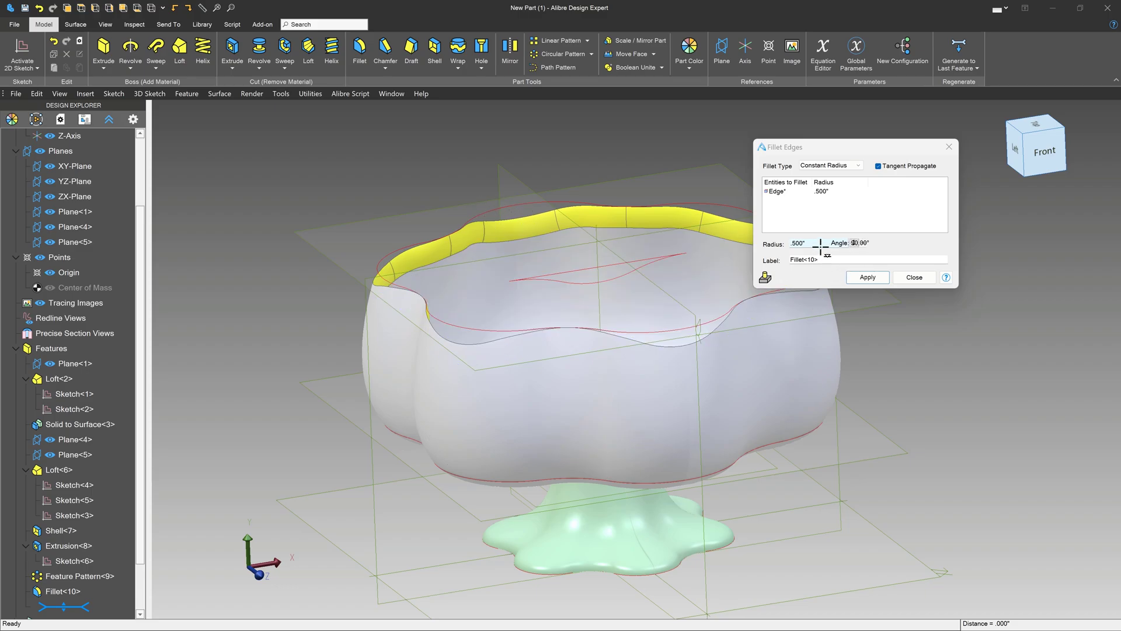
Step: Set the constant radius of the bowl rim's fillet to 0.05 inches
click(818, 244)
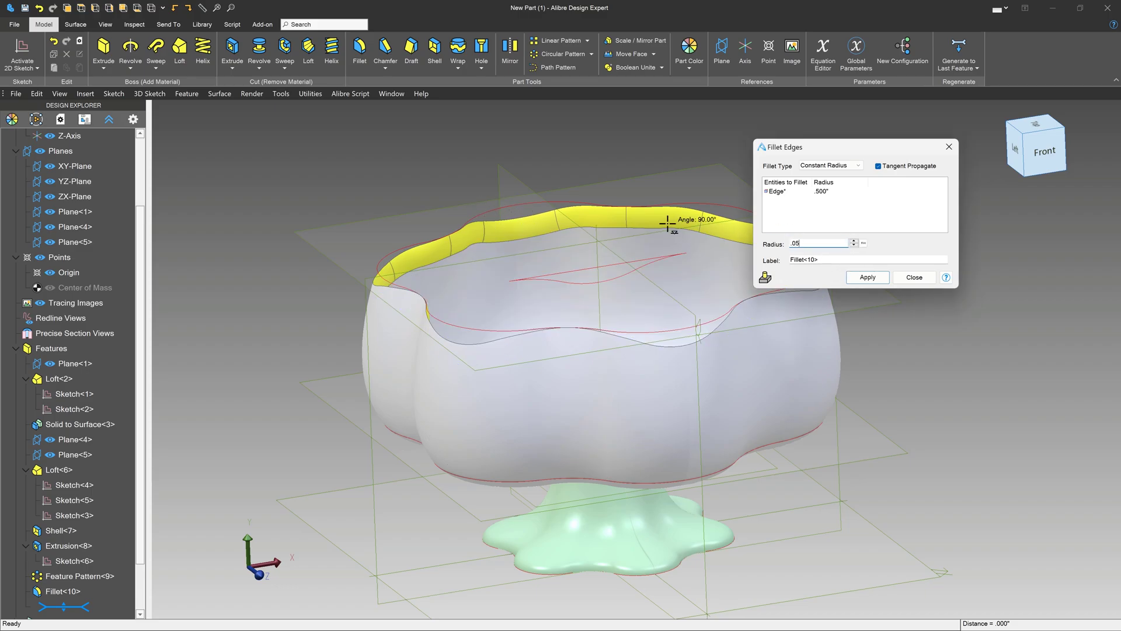
text(.05)
key(Return)
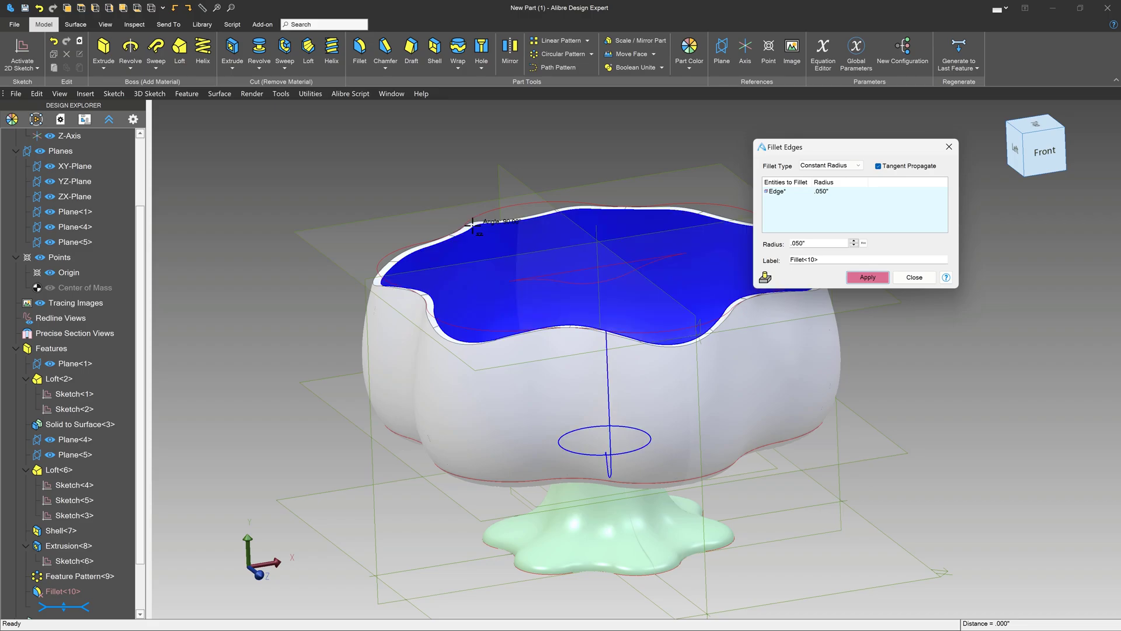
Step: Add the inner rim edges along the left side of the bowl's opening to the 0.05-inch fillet
scroll(472, 224, up, 3)
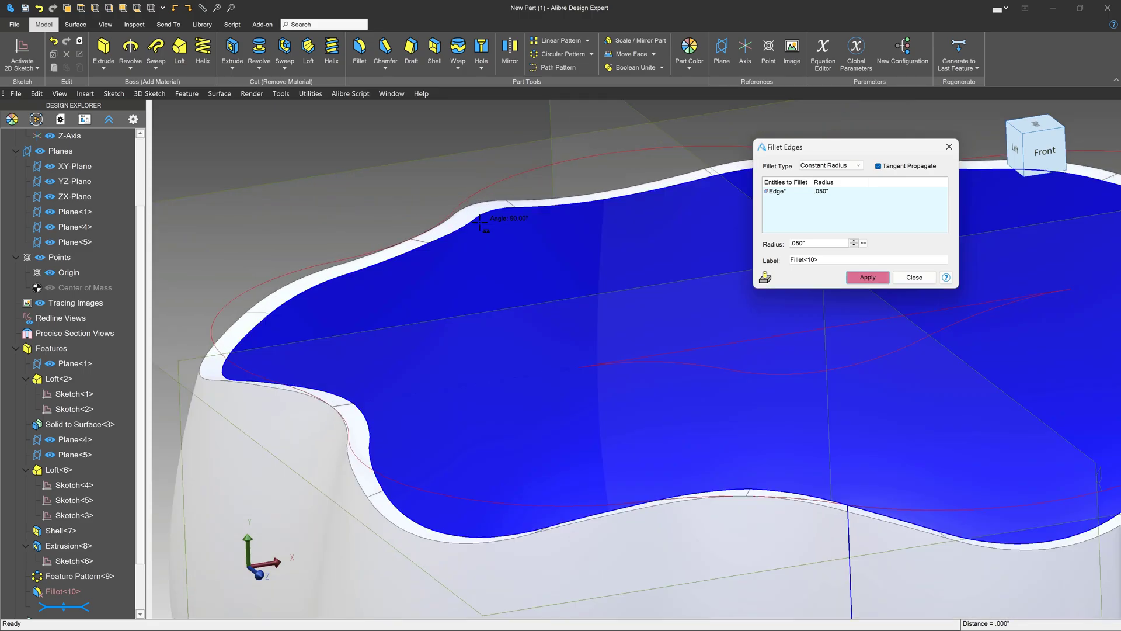
click(480, 223)
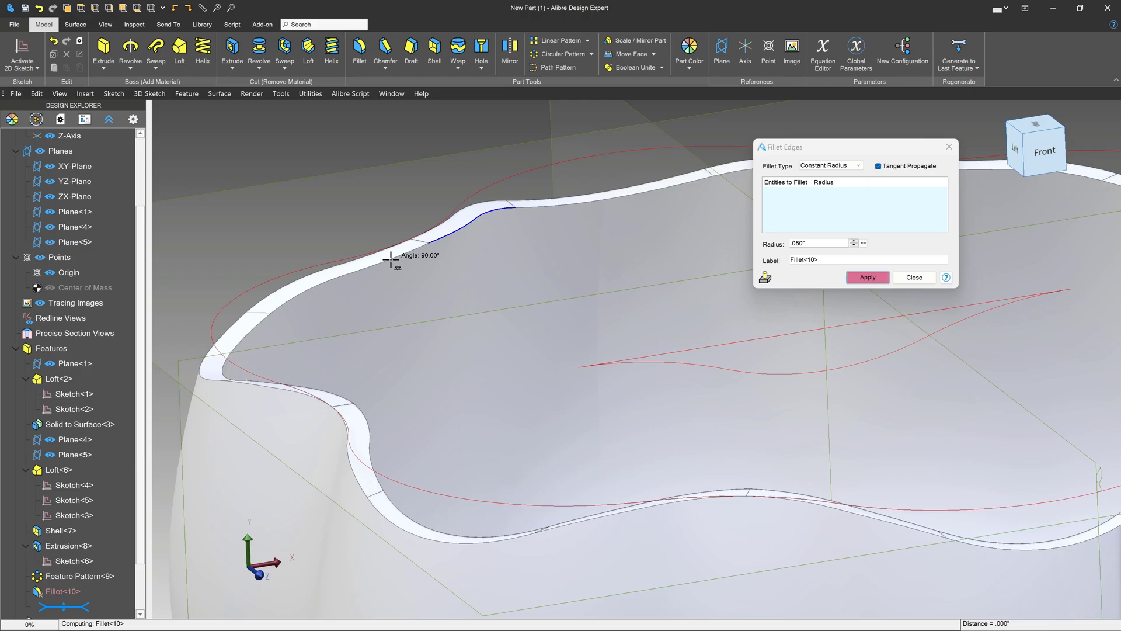
click(390, 260)
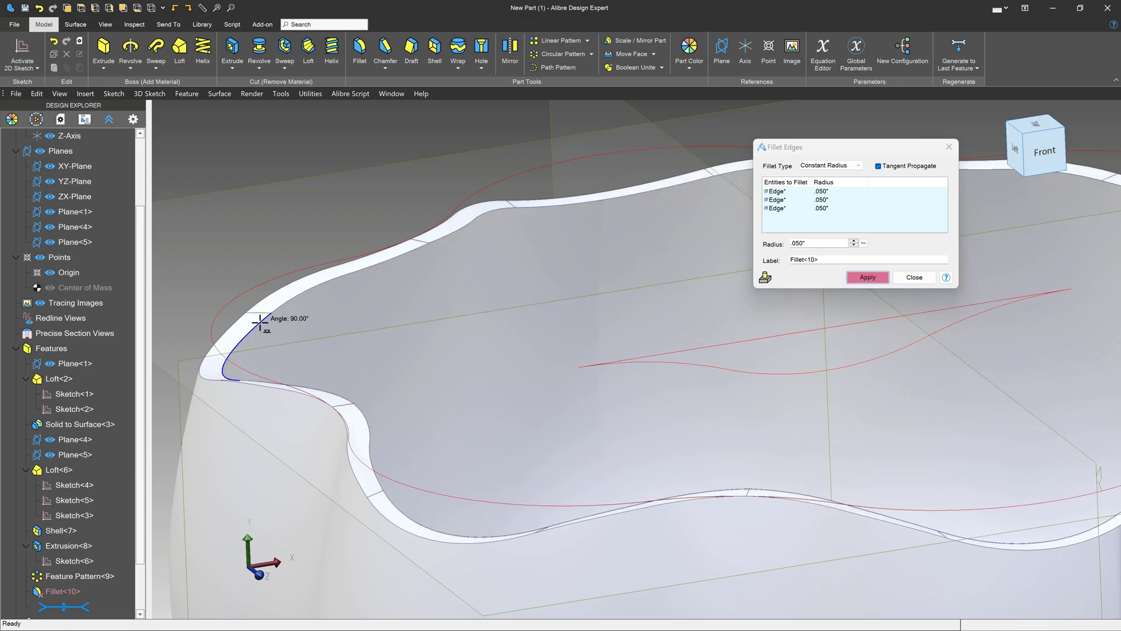
click(259, 321)
click(274, 384)
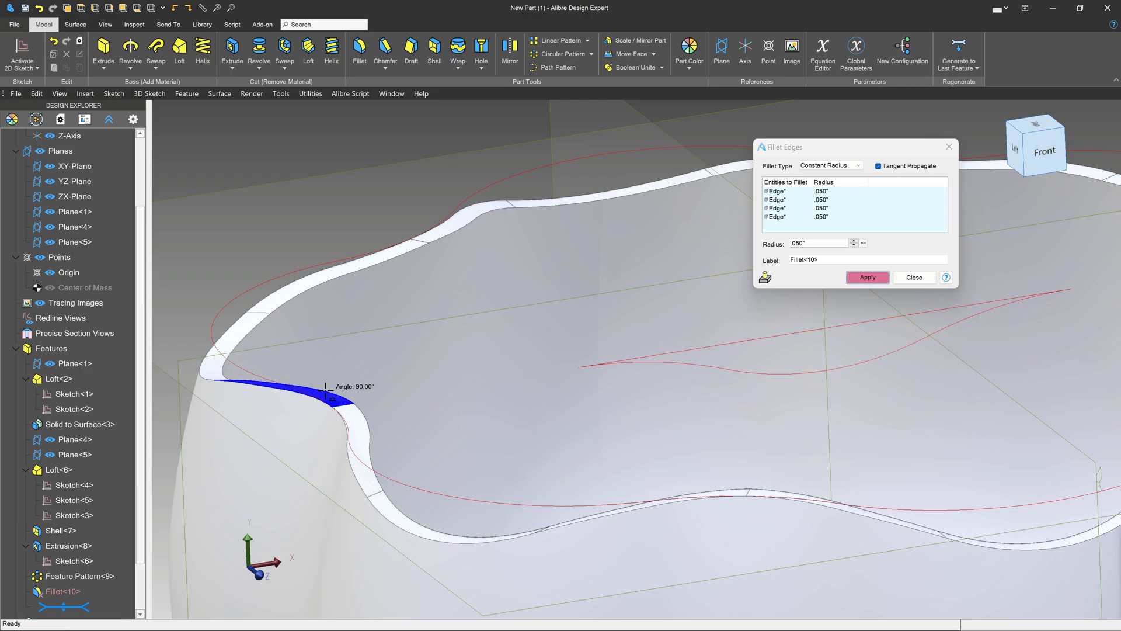
click(333, 396)
click(369, 425)
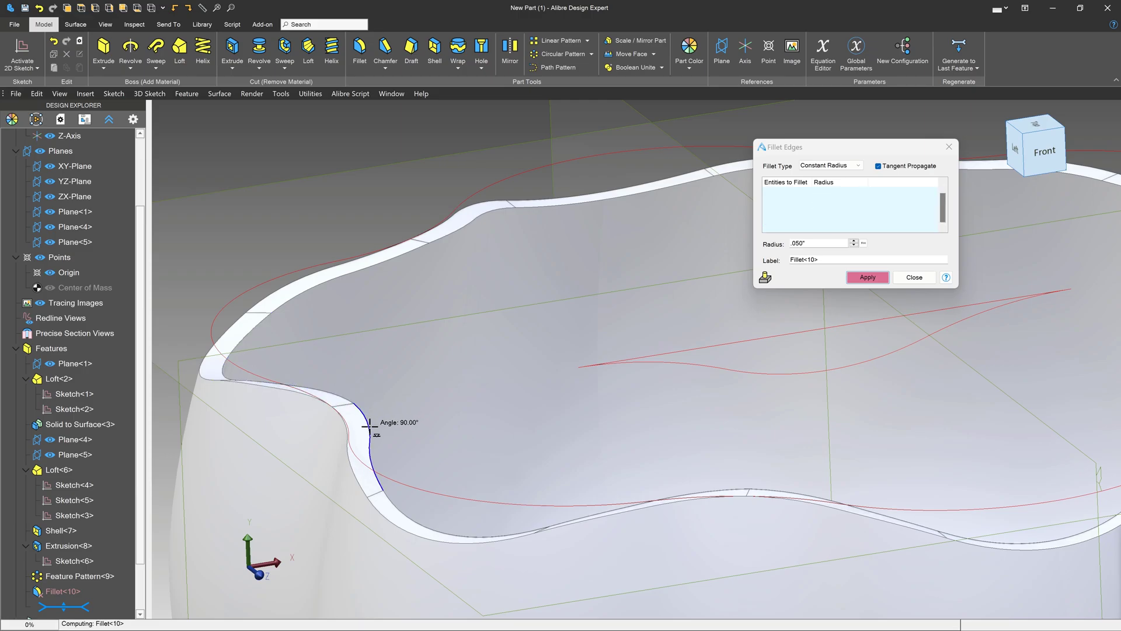
Step: Add the inner rim edges along the front of the bowl's opening to the fillet selection
click(413, 521)
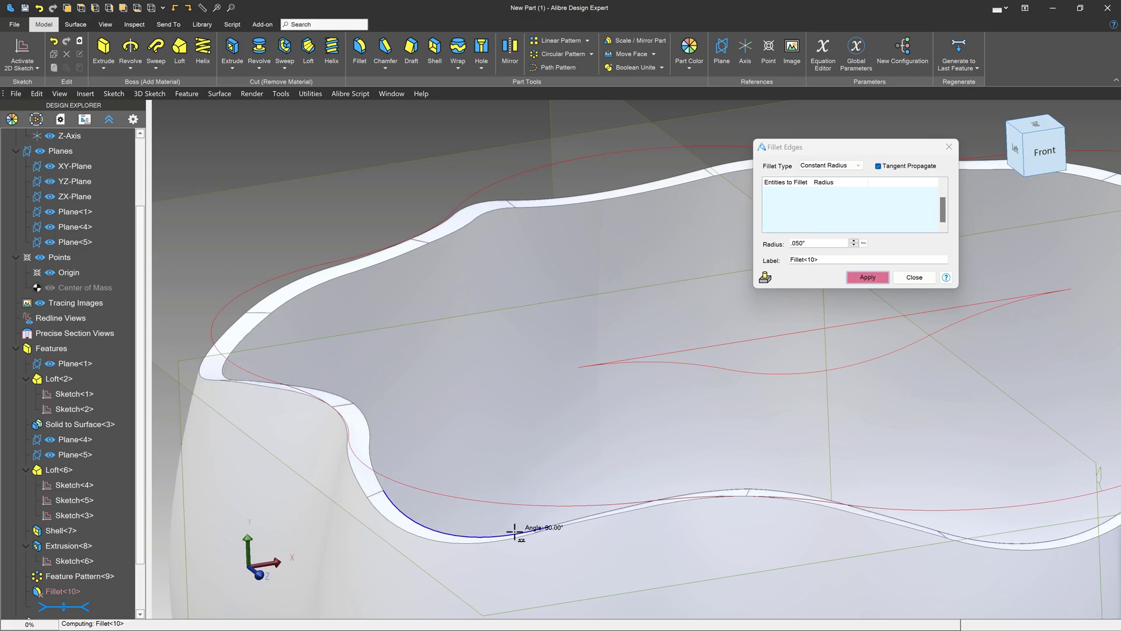
click(637, 505)
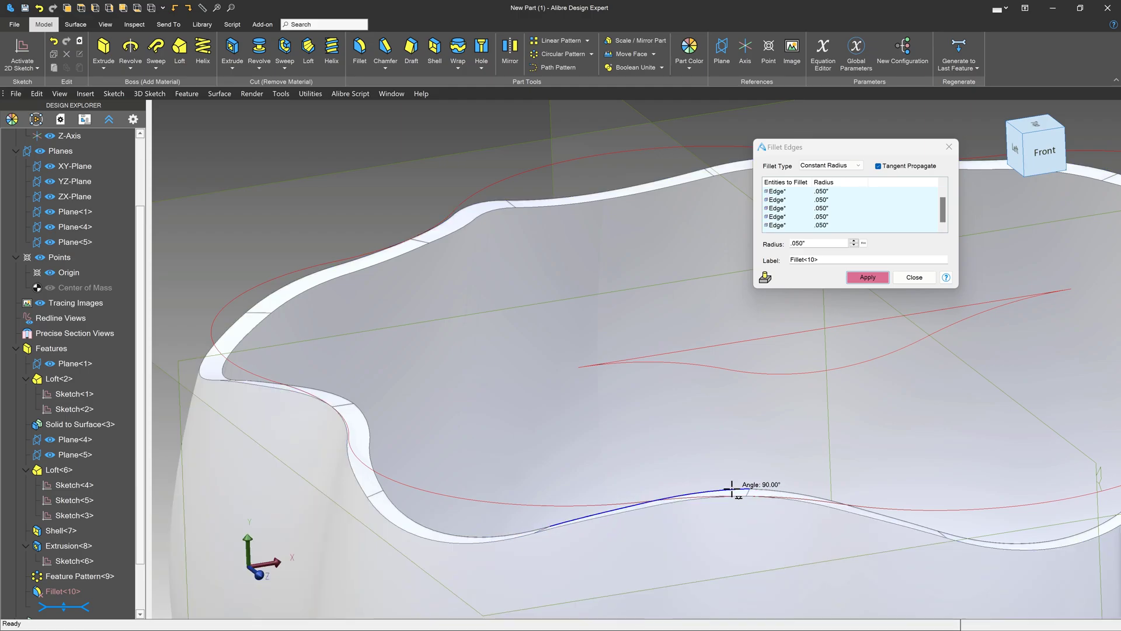
click(774, 491)
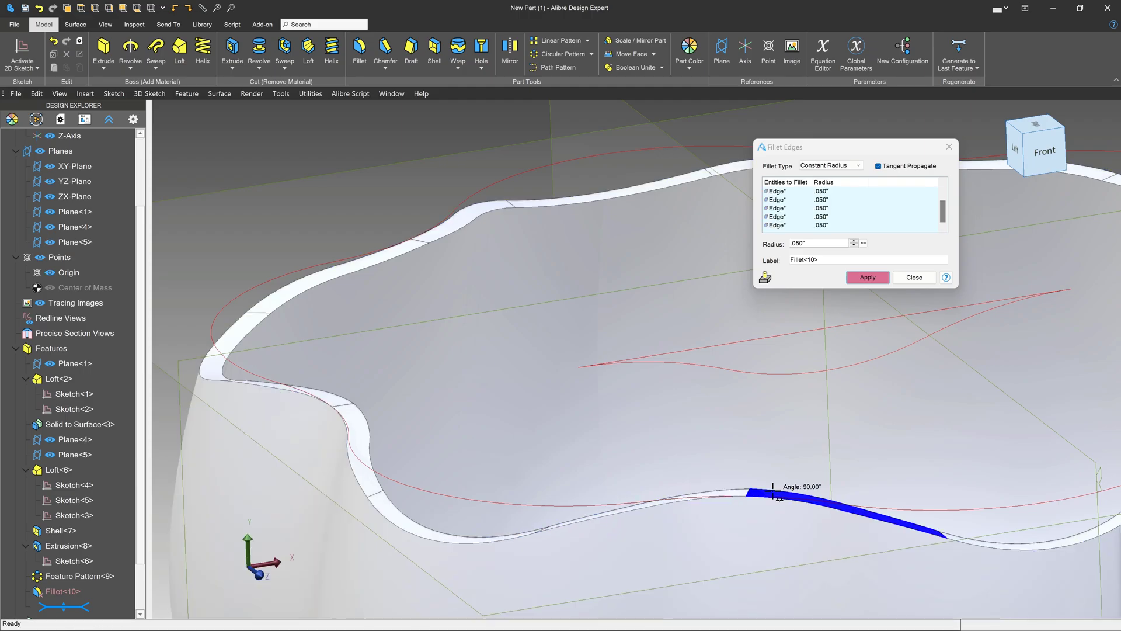
click(895, 517)
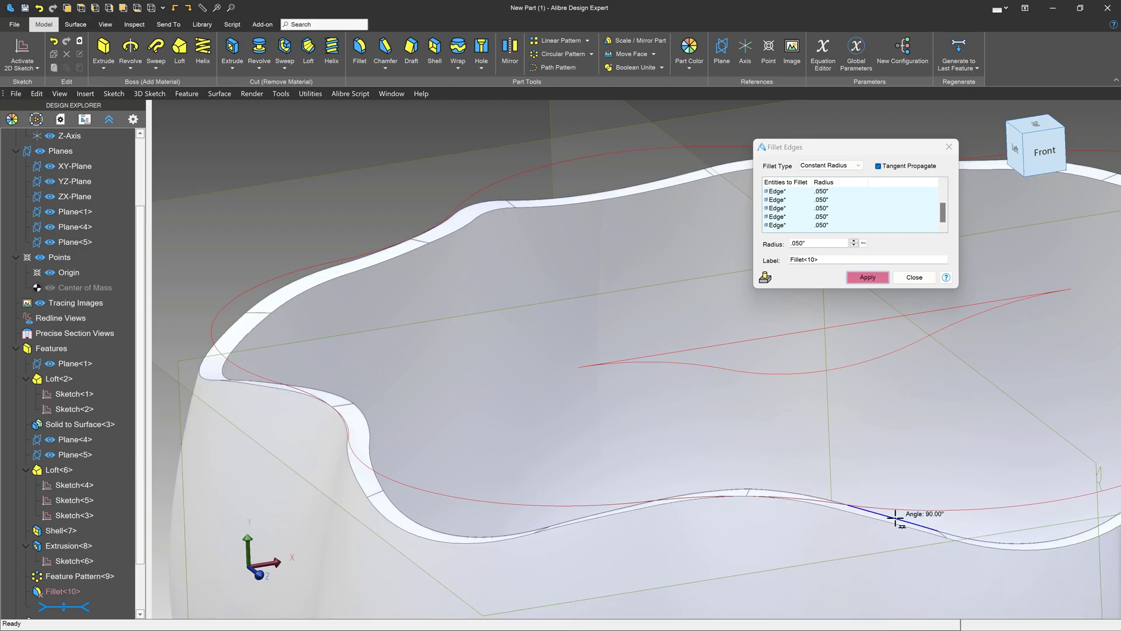
click(999, 536)
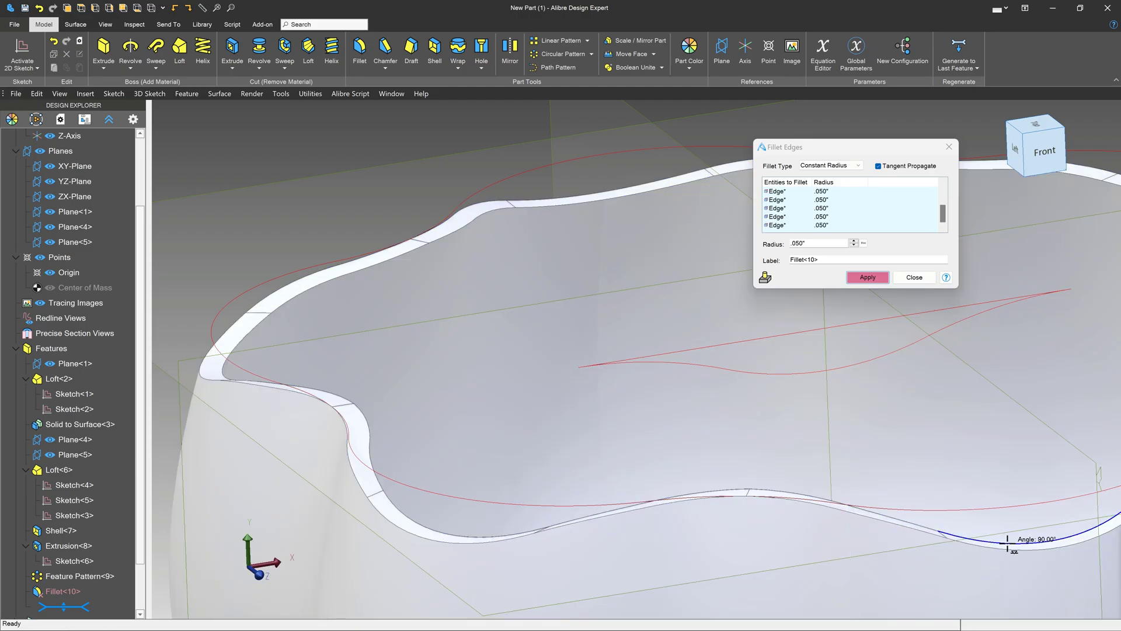
click(1007, 543)
Step: Add the remaining inner rim edges at the right and back of the opening and apply the 0.05-inch fillet
middle_drag(1018, 387, 655, 426)
click(867, 462)
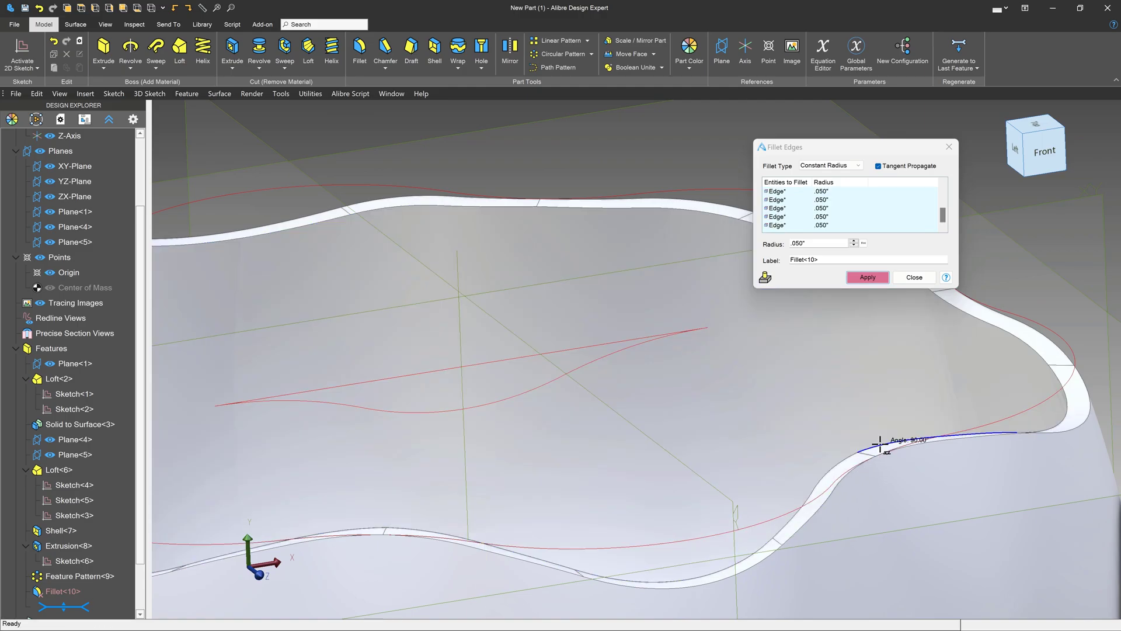
click(941, 444)
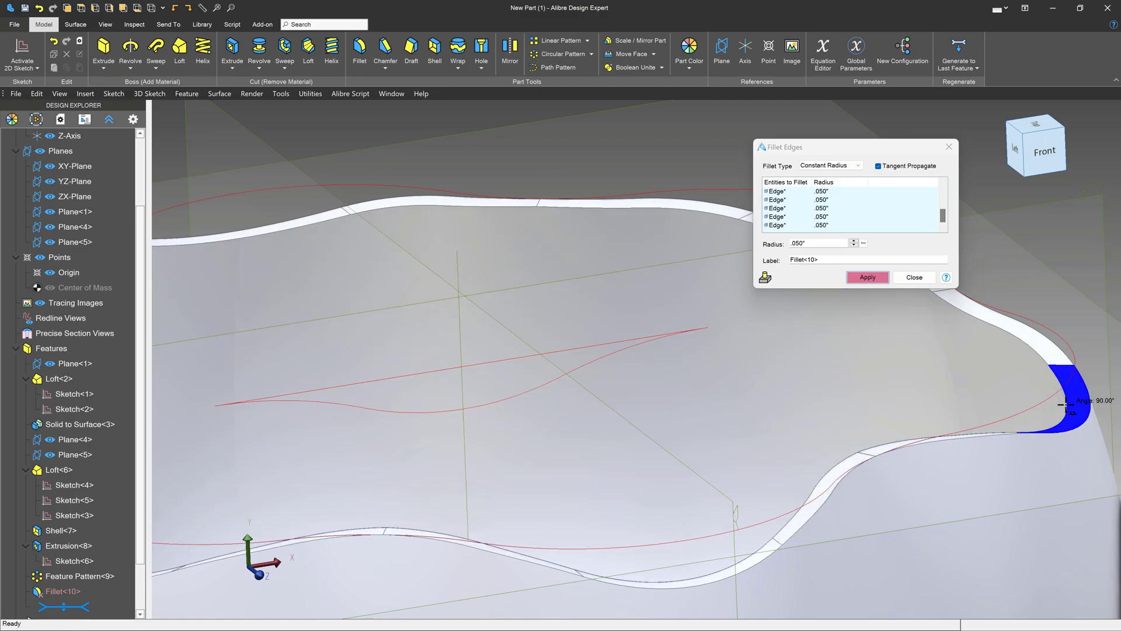
scroll(623, 333, down, 4)
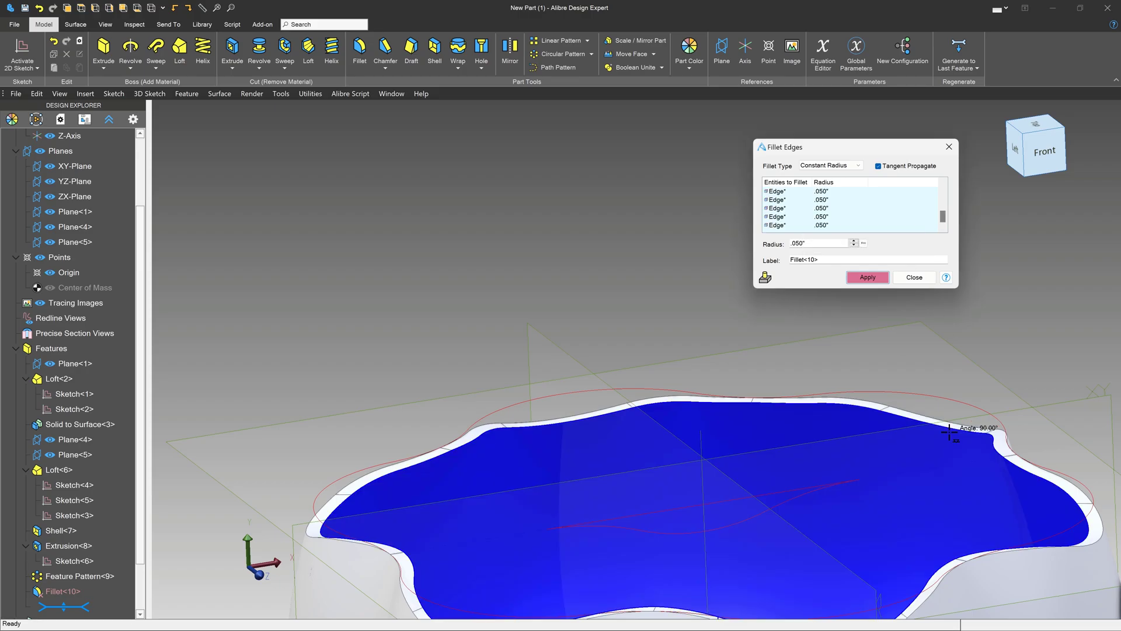
click(839, 403)
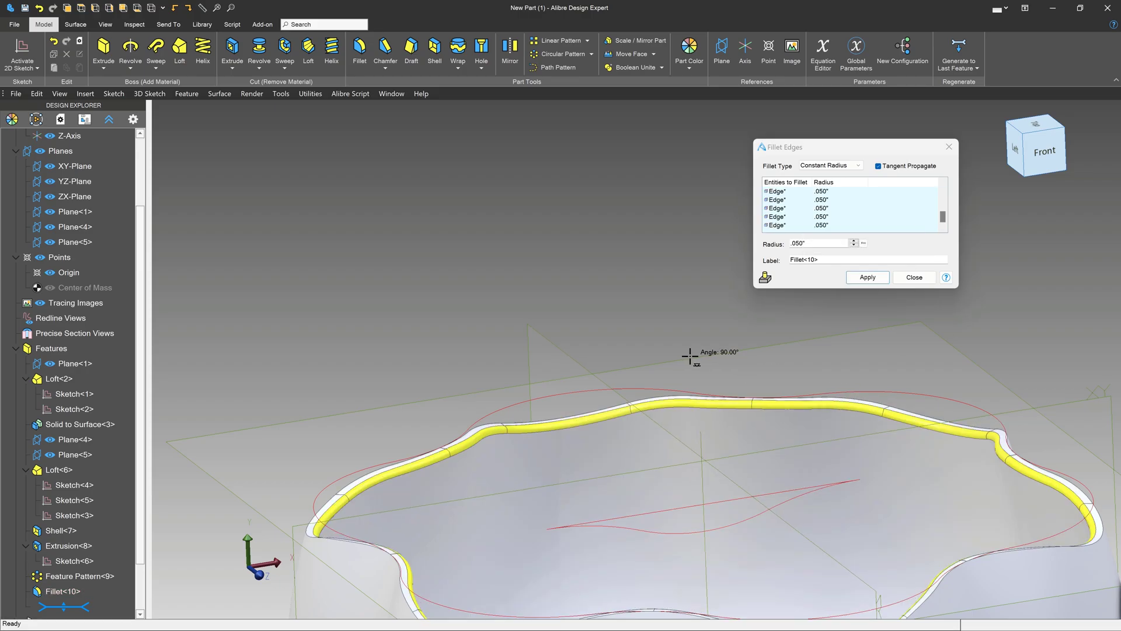
scroll(498, 338, down, 4)
scroll(657, 484, up, 3)
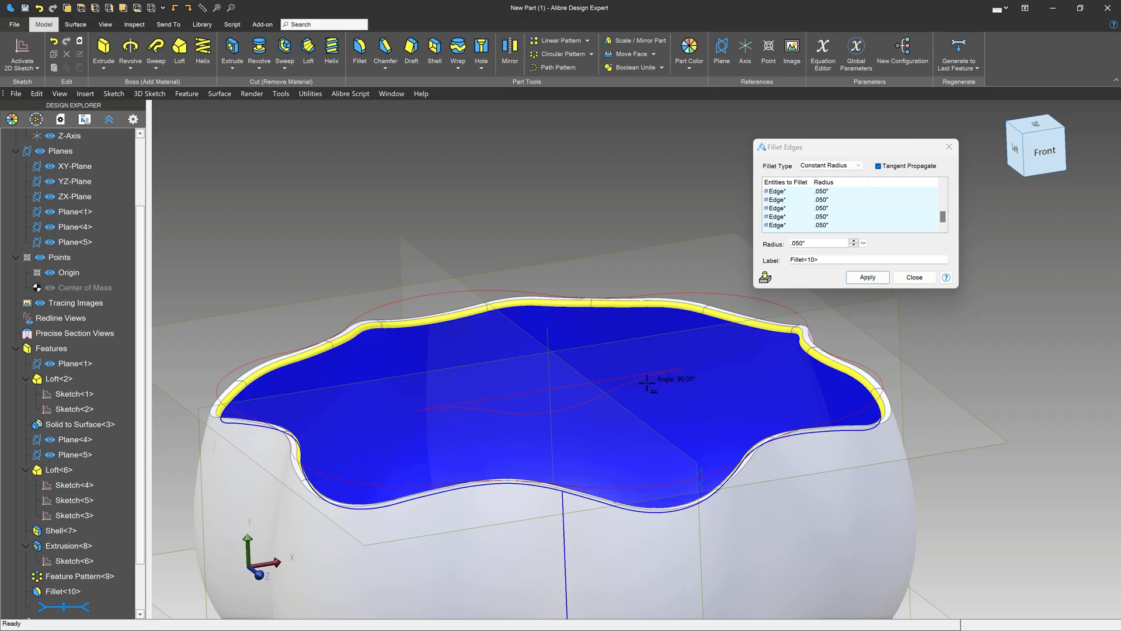
click(868, 279)
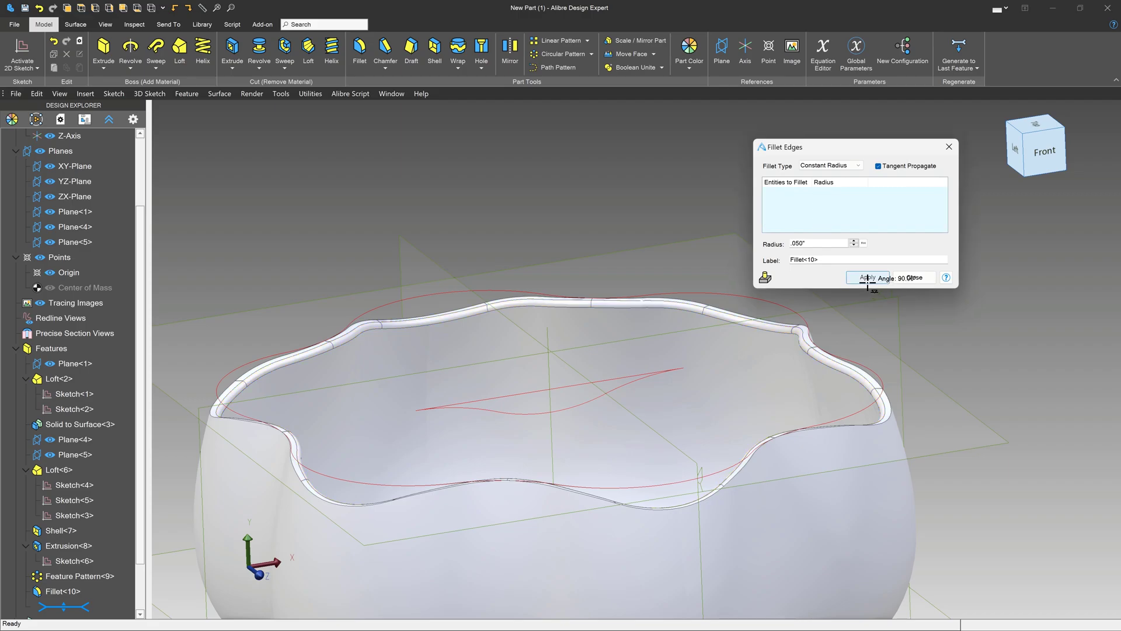
Step: Fillet the outer rim edges all around the bowl's opening with a 0.05-inch radius and finish filleting
click(828, 353)
scroll(575, 496, up, 5)
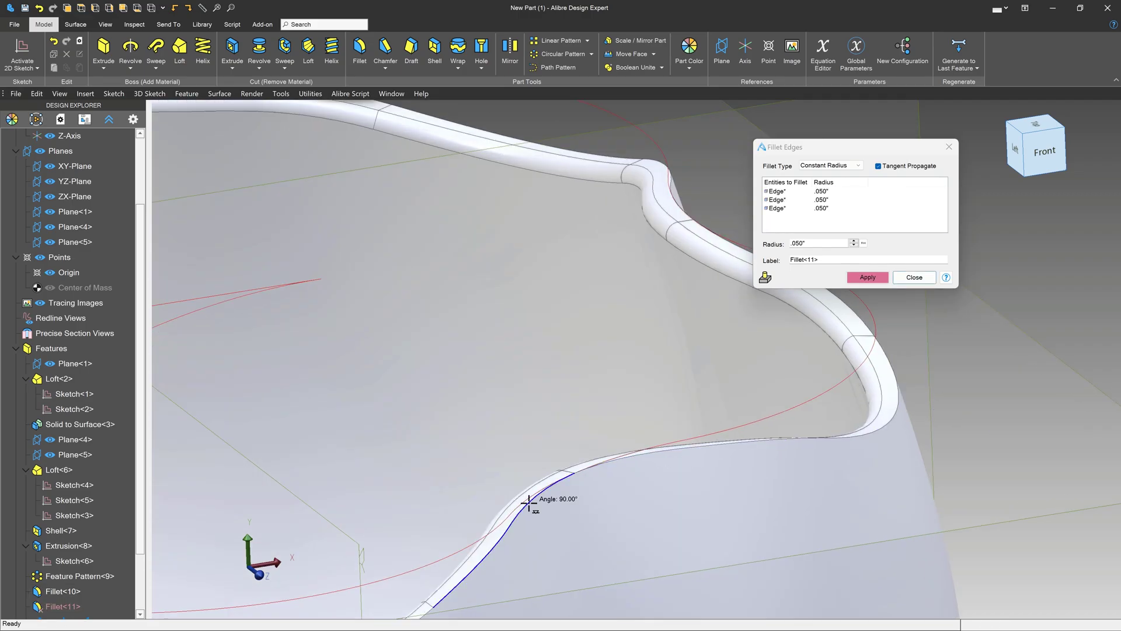
scroll(583, 367, up, 5)
scroll(368, 325, down, 3)
scroll(296, 332, up, 3)
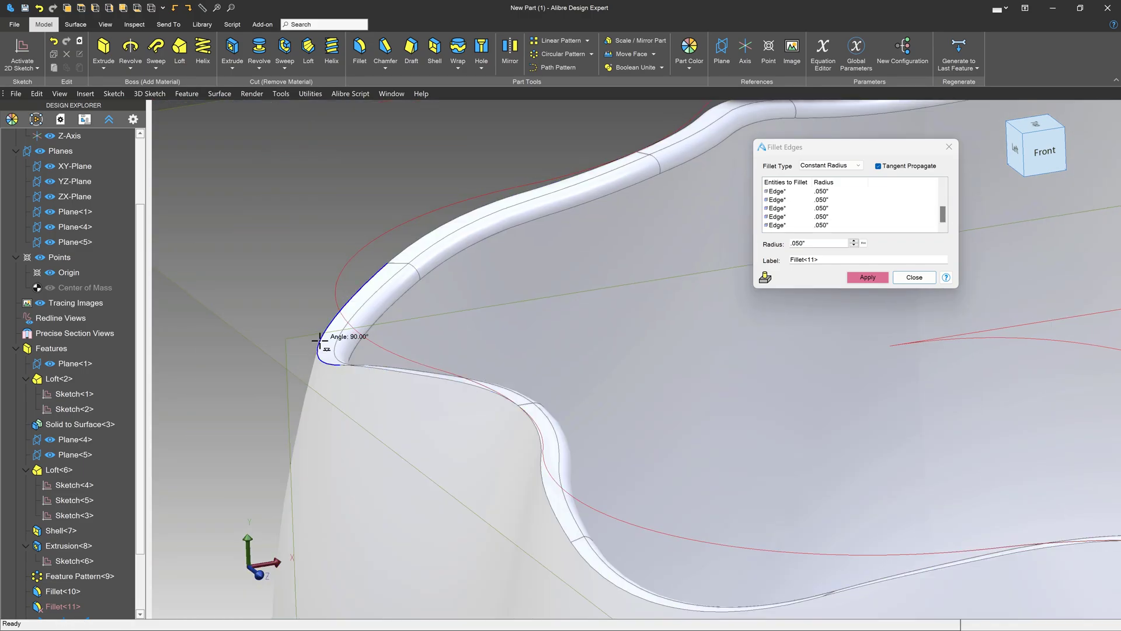
scroll(578, 300, up, 3)
scroll(578, 300, down, 8)
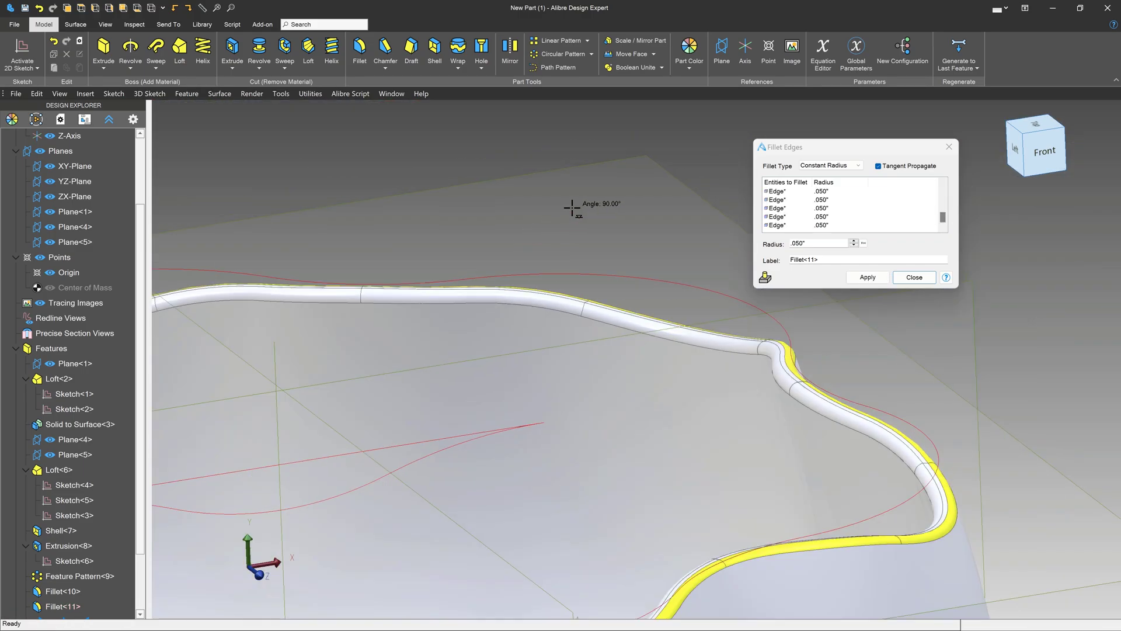
click(869, 277)
click(912, 277)
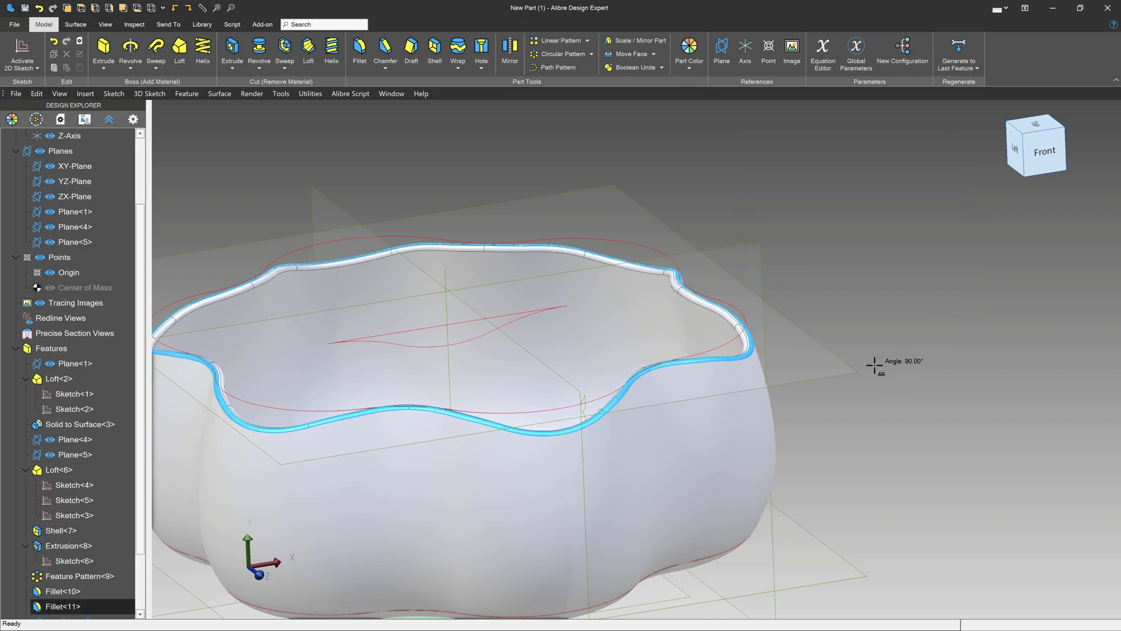
Step: Stitch the flared base surface under the bowl using the Stitch to Solid option
scroll(674, 259, down, 3)
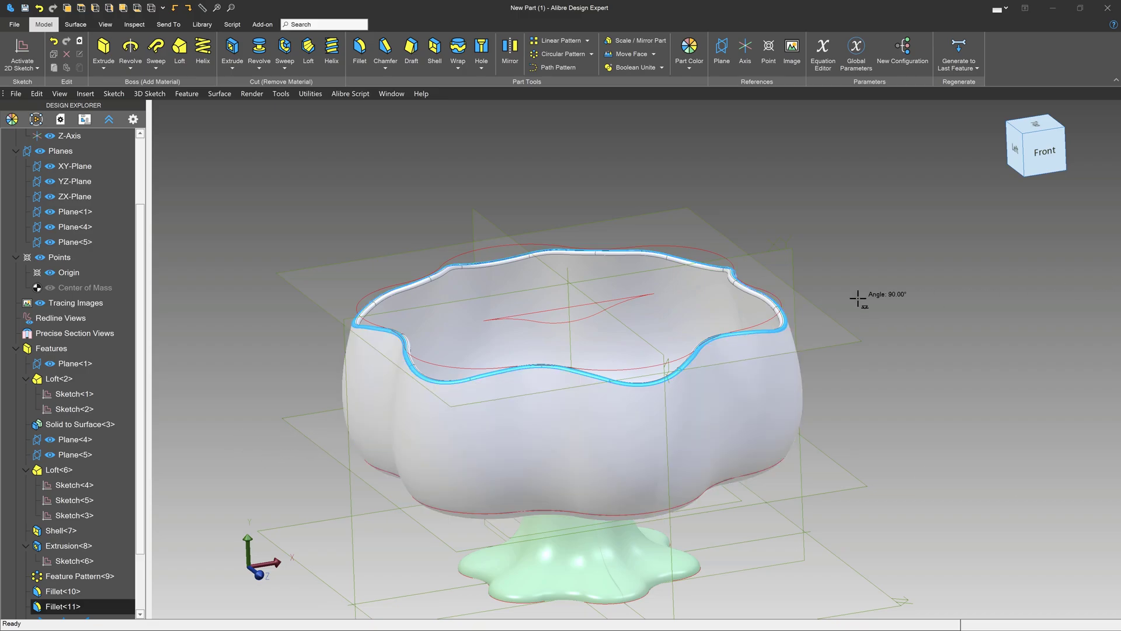
scroll(858, 299, down, 3)
scroll(726, 425, up, 4)
middle_drag(723, 412, 710, 330)
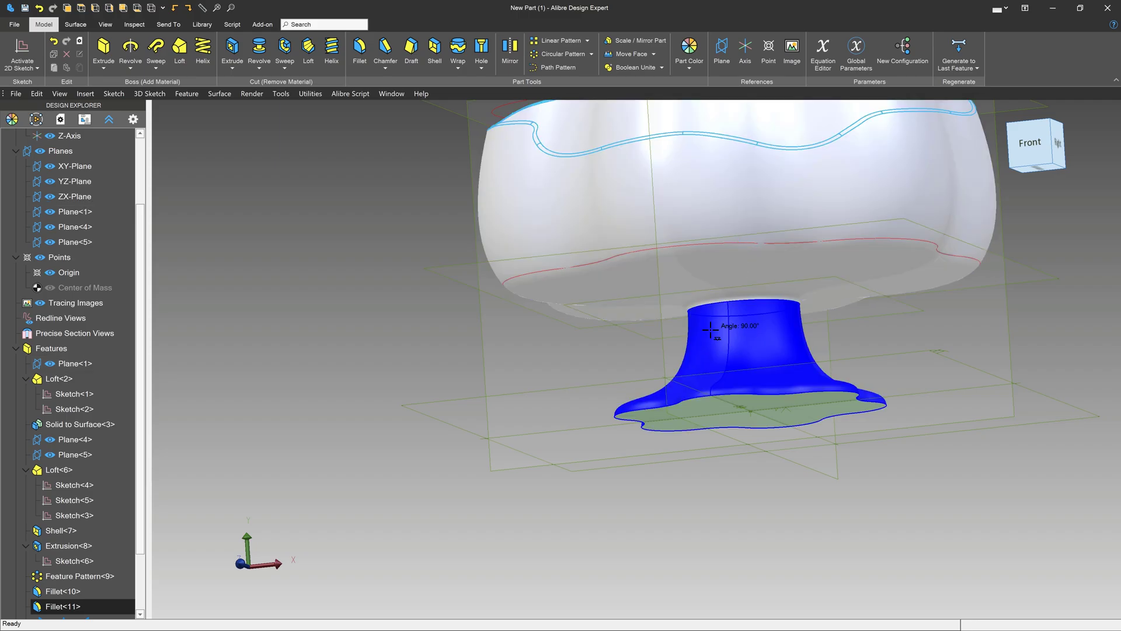
scroll(703, 332, down, 4)
scroll(779, 335, up, 3)
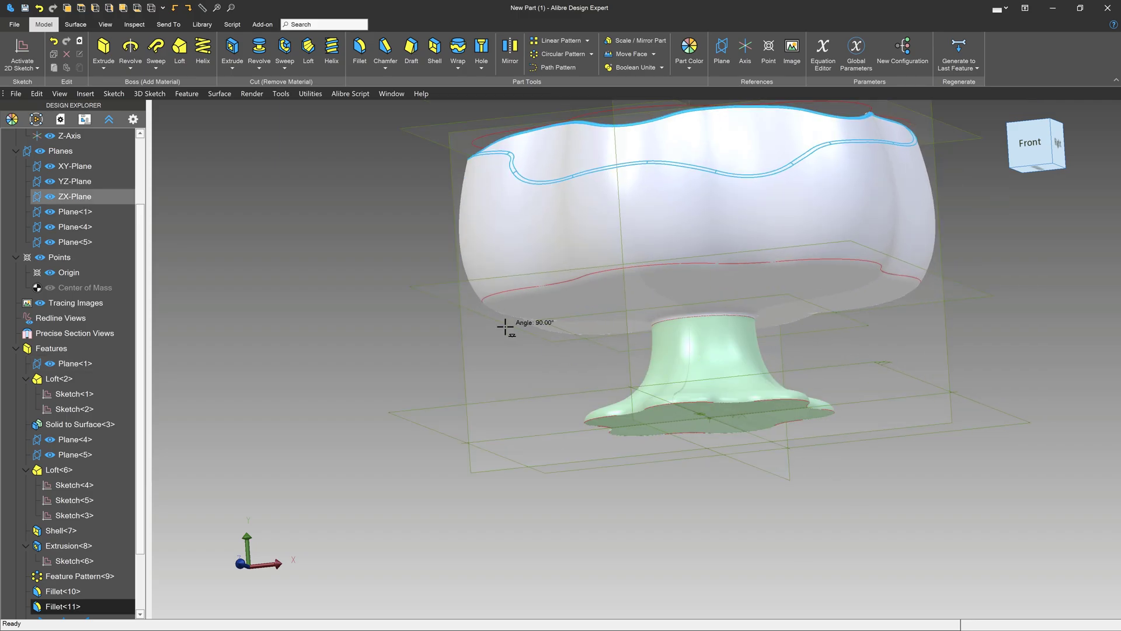
click(75, 24)
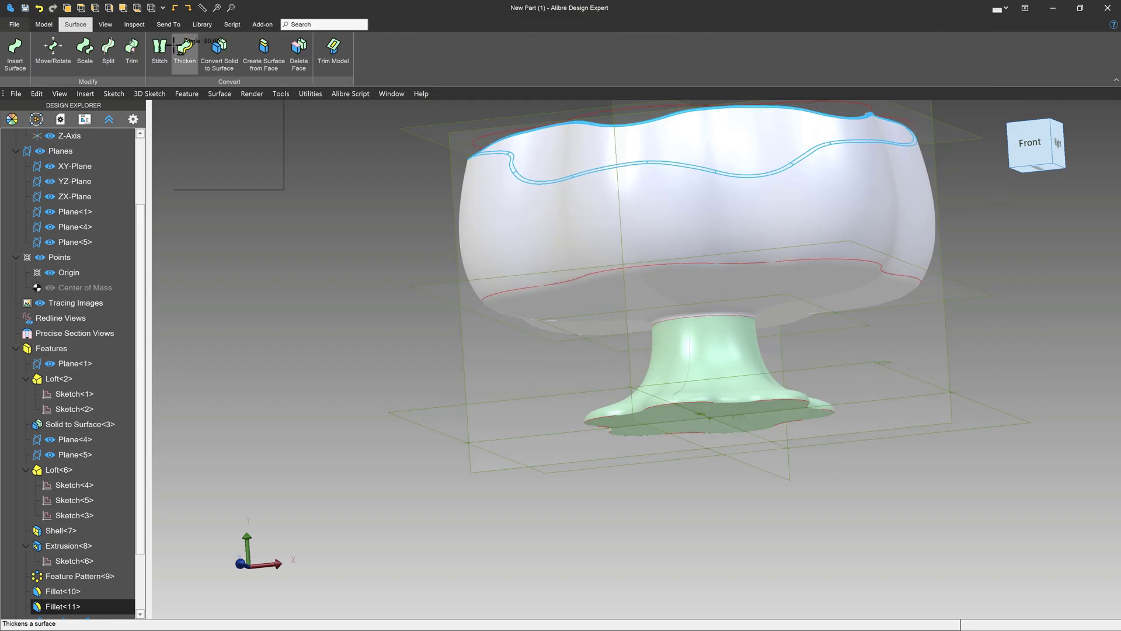
click(159, 47)
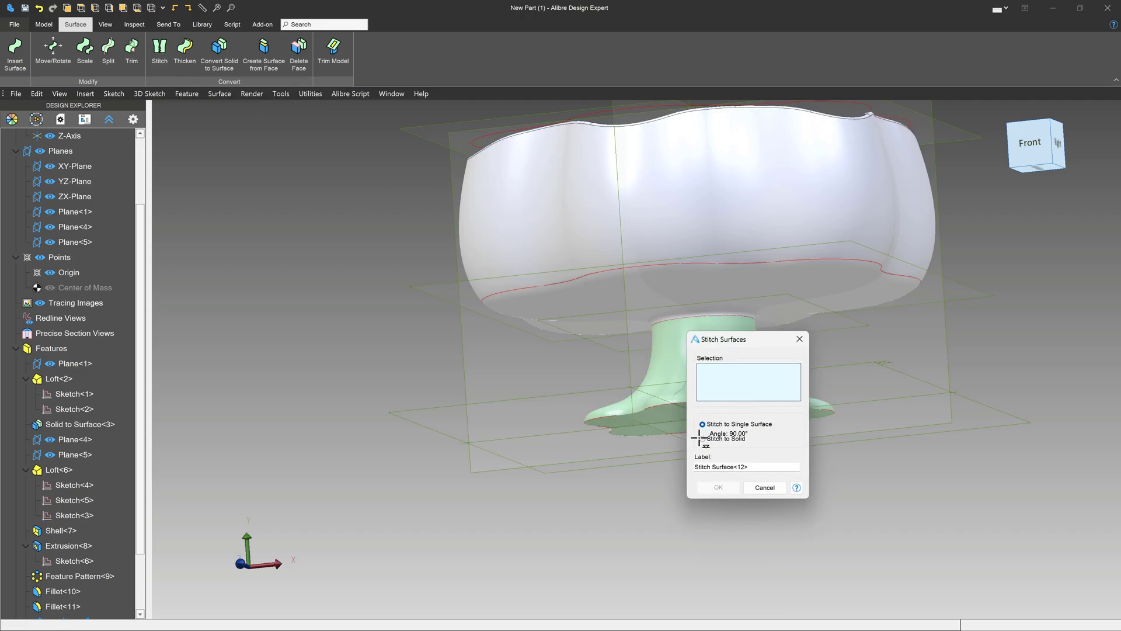
click(631, 426)
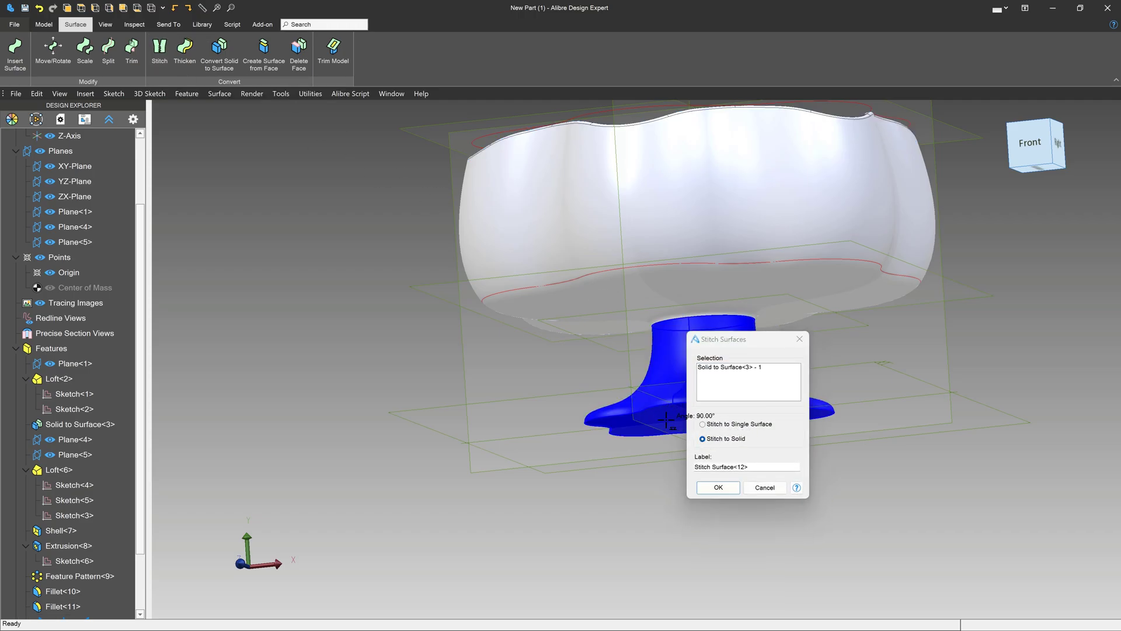
click(718, 487)
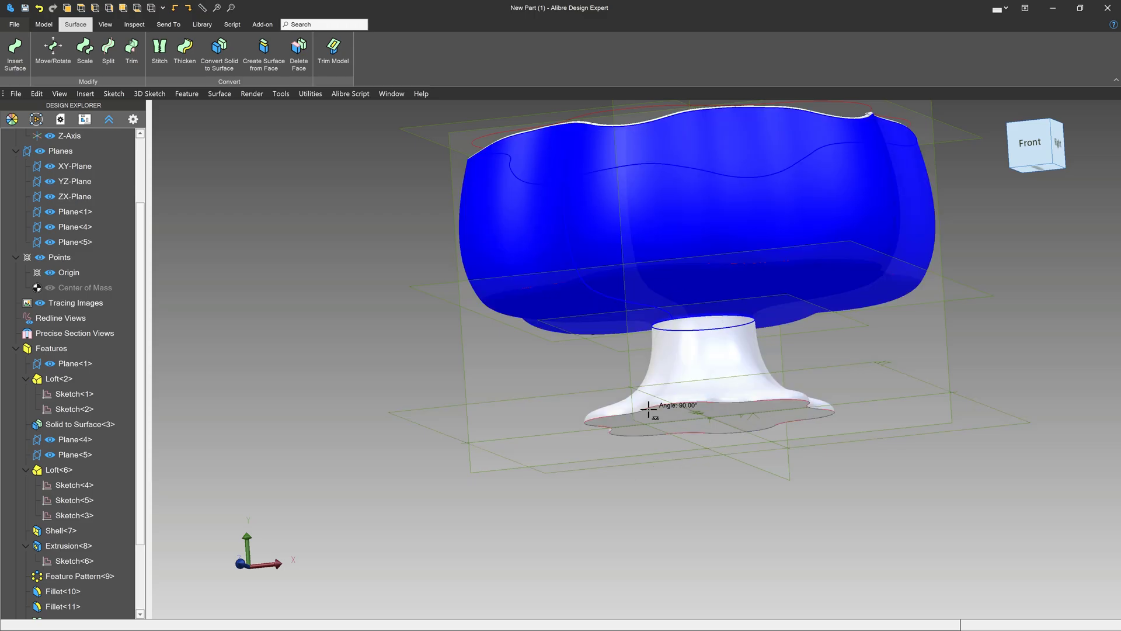
Step: Fillet the circular edge on the bowl's inner floor above the base with a 0.5-inch constant radius
middle_drag(671, 385, 689, 412)
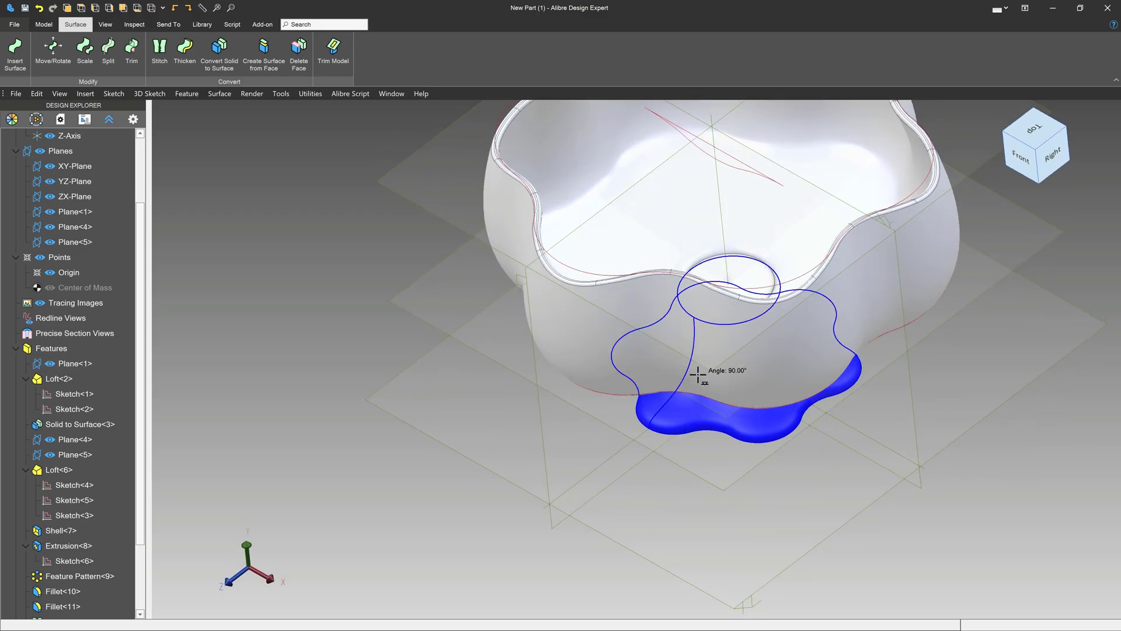
scroll(615, 455, down, 2)
scroll(741, 327, up, 8)
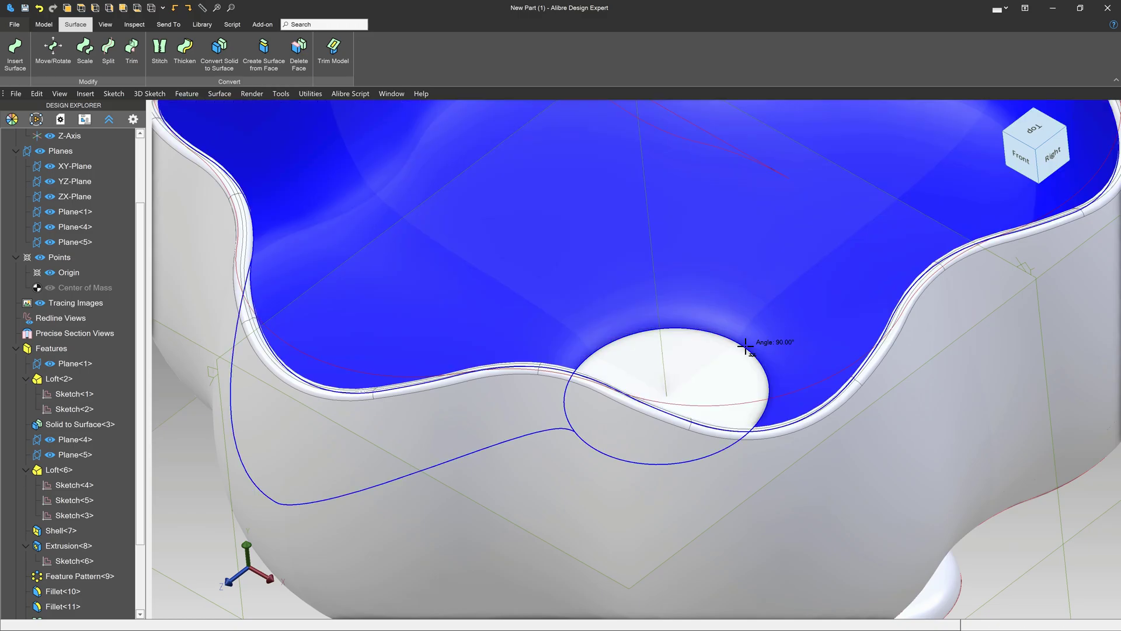
click(745, 347)
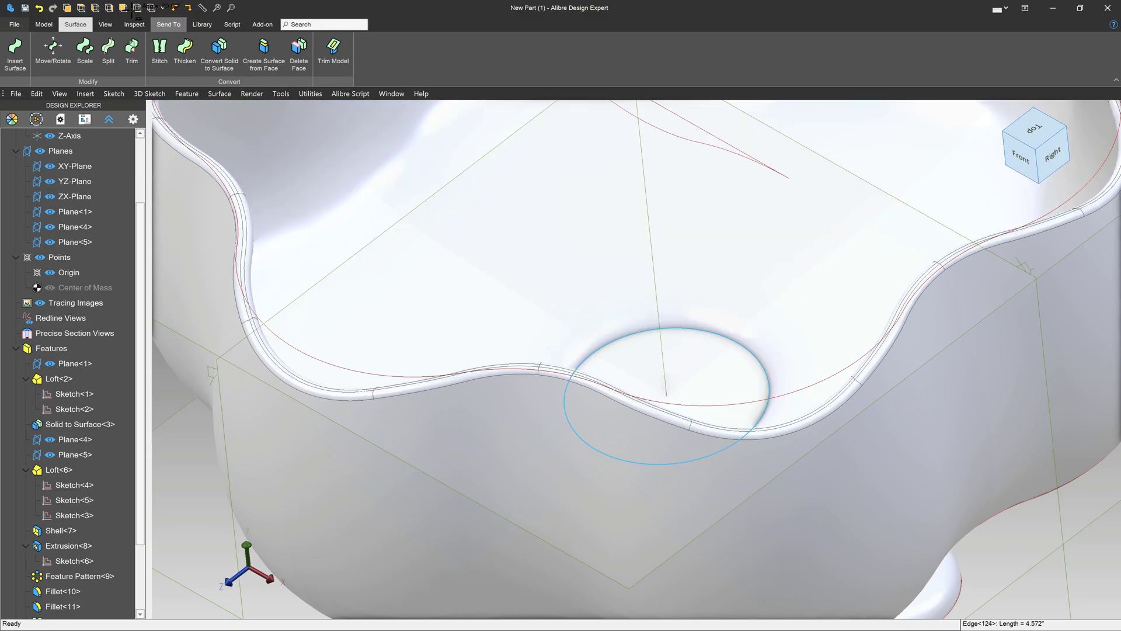
click(44, 24)
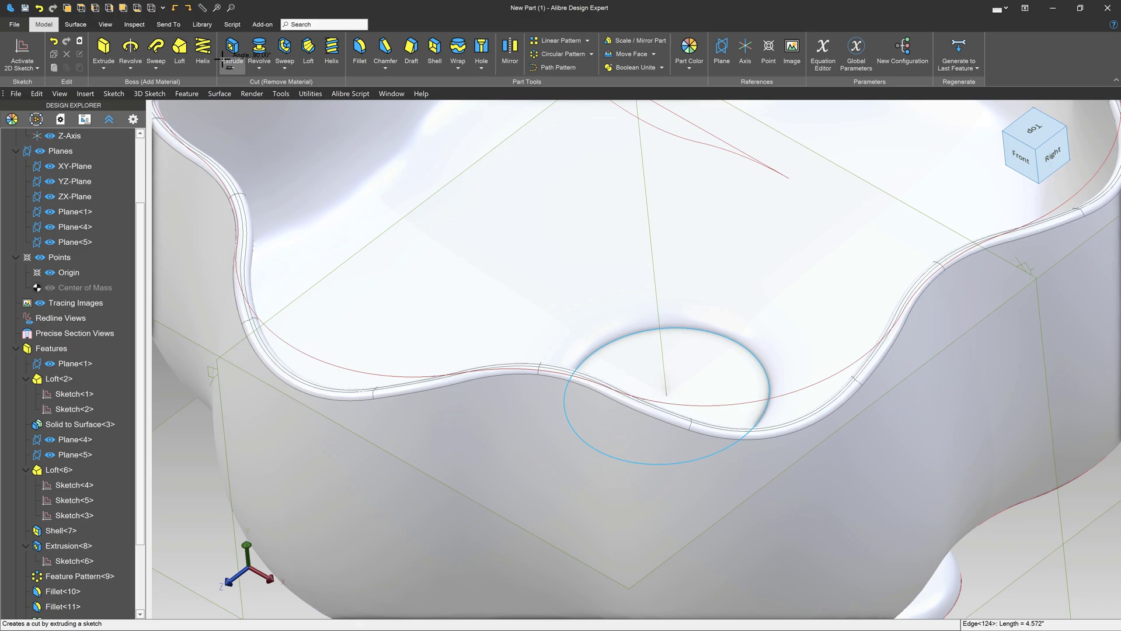
click(359, 50)
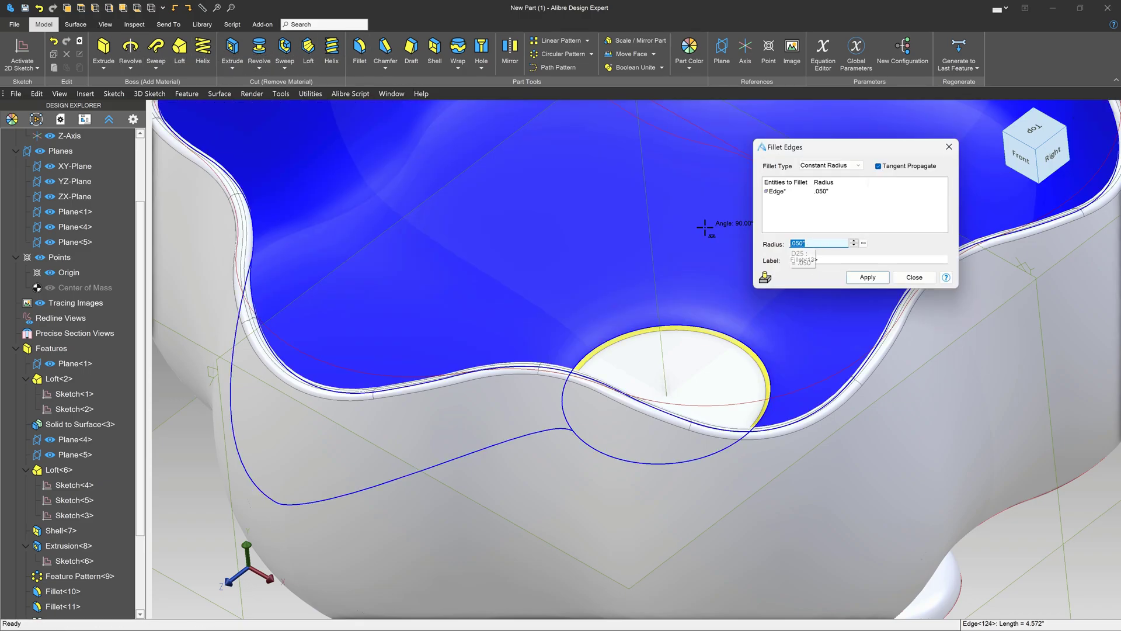
click(888, 214)
click(868, 277)
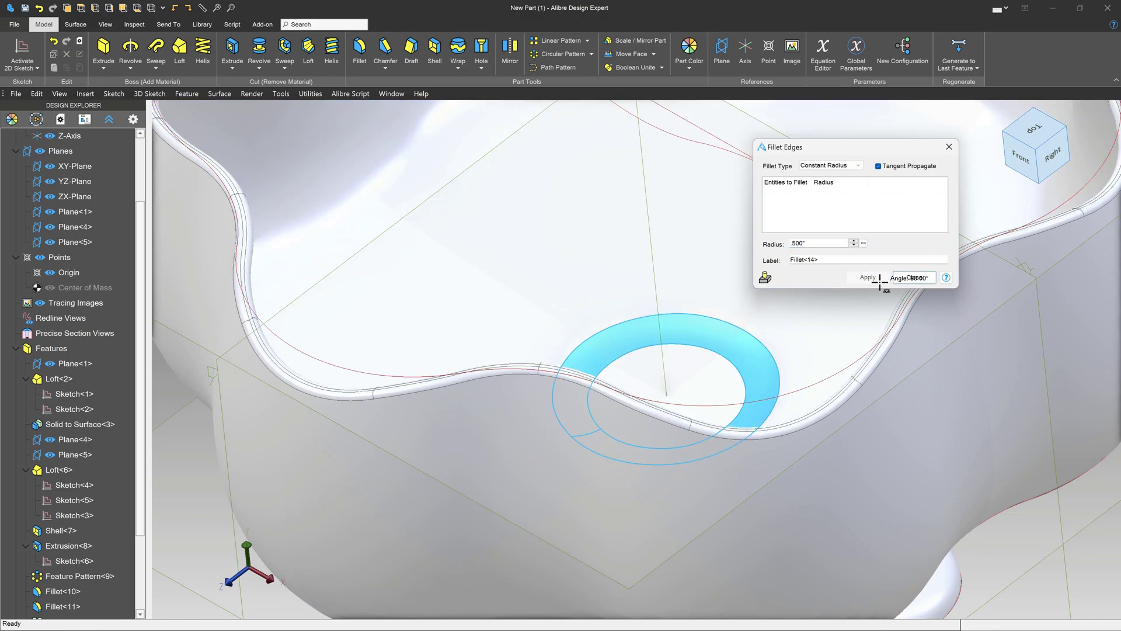
Step: Finish filleting and create a surface from the bowl's outer face together with the flared base's outer face
click(915, 278)
scroll(721, 276, down, 3)
scroll(721, 277, down, 5)
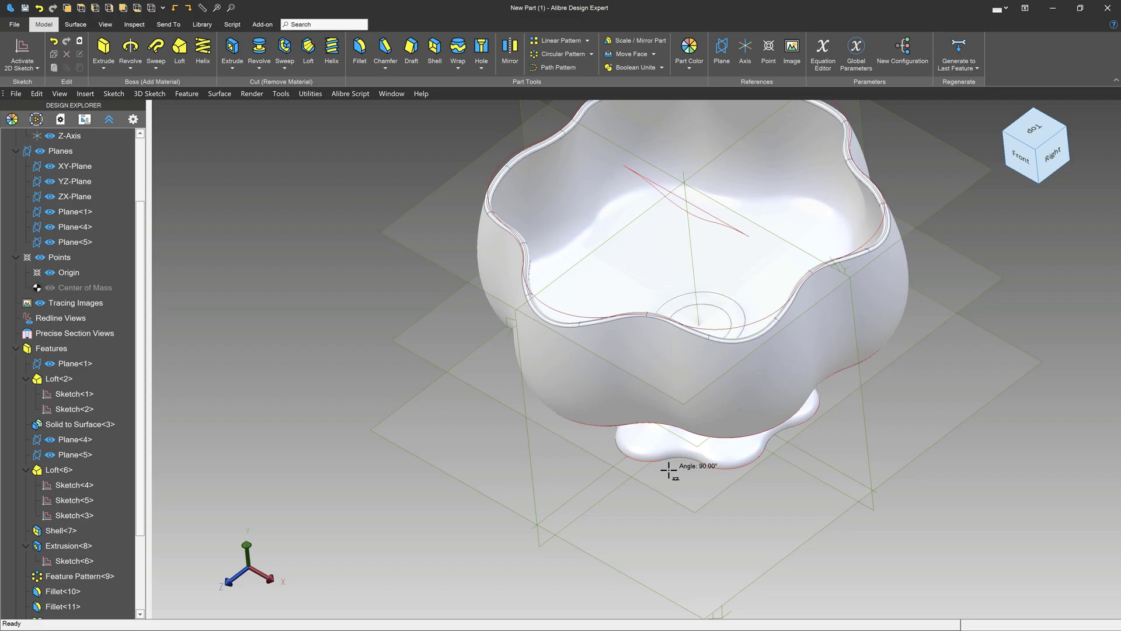
mouse_move(671, 463)
middle_down()
mouse_move(683, 453)
mouse_move(674, 463)
middle_up()
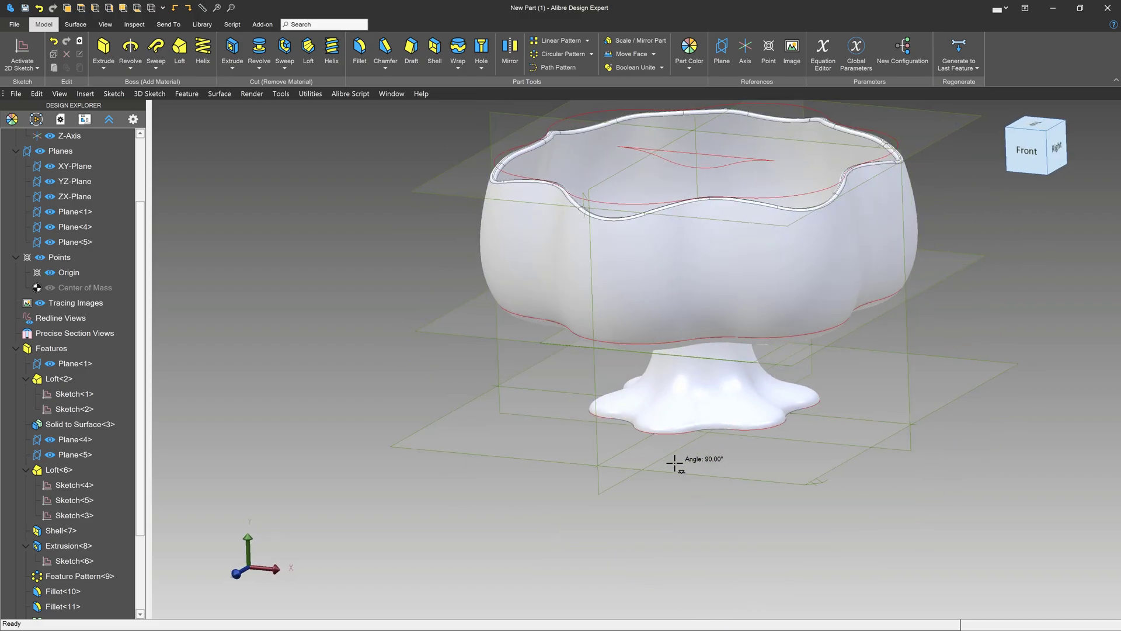
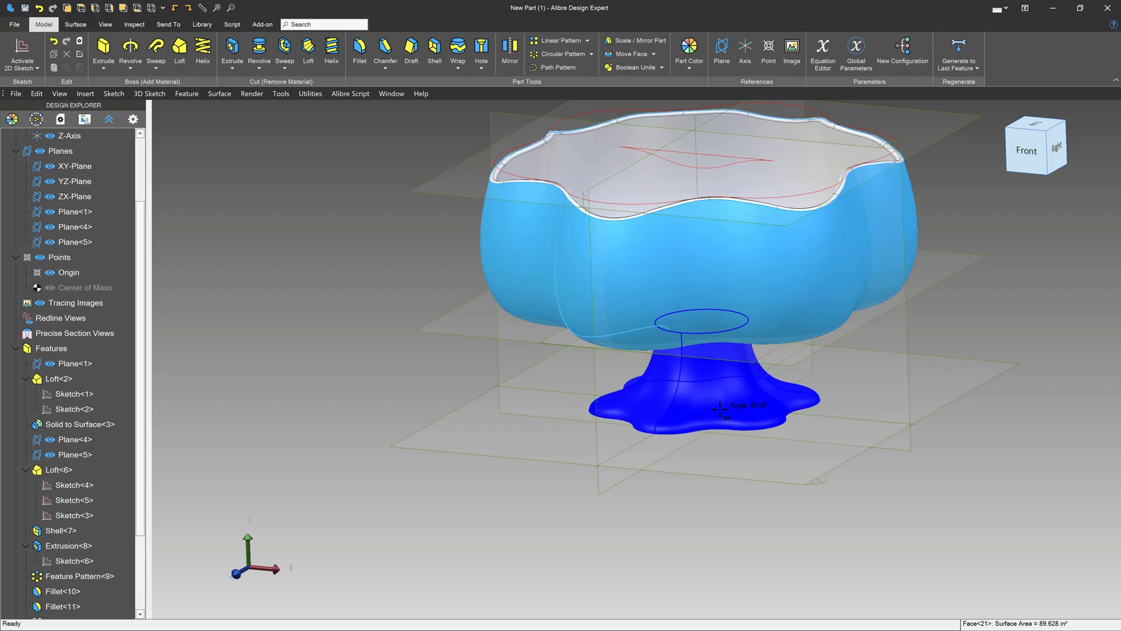
middle_drag(759, 478, 754, 444)
click(75, 24)
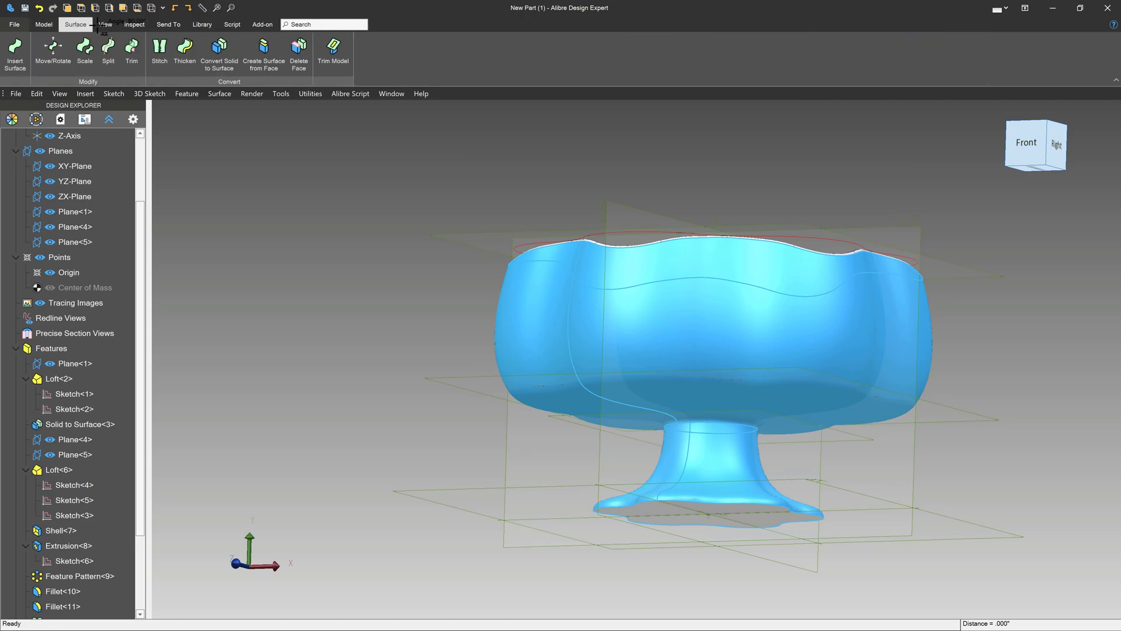
click(258, 52)
click(609, 419)
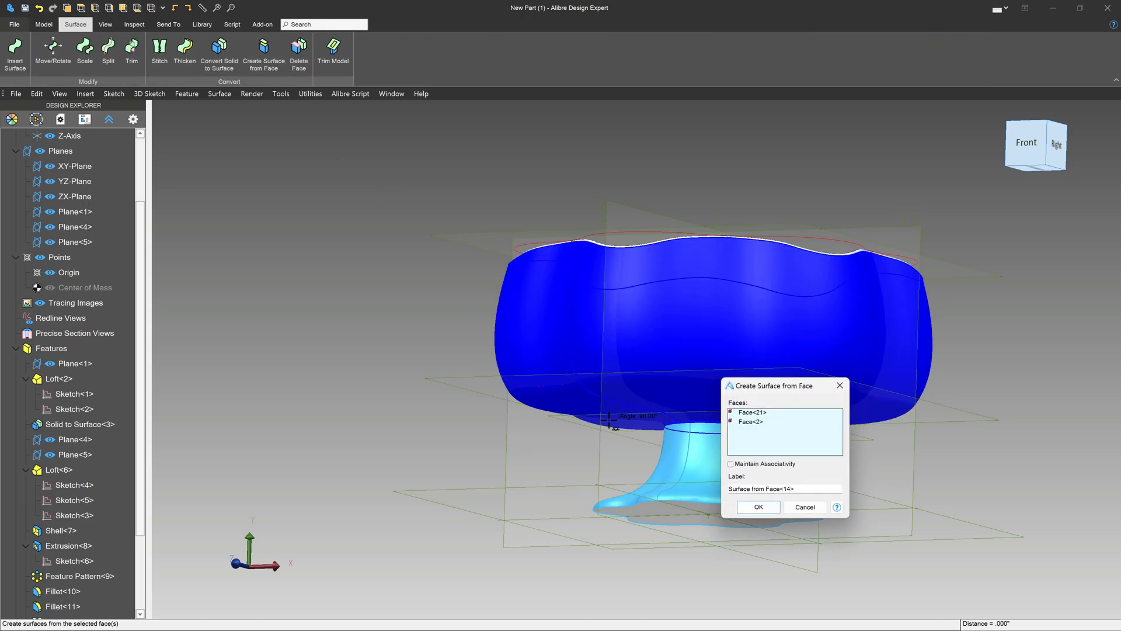
click(759, 506)
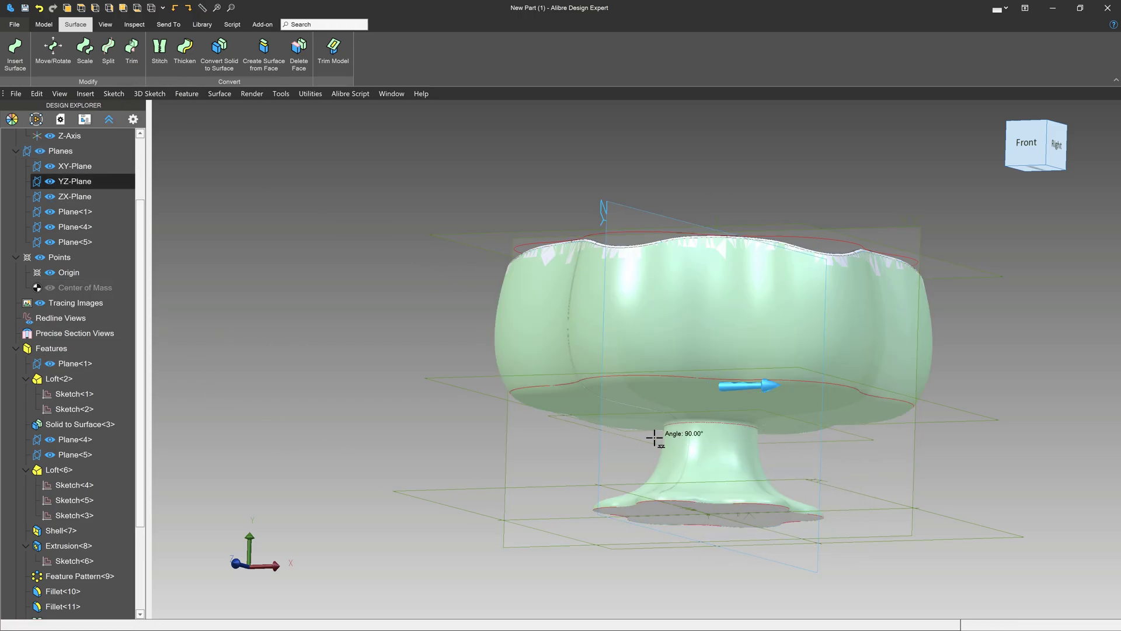
Step: Convert the solid bowl body to a surface
middle_drag(536, 322, 533, 331)
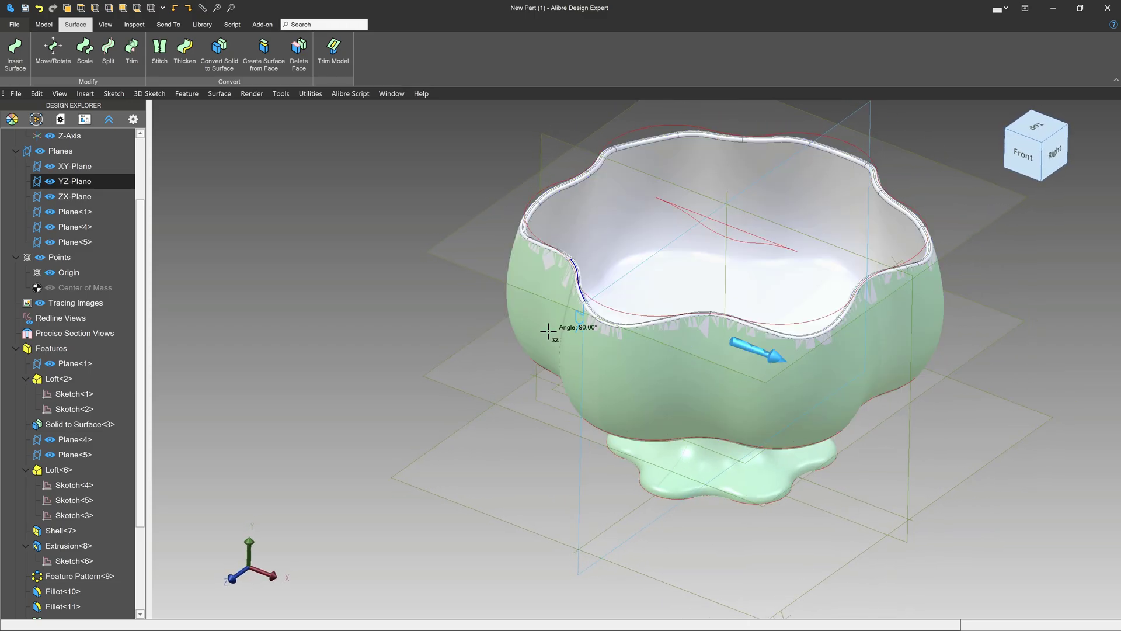
scroll(520, 385, down, 4)
scroll(538, 395, up, 4)
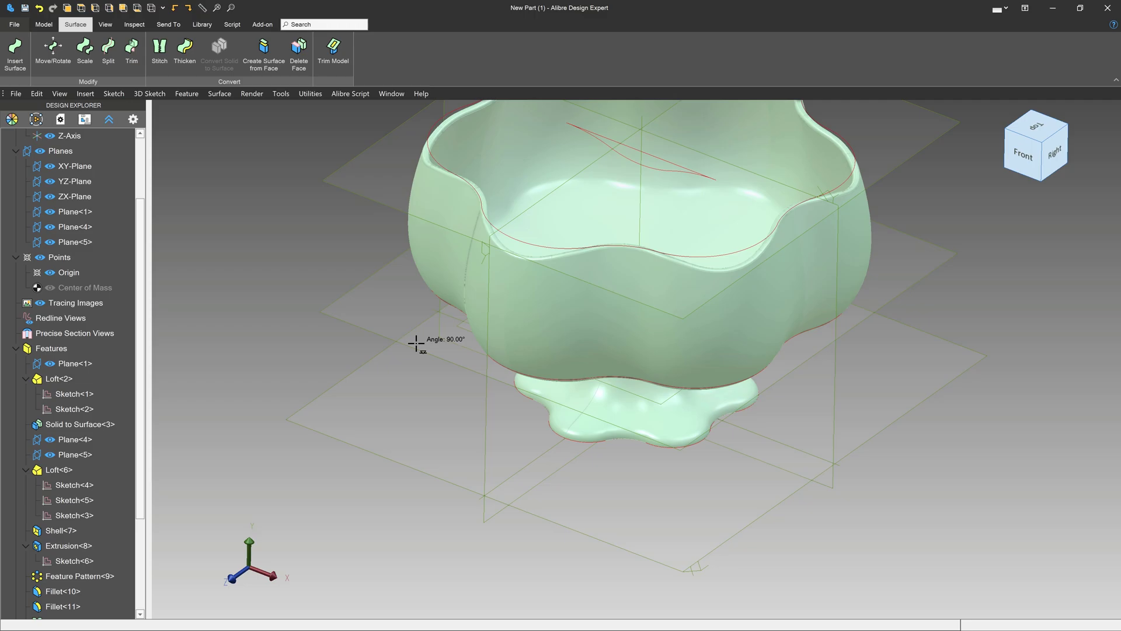
scroll(416, 343, down, 3)
middle_drag(416, 338, 499, 319)
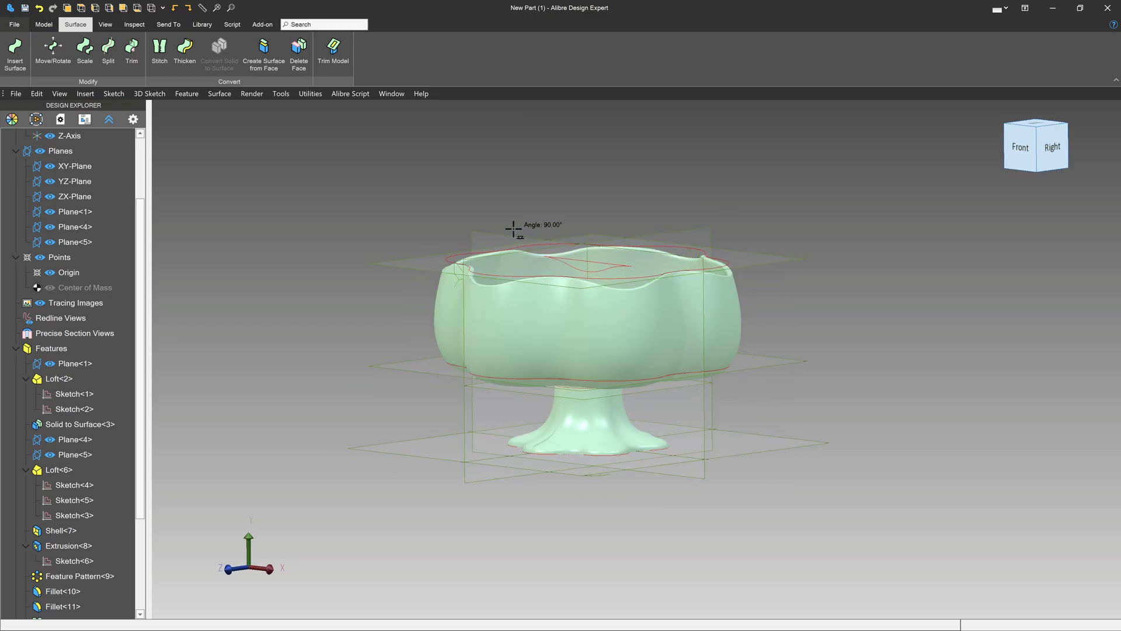
Step: Sketch a winding S-shaped spline on the XY-Plane, running from the foot of the base up to the bowl's rim
click(533, 235)
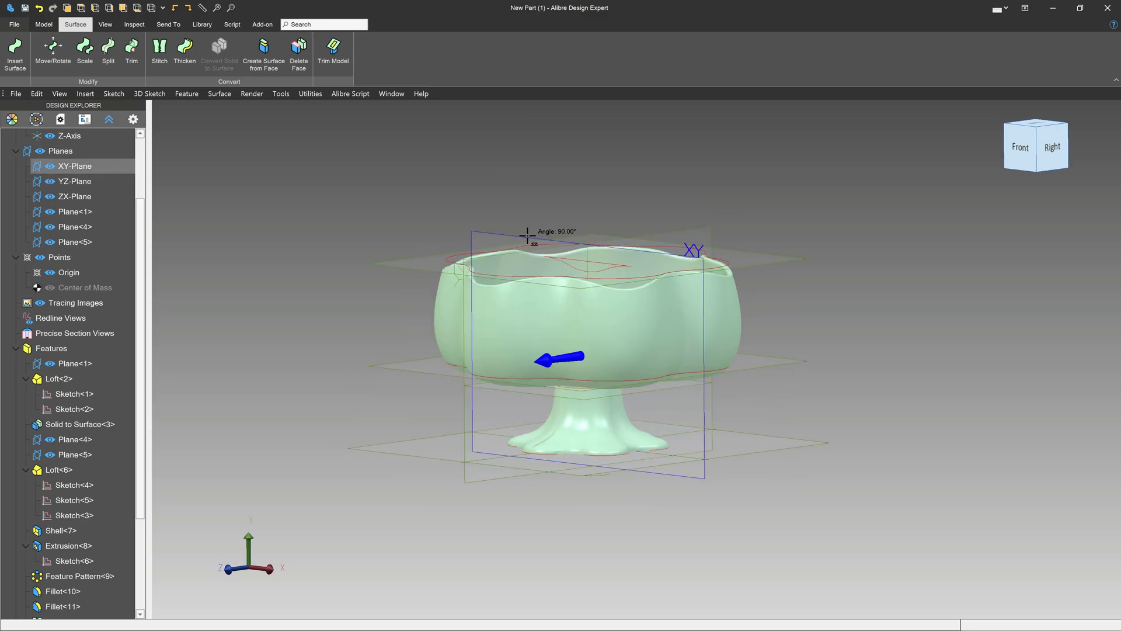
click(44, 24)
click(17, 49)
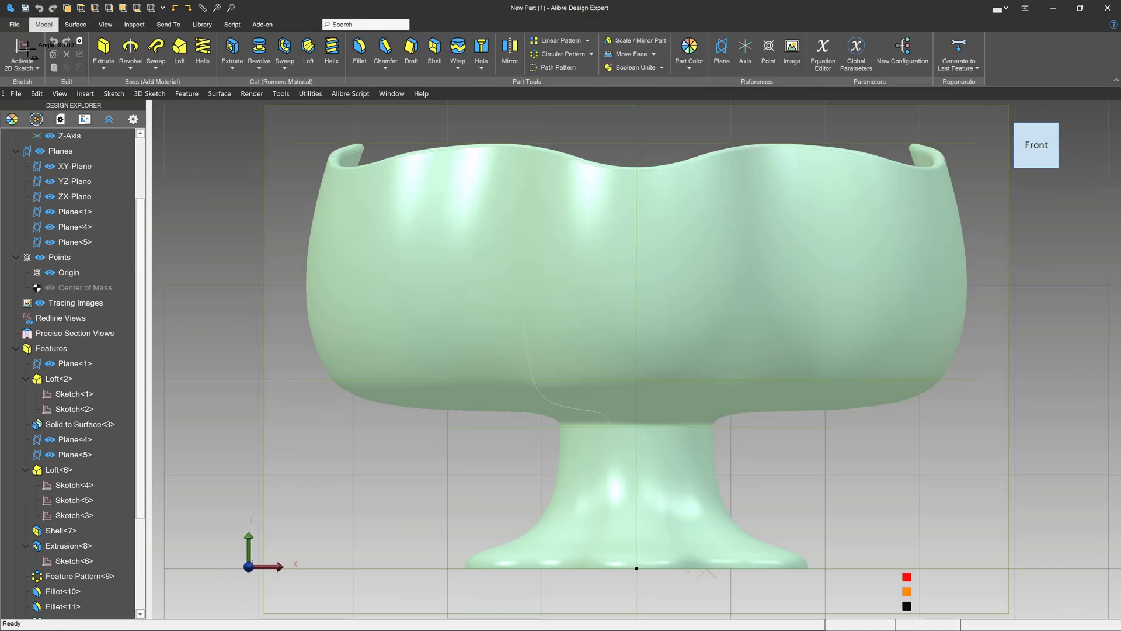
click(309, 47)
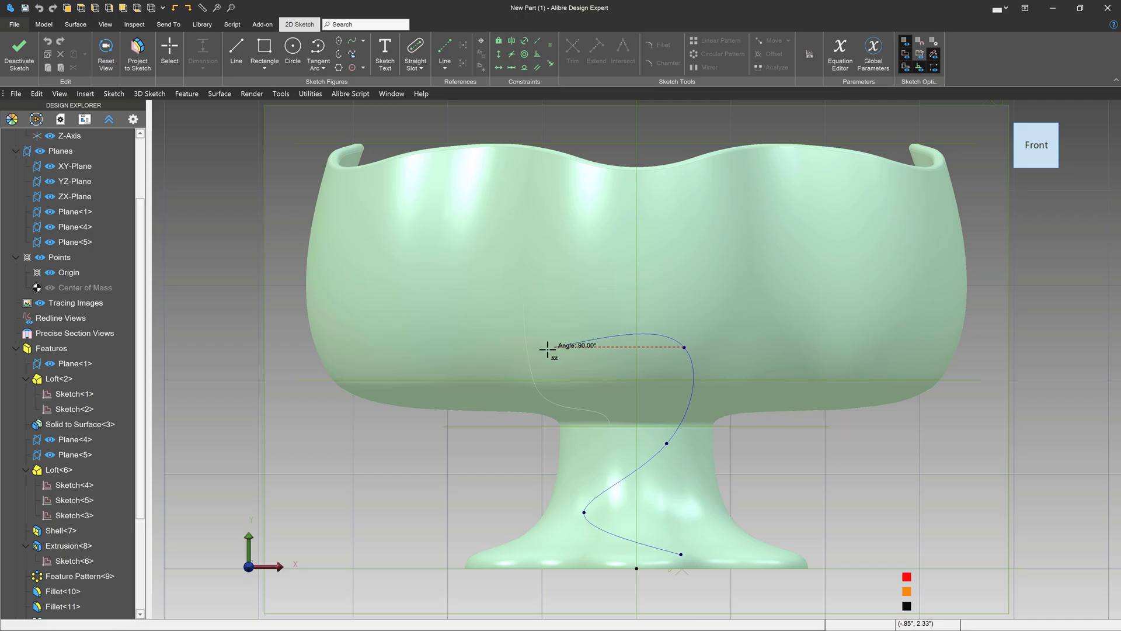
click(554, 274)
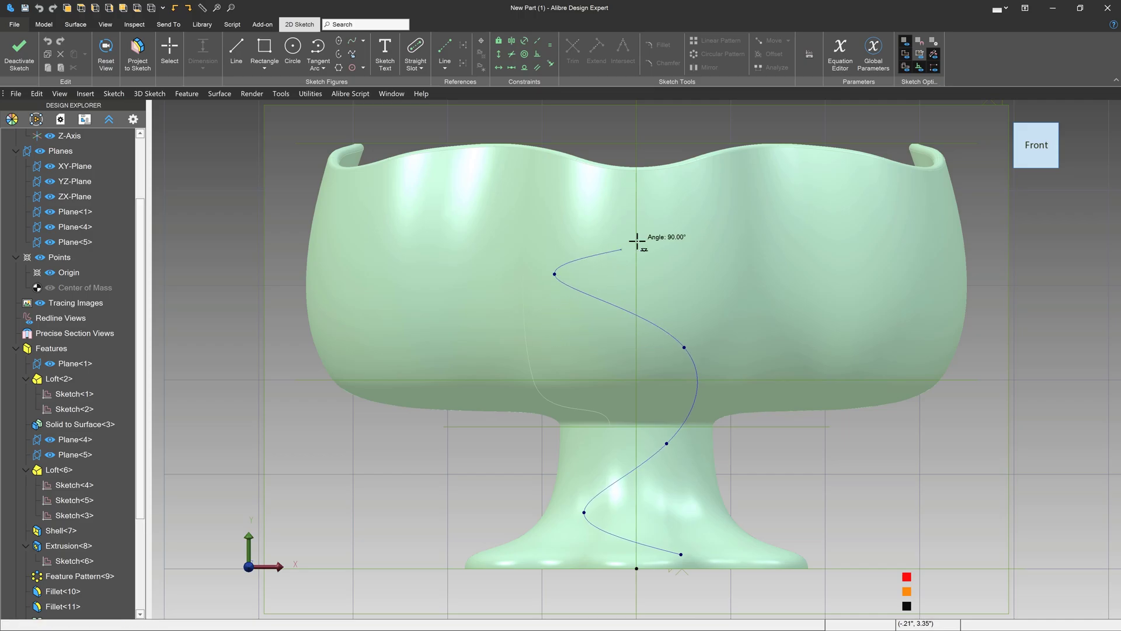
double_click(724, 166)
key(Escape)
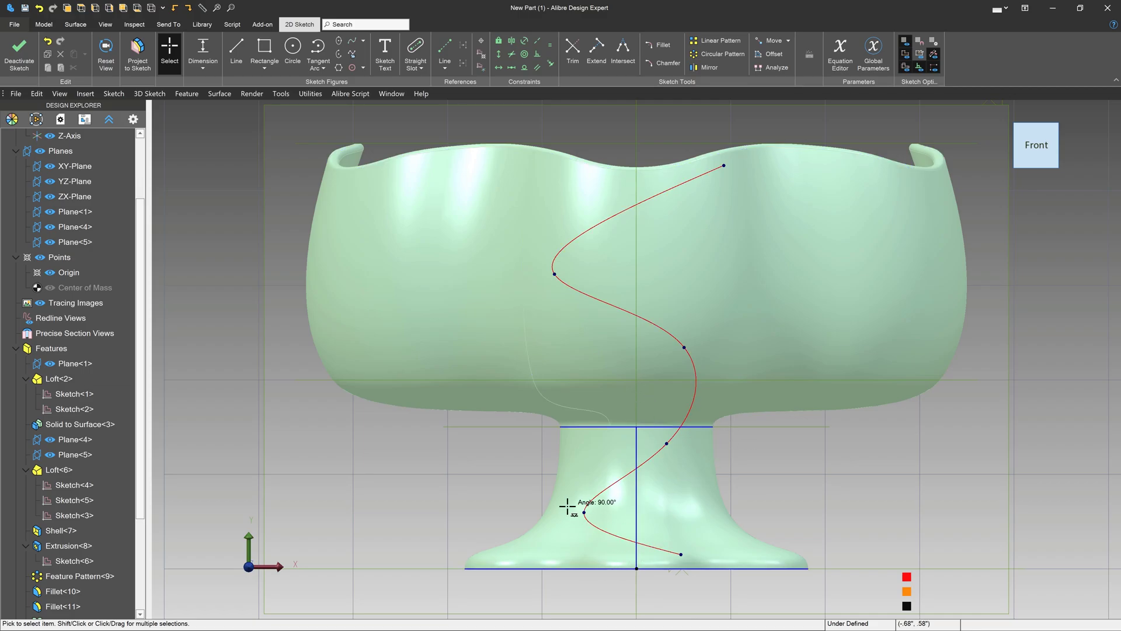
click(14, 46)
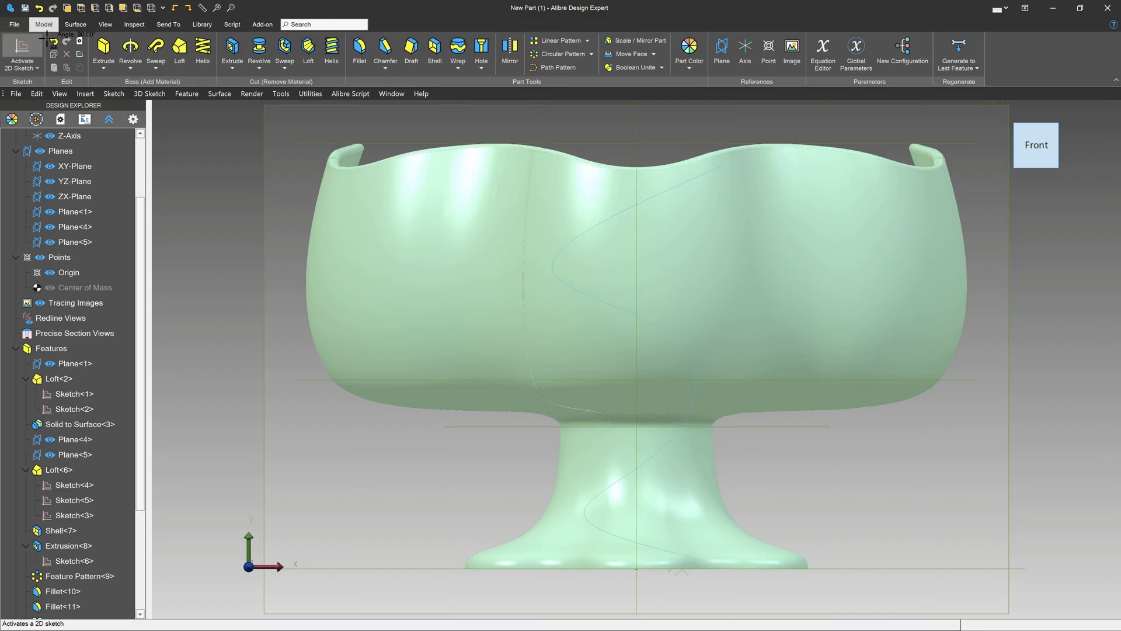
Step: Extrude the spline as a thin boss to a depth of 5 inches with a 0.1-inch wall thickness on side 1
click(101, 58)
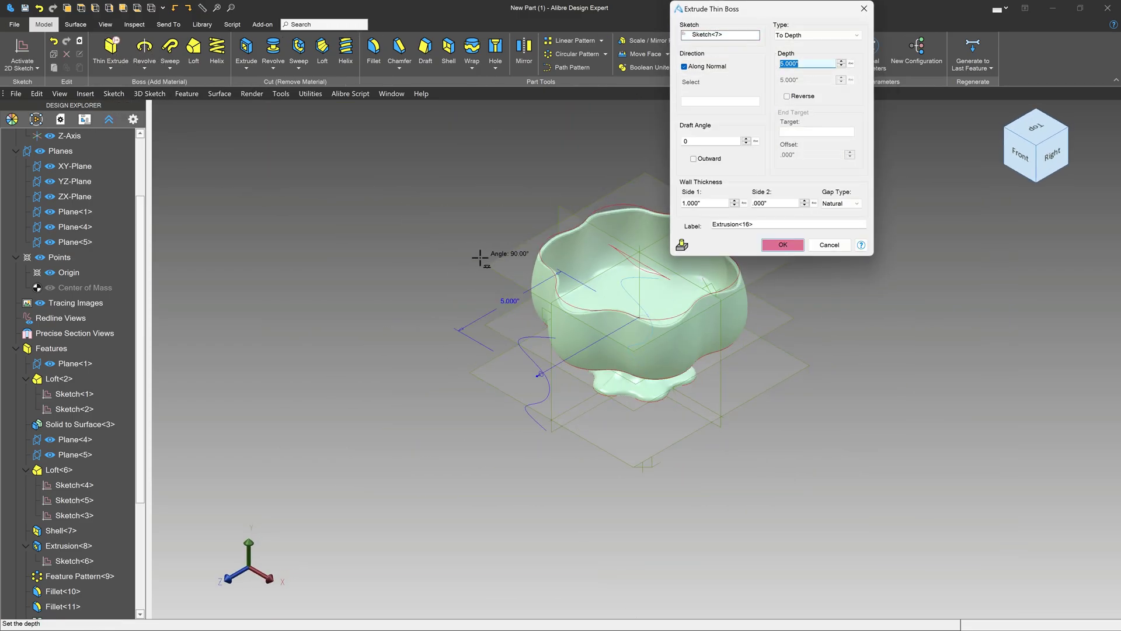
click(708, 203)
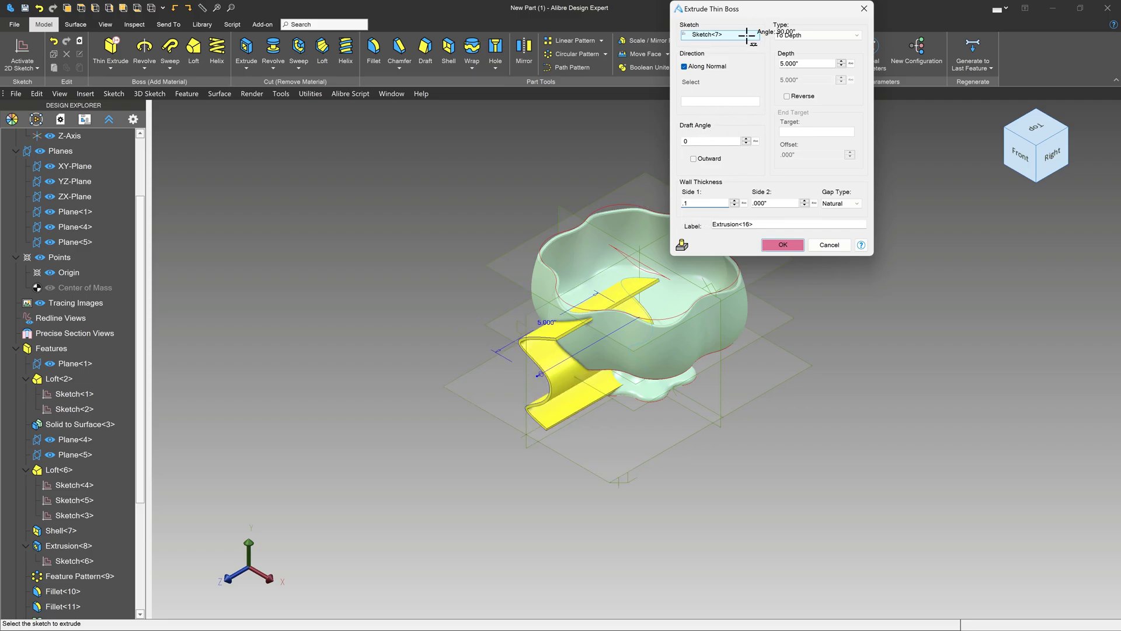
click(779, 244)
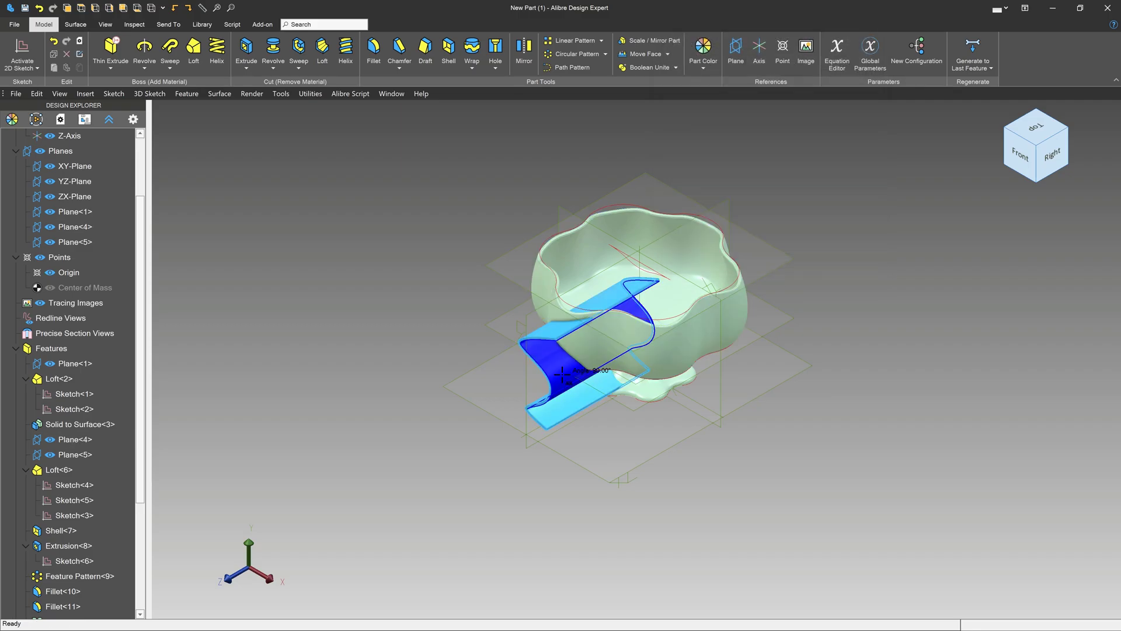
Step: Examine where the wavy thin wall passes through the pedestal and bowl, highlighting its spline sketch for comparison
scroll(433, 333, up, 6)
mouse_move(544, 353)
middle_down()
mouse_move(559, 343)
mouse_move(546, 342)
middle_up()
scroll(561, 518, up, 3)
middle_drag(561, 518, 703, 485)
scroll(595, 462, up, 8)
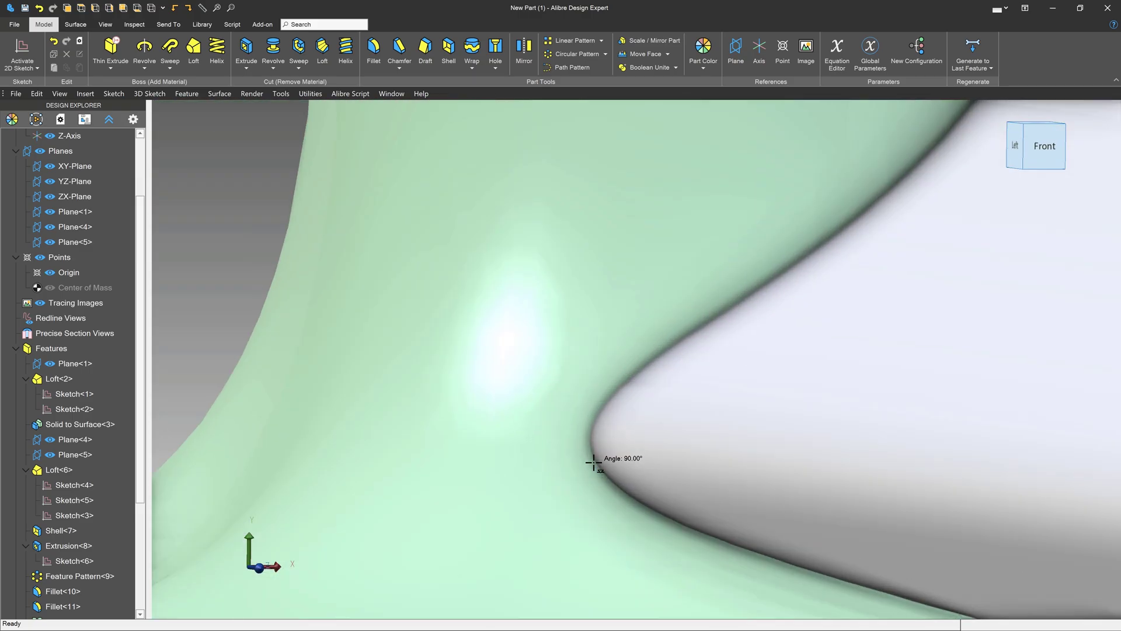
scroll(544, 439, down, 1)
scroll(543, 436, down, 8)
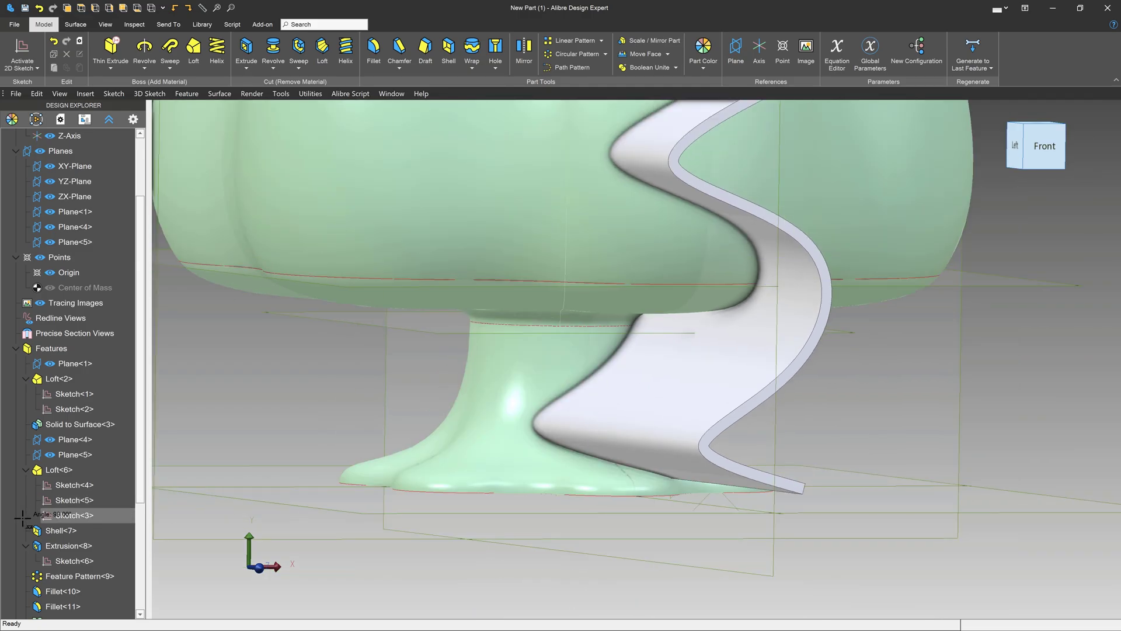
scroll(45, 516, down, 4)
click(74, 530)
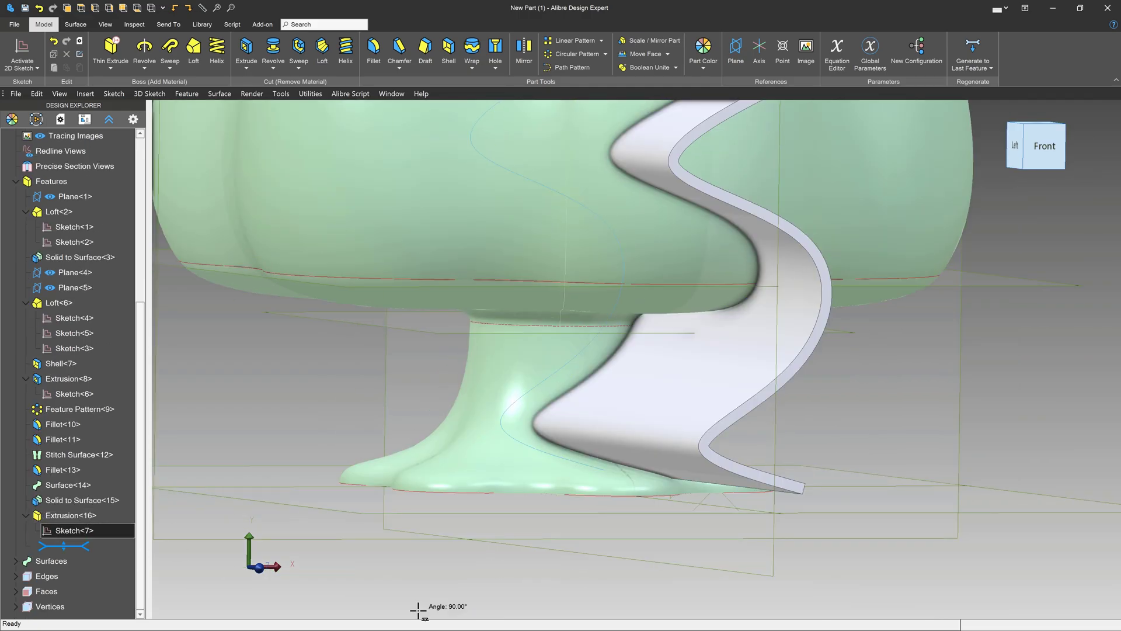
mouse_move(425, 605)
middle_down()
mouse_move(463, 563)
mouse_move(461, 576)
middle_up()
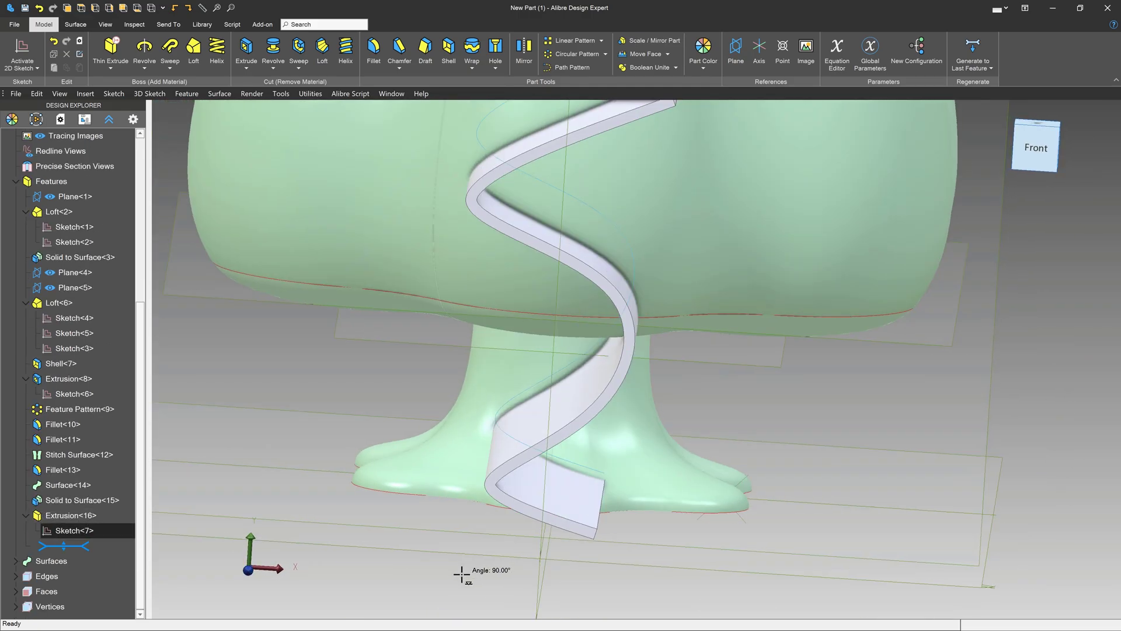
Step: Delete the thin wall's narrow edge faces and one of its broad faces, leaving a single wavy sheet surface
click(548, 428)
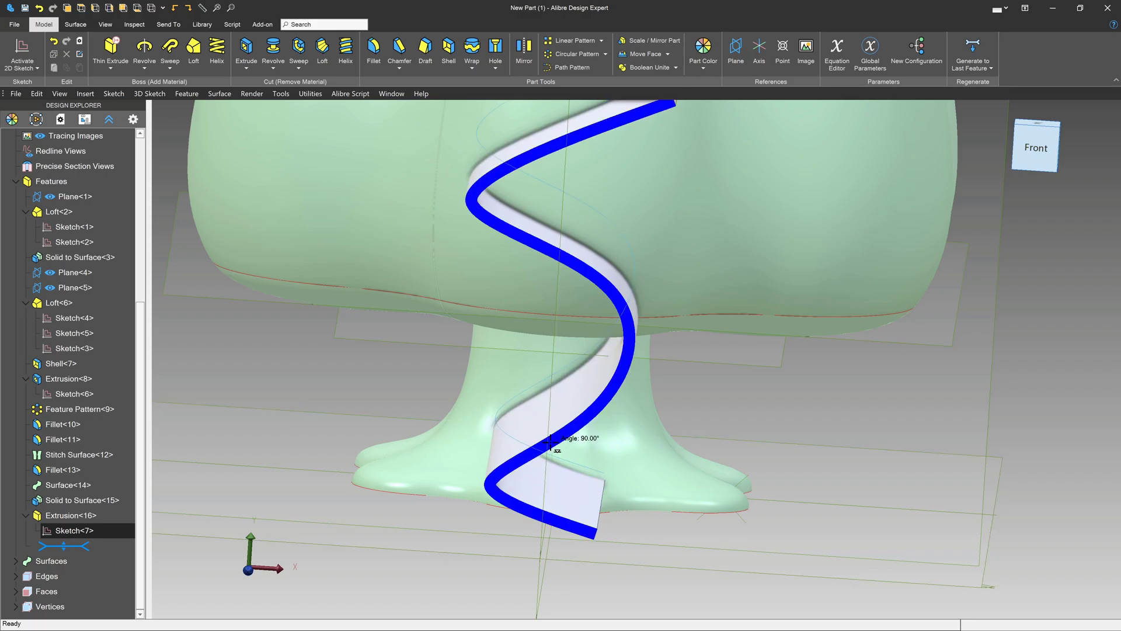
click(78, 24)
click(298, 51)
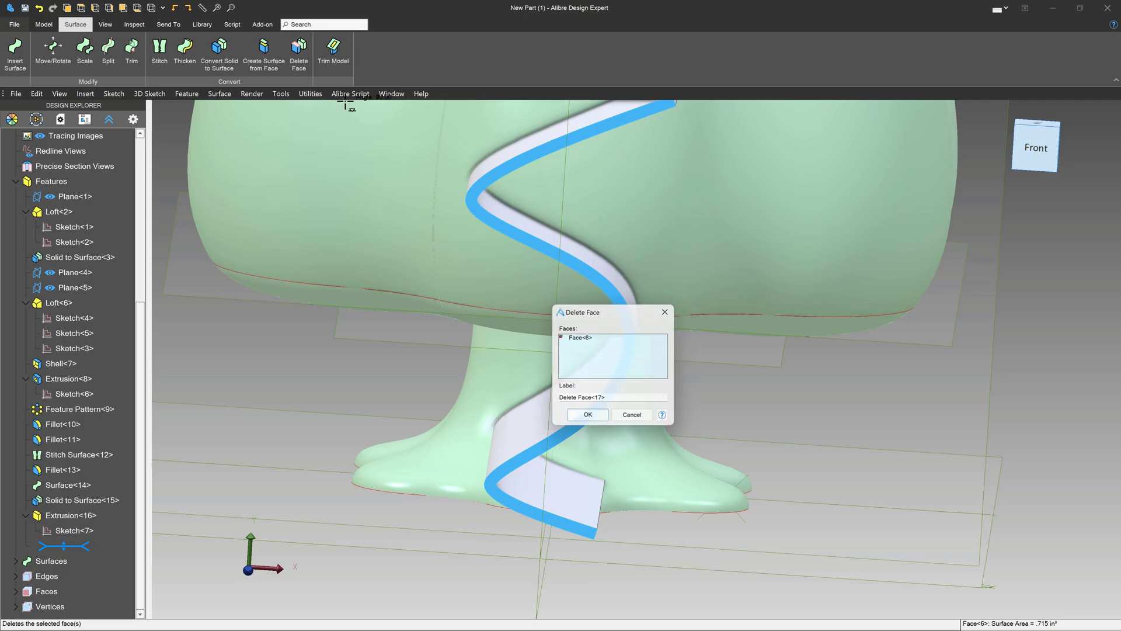
middle_drag(601, 499, 541, 498)
click(541, 497)
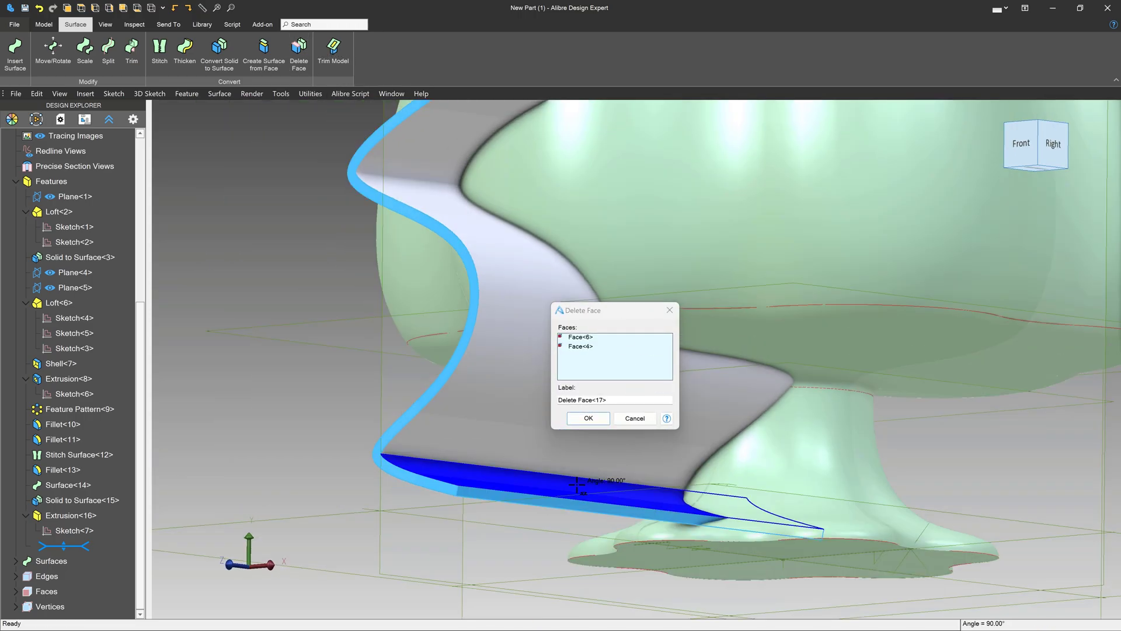
click(479, 465)
scroll(491, 292, down, 3)
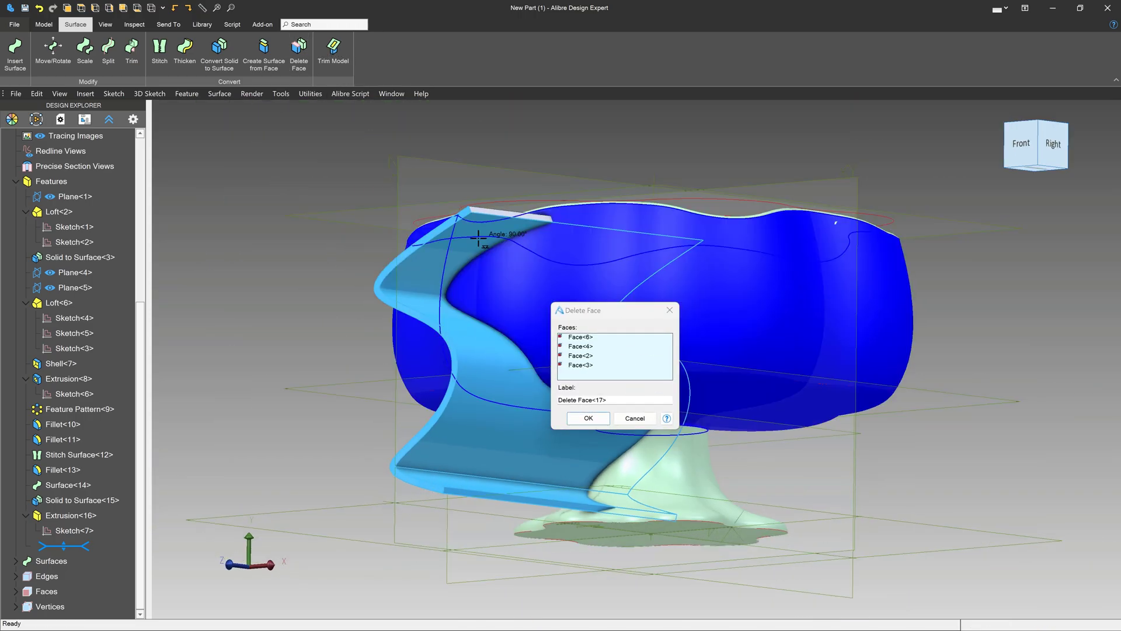
scroll(502, 213, up, 3)
click(501, 216)
middle_drag(501, 216, 581, 484)
click(588, 418)
scroll(426, 432, up, 3)
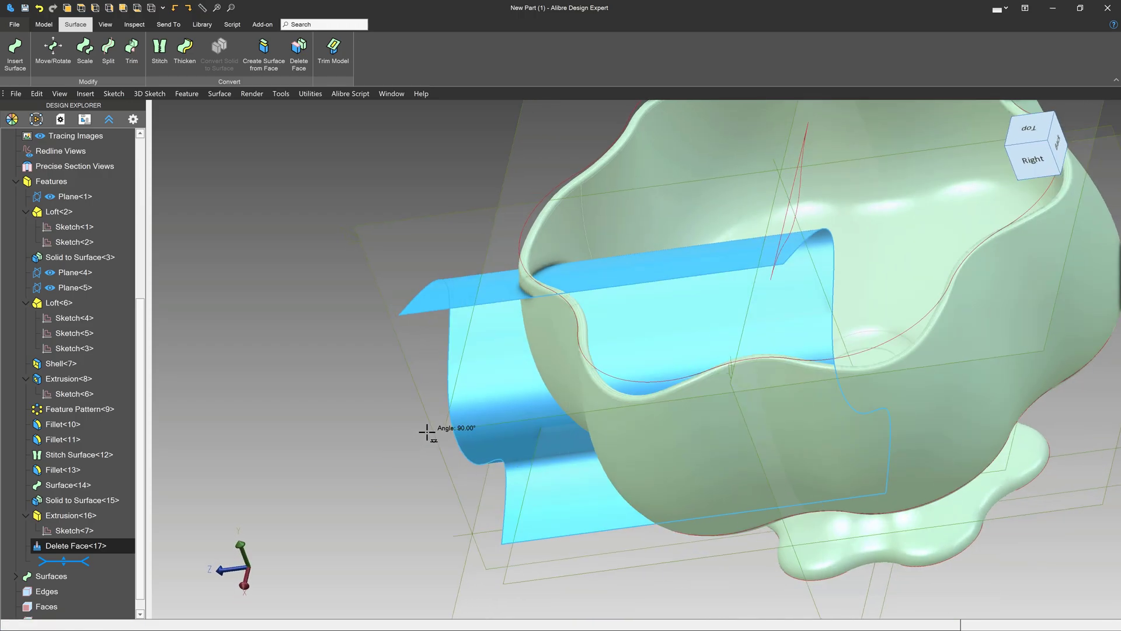
Step: Trim the wavy sheet against the copied outer bowl-and-base surface, Surface<14>, removing the sheet's region inside the bowl
scroll(81, 467, down, 1)
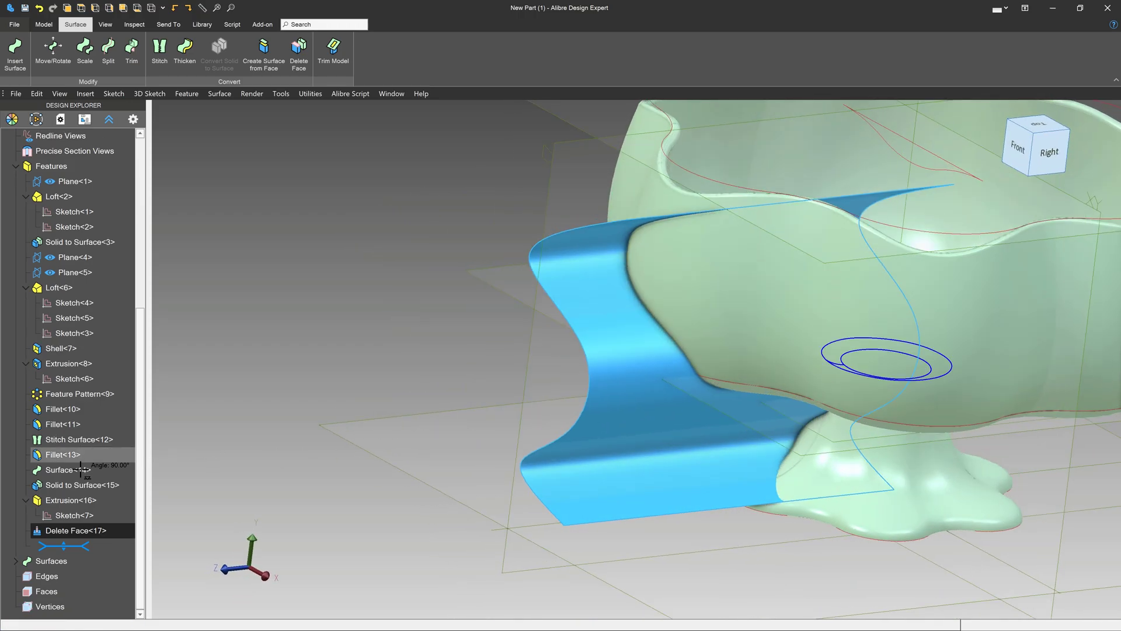
click(15, 560)
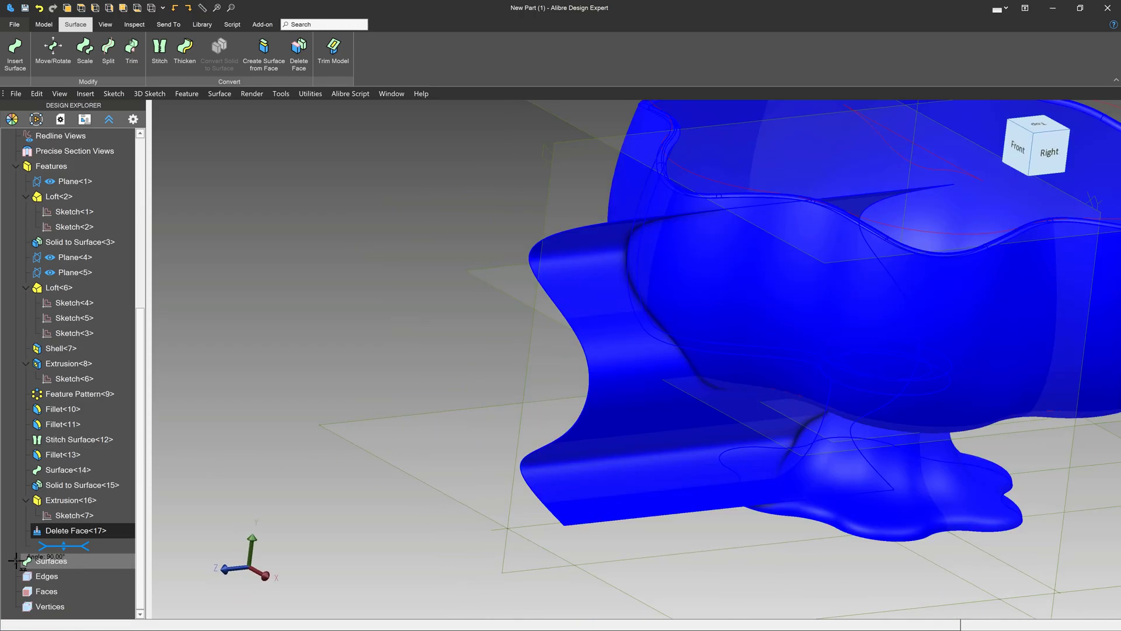
scroll(271, 360, down, 4)
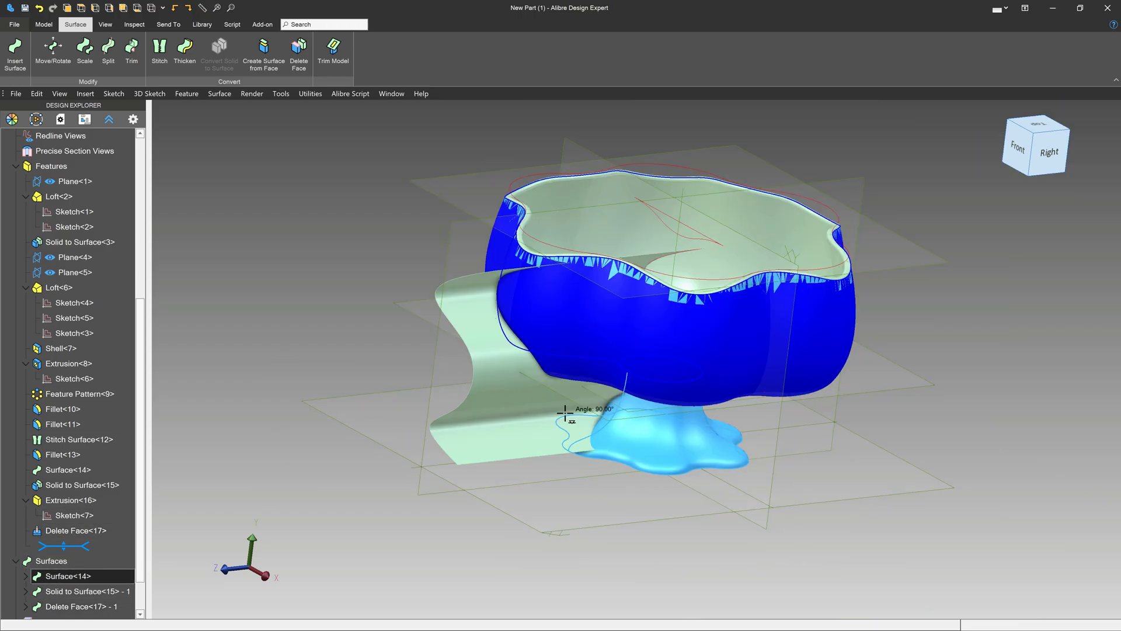
scroll(537, 298, up, 2)
scroll(537, 298, up, 2)
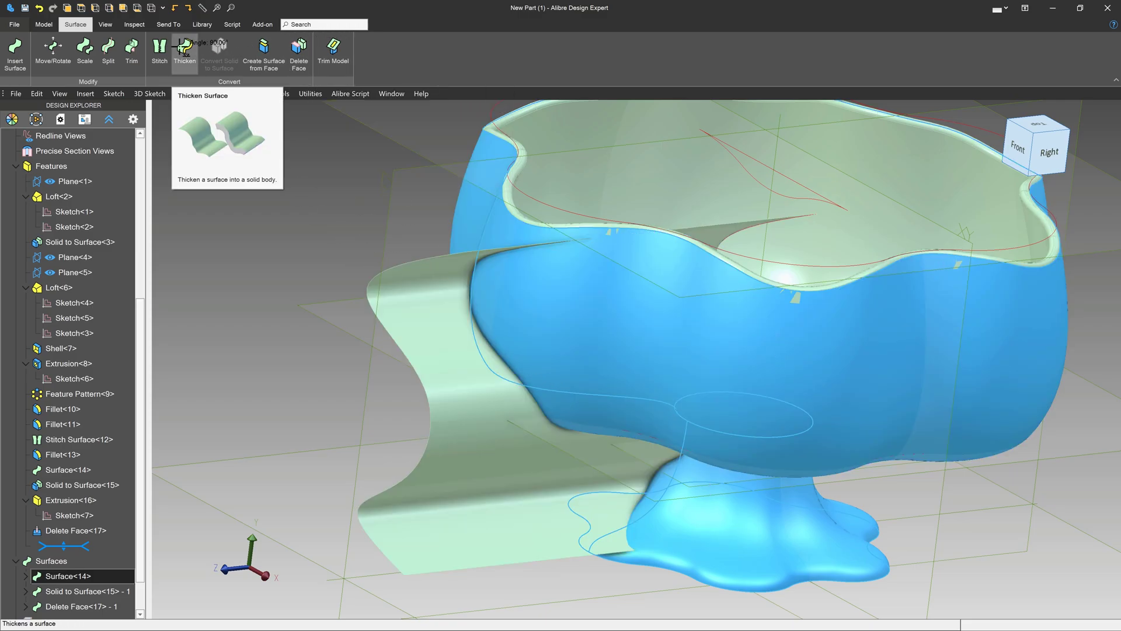
click(131, 47)
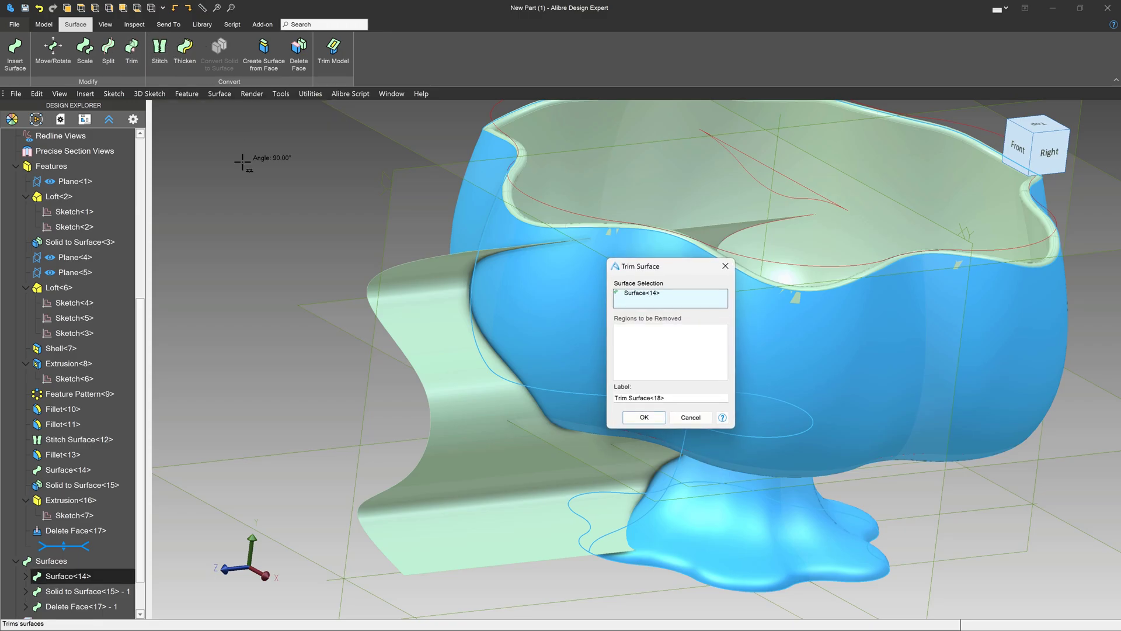
click(439, 340)
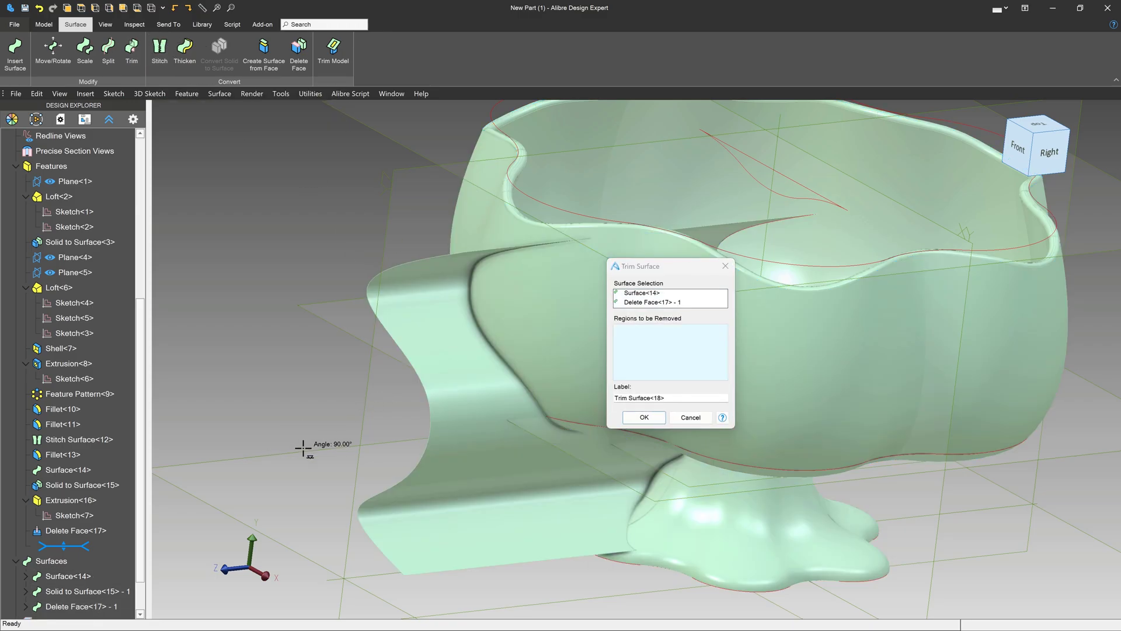
click(723, 234)
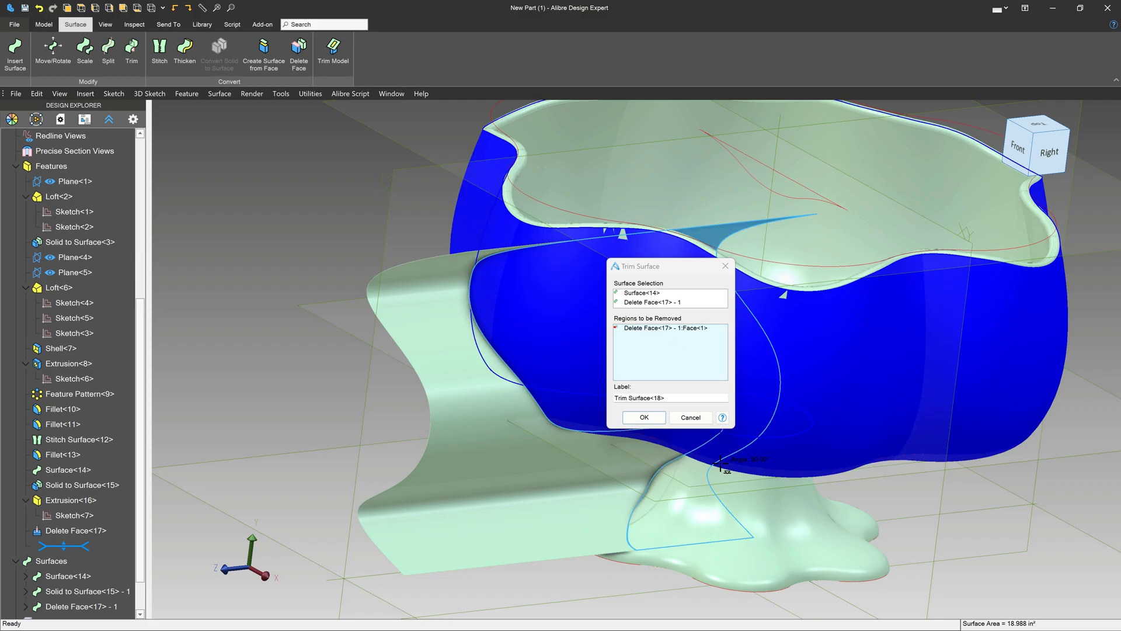
middle_drag(778, 290, 707, 344)
click(643, 415)
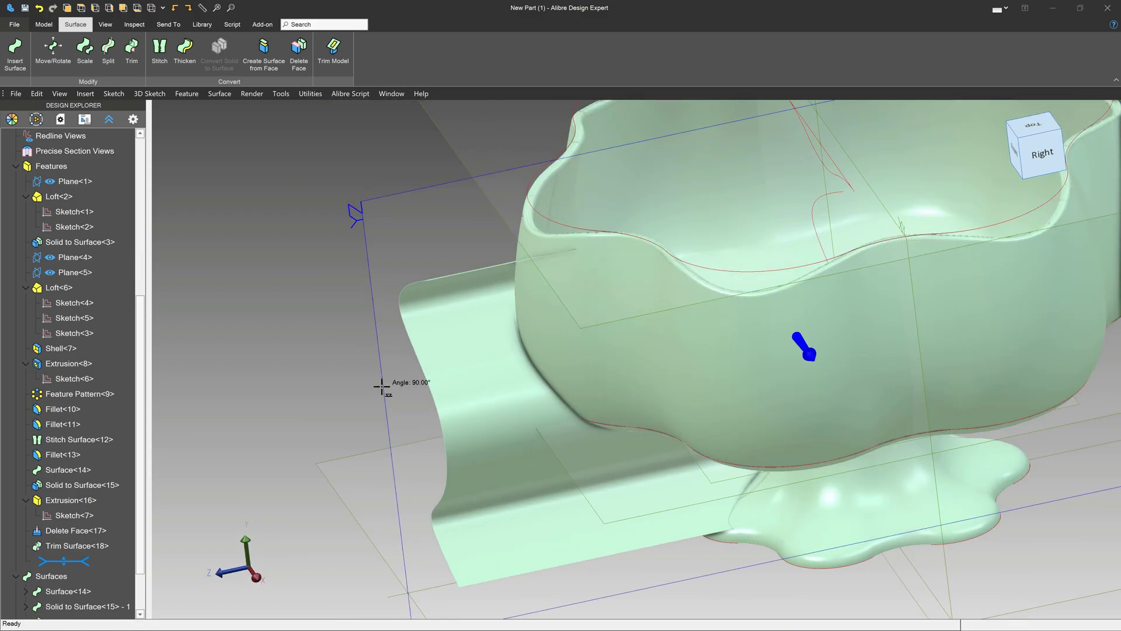
Step: Project the wavy sheet's trimmed edge into a new 3D sketch with Maintain association to source enabled
middle_drag(435, 447, 366, 461)
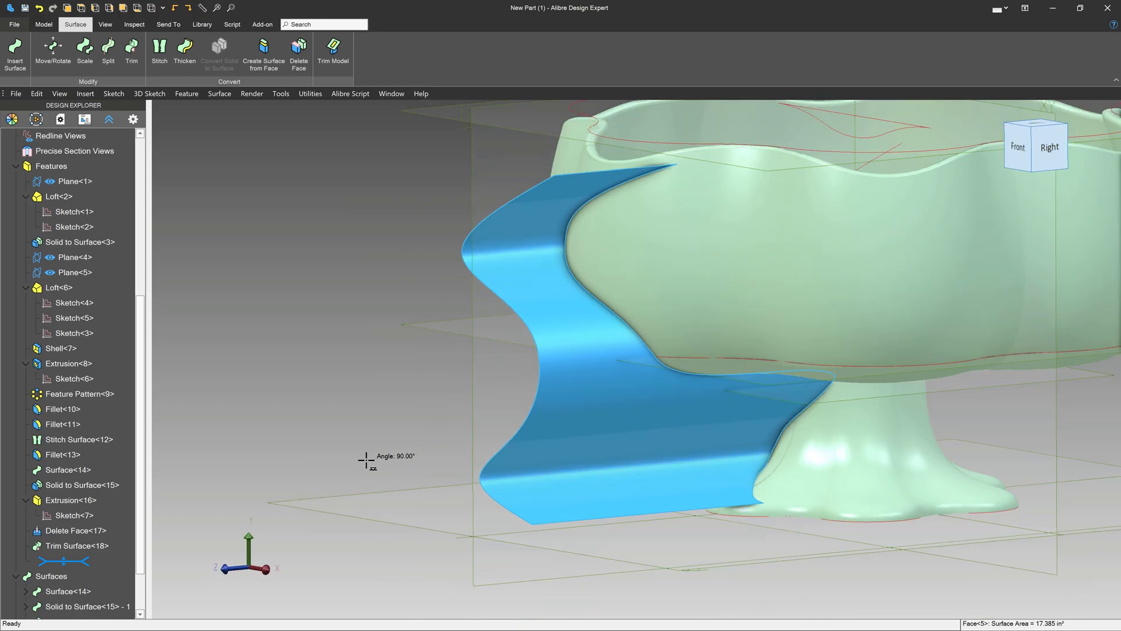
click(601, 177)
click(362, 430)
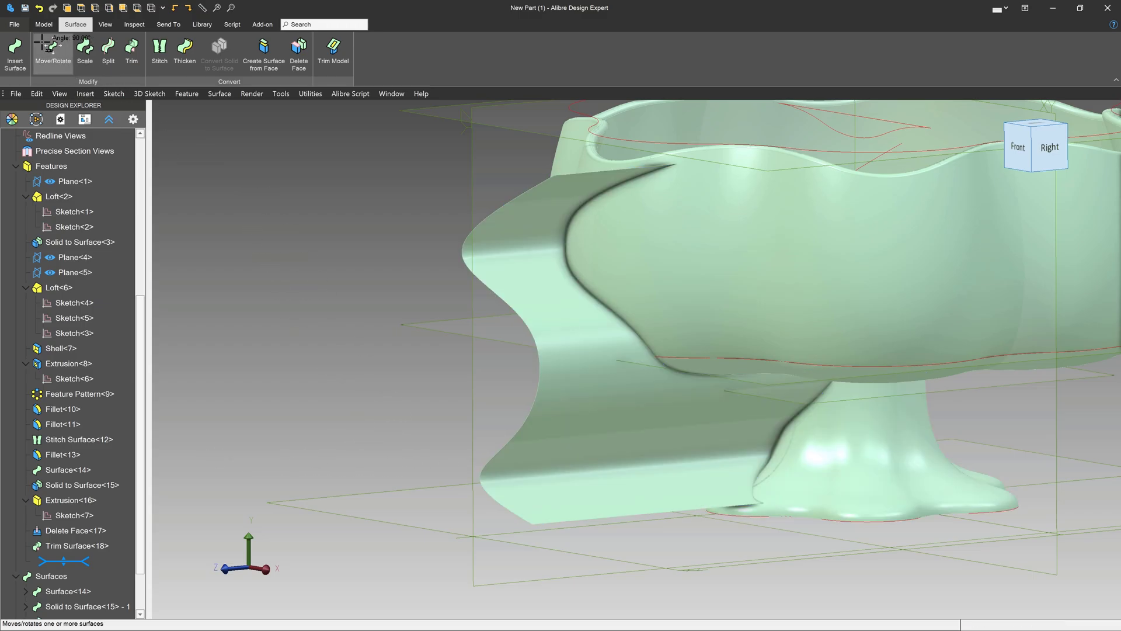
click(43, 24)
click(21, 65)
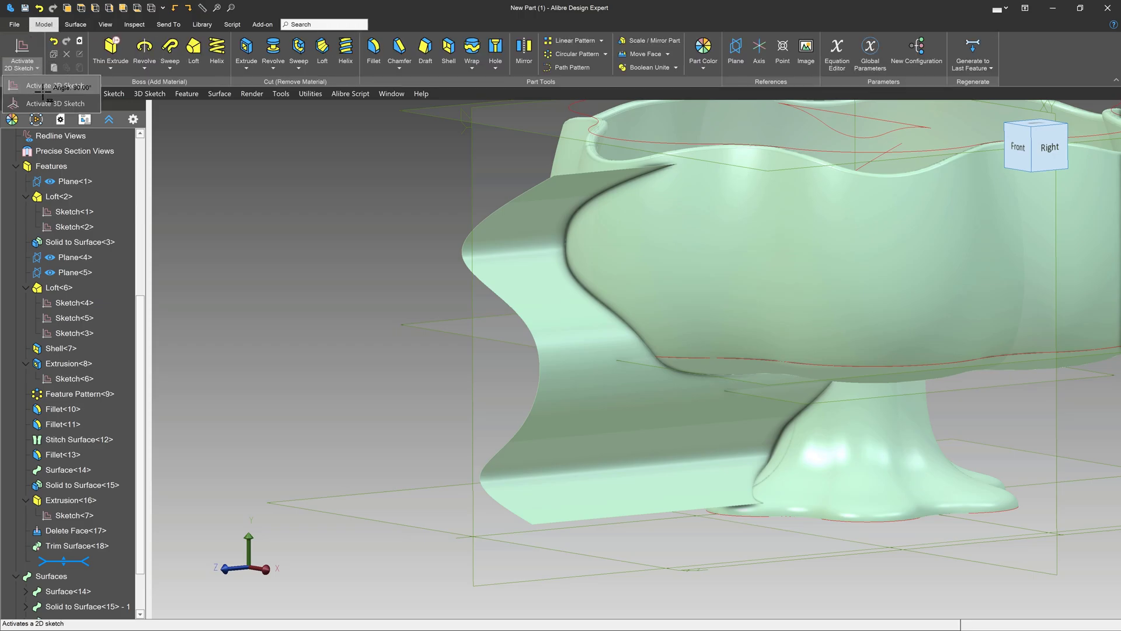
scroll(639, 287, up, 5)
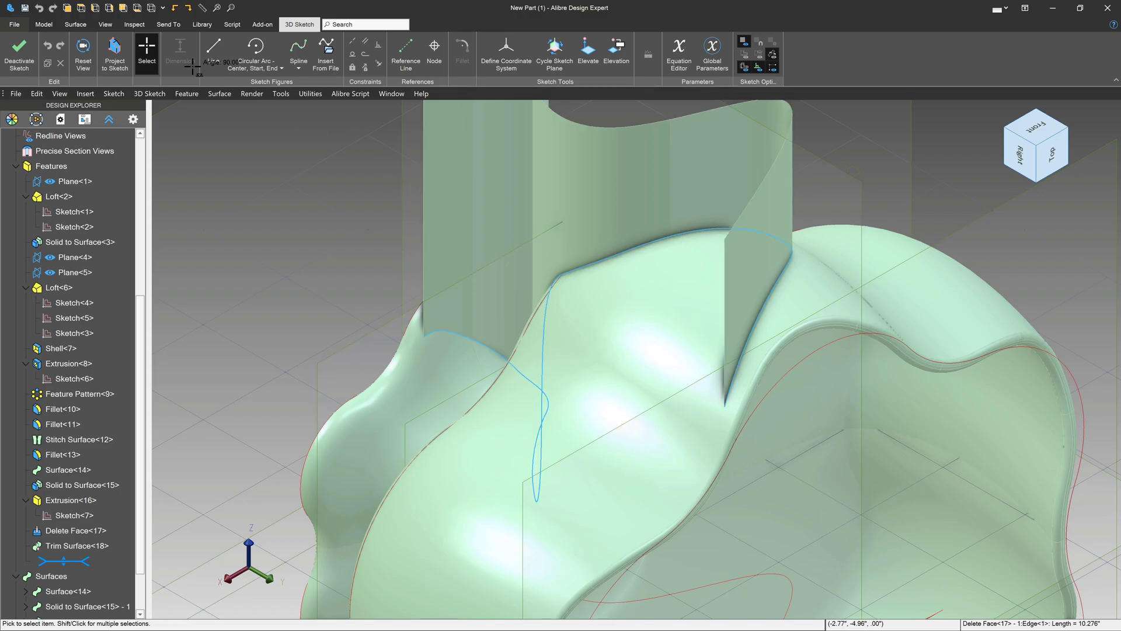
click(114, 53)
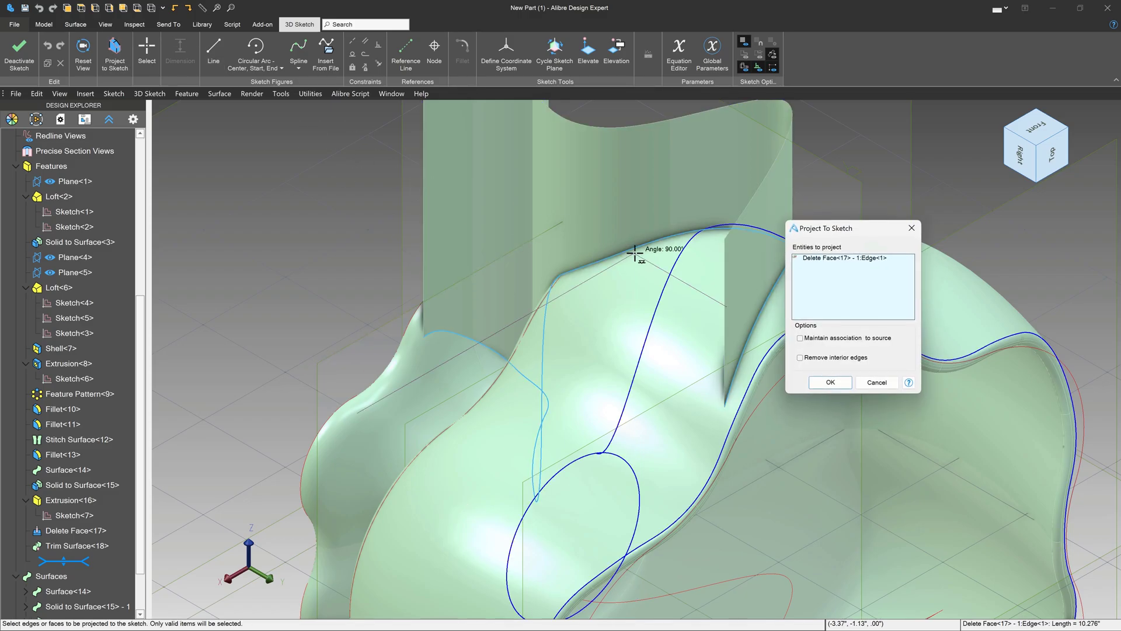
click(799, 338)
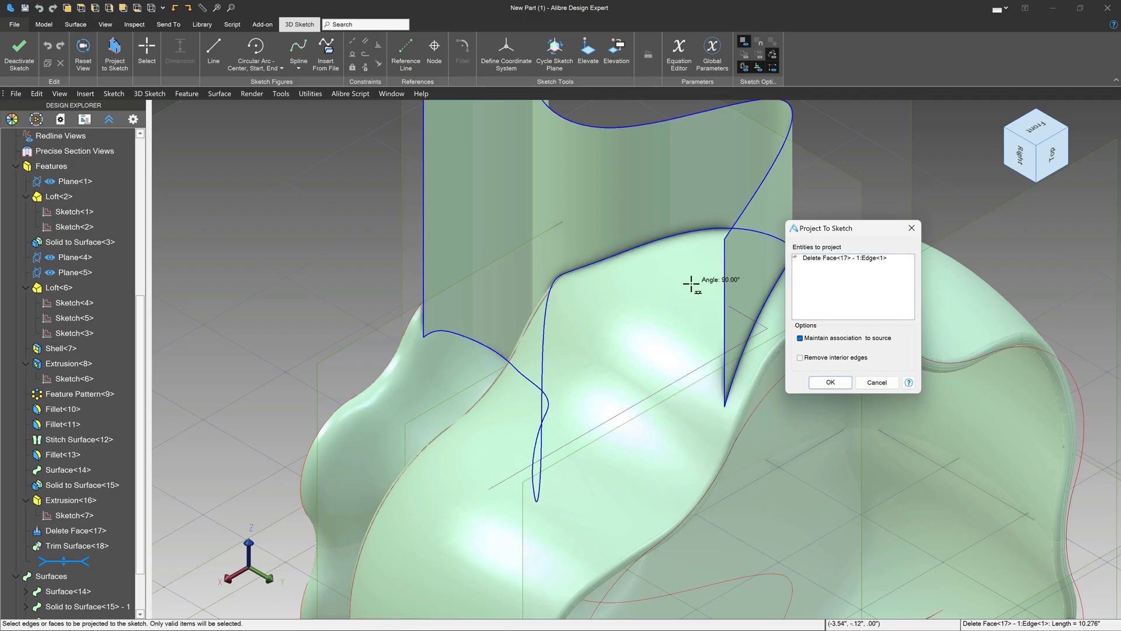
click(836, 383)
click(21, 55)
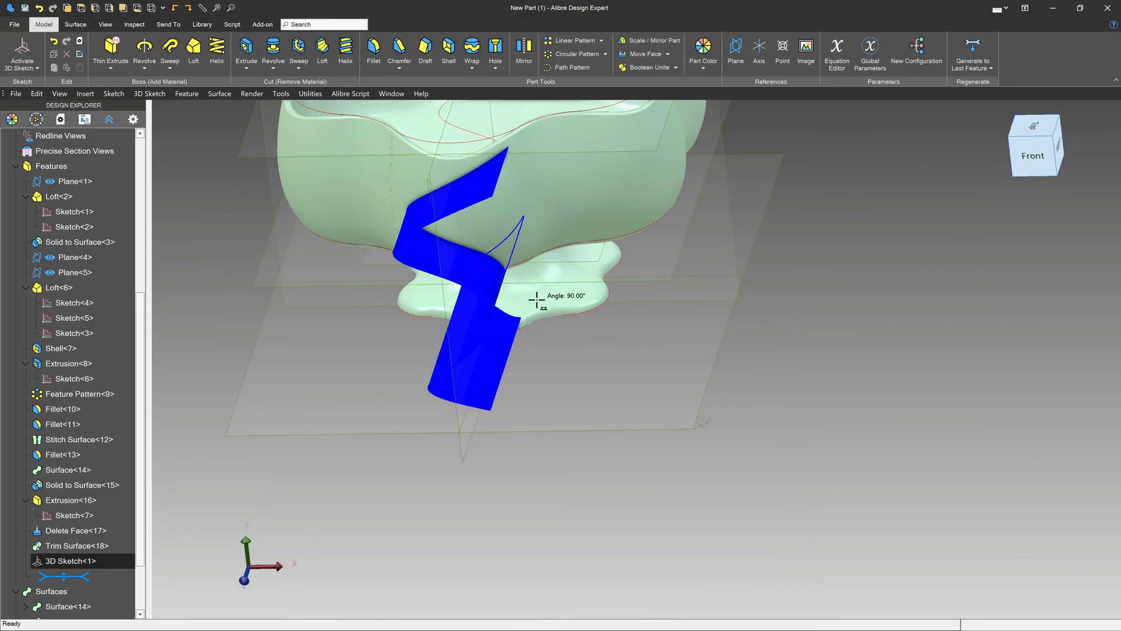
Step: Examine where the wavy sheet's trimmed edge meets the pedestal base and the underside of the bowl
scroll(367, 314, up, 5)
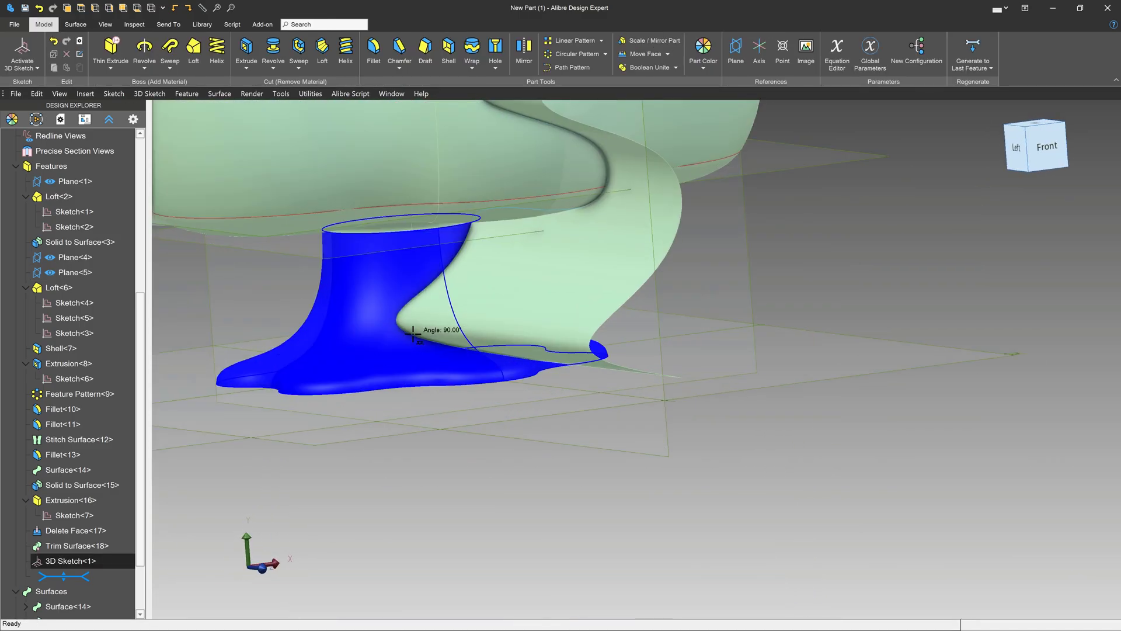
scroll(367, 313, down, 5)
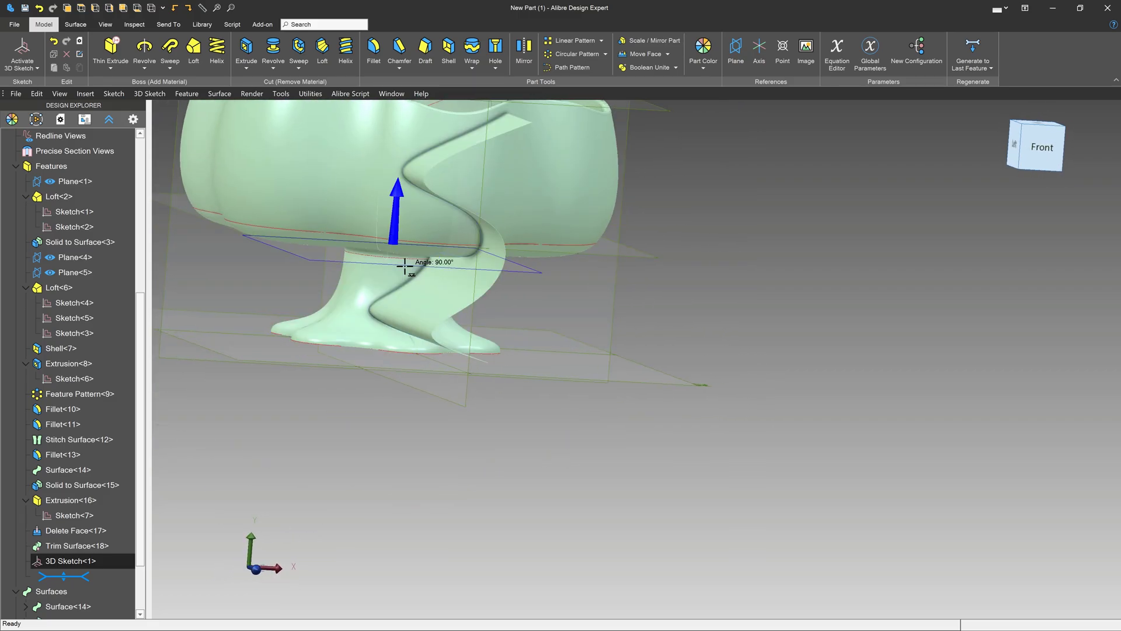
scroll(345, 274, up, 3)
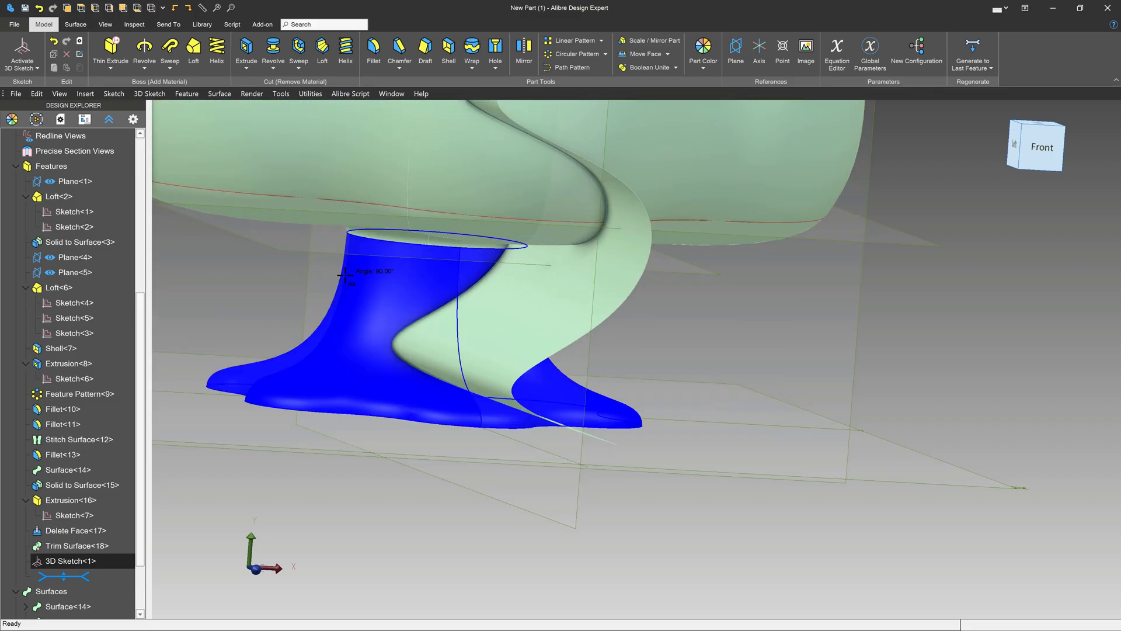
scroll(345, 275, up, 1)
scroll(325, 303, down, 3)
middle_drag(365, 323, 508, 325)
scroll(410, 380, down, 5)
scroll(508, 325, up, 2)
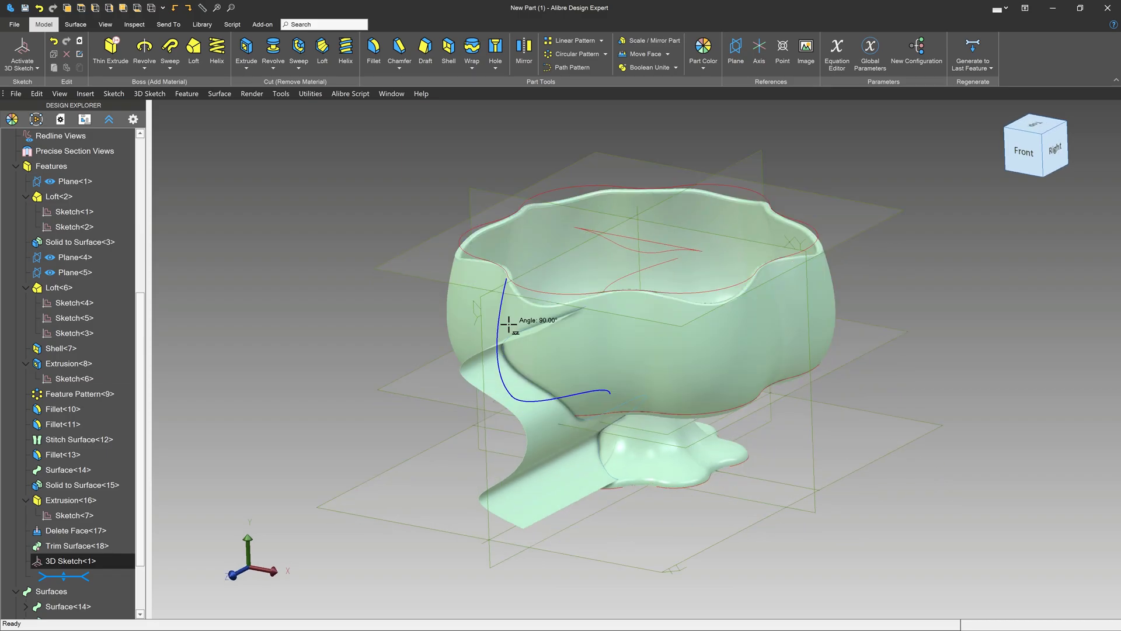
scroll(618, 445, up, 5)
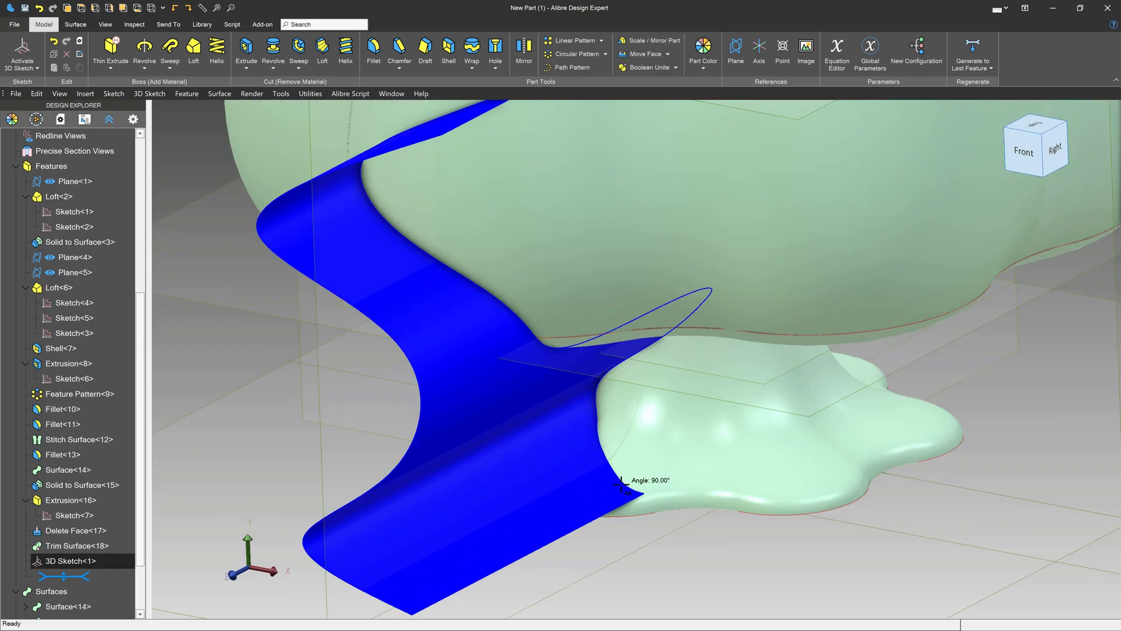
scroll(620, 484, down, 5)
scroll(416, 418, up, 3)
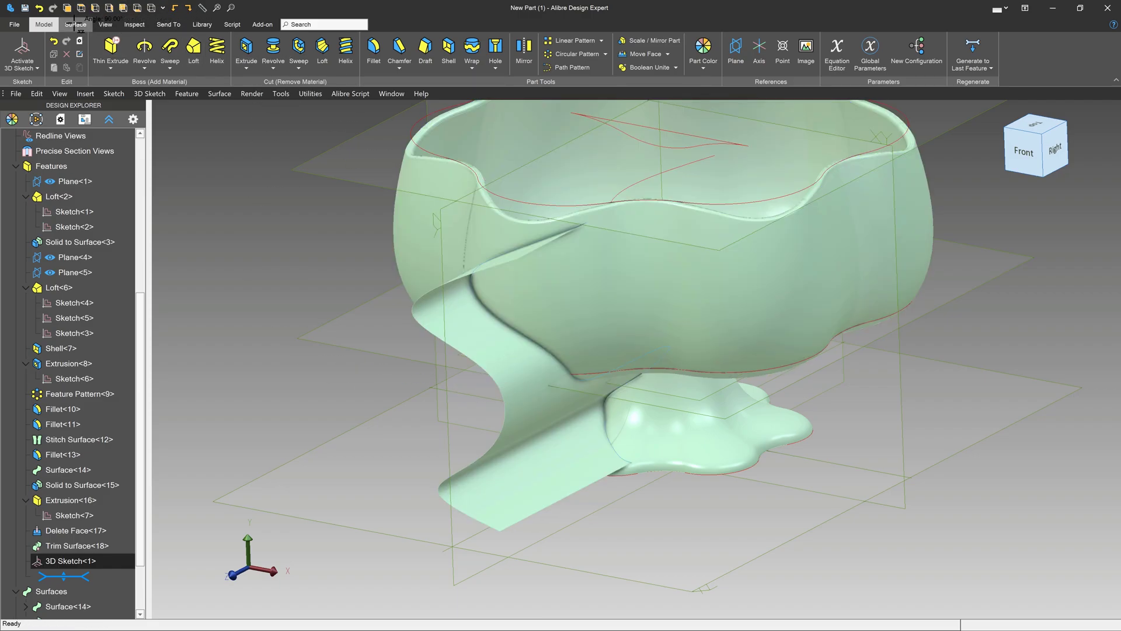
Step: Delete the wavy sheet's face so that only its projected 3D sketch curve is left, and save the part
click(75, 24)
click(298, 52)
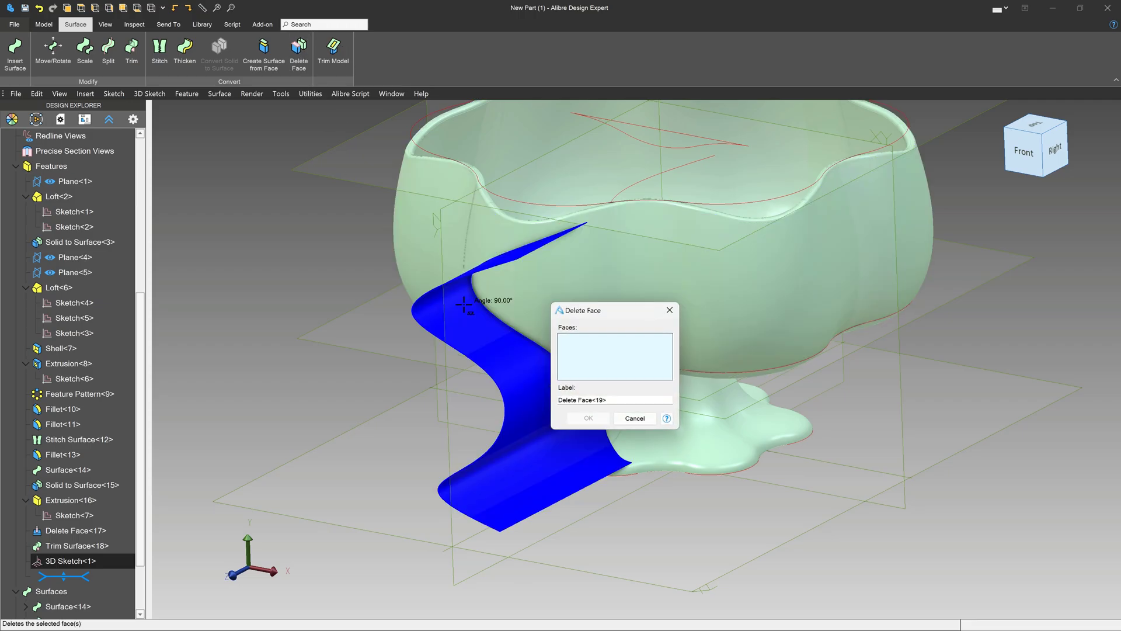
click(464, 304)
click(588, 418)
scroll(702, 489, up, 3)
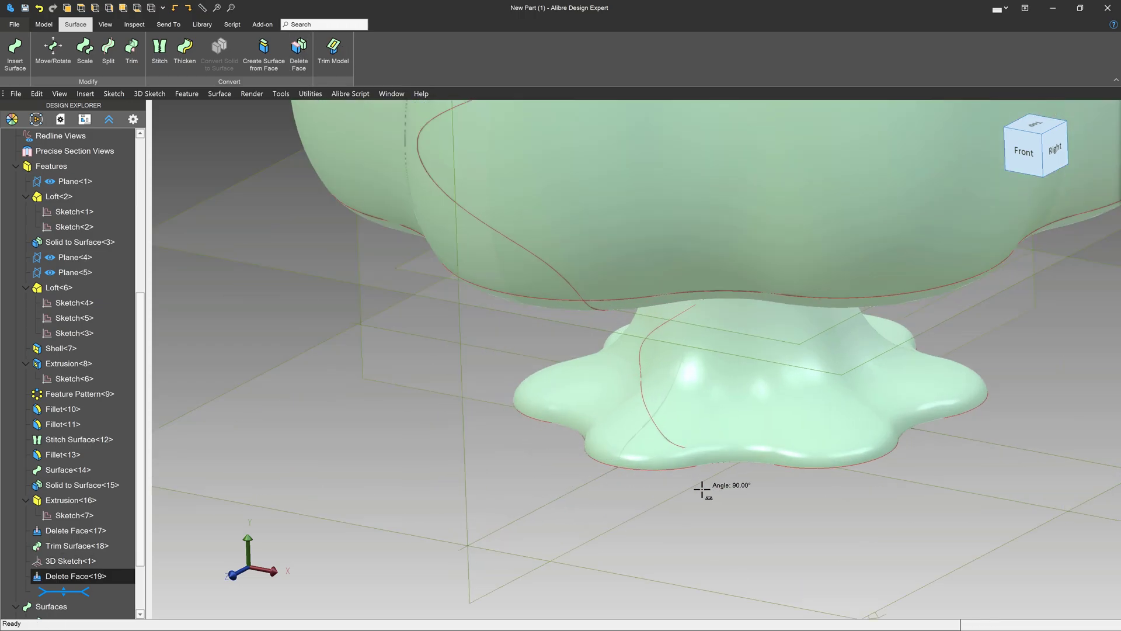
scroll(642, 401, up, 3)
key(ctrl+s)
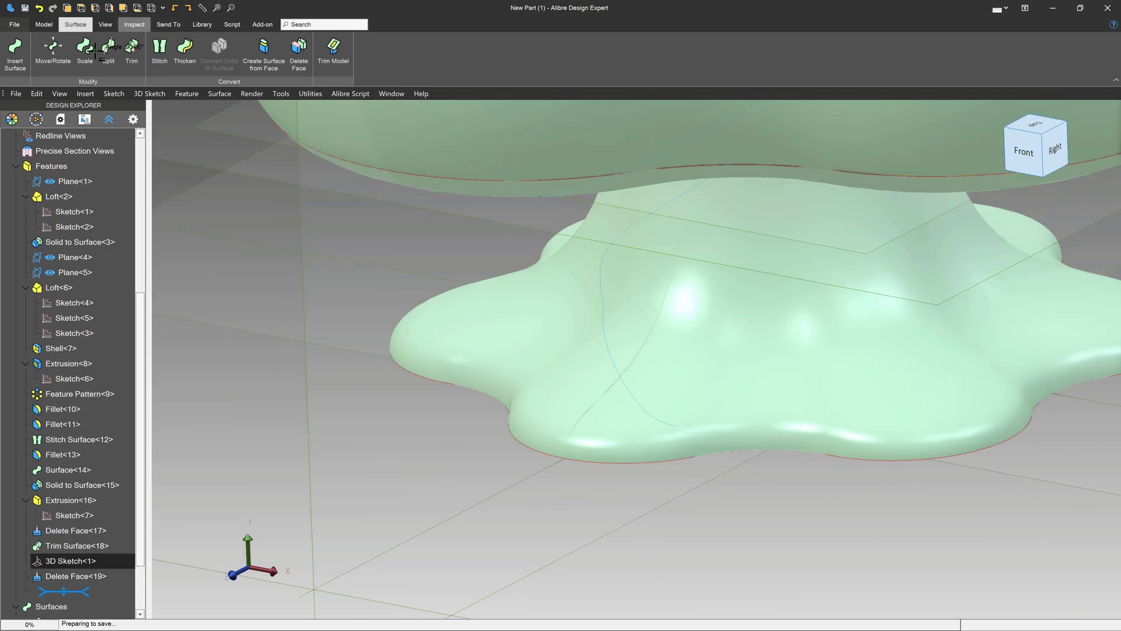
Step: Insert a reference plane 100 percent along the 3D sketch curve, at its lower end on the base
click(44, 24)
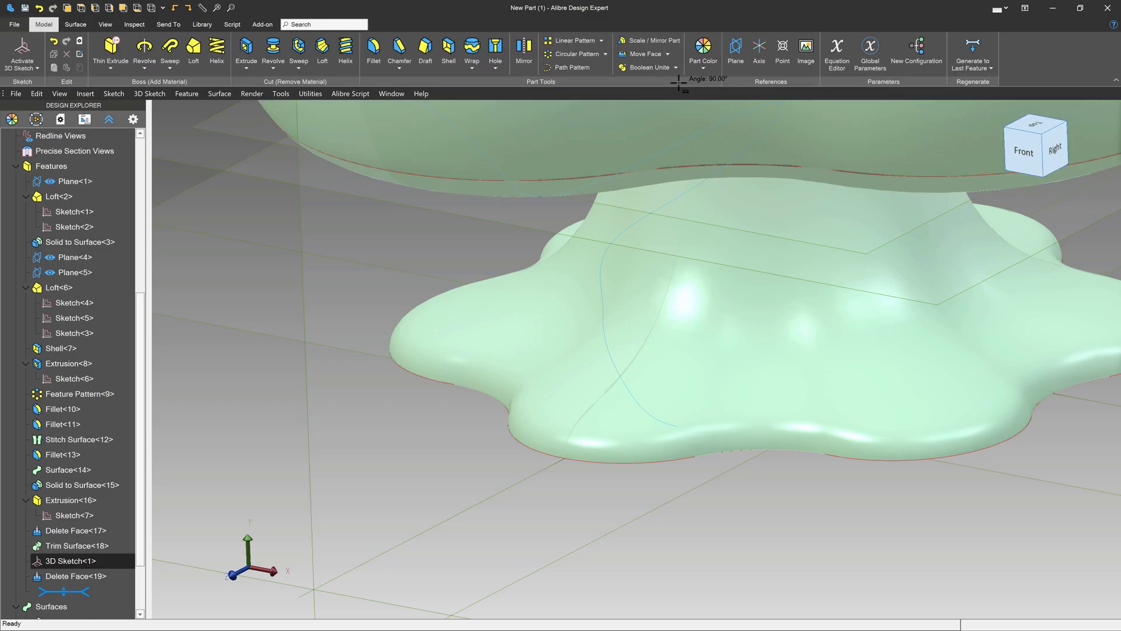
click(735, 51)
scroll(283, 427, down, 3)
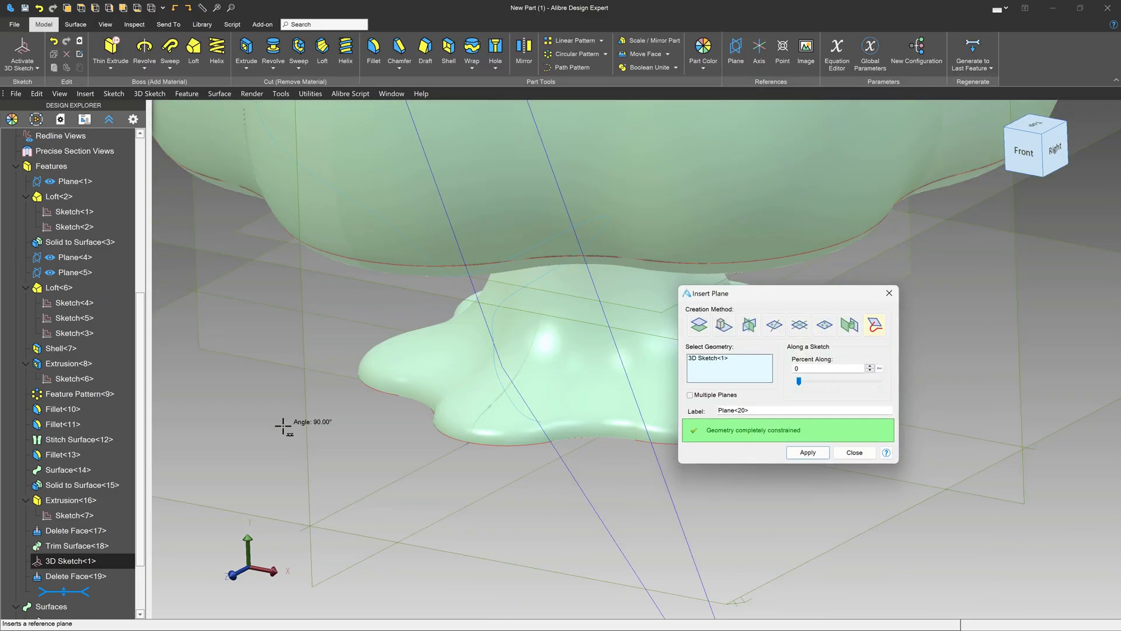
scroll(283, 426, down, 2)
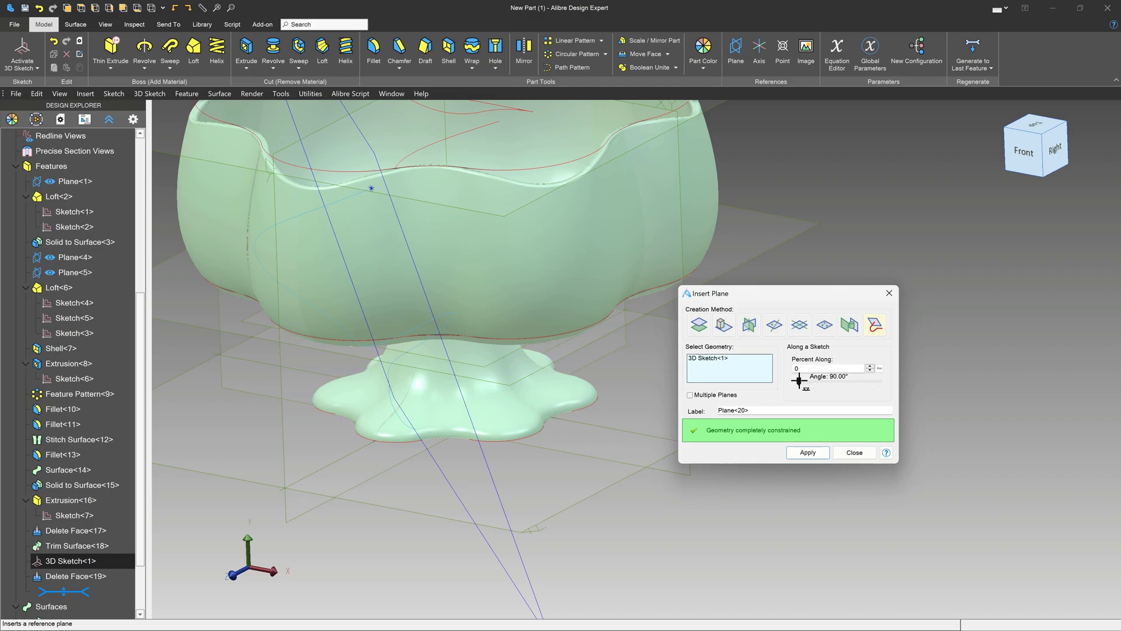
drag(799, 380, 927, 384)
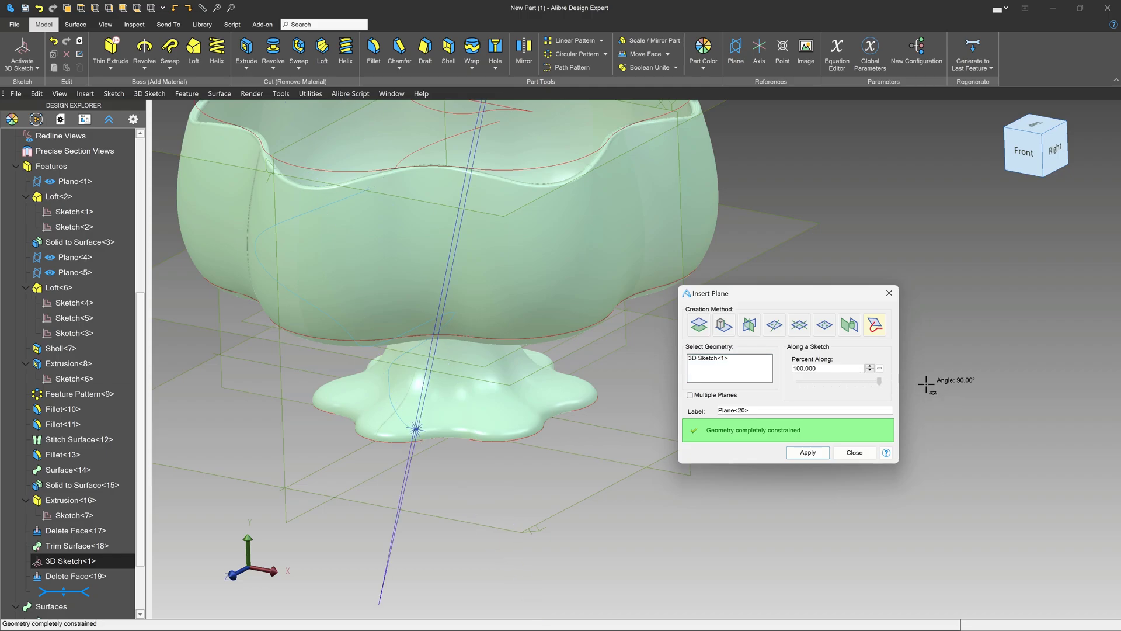
click(807, 453)
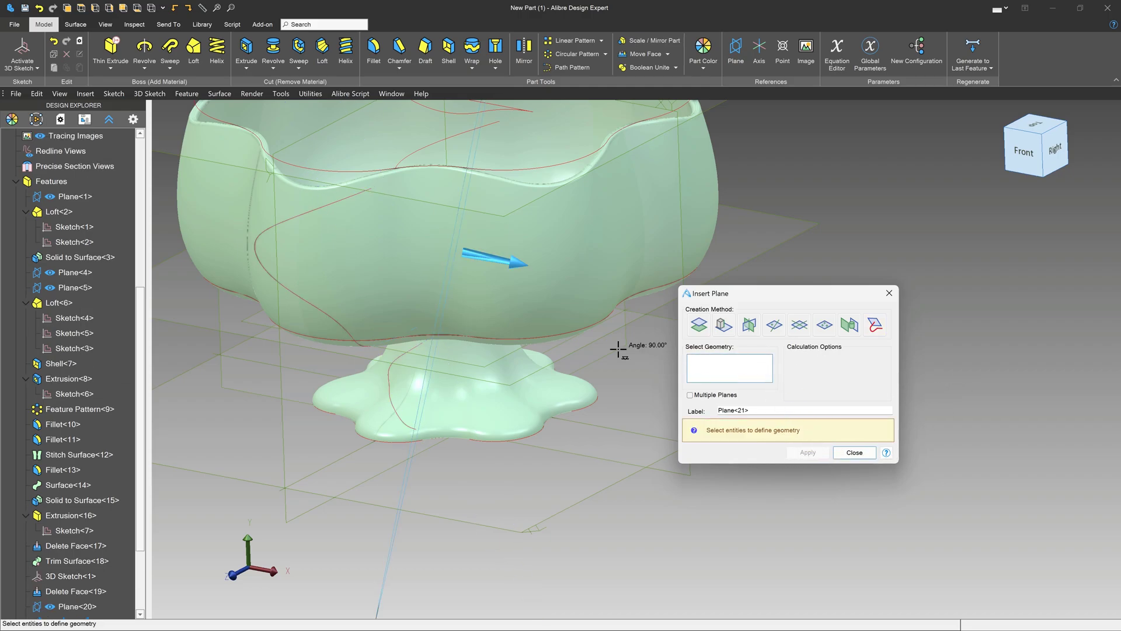
Step: Insert a second reference plane 85 percent along the 3D sketch curve, at its bend on the pedestal stem
click(350, 333)
scroll(670, 472, down, 2)
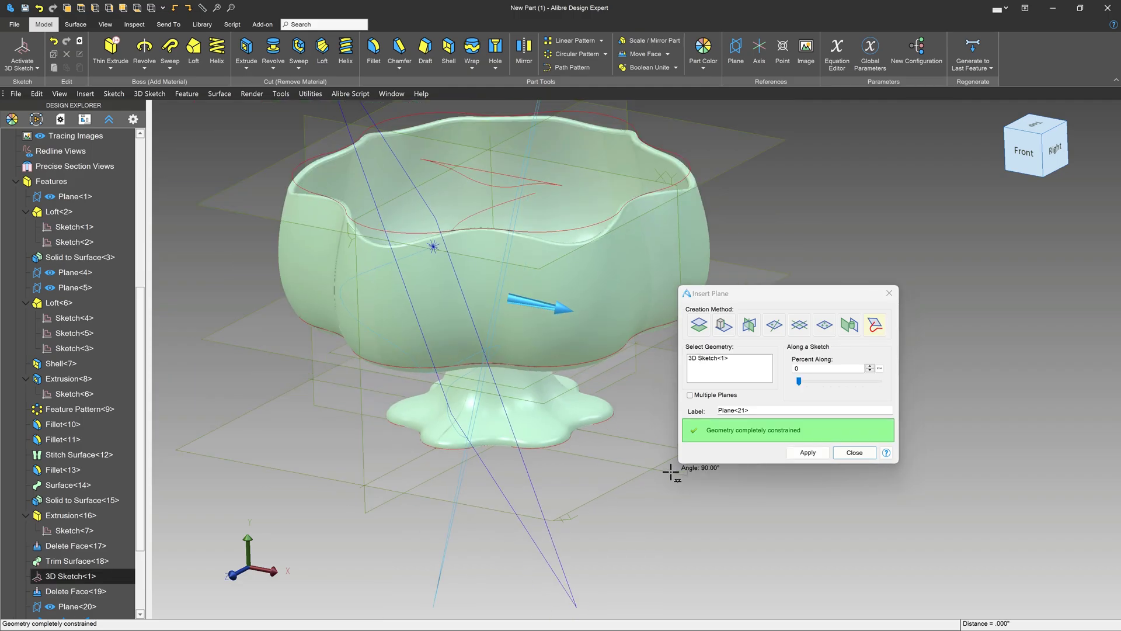
scroll(451, 437, up, 3)
drag(798, 381, 847, 381)
drag(859, 380, 848, 380)
middle_drag(531, 505, 538, 492)
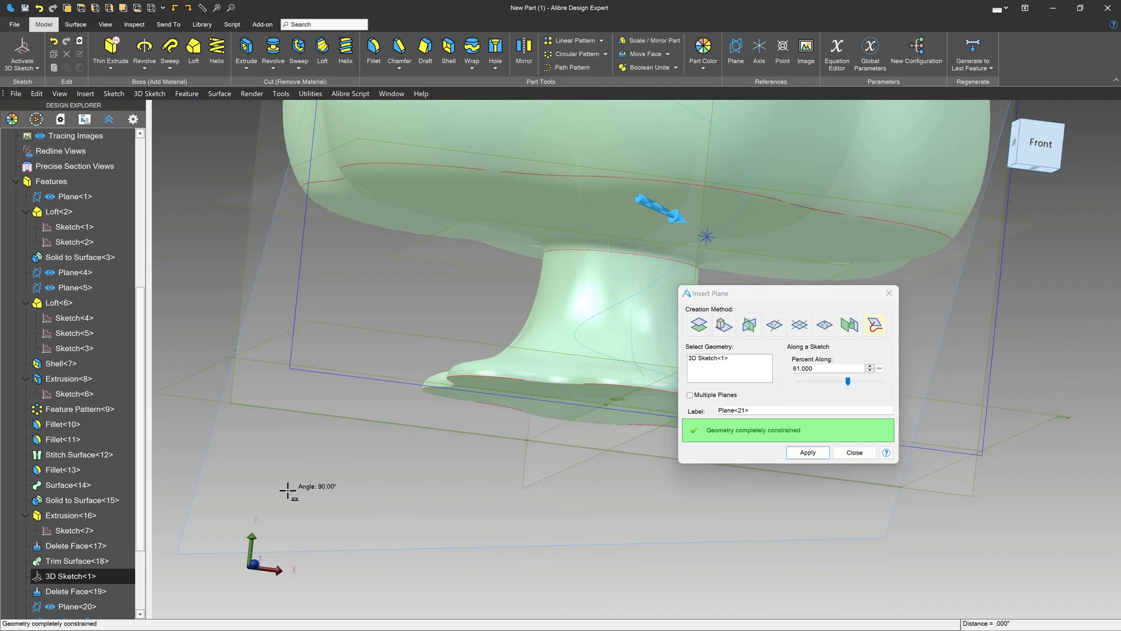
scroll(467, 412, up, 5)
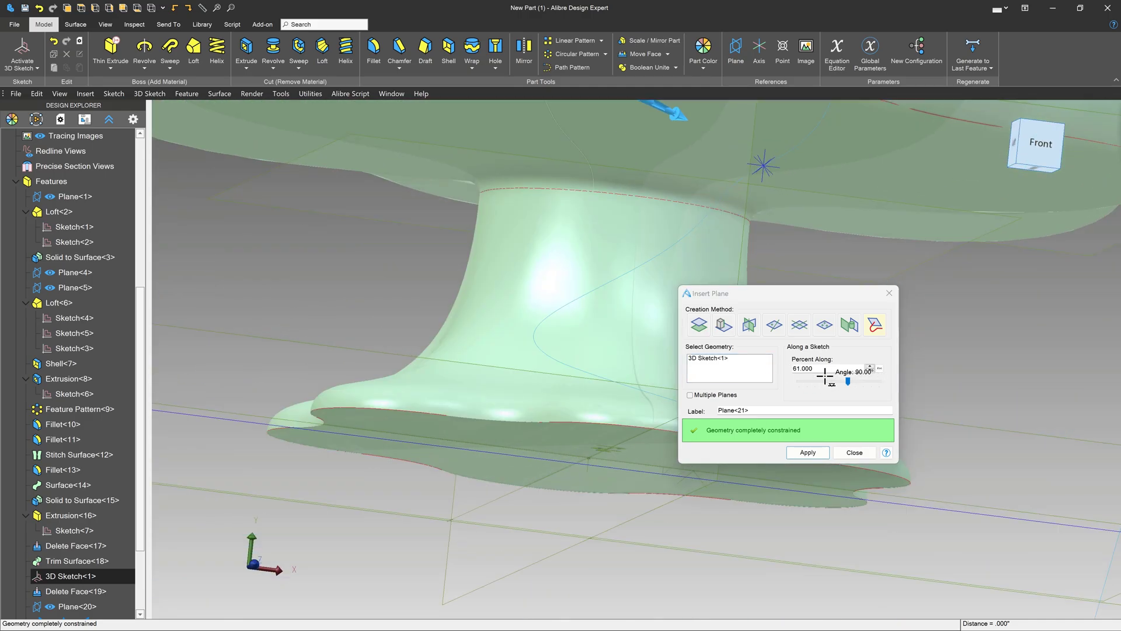
drag(847, 381, 865, 386)
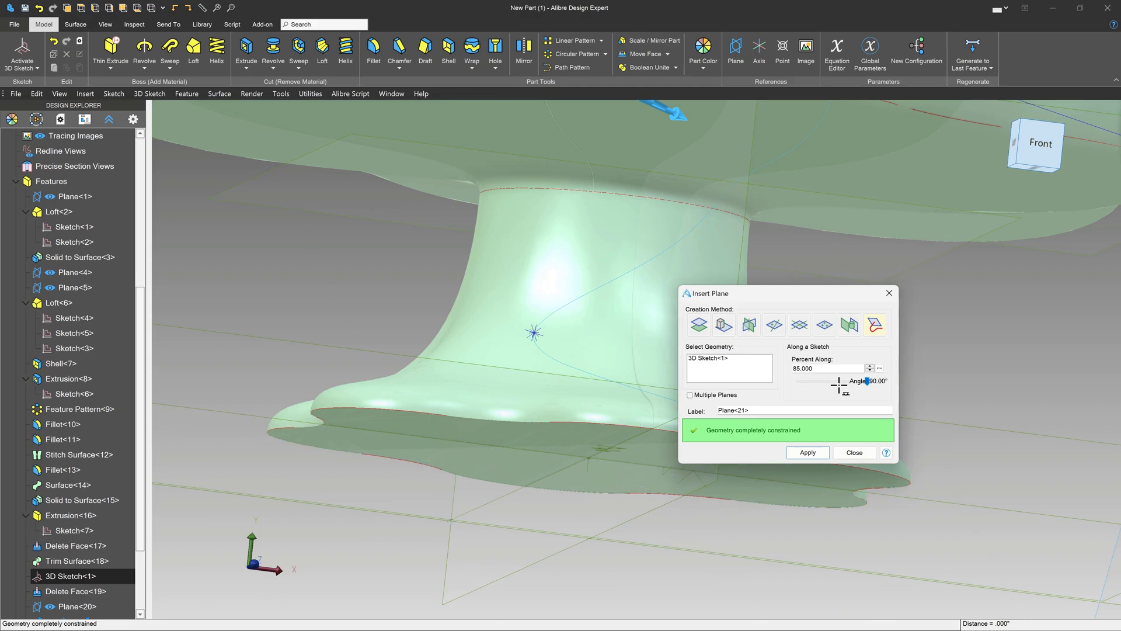
click(807, 452)
Step: Insert a third reference plane 42 percent along the 3D sketch curve and a fourth plane along the same curve
scroll(633, 465, down, 5)
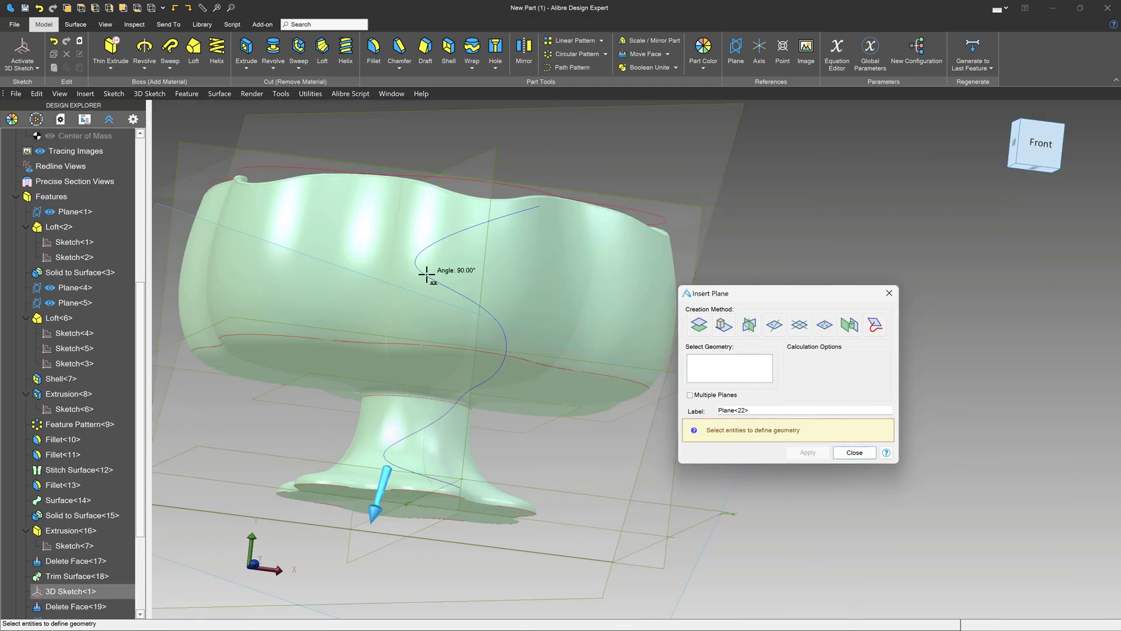
click(446, 270)
mouse_move(800, 381)
mouse_down()
mouse_move(867, 380)
mouse_move(834, 381)
mouse_up()
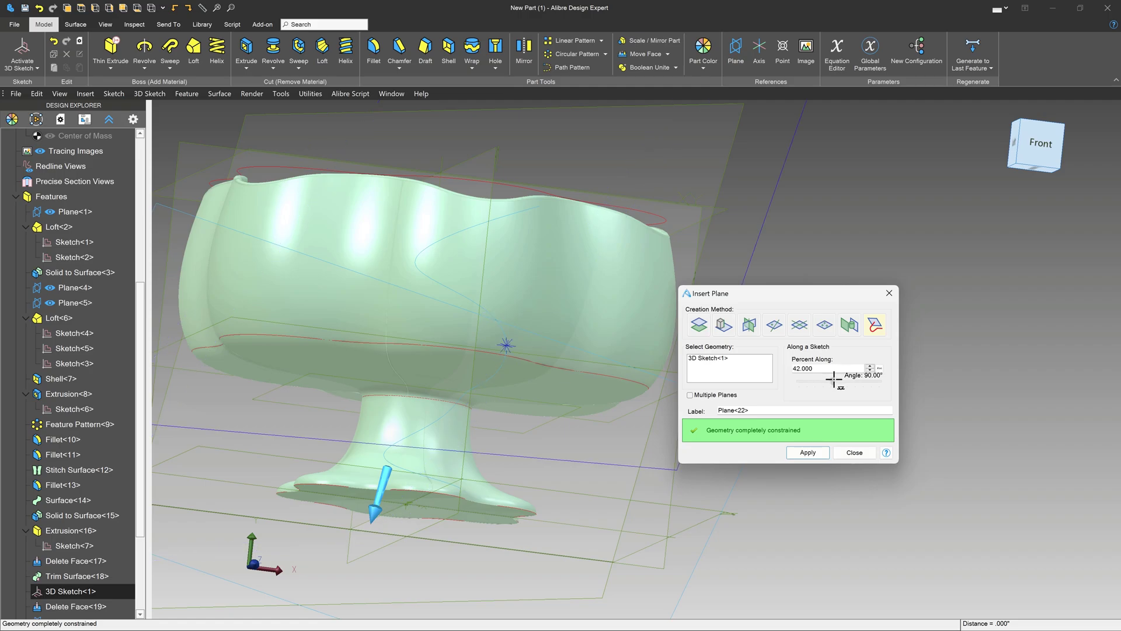
click(809, 452)
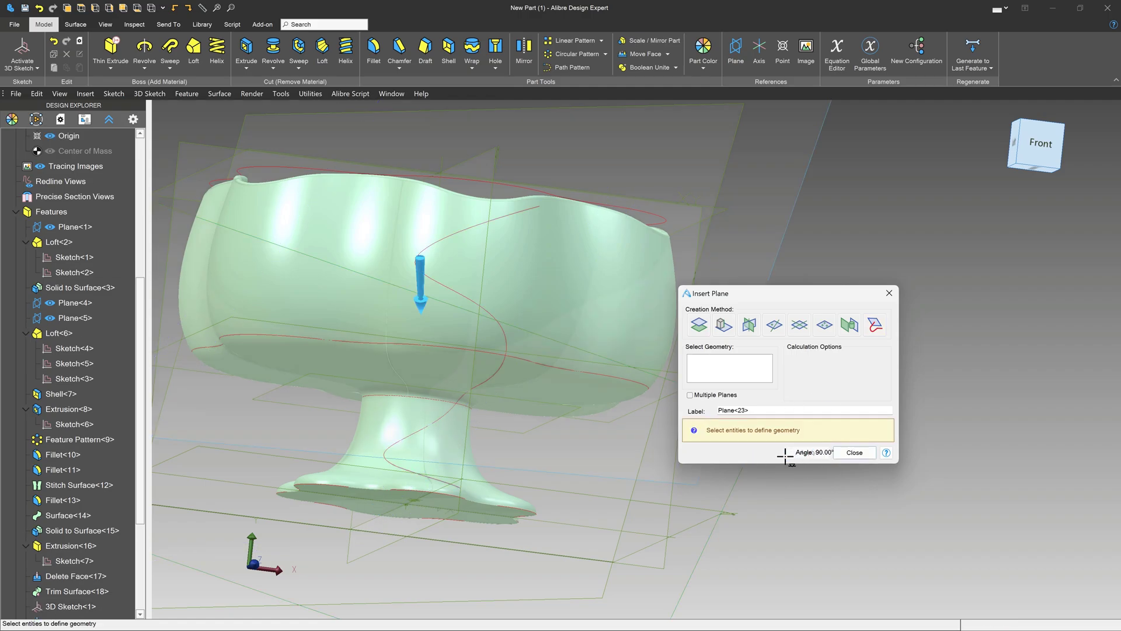
click(451, 232)
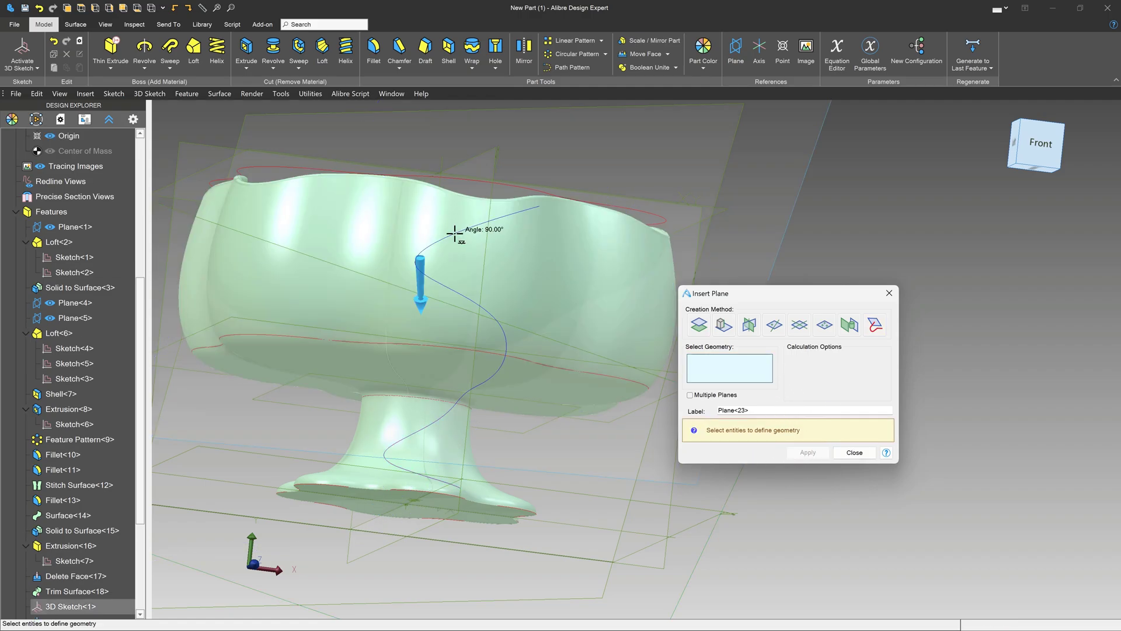
click(808, 452)
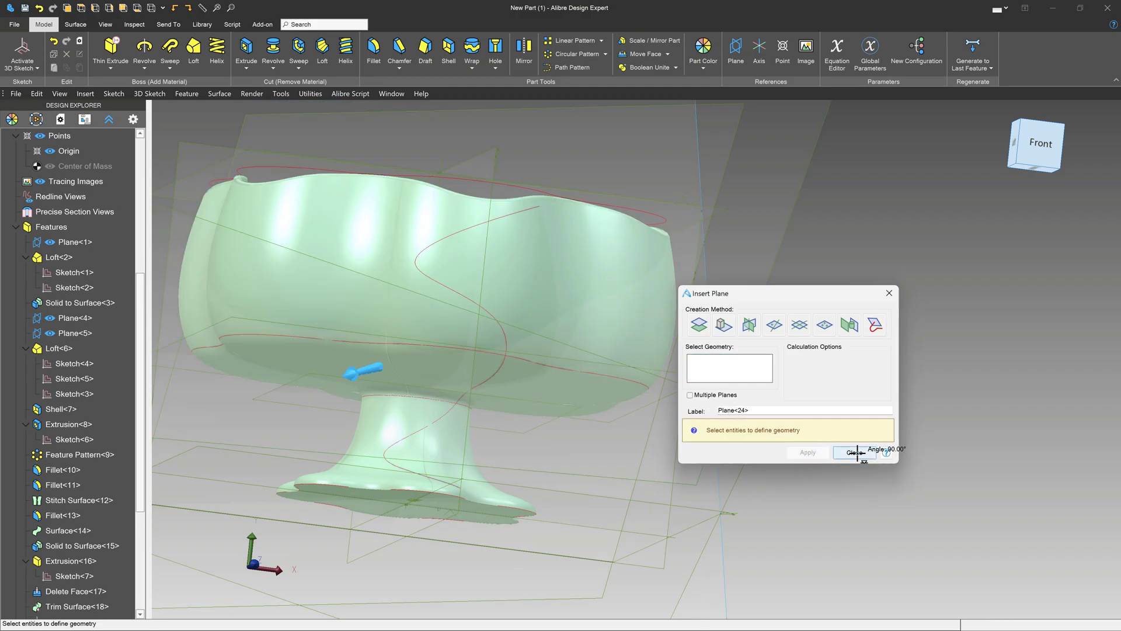
click(854, 453)
Step: Sketch a small circle on Plane<20>, centred on the sketch origin at the curve's lower end
scroll(82, 461, down, 4)
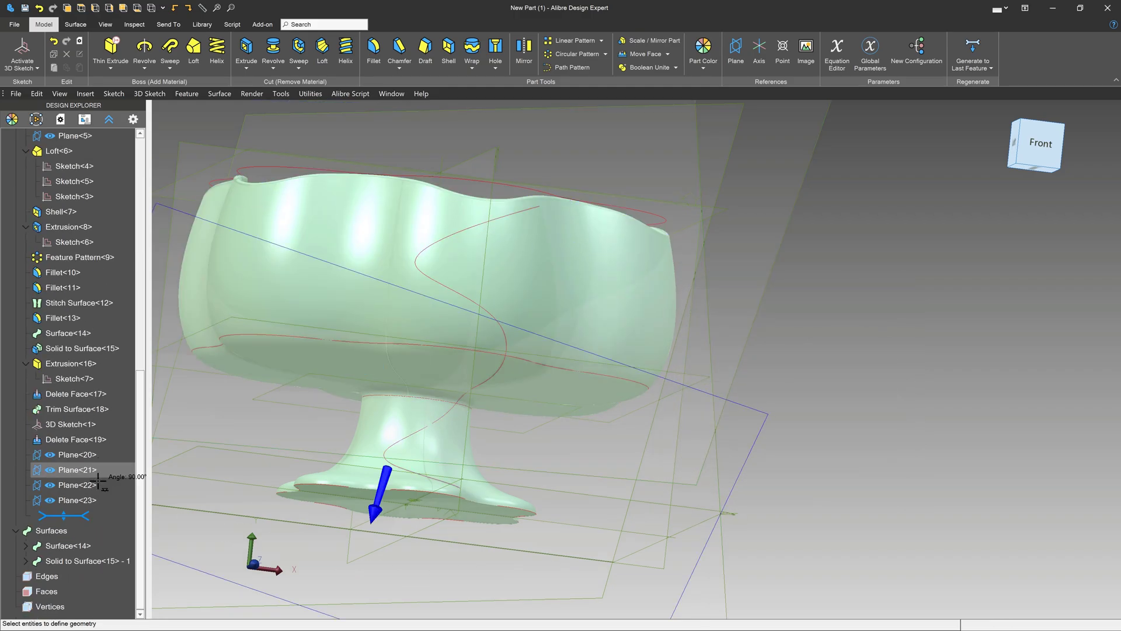
click(77, 455)
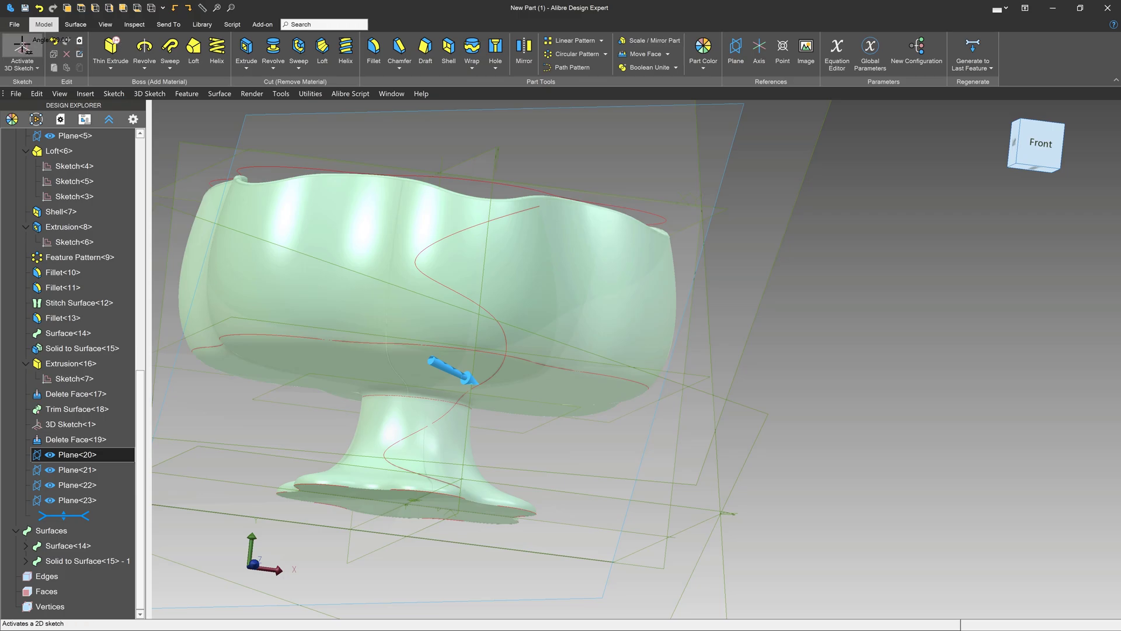
click(35, 69)
click(47, 78)
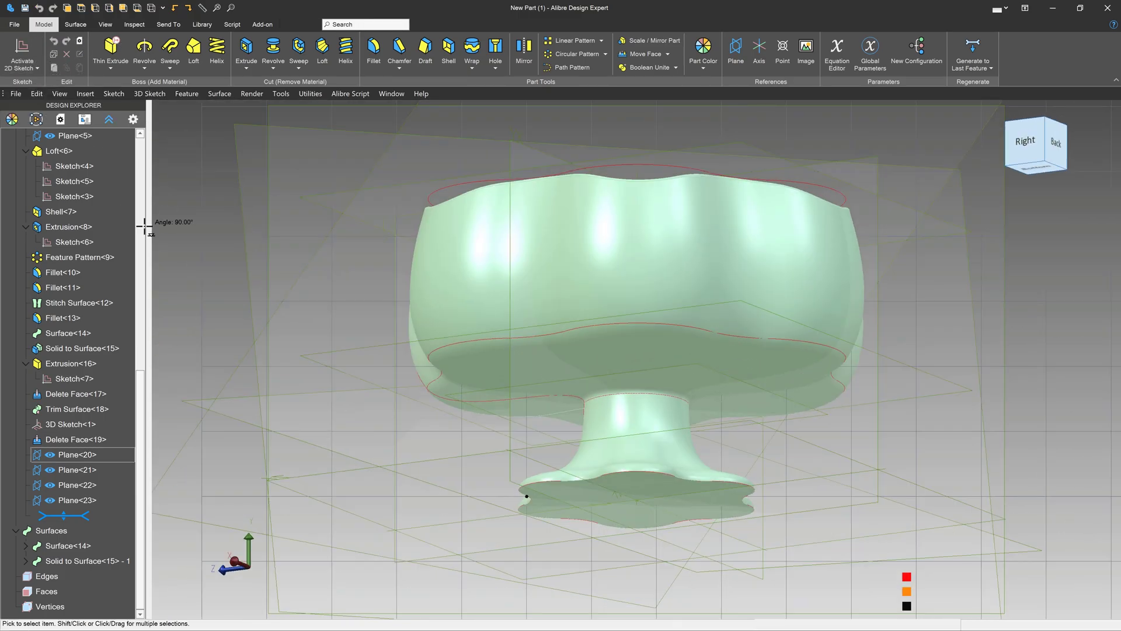
click(293, 46)
scroll(512, 508, up, 5)
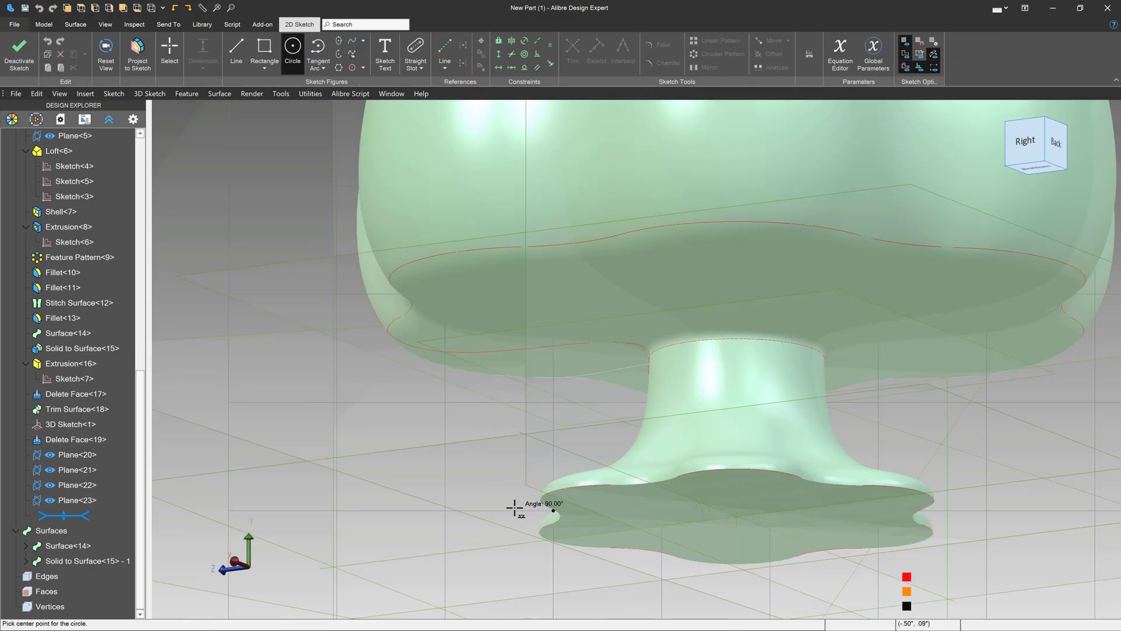
click(574, 521)
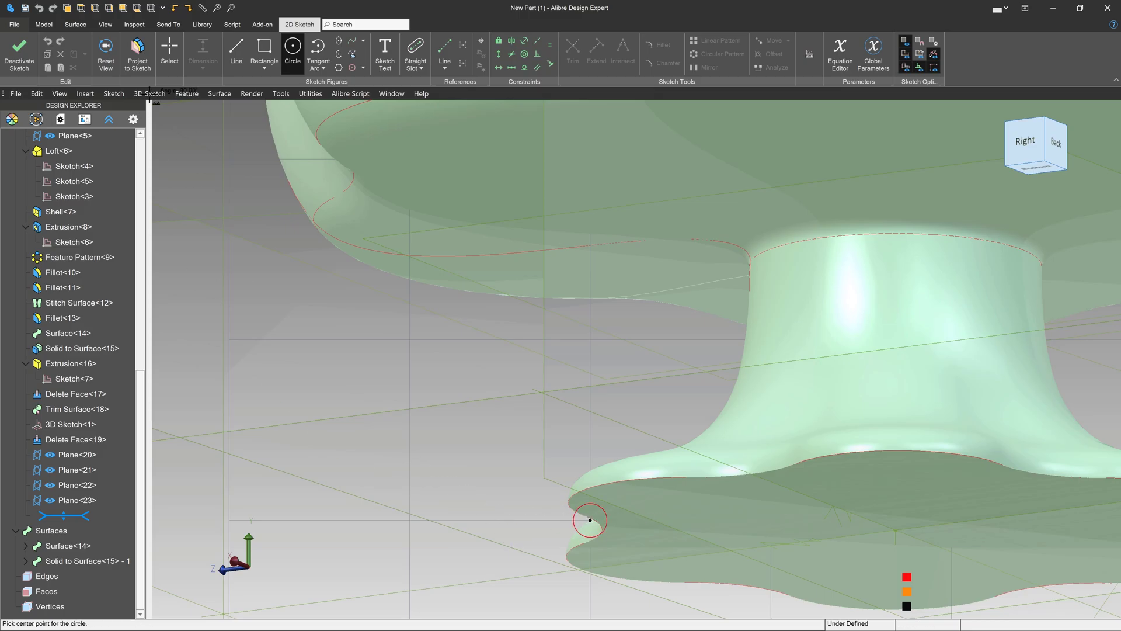
Step: Set the diameter of the circle on Plane<20> to 0.15 in and finish the sketch
key(Escape)
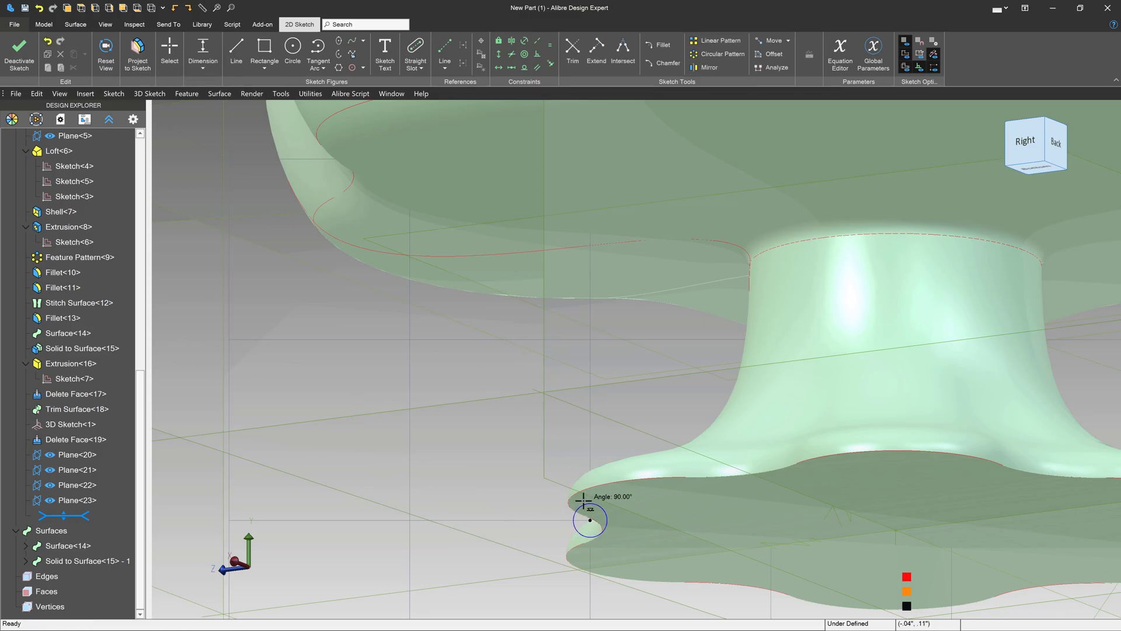
click(499, 500)
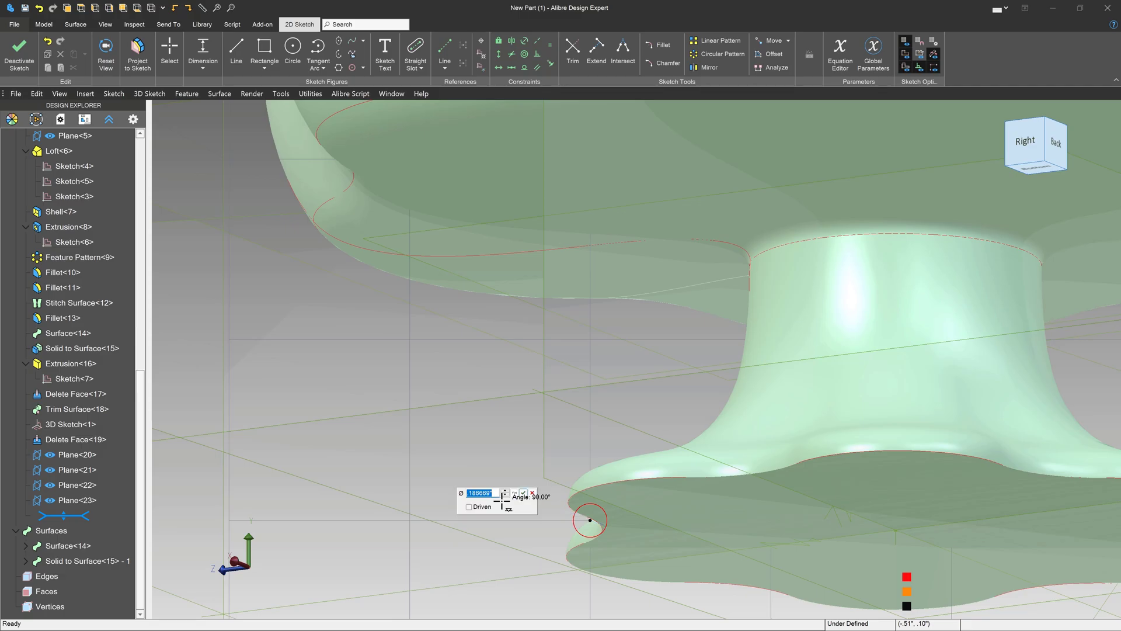
text(.15)
key(Return)
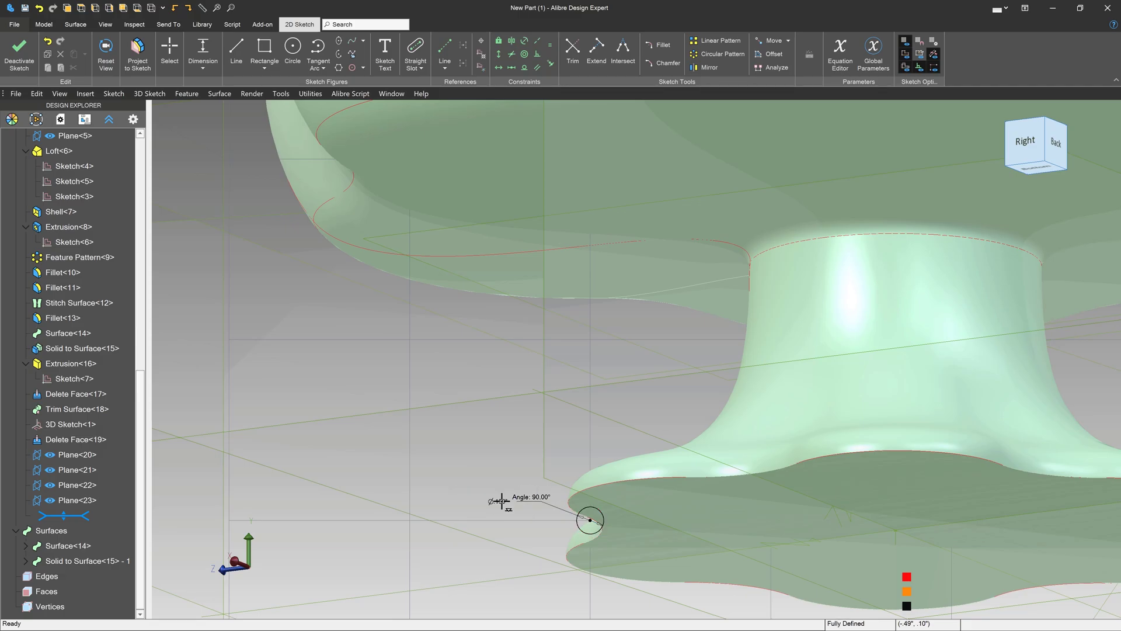
scroll(501, 501, down, 5)
key(Escape)
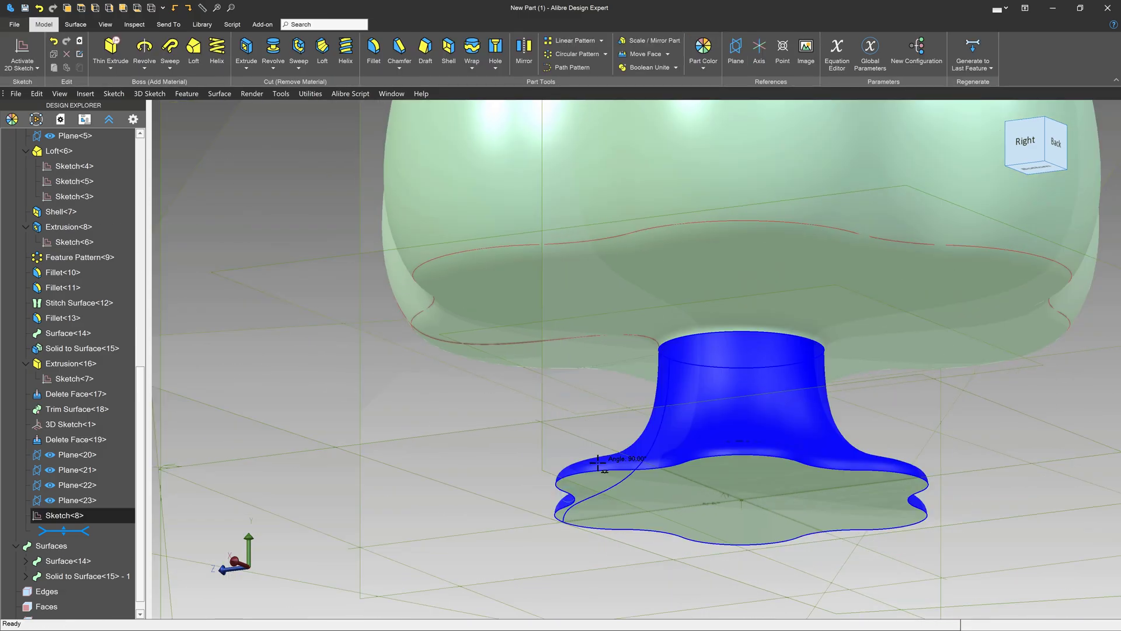
Step: Start a sketch on Plane<21> and draw a circle centred on the sketch origin
middle_drag(598, 463, 626, 463)
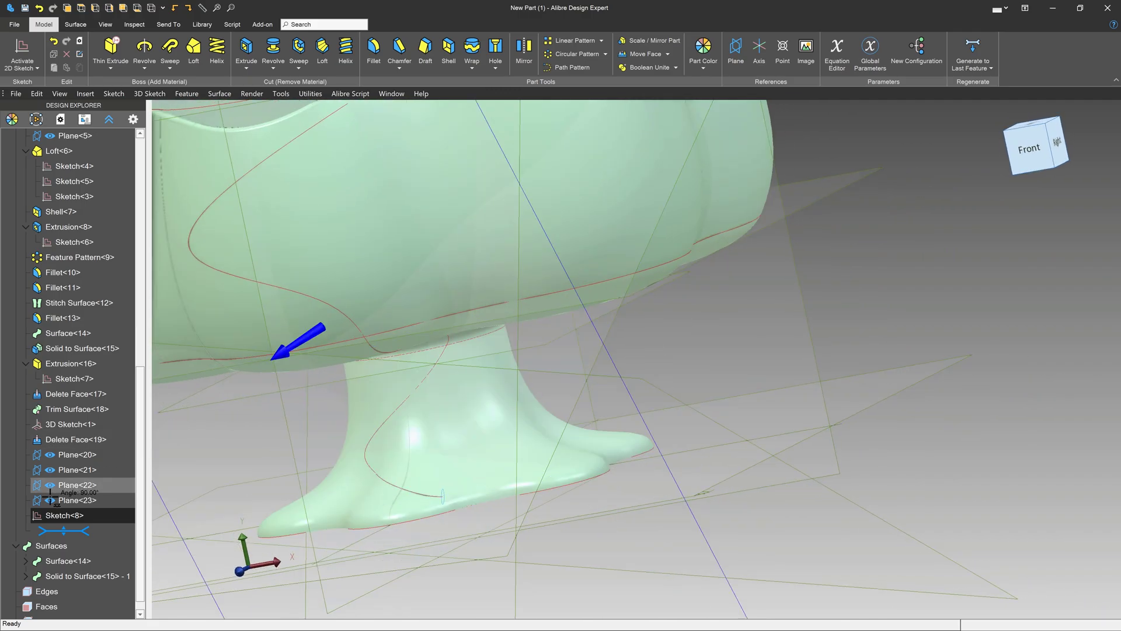
right_click(77, 468)
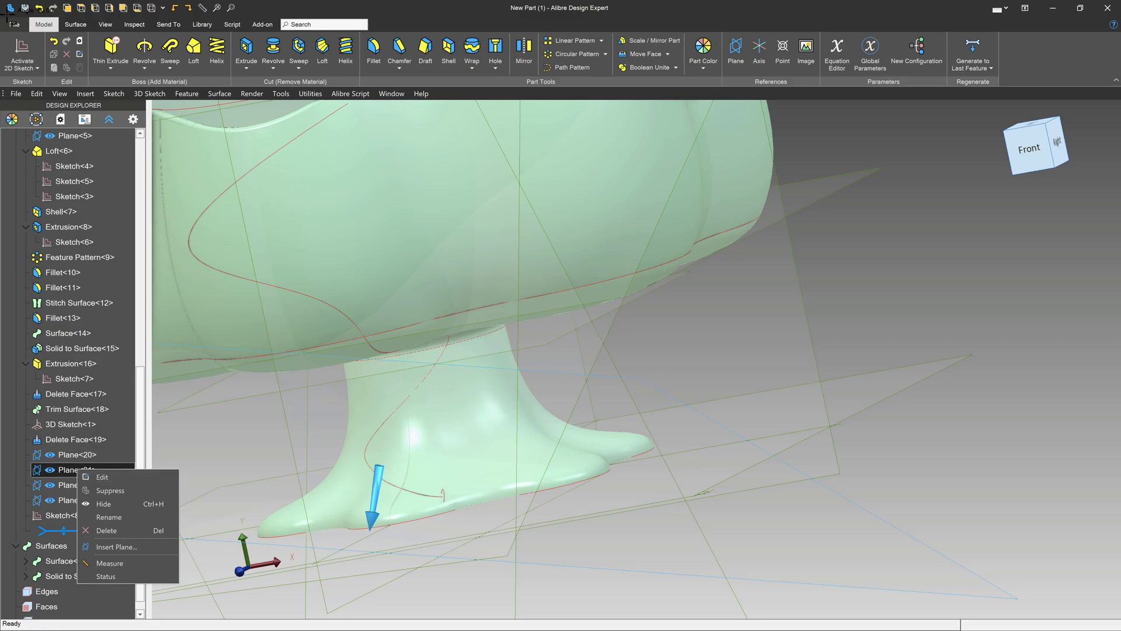
click(17, 50)
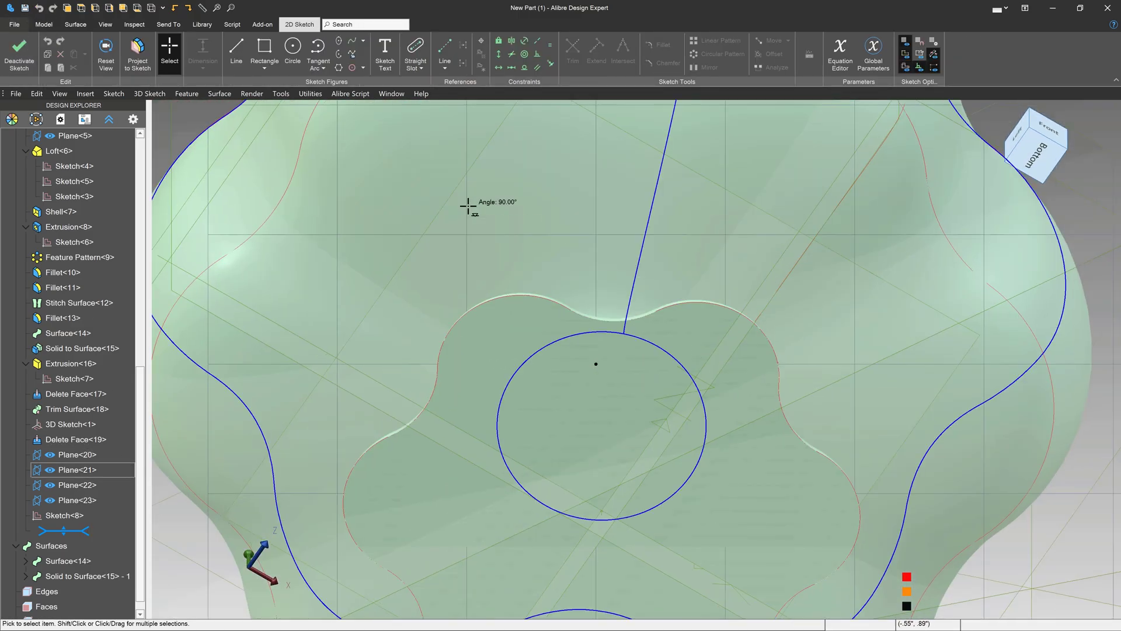
click(293, 47)
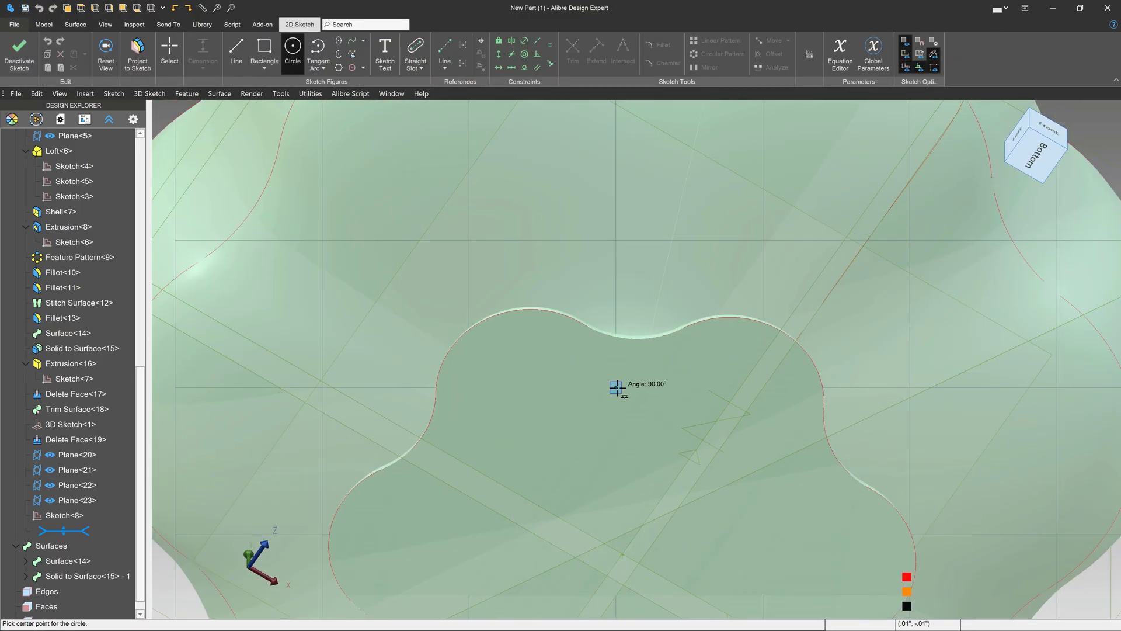
click(616, 387)
click(660, 384)
key(Escape)
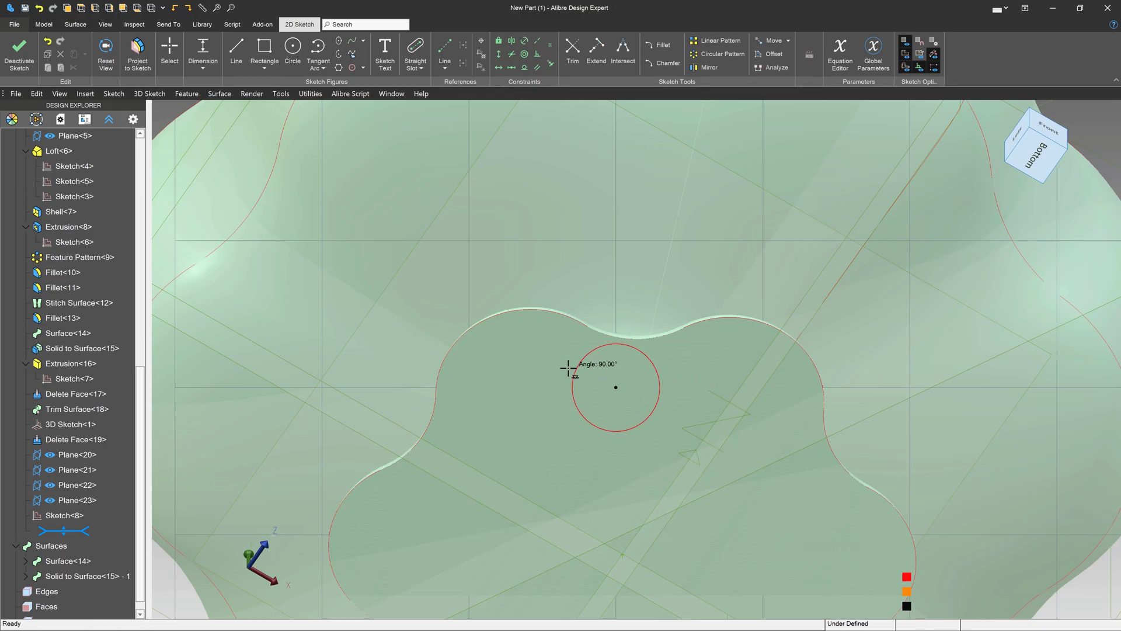
Step: Set the diameter of the circle on Plane<21> to 0.025 in and finish the sketch
click(526, 371)
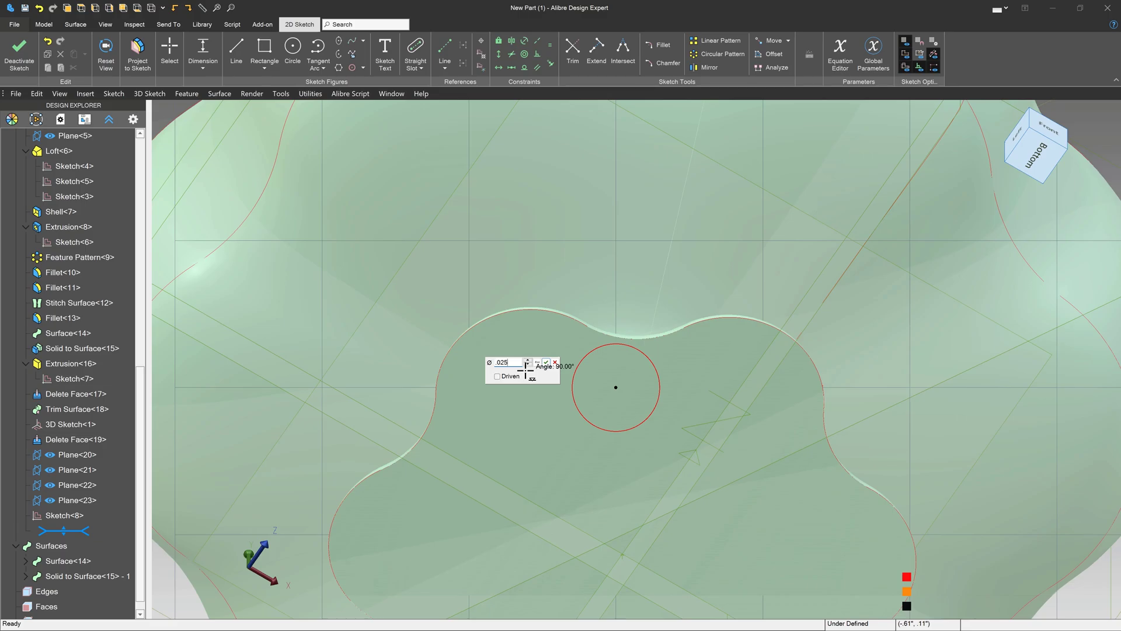
key(Return)
scroll(595, 378, down, 3)
middle_drag(565, 385, 569, 401)
scroll(385, 376, down, 1)
scroll(429, 305, up, 4)
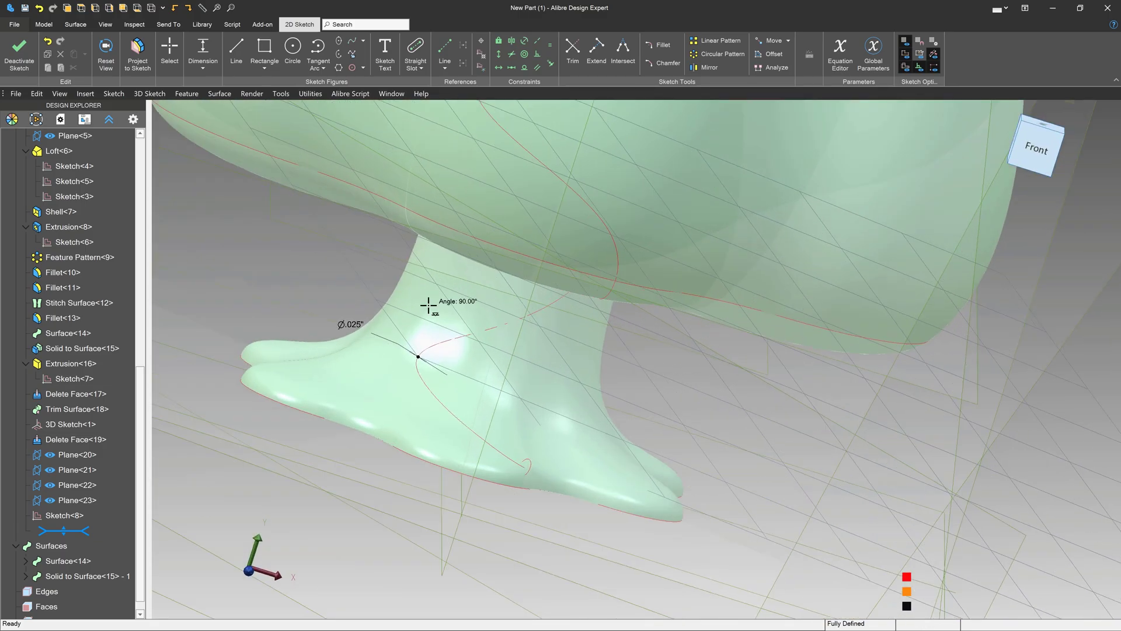
click(20, 52)
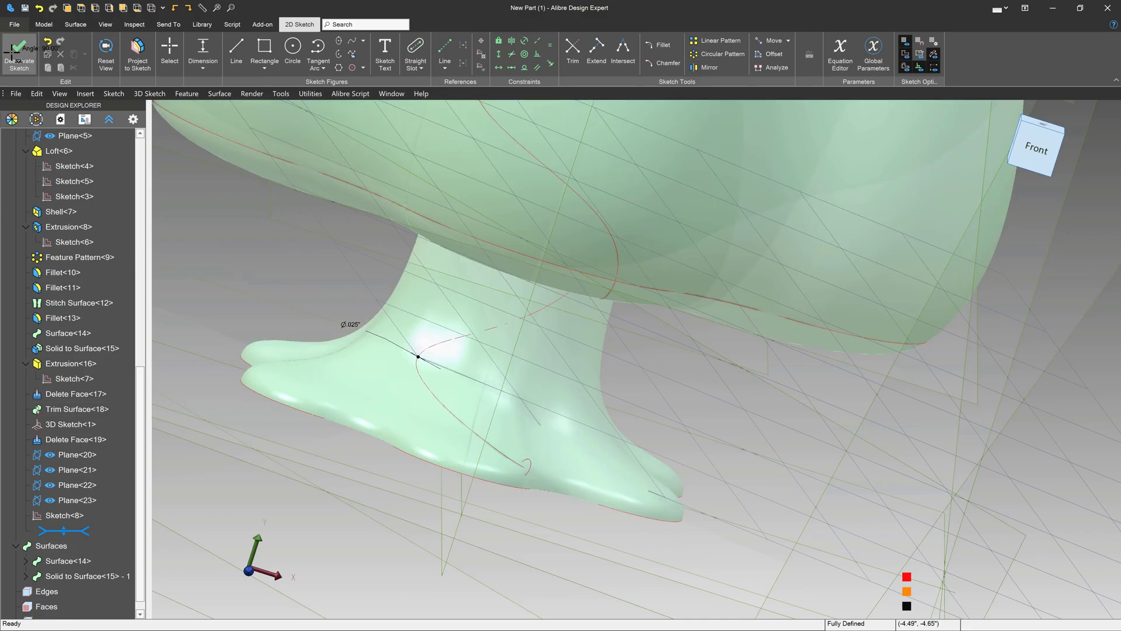
Step: Sketch a 0.3 in diameter circle on Plane<22>, centred on the sketch origin, and finish the sketch
click(76, 485)
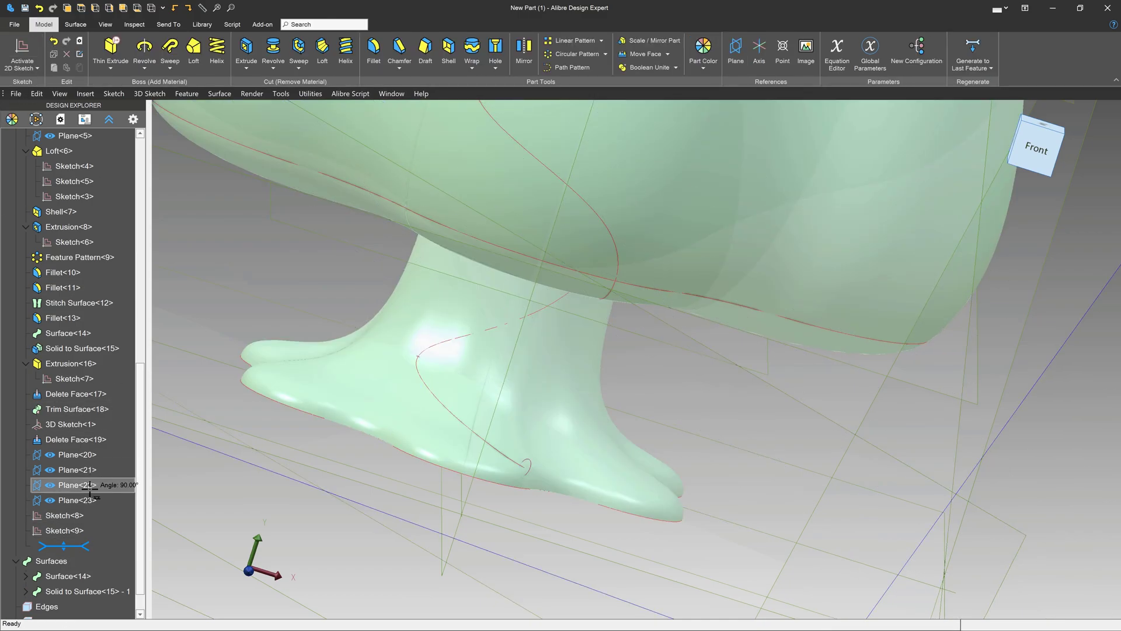
click(18, 49)
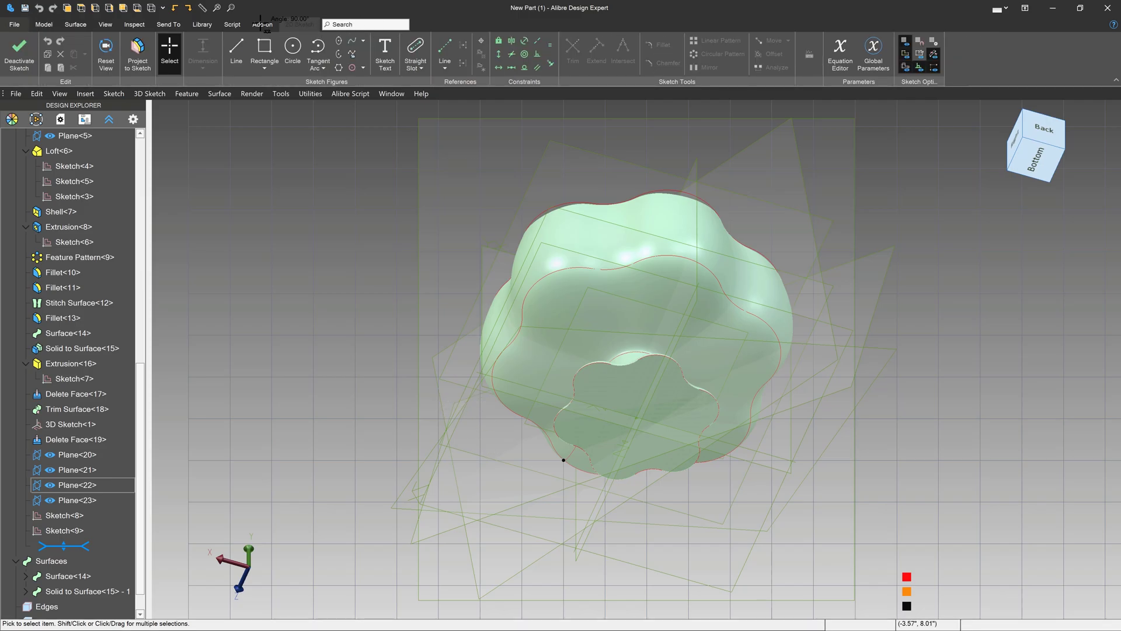
click(292, 53)
click(563, 460)
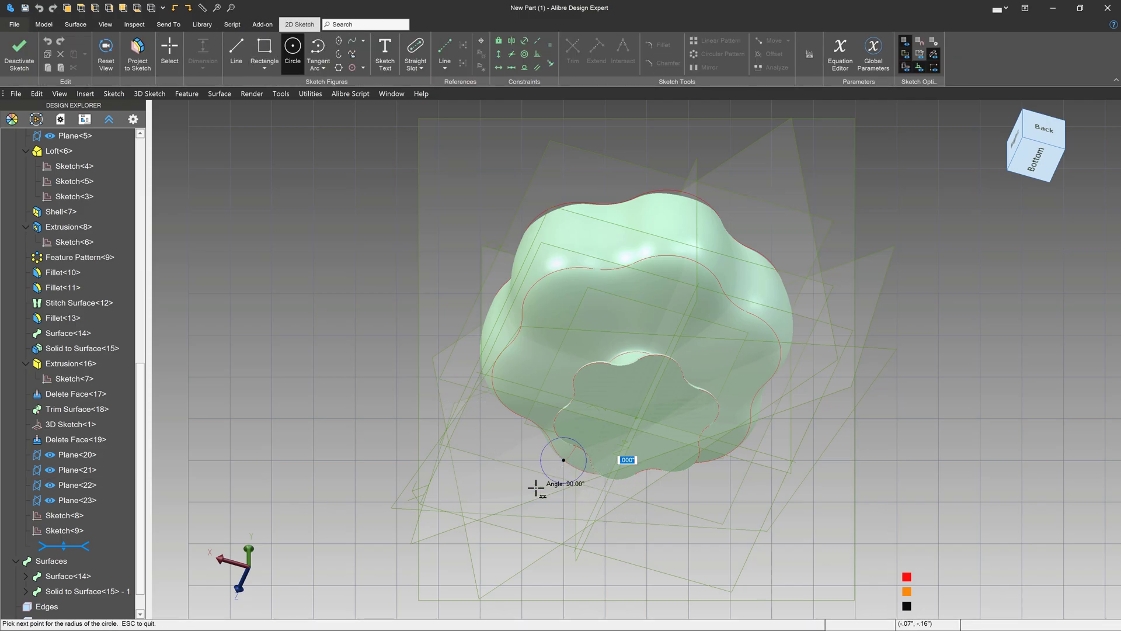
click(521, 460)
click(445, 446)
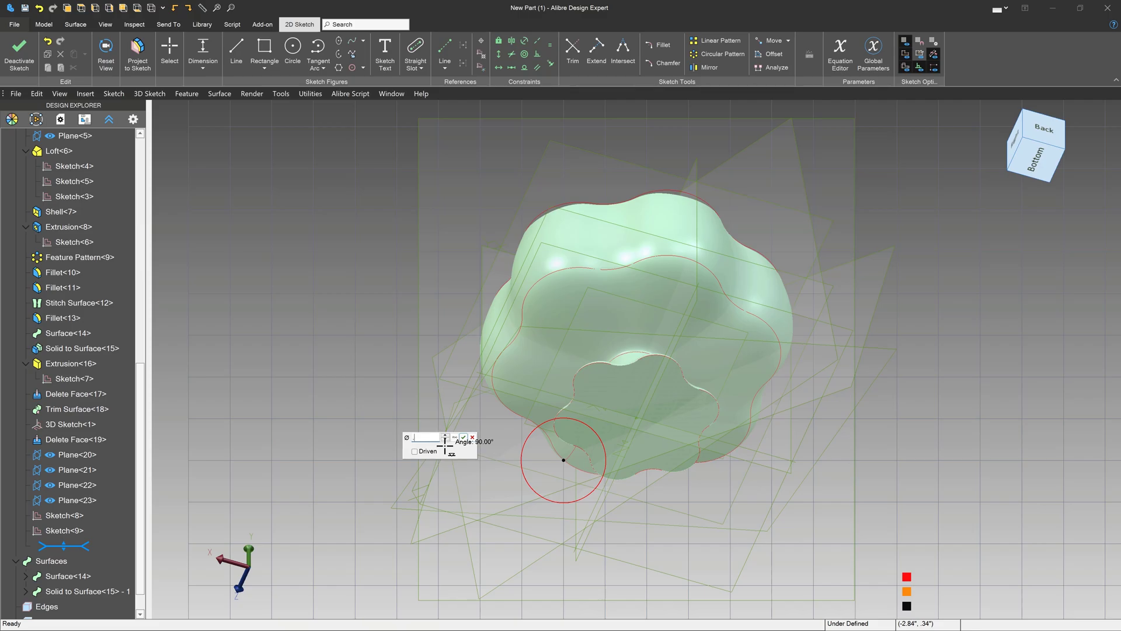
text(.3)
key(Return)
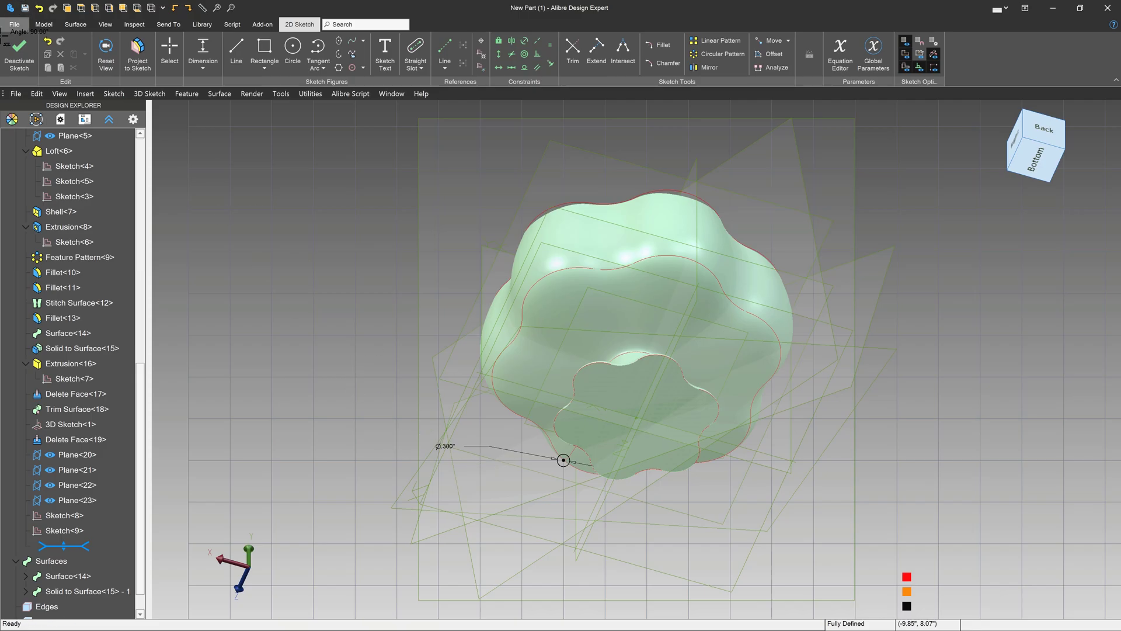
click(11, 45)
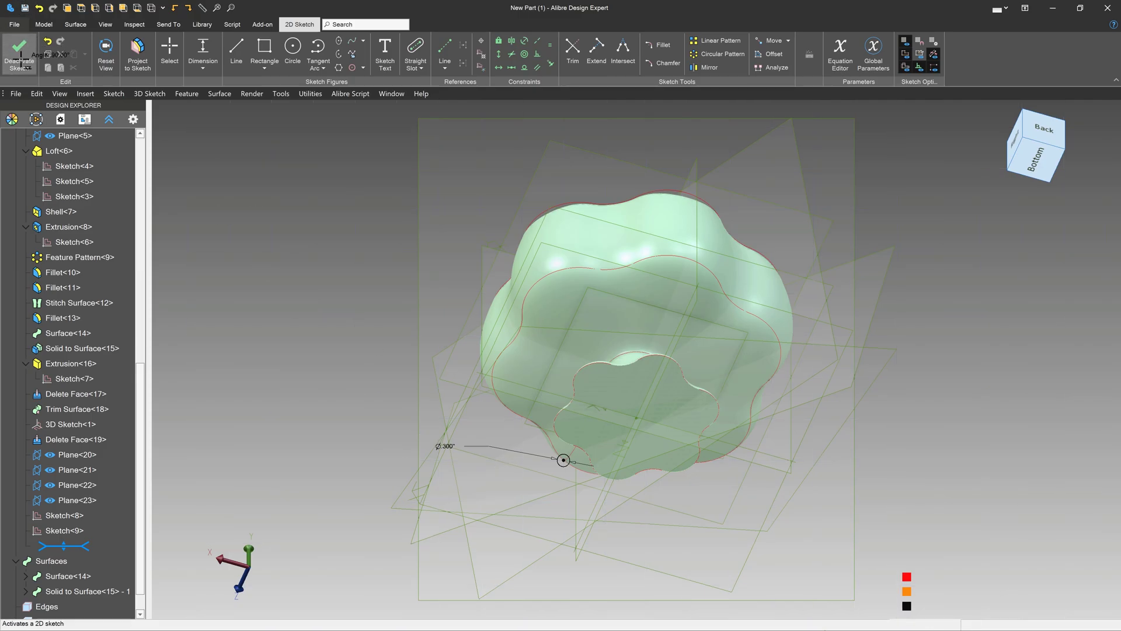
Step: Sketch a circle about 0.62 in in diameter on Plane<23>, centred on the sketch origin at the curve's upper end
right_click(73, 495)
click(88, 504)
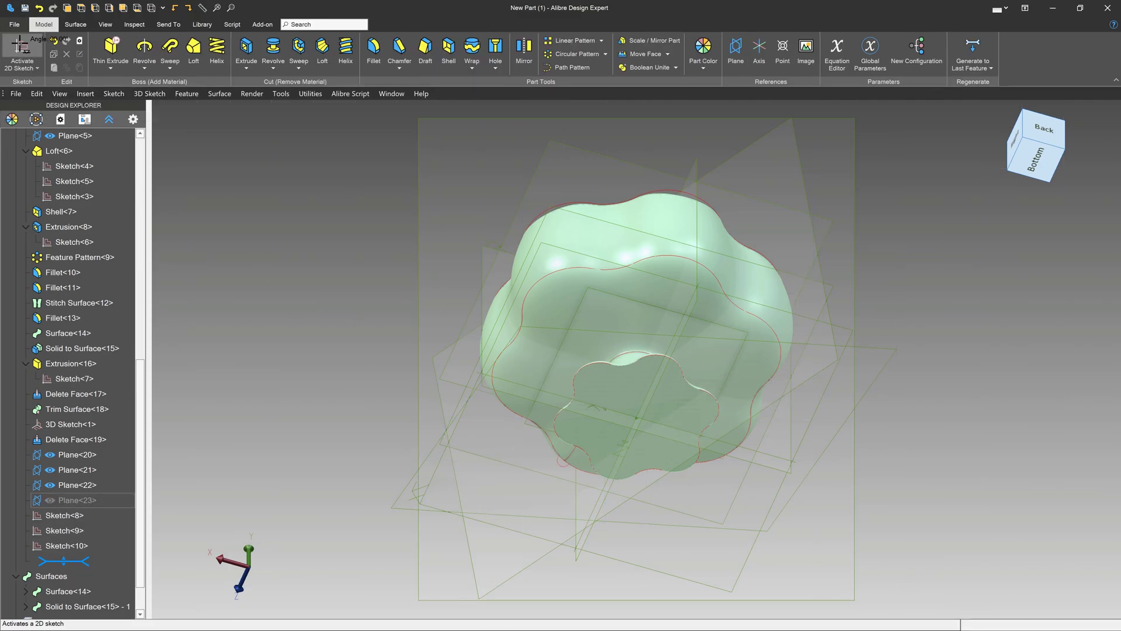
click(47, 499)
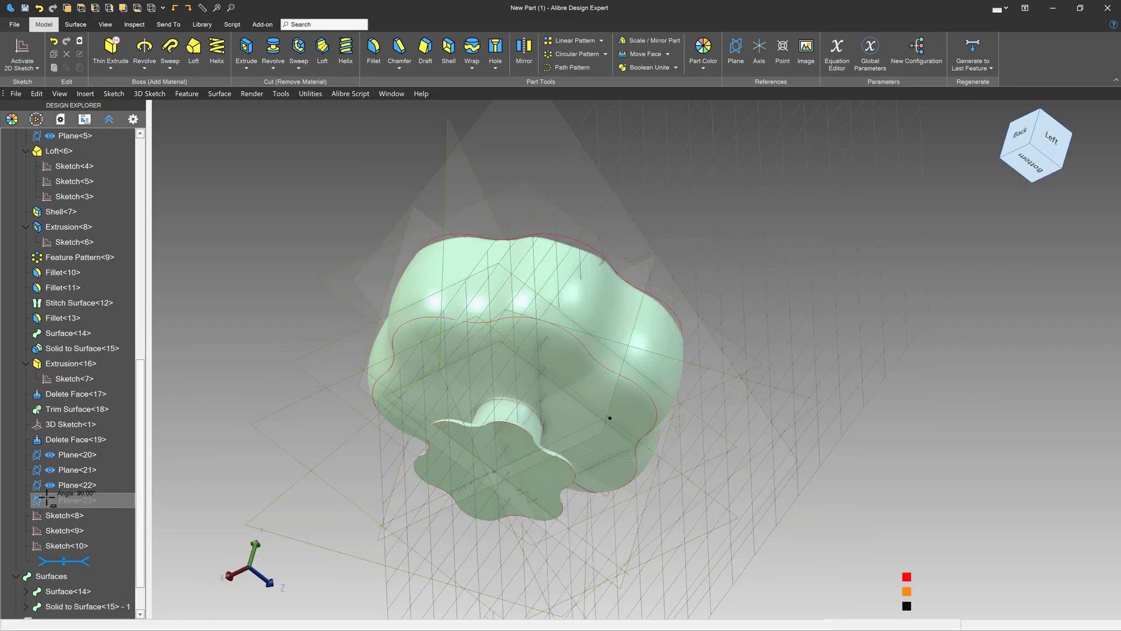
click(47, 499)
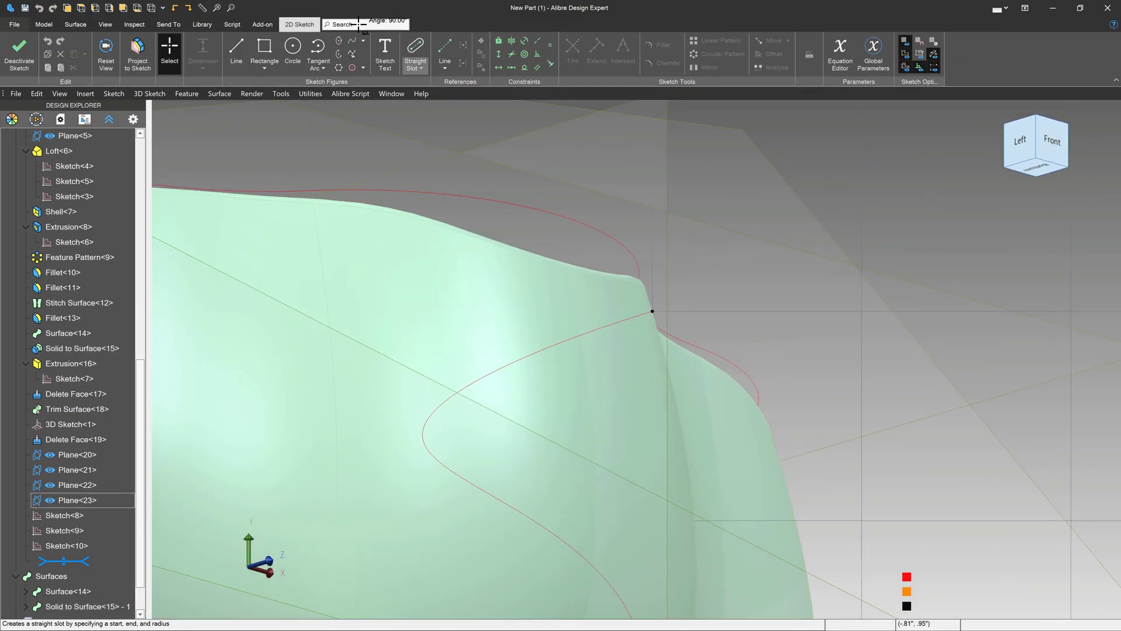
click(293, 48)
click(652, 310)
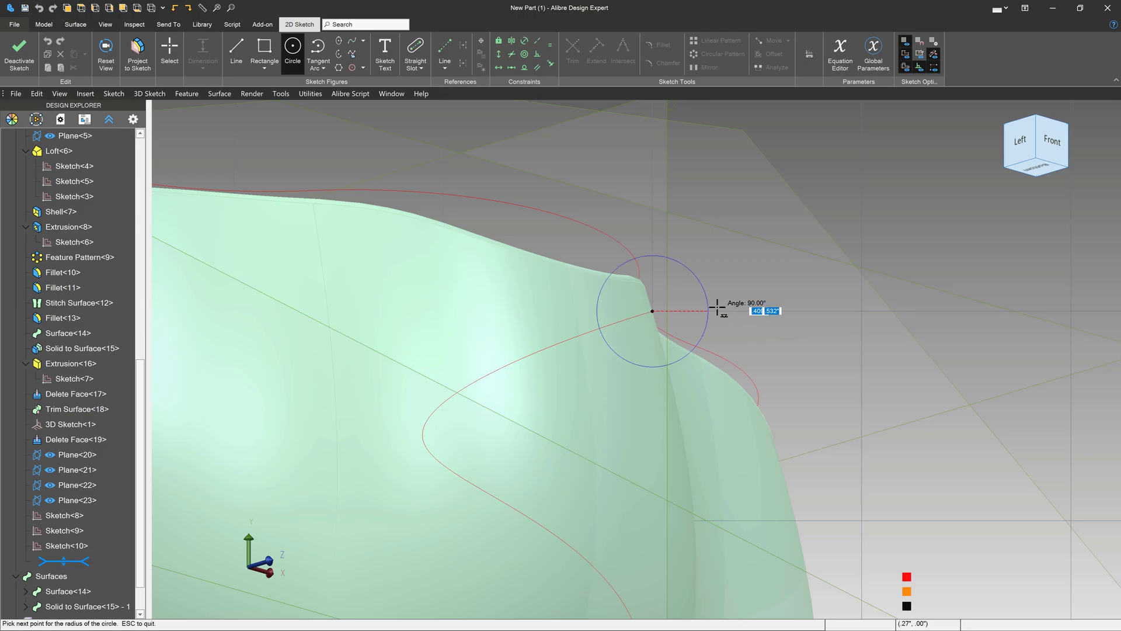
click(718, 310)
key(Escape)
Step: Set the diameter of the circle on Plane<23> to 0.1 in and finish the sketch
click(691, 257)
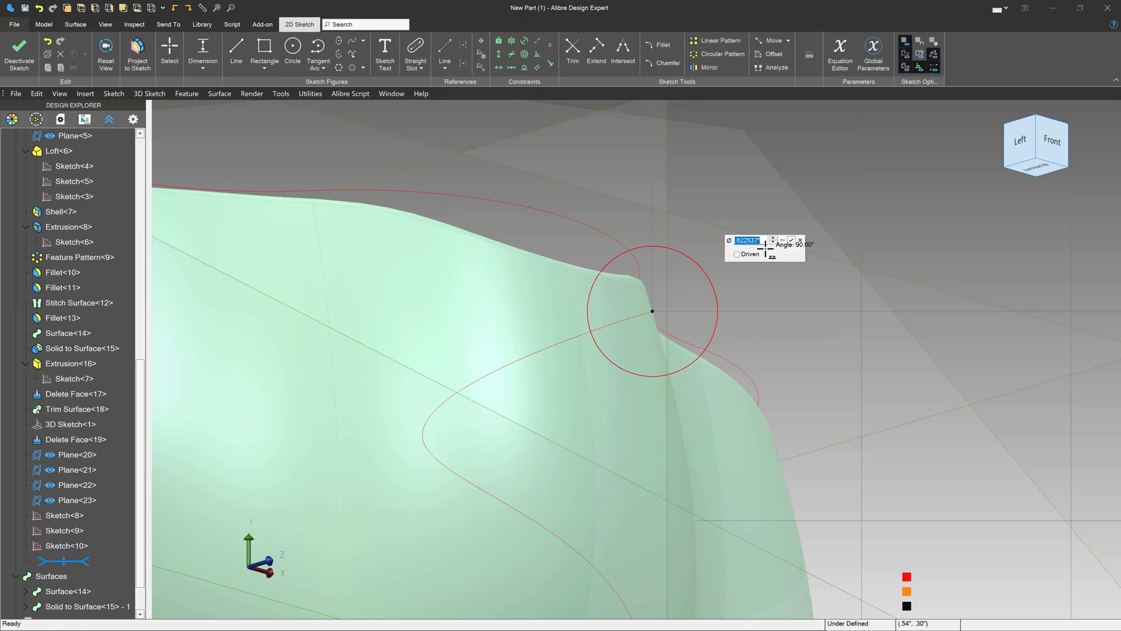
text(.1)
key(Return)
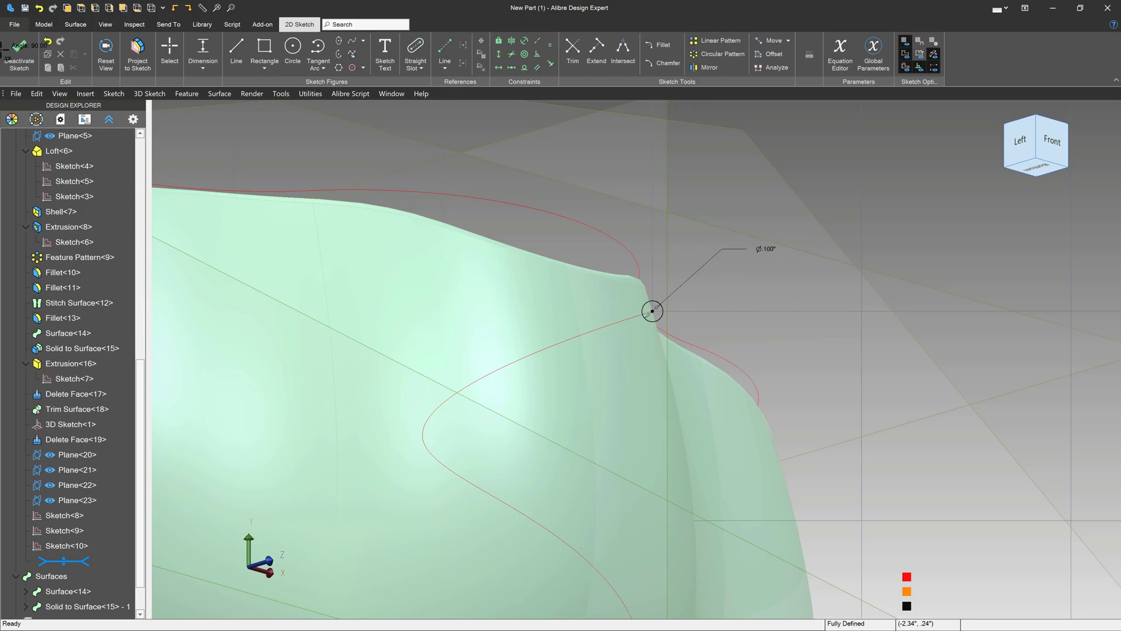
click(12, 64)
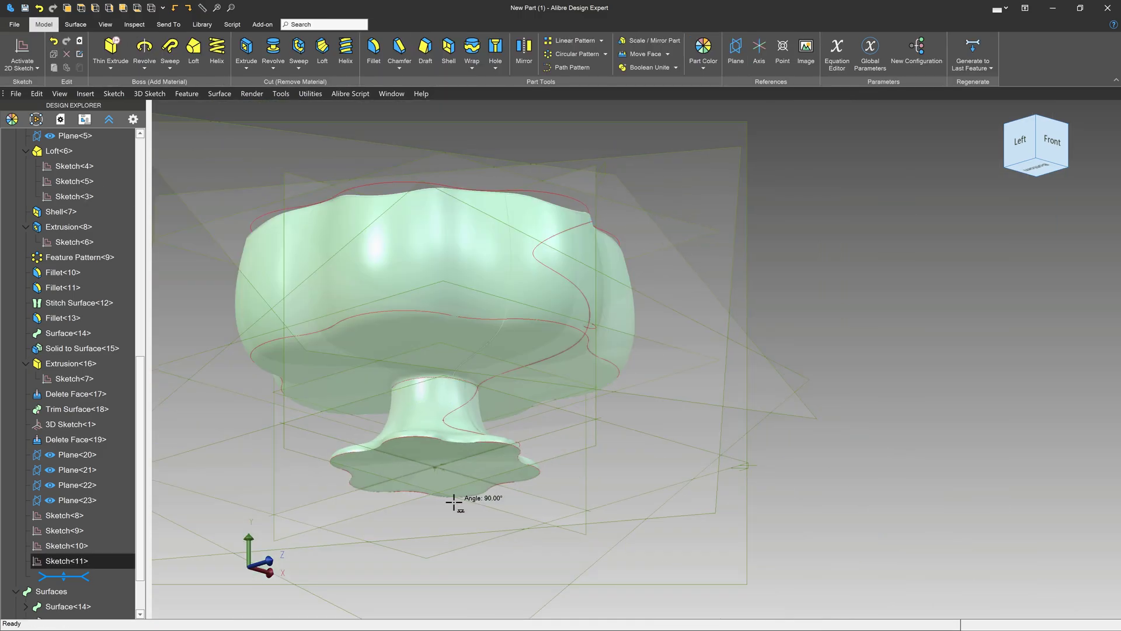
Step: Start a boss loft using Sketch<8>, Sketch<9>, Sketch<10> and Sketch<11> as its cross sections, in that order
middle_drag(564, 455, 520, 470)
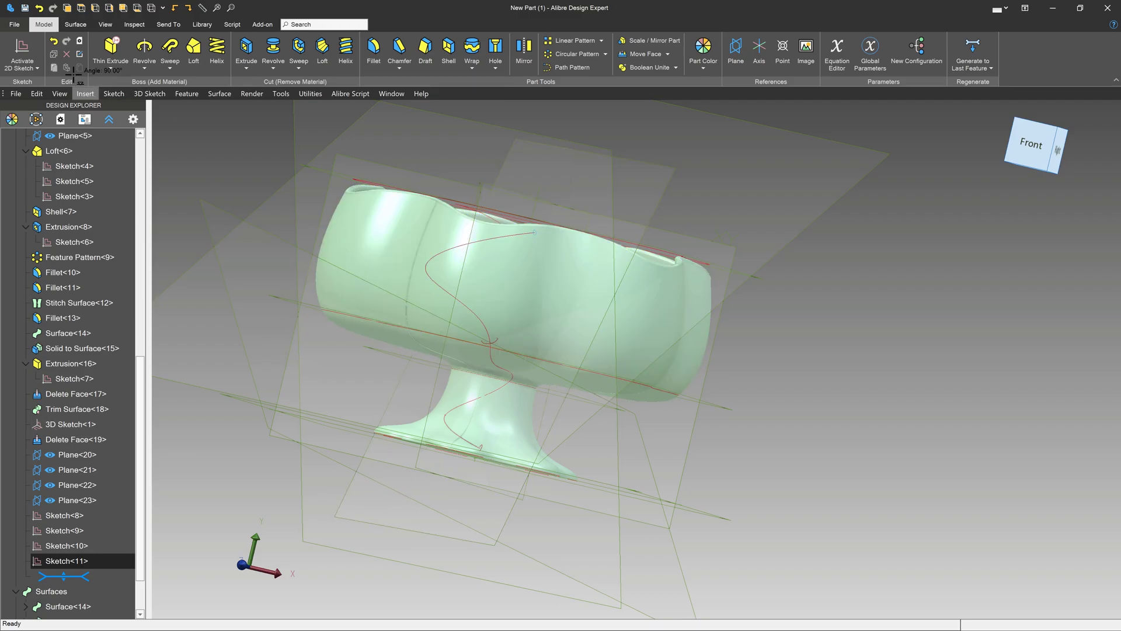
scroll(438, 475, up, 3)
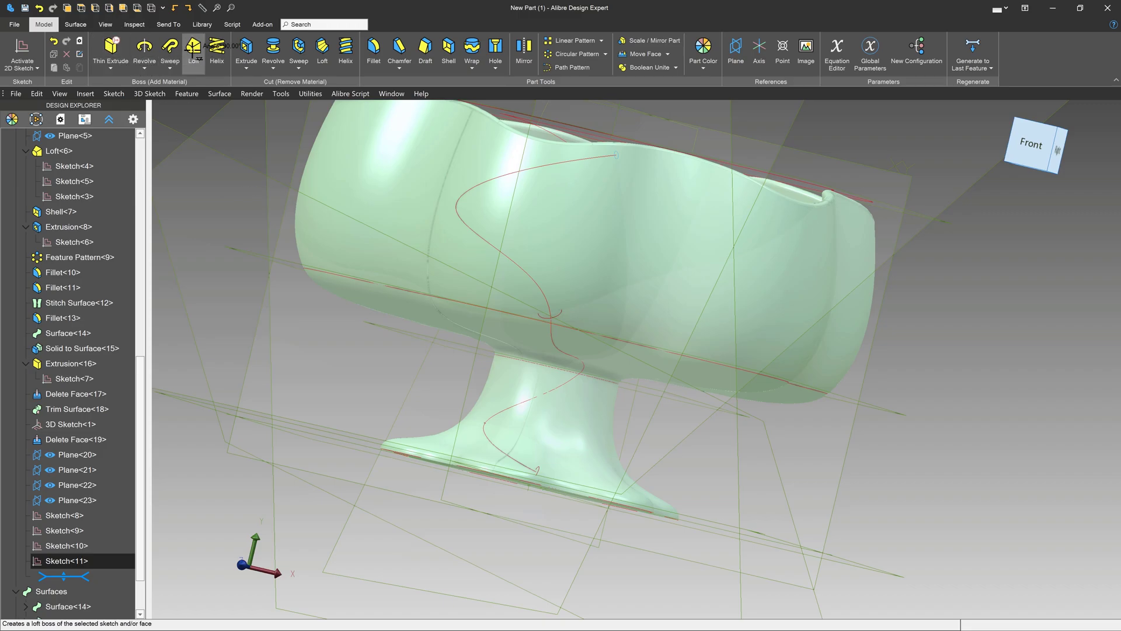
click(193, 50)
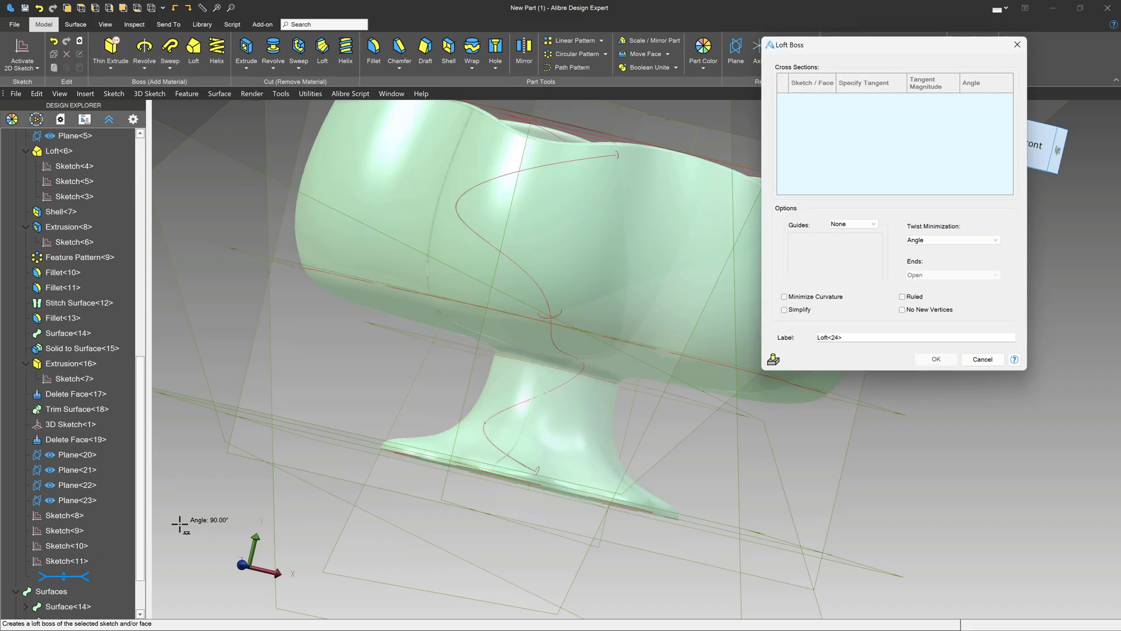
click(66, 517)
click(68, 527)
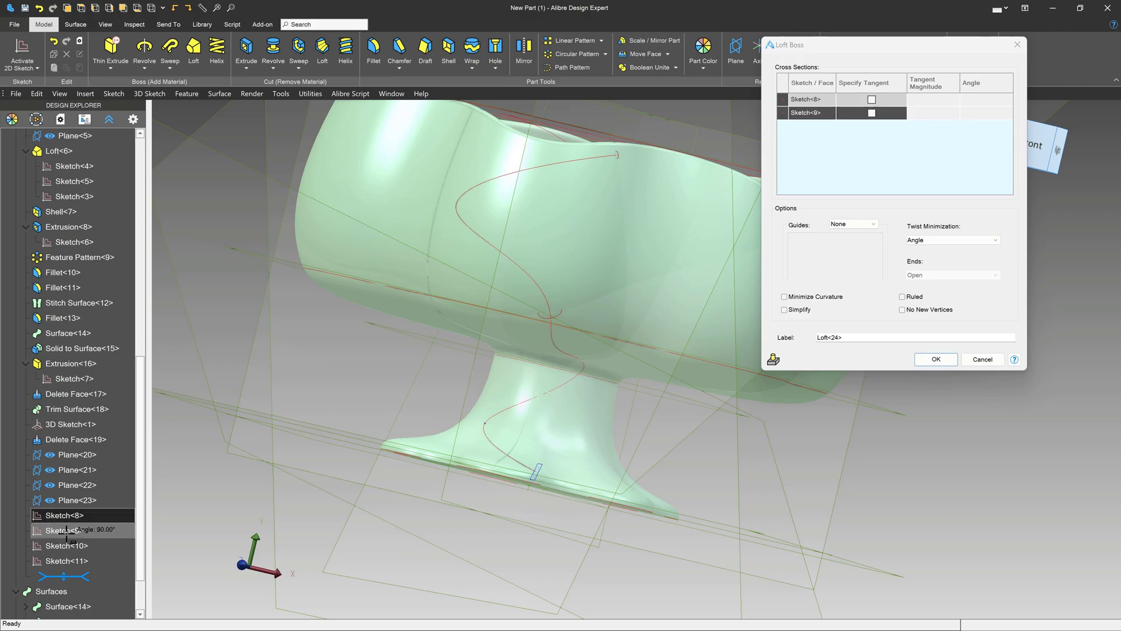
click(67, 516)
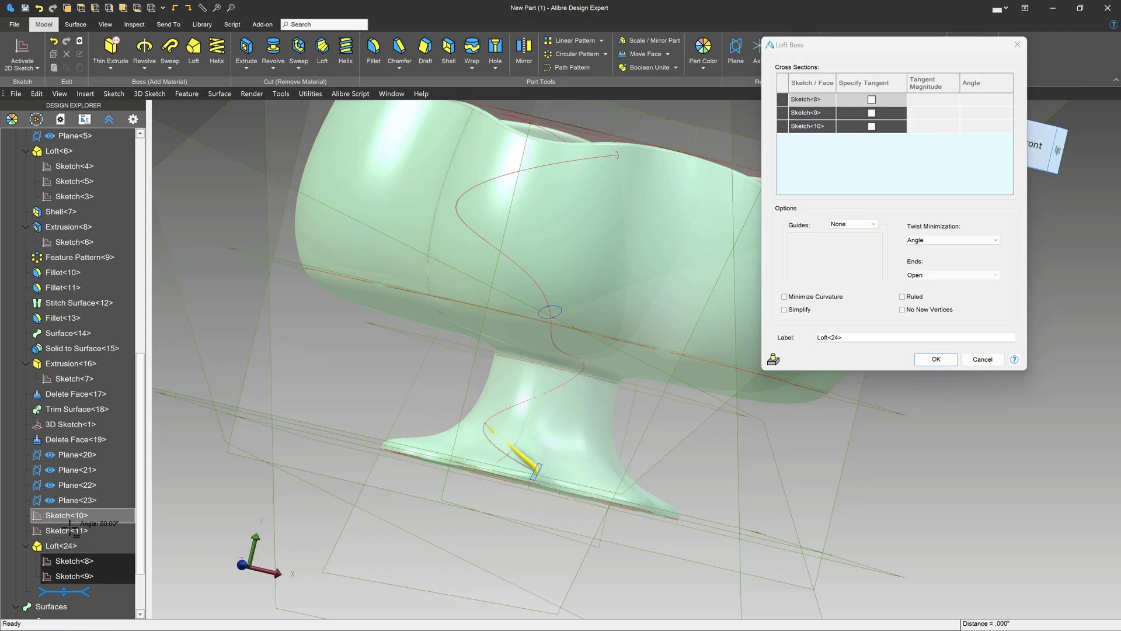
click(69, 518)
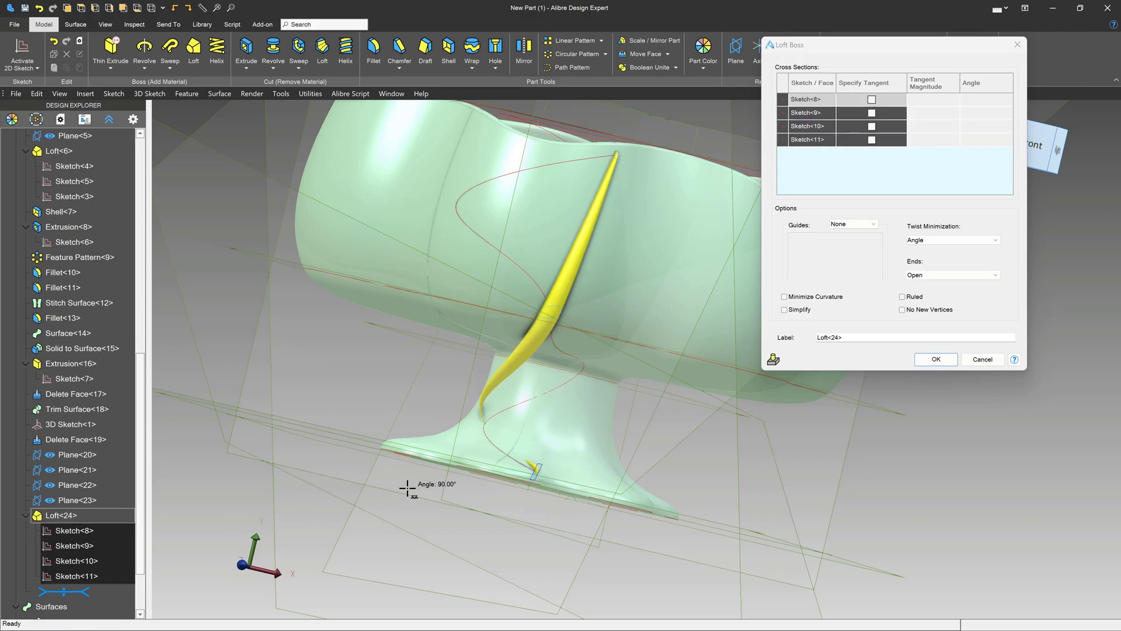
mouse_move(407, 489)
middle_down()
mouse_move(368, 511)
mouse_move(410, 506)
mouse_move(363, 503)
mouse_move(381, 514)
mouse_move(400, 493)
middle_up()
Step: Try to create the loft with a Centerline guide along 3D Sketch<1>
click(844, 224)
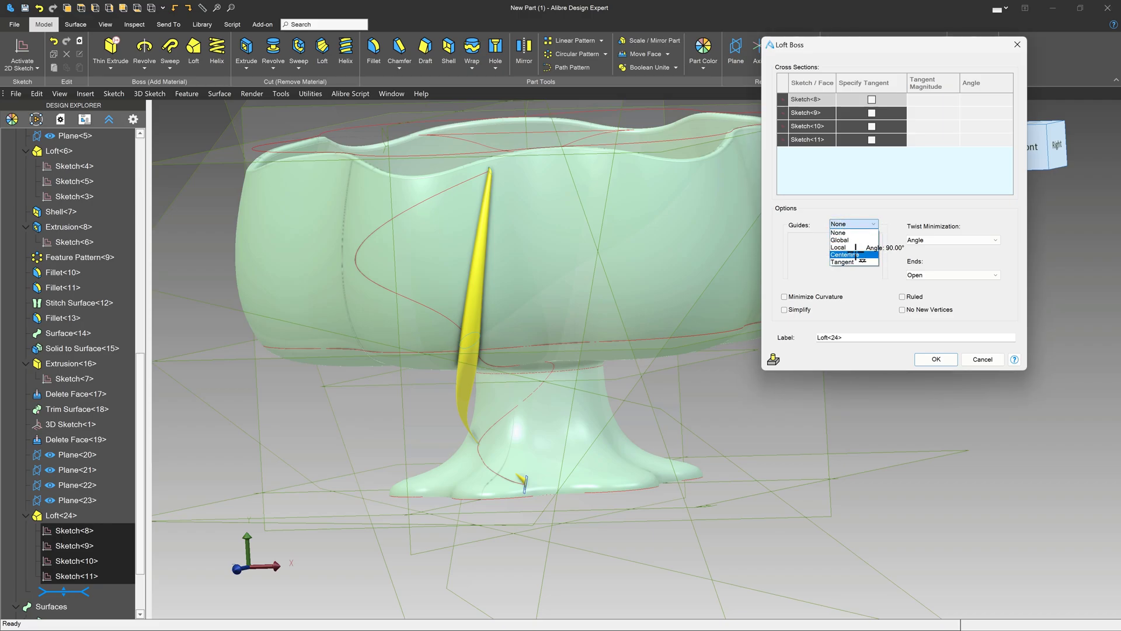
click(856, 255)
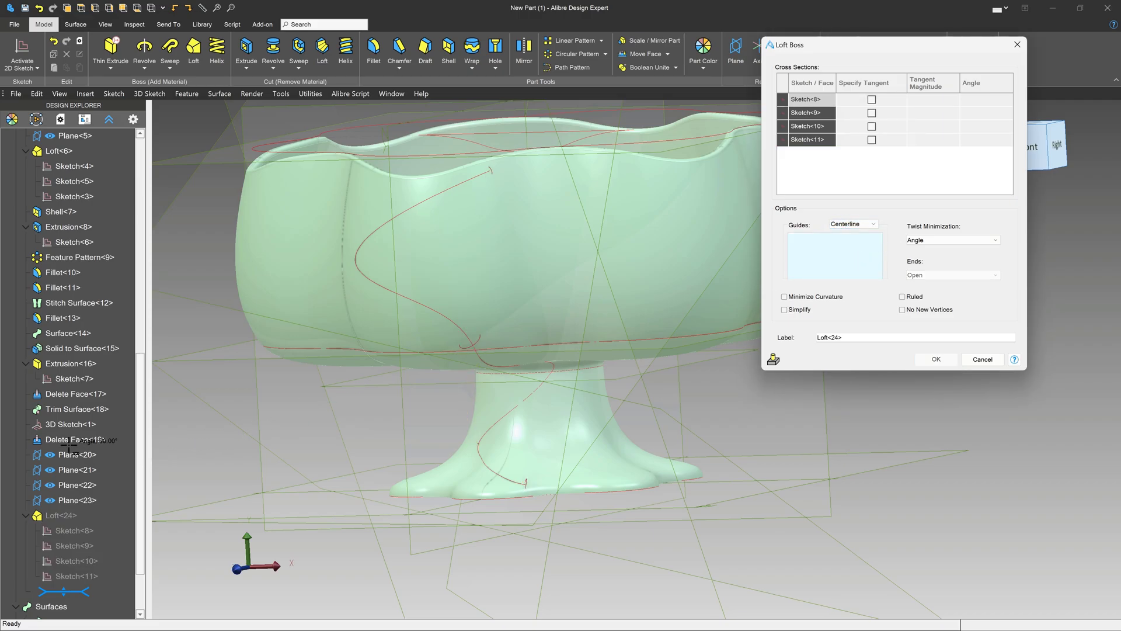
click(73, 425)
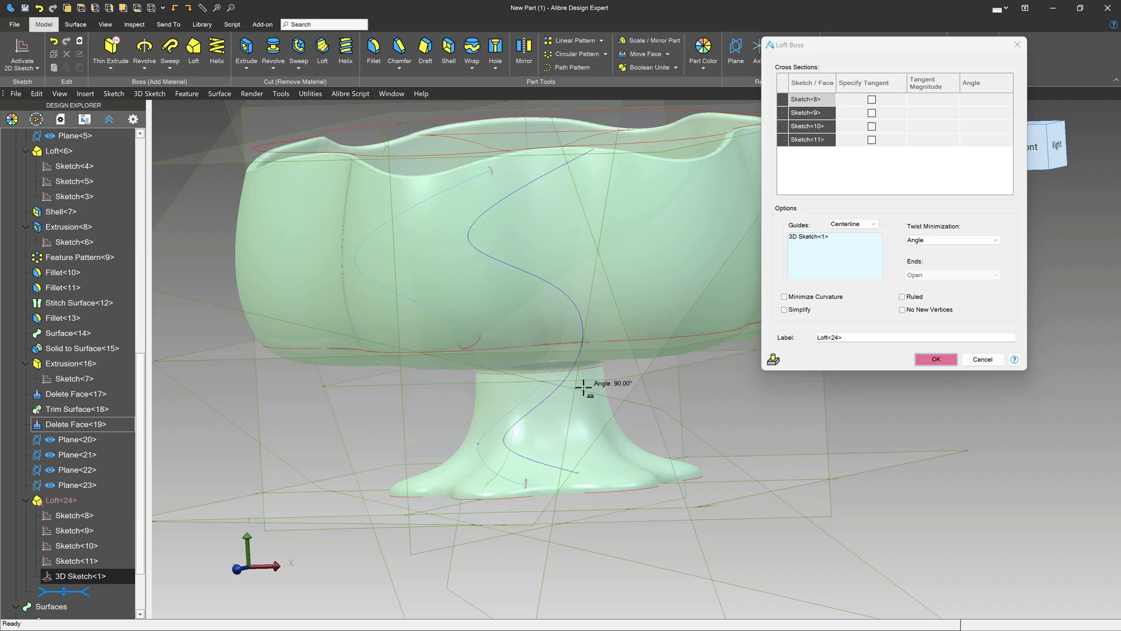
click(950, 360)
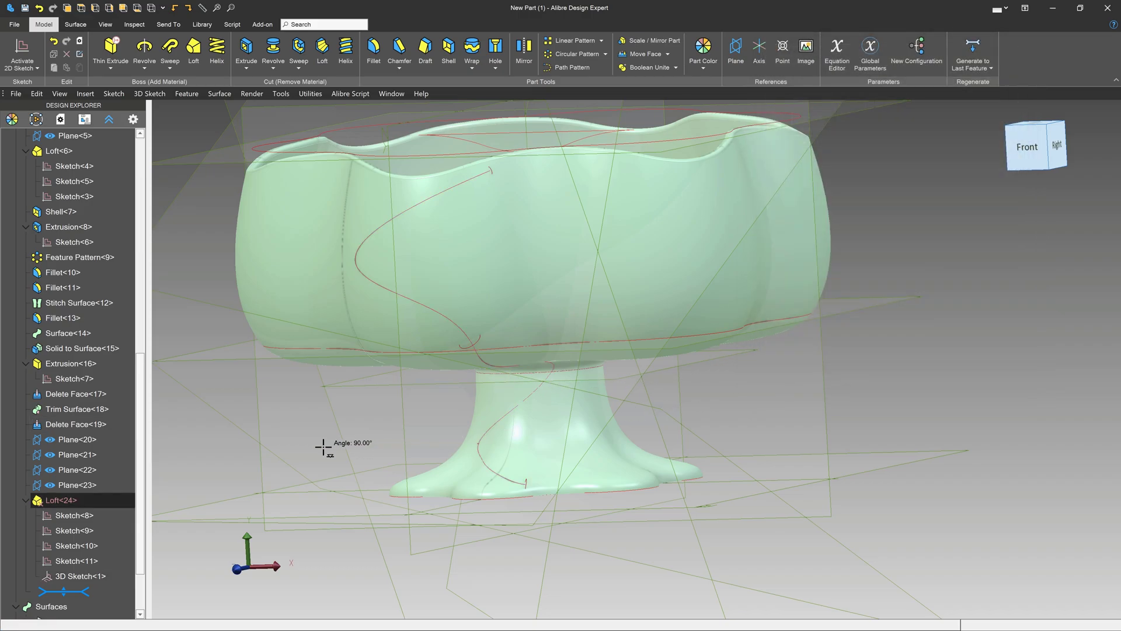
Step: Check the status report of the failed loft Loft<24>
scroll(450, 397, up, 5)
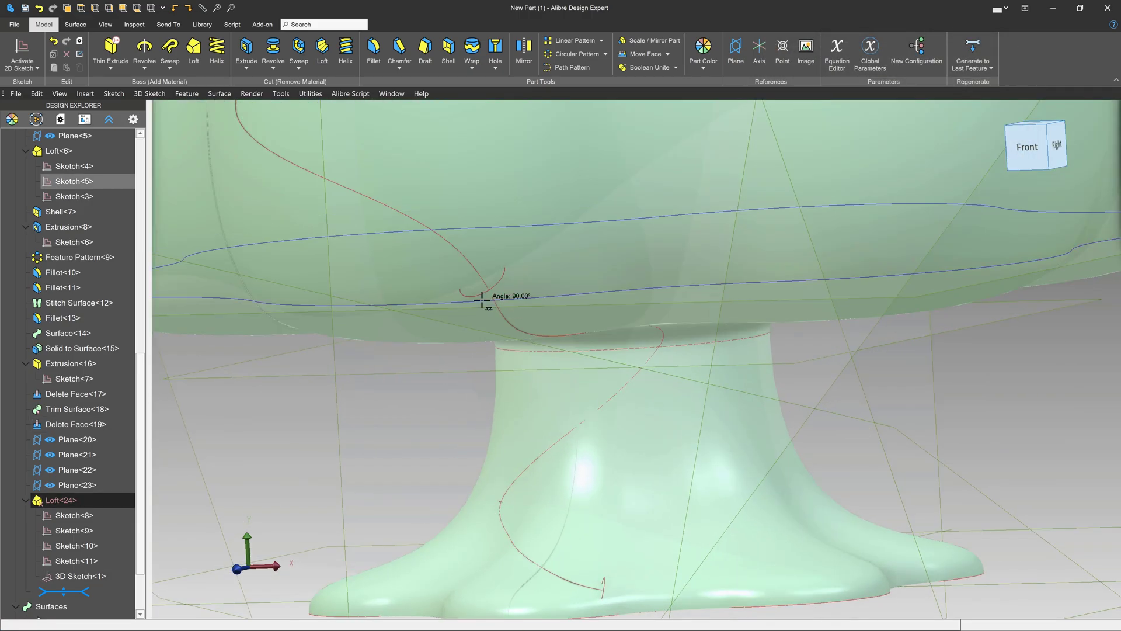
right_click(63, 499)
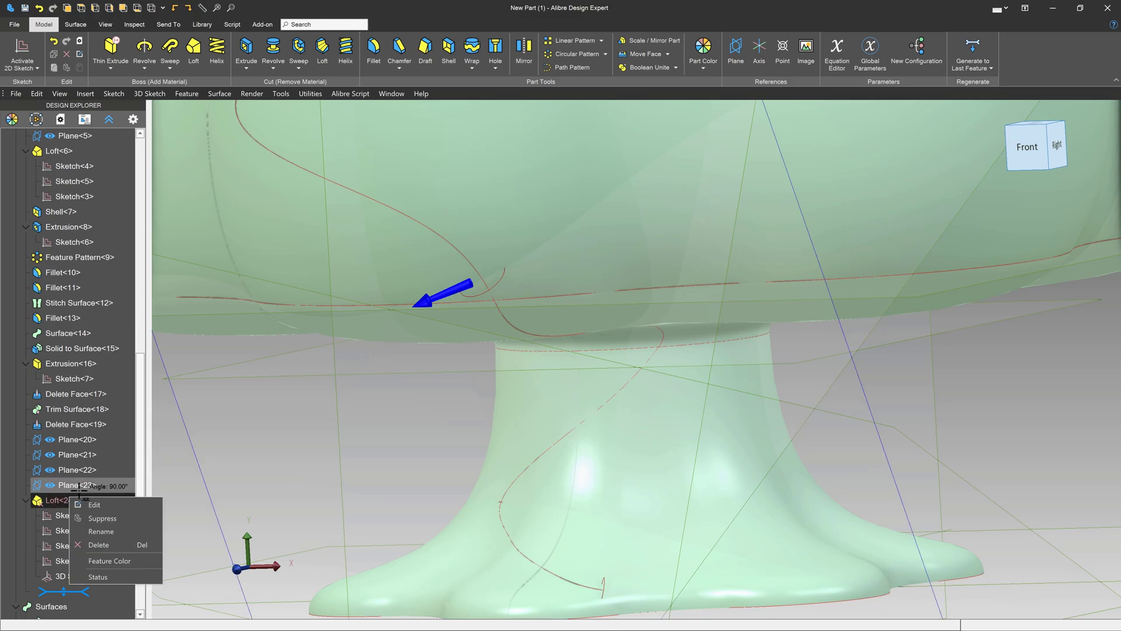
click(108, 574)
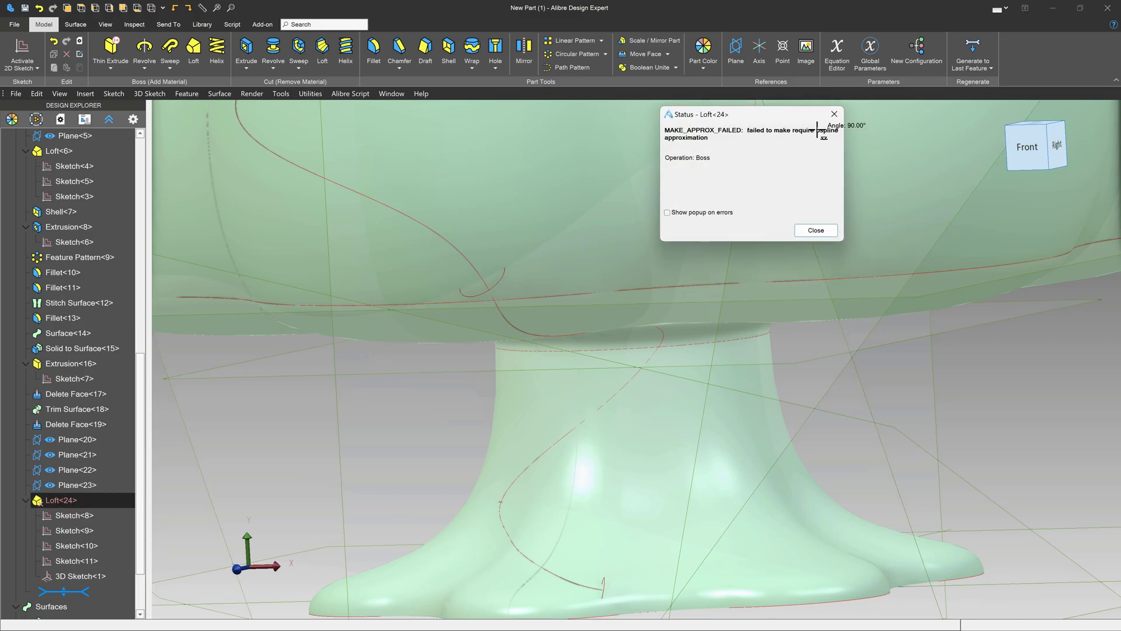
click(804, 230)
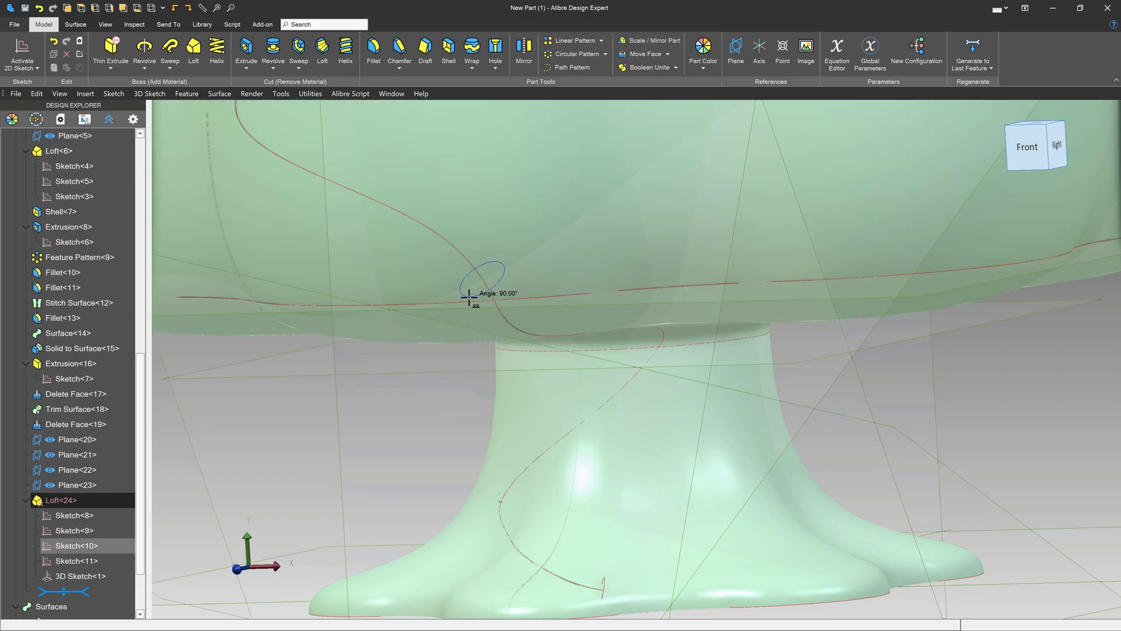
Step: Set the circle diameter in Sketch<10> to 0.2 in and finish the sketch
right_click(465, 293)
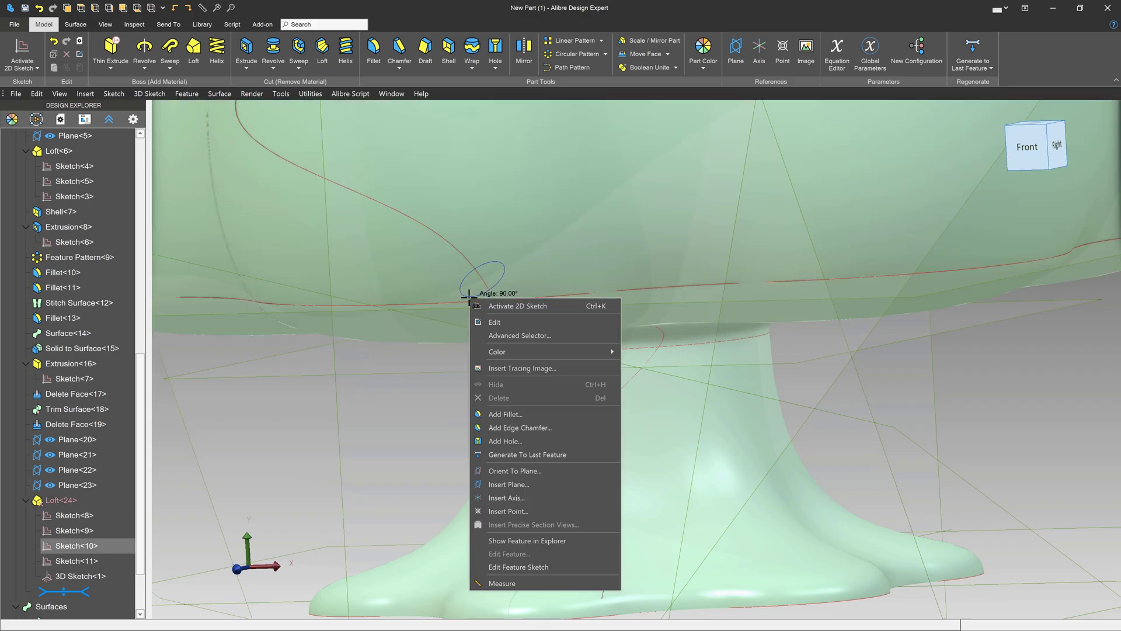
click(497, 317)
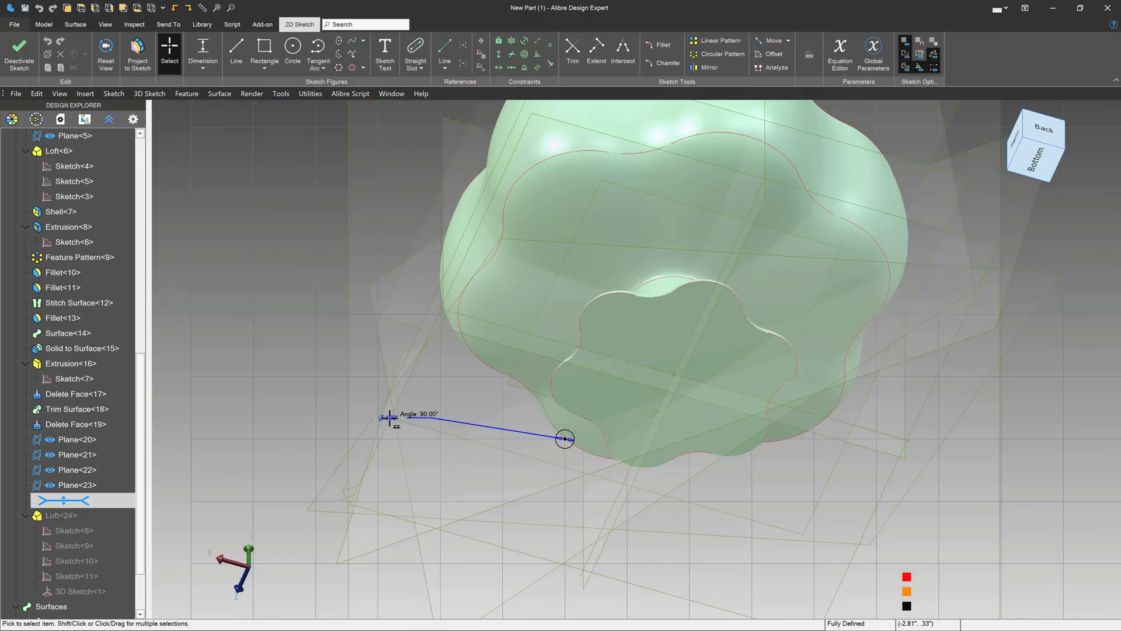
double_click(389, 414)
text(.2)
key(Return)
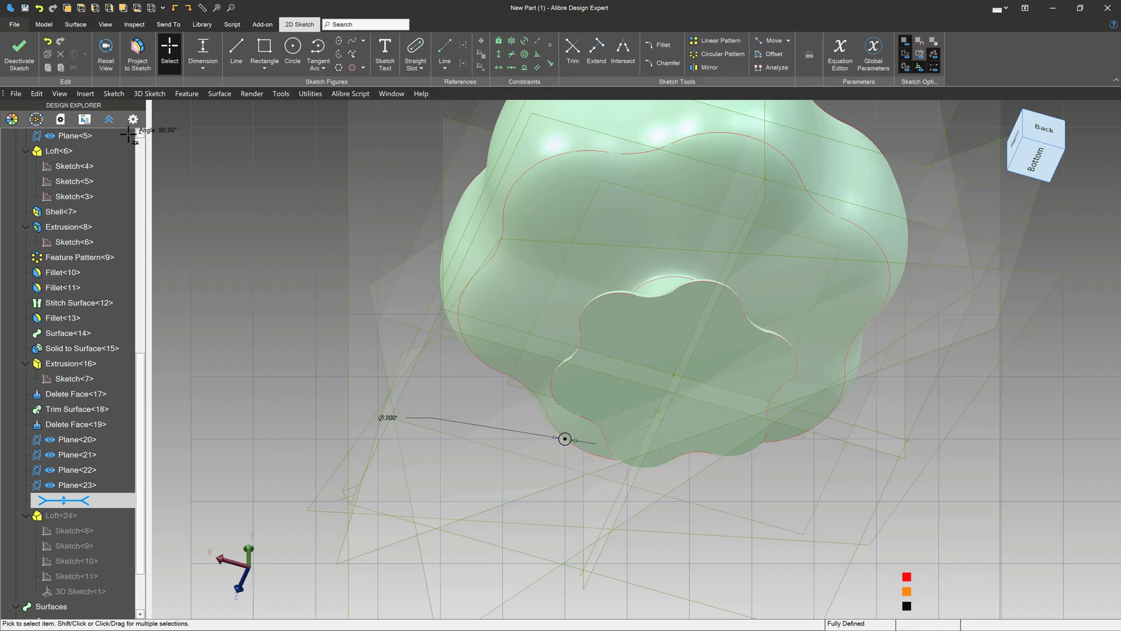
click(19, 52)
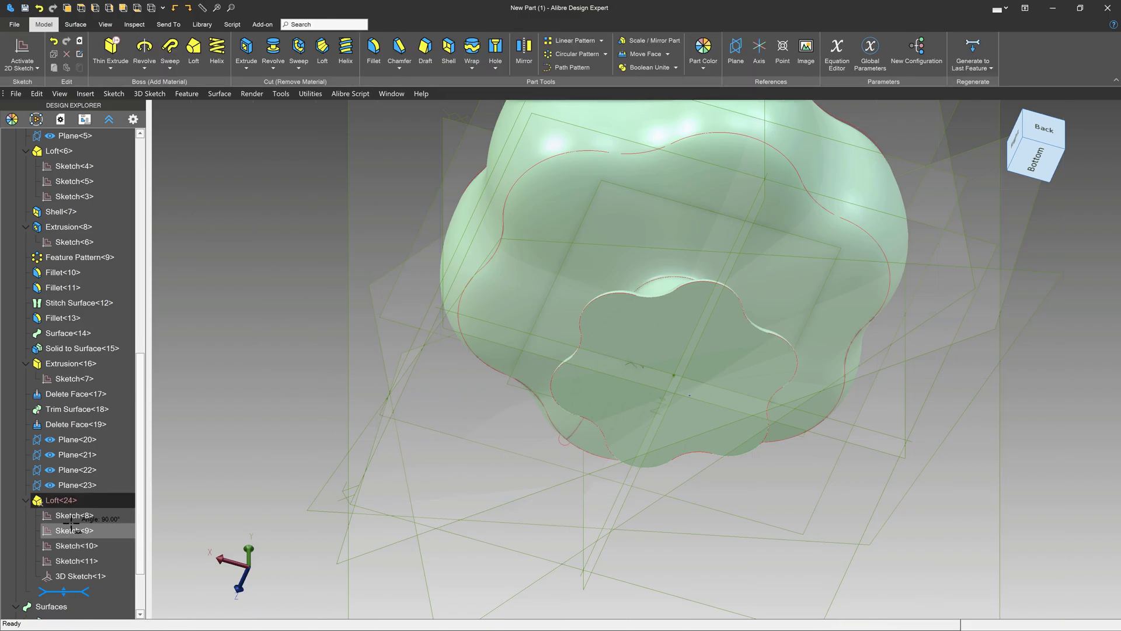
Step: Change the Sketch<10> circle diameter to 0.1 in and finish the sketch
scroll(560, 450, up, 5)
right_click(571, 431)
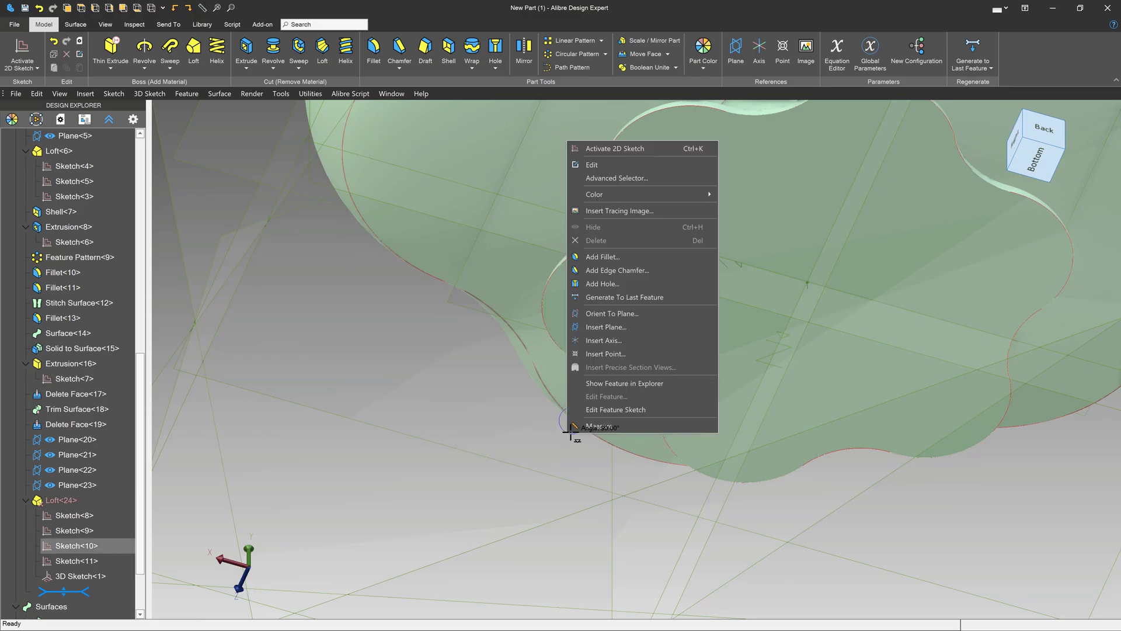
click(590, 164)
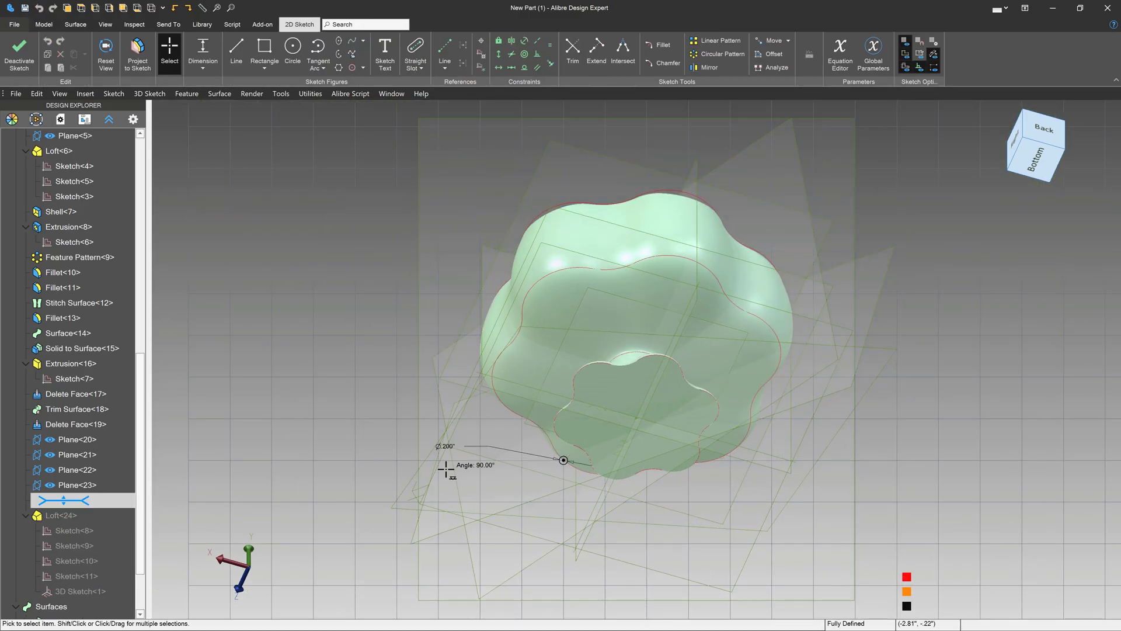
double_click(447, 446)
key(Return)
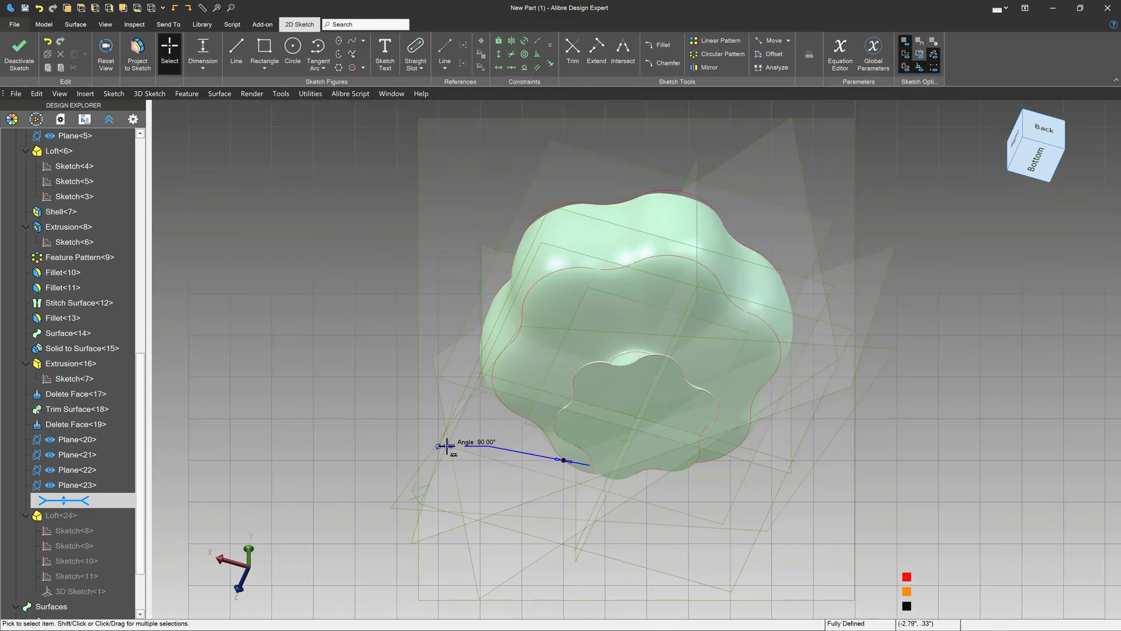
click(21, 53)
Step: Set the circle diameter in Sketch<8>, at the curve's lower end on the foot, to 0.075 in and finish the sketch
mouse_move(489, 482)
middle_down()
mouse_move(535, 506)
mouse_move(495, 505)
middle_up()
scroll(671, 450, up, 5)
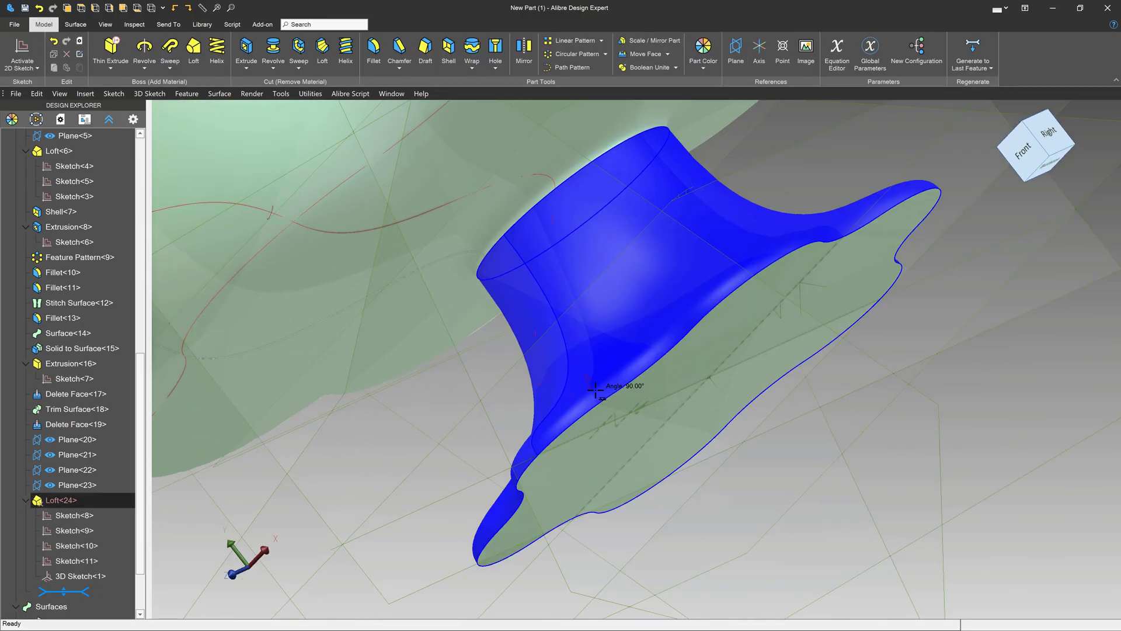
right_click(590, 381)
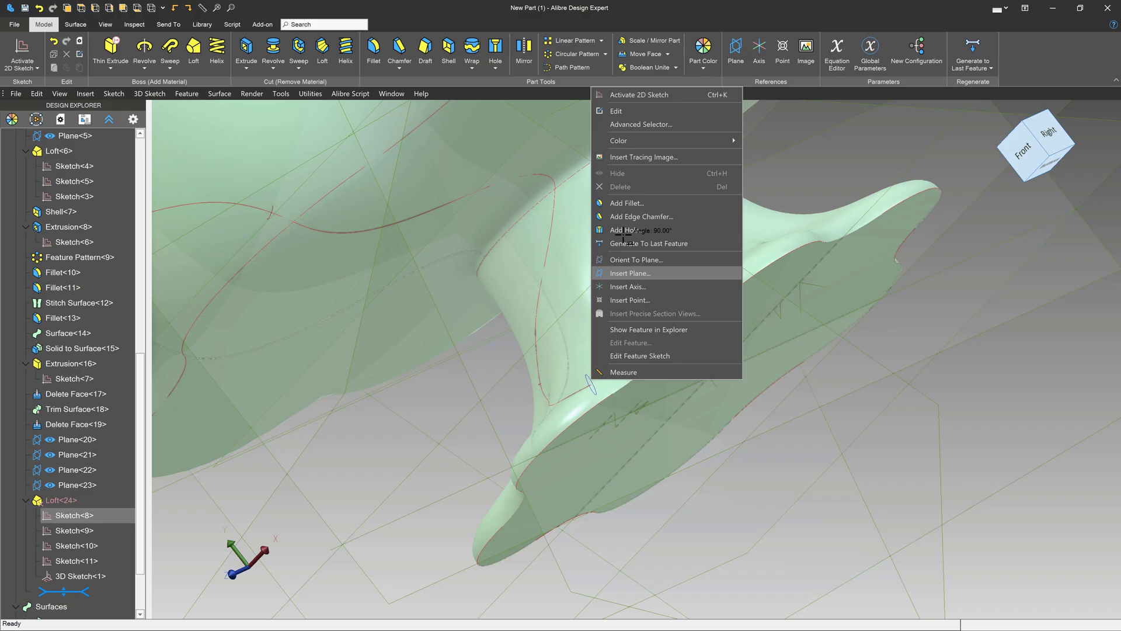
click(613, 96)
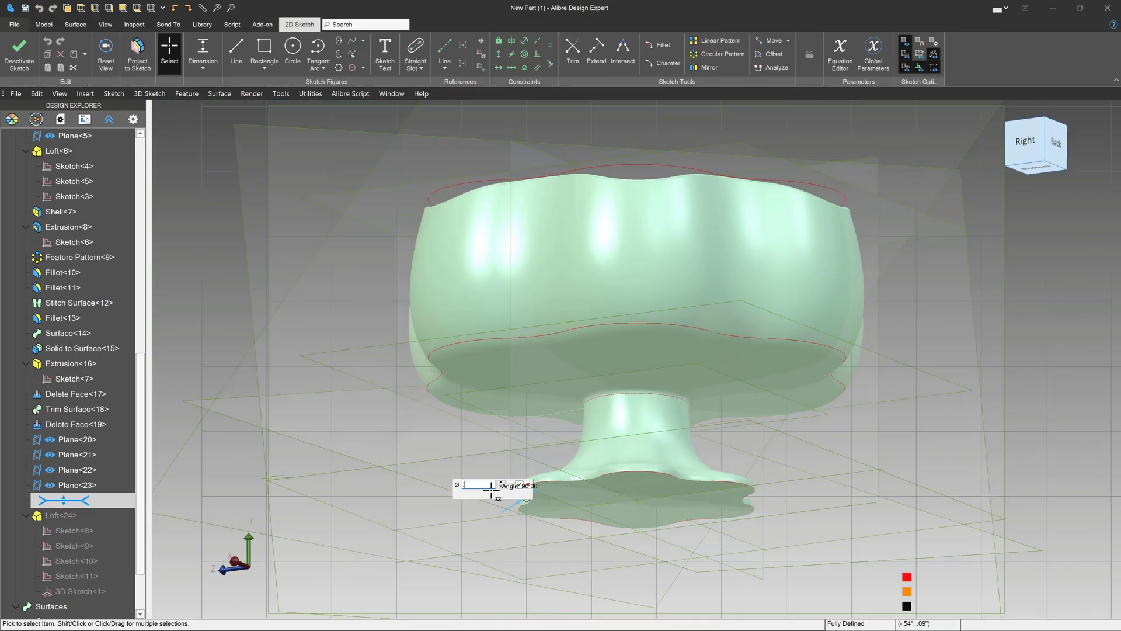
click(20, 52)
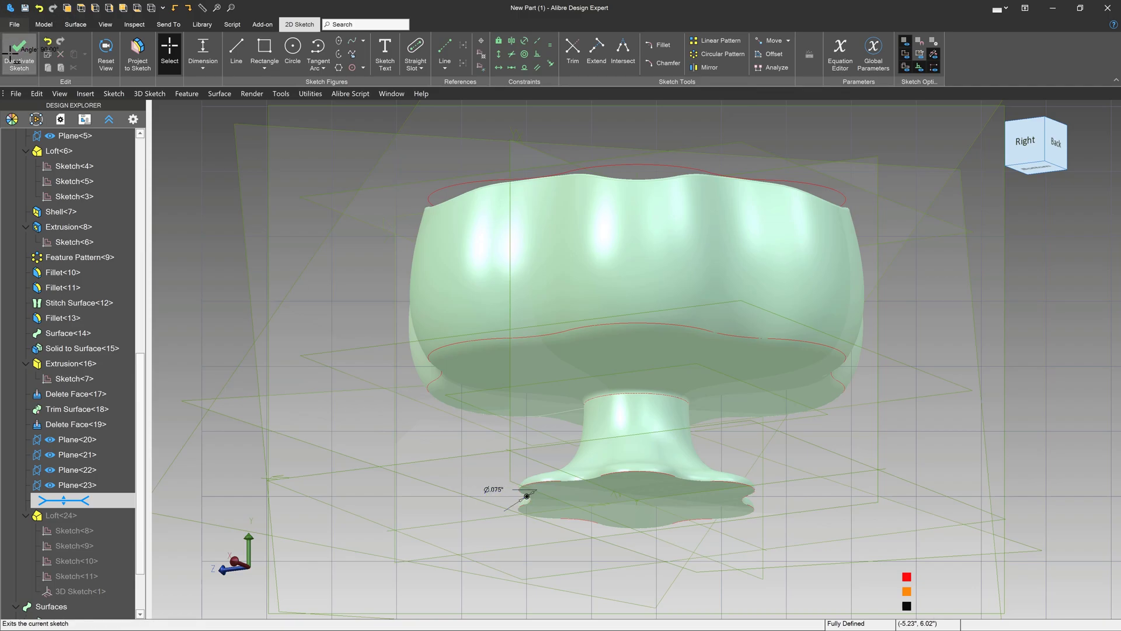
middle_drag(496, 491, 410, 485)
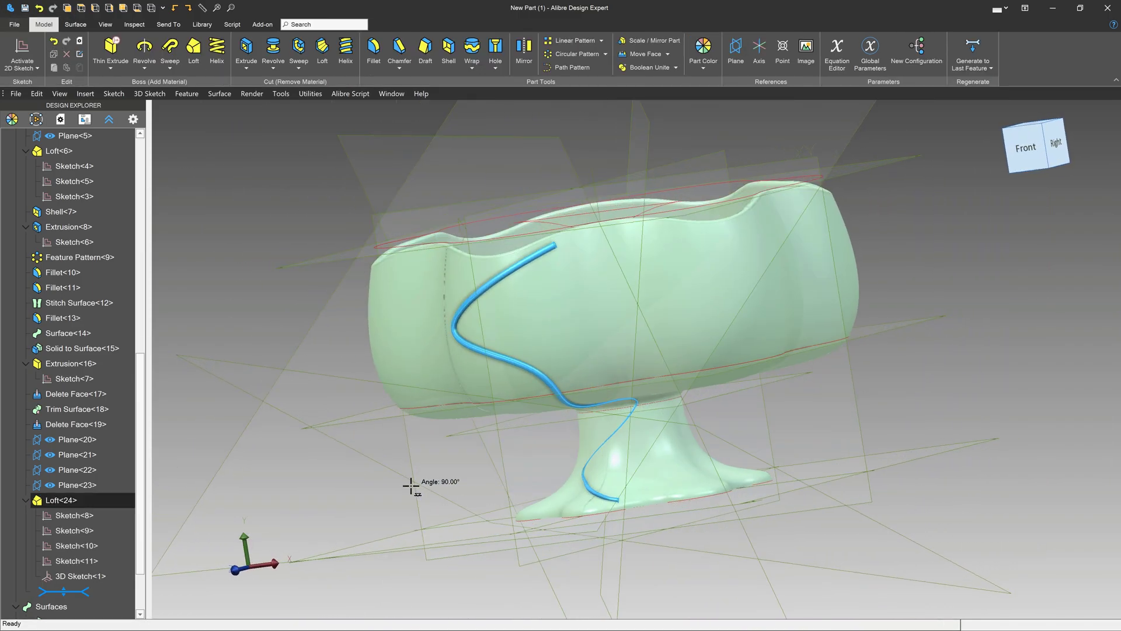
Step: Thicken the vine loft near the bowl's underside by setting the Sketch<10> circle diameter to 0.2 in, and finish the sketch
click(409, 484)
scroll(611, 481, up, 6)
middle_drag(610, 445, 533, 511)
scroll(611, 342, down, 5)
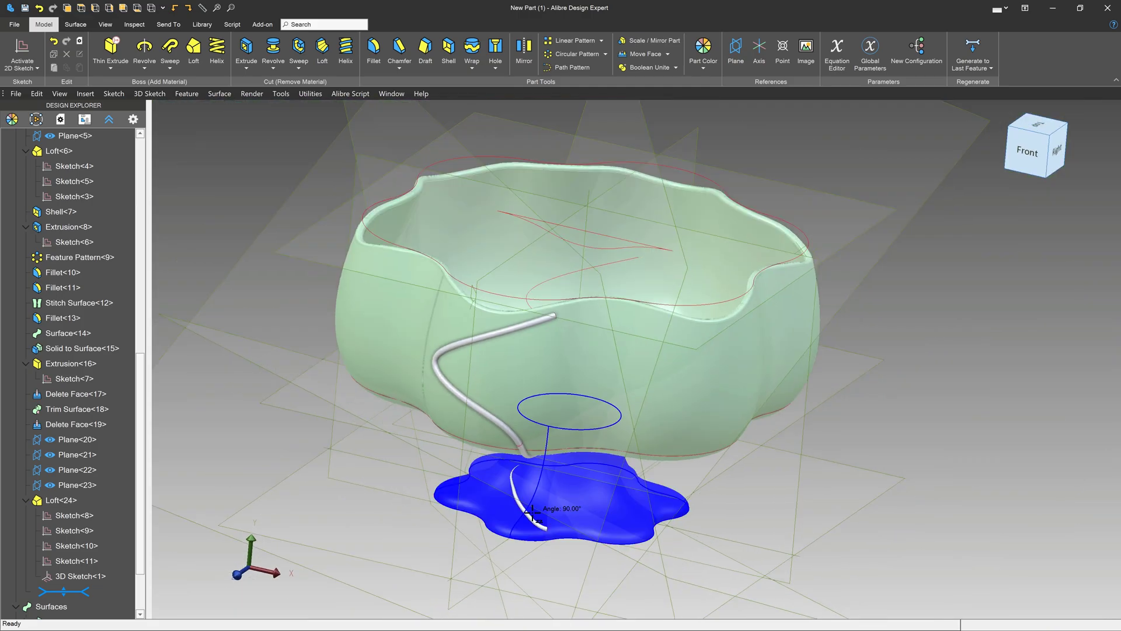
scroll(529, 432, up, 3)
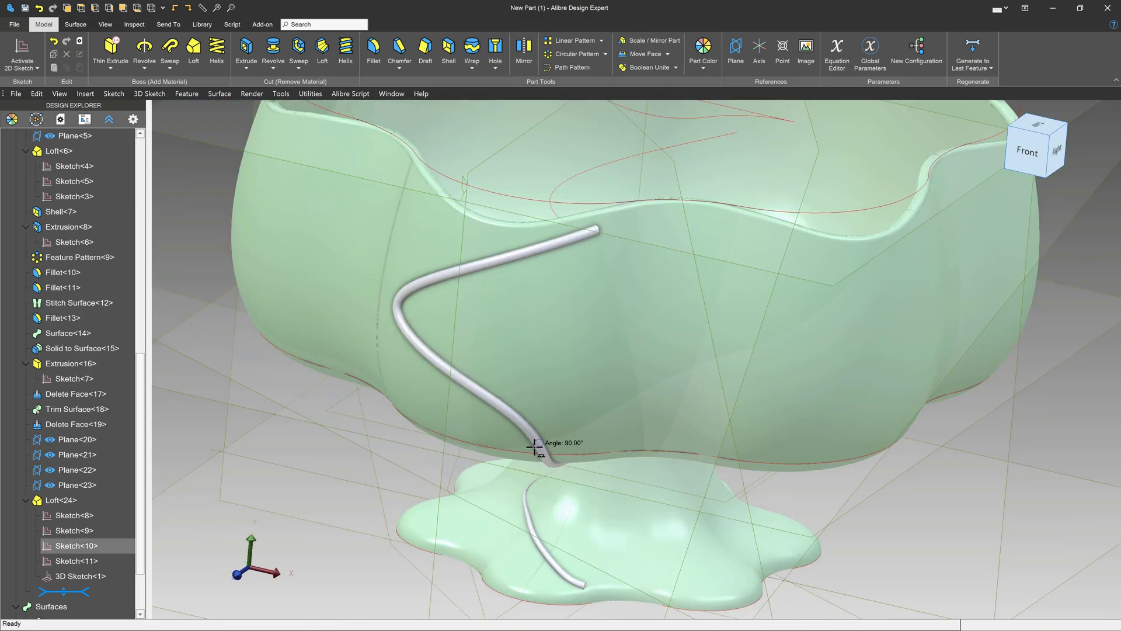
right_click(529, 453)
click(570, 180)
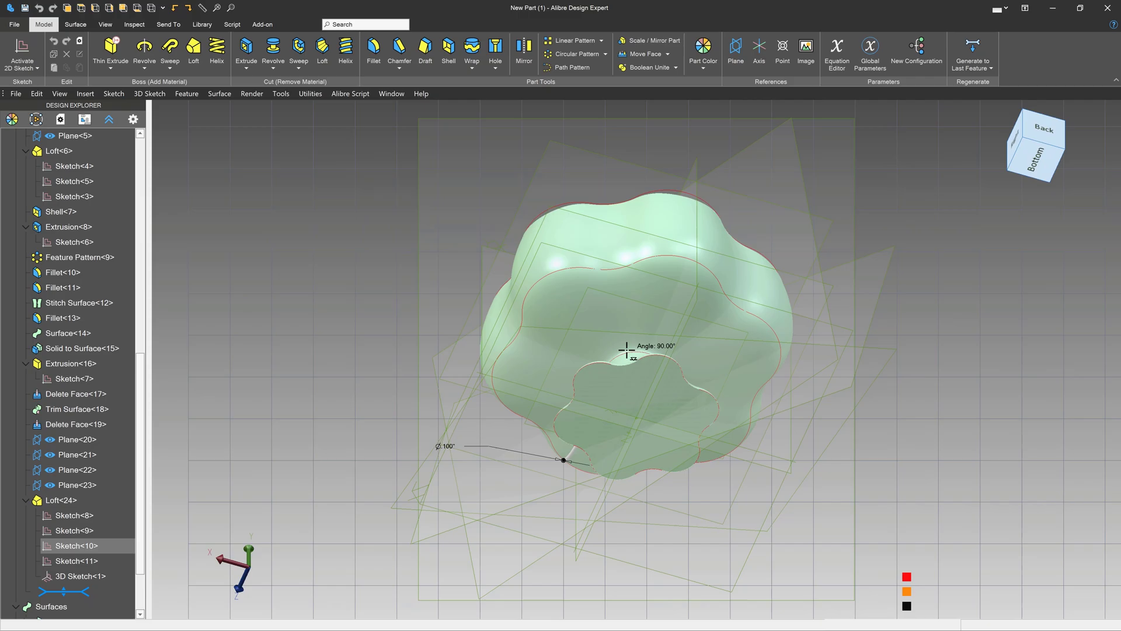
double_click(445, 446)
text(.2)
key(Return)
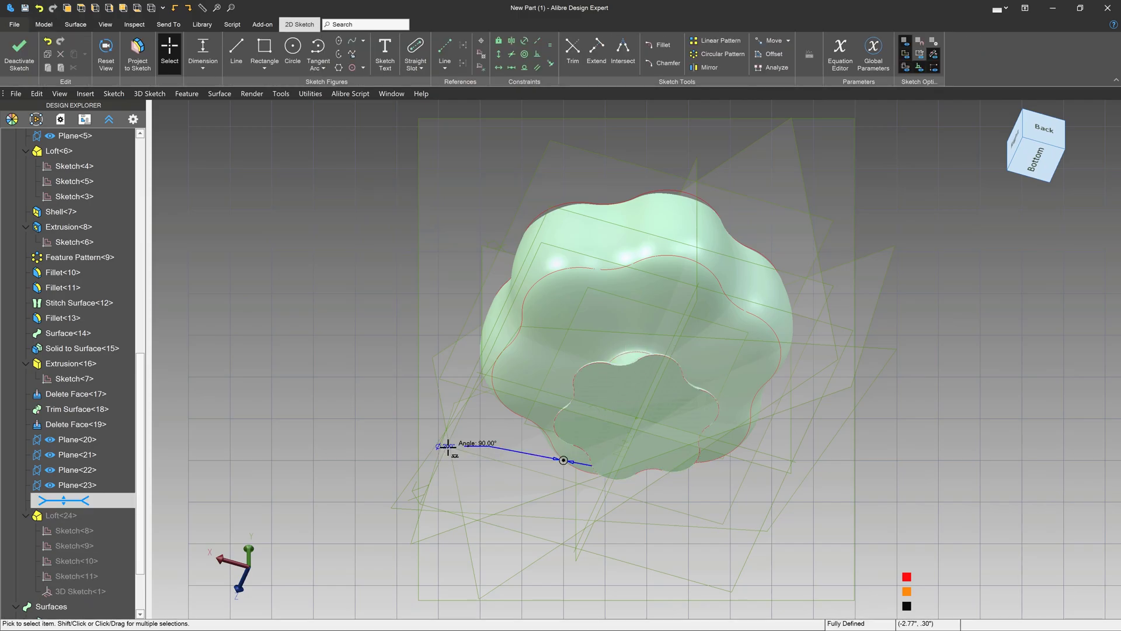
click(20, 51)
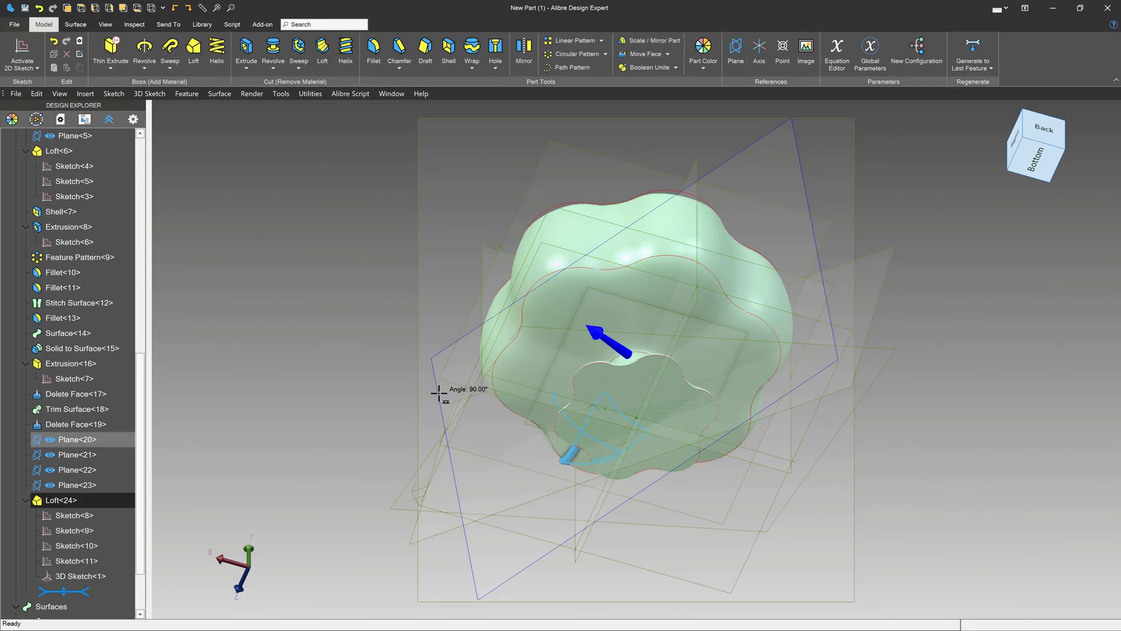
Step: Taper the vine's upper end by setting the Sketch<11> circle diameter to 0.025 in, and finish the sketch
mouse_move(439, 393)
middle_down()
mouse_move(481, 393)
mouse_move(443, 575)
middle_up()
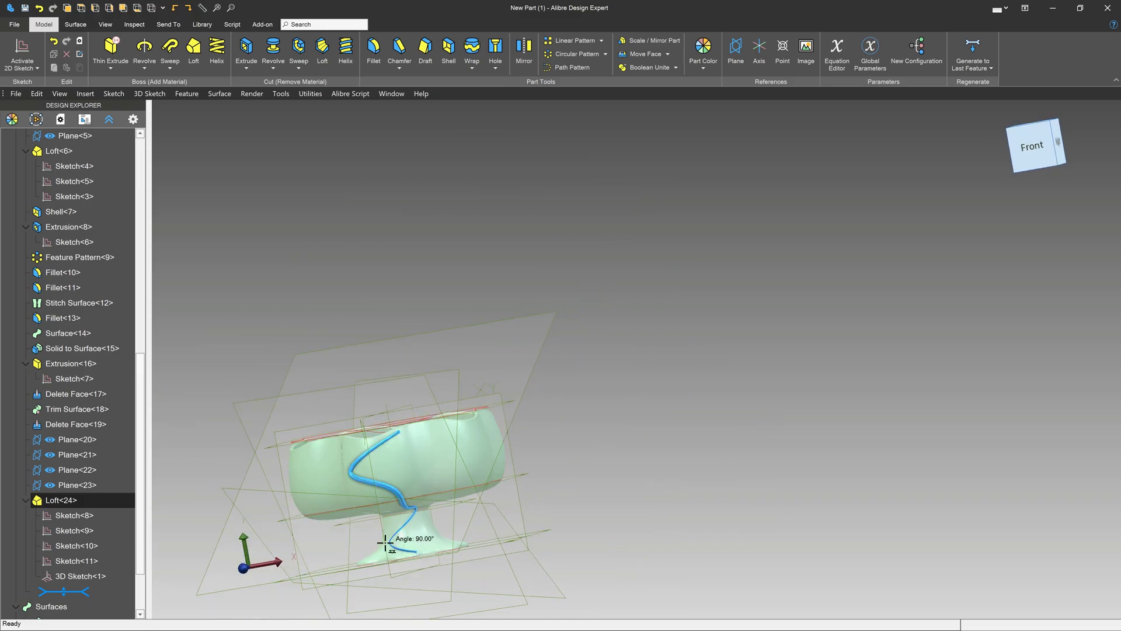
scroll(444, 575, up, 5)
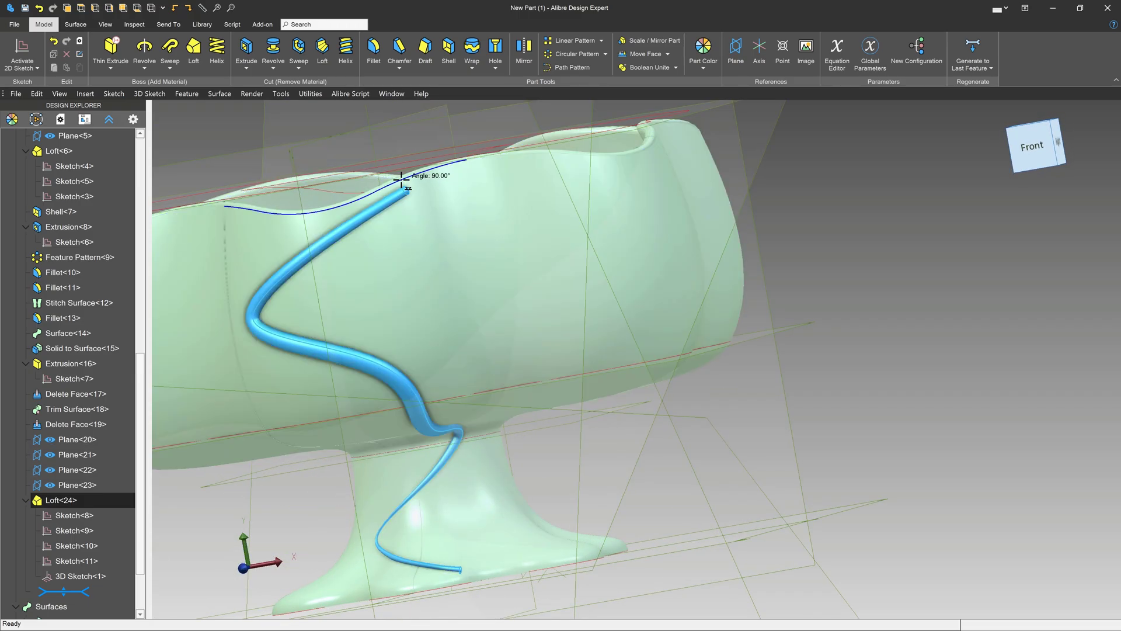
click(397, 200)
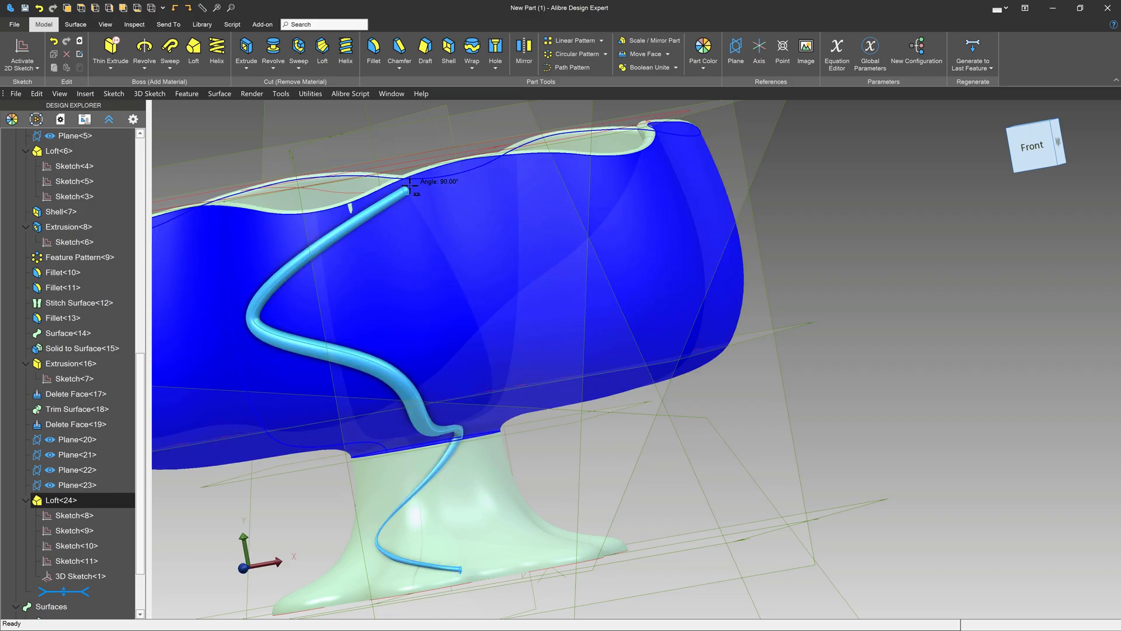
click(72, 514)
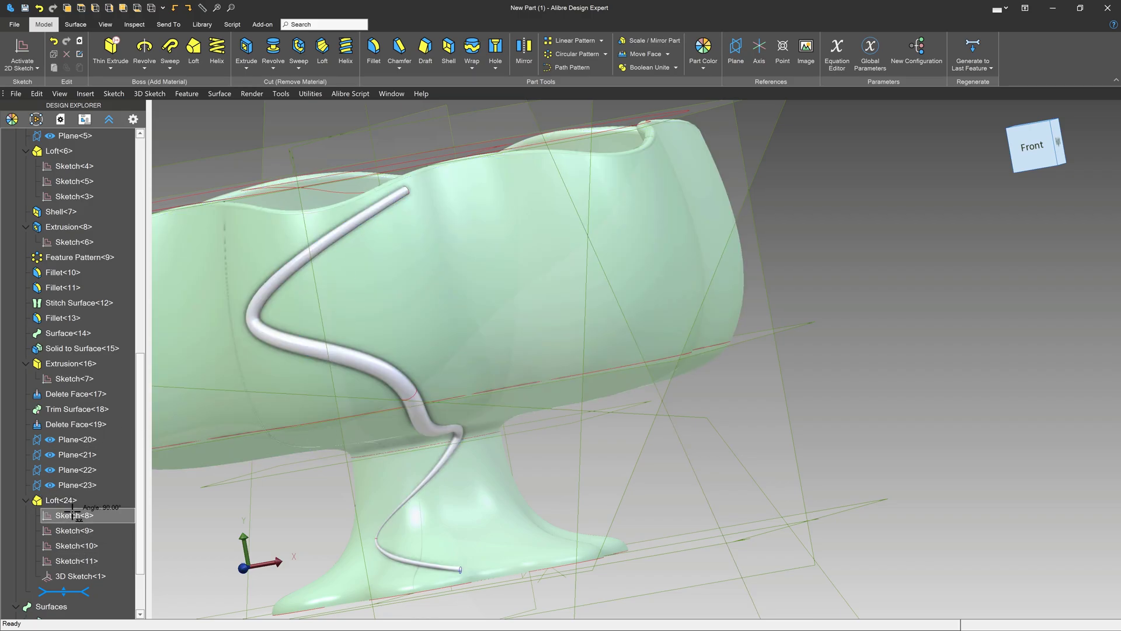
right_click(56, 560)
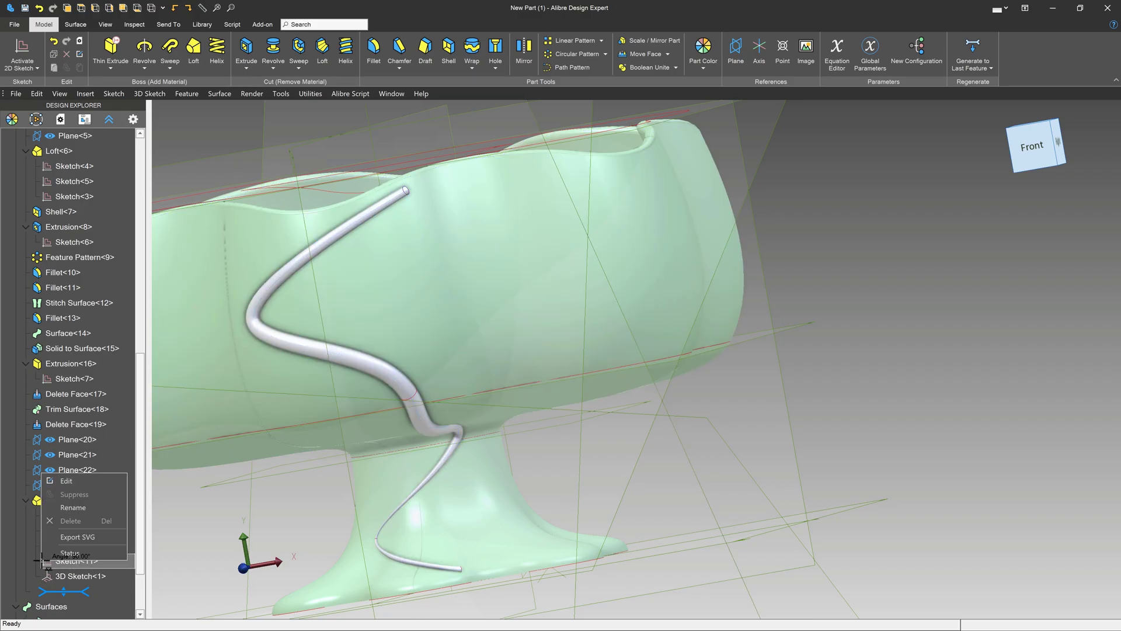
click(84, 479)
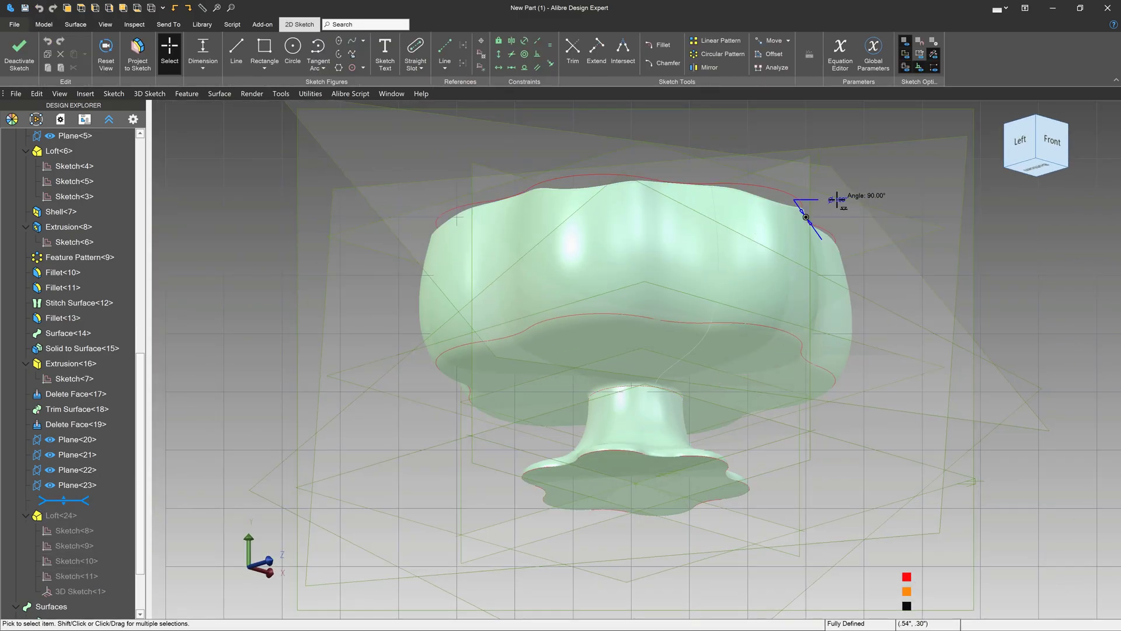
click(836, 199)
text(.025)
key(Return)
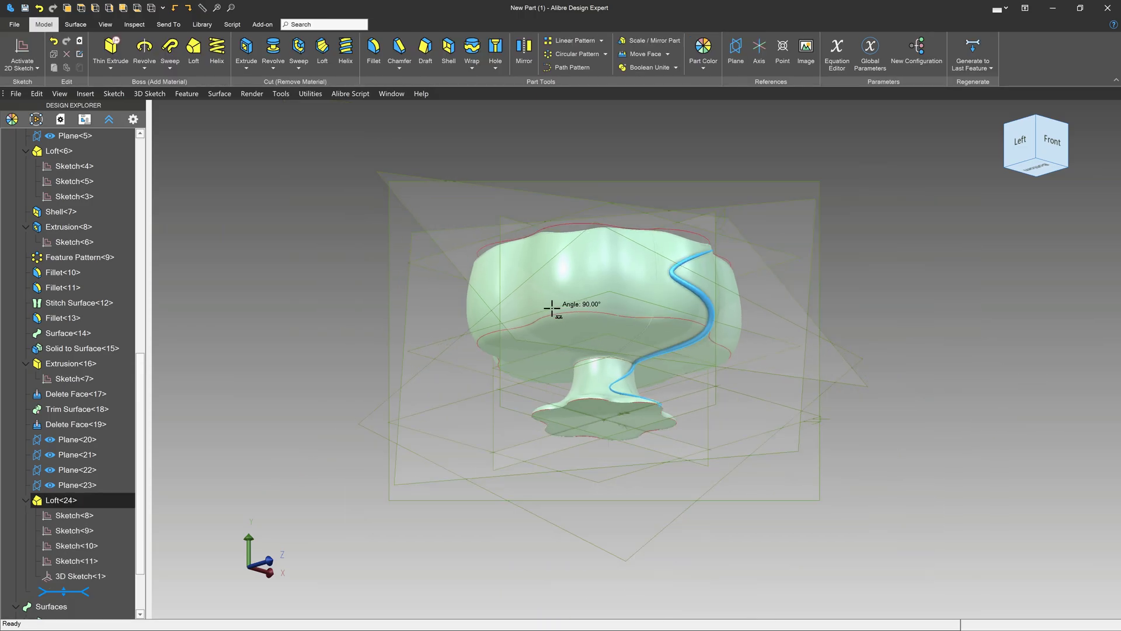
Step: Circularly pattern the lofted vine Loft<24> around the bowl's Y-Axis with 6 equally spaced instances
mouse_move(550, 310)
middle_down()
mouse_move(597, 311)
mouse_move(612, 338)
mouse_move(585, 318)
middle_up()
click(919, 320)
scroll(919, 320, up, 6)
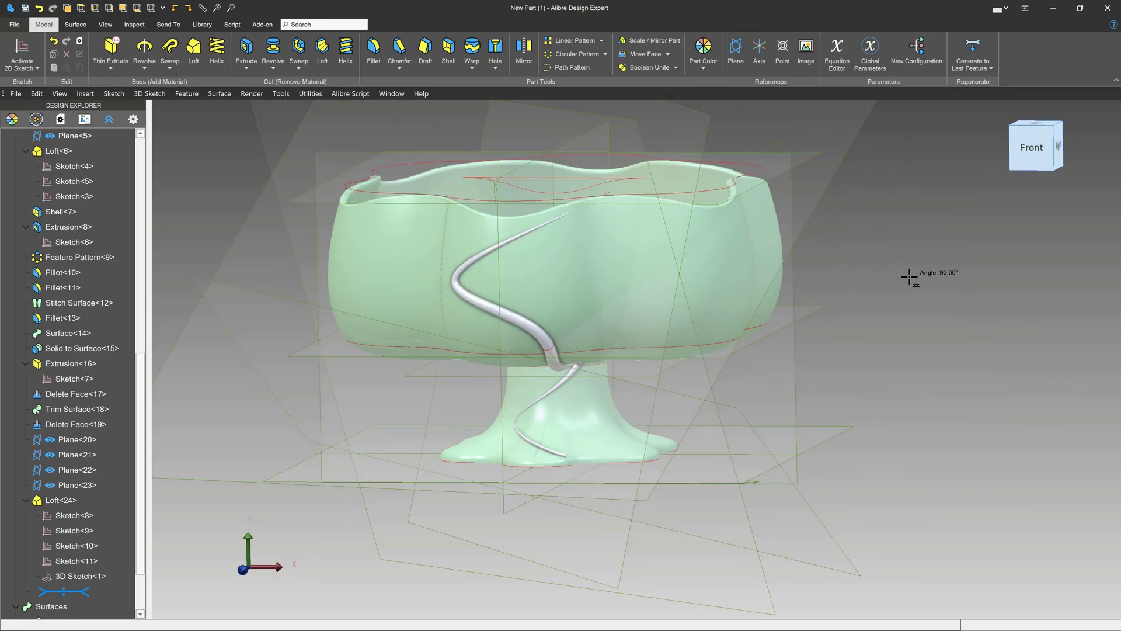
middle_drag(713, 449, 708, 453)
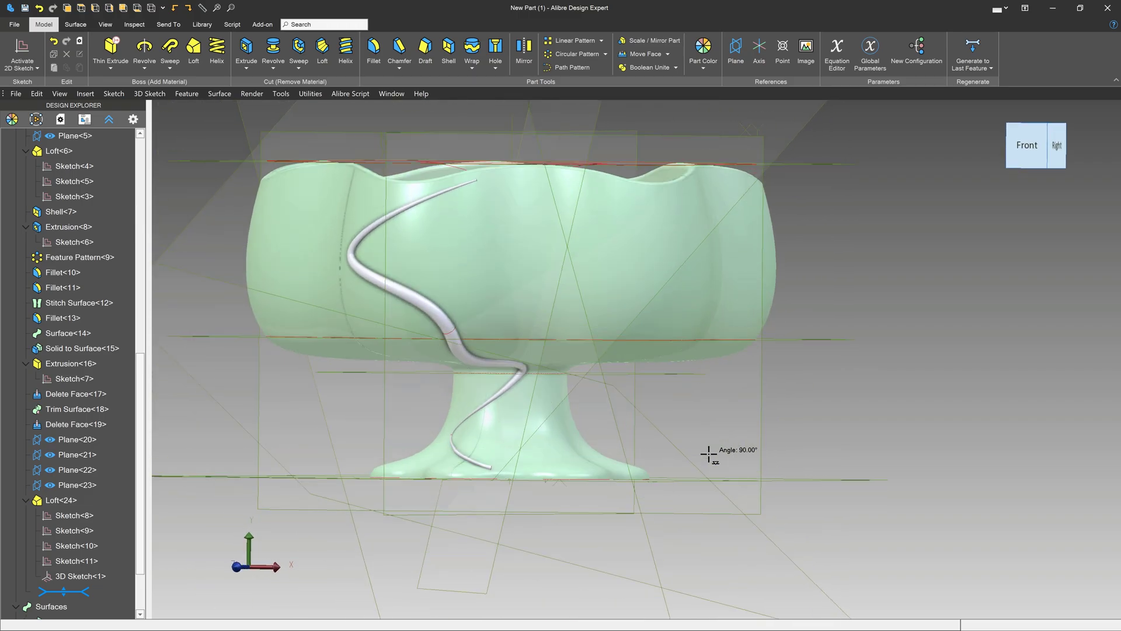
click(596, 56)
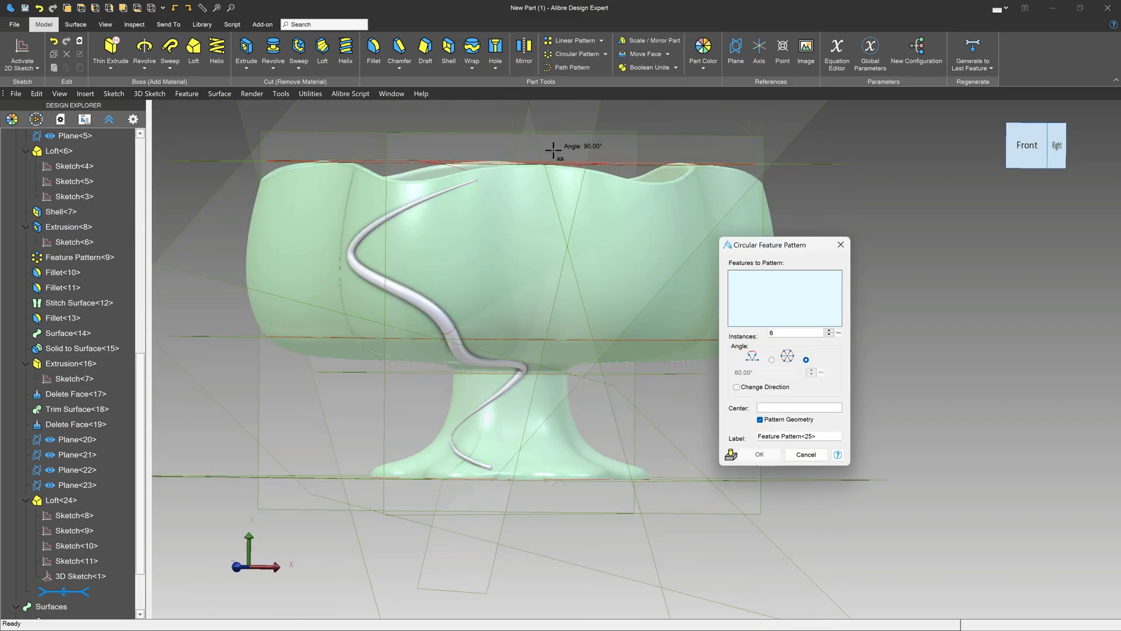
click(414, 293)
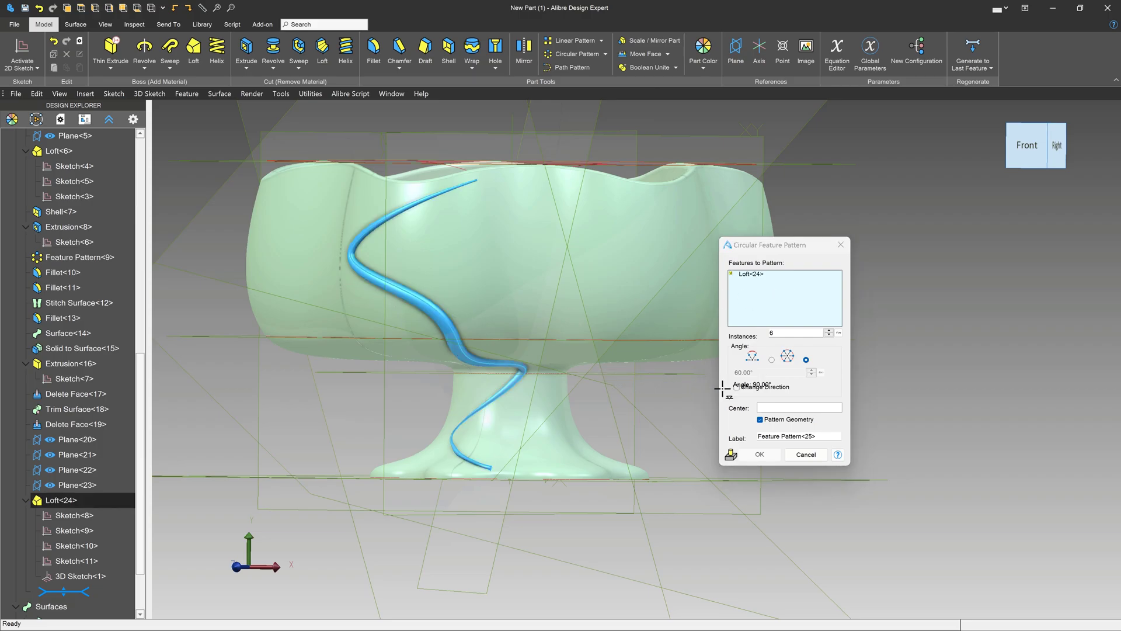
click(770, 407)
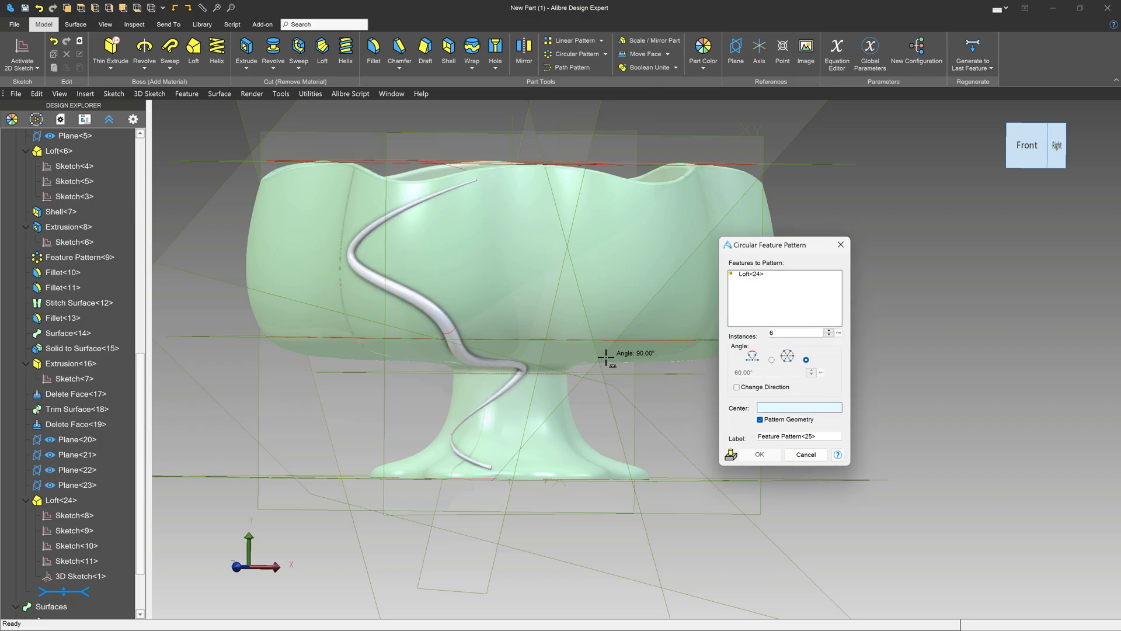
key(ctrl+shift+i)
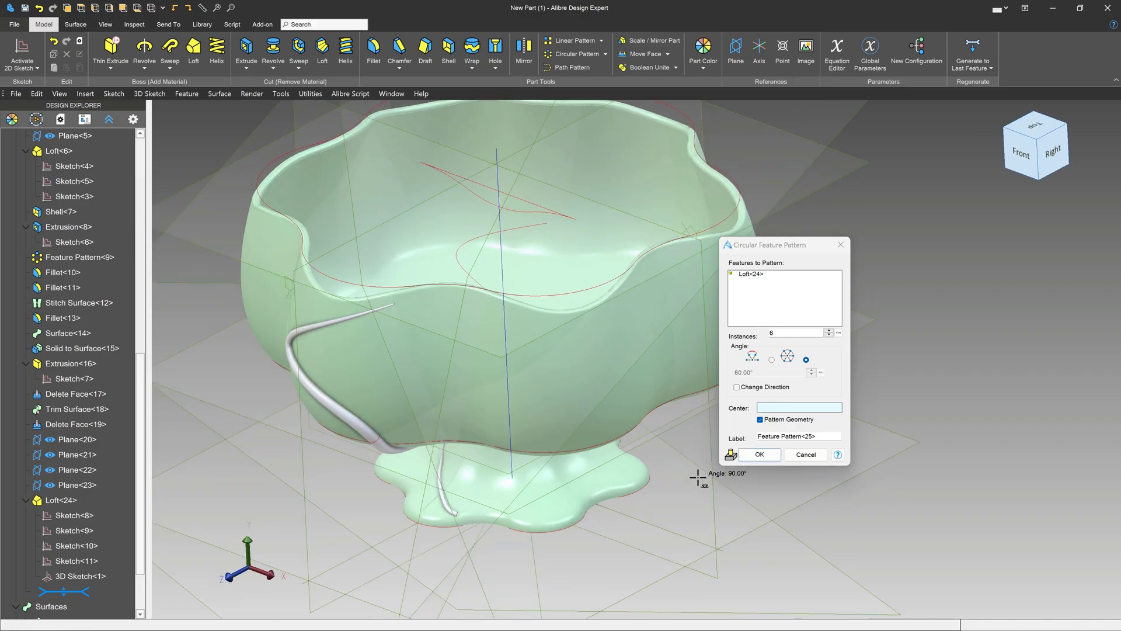
click(582, 535)
scroll(508, 525, down, 3)
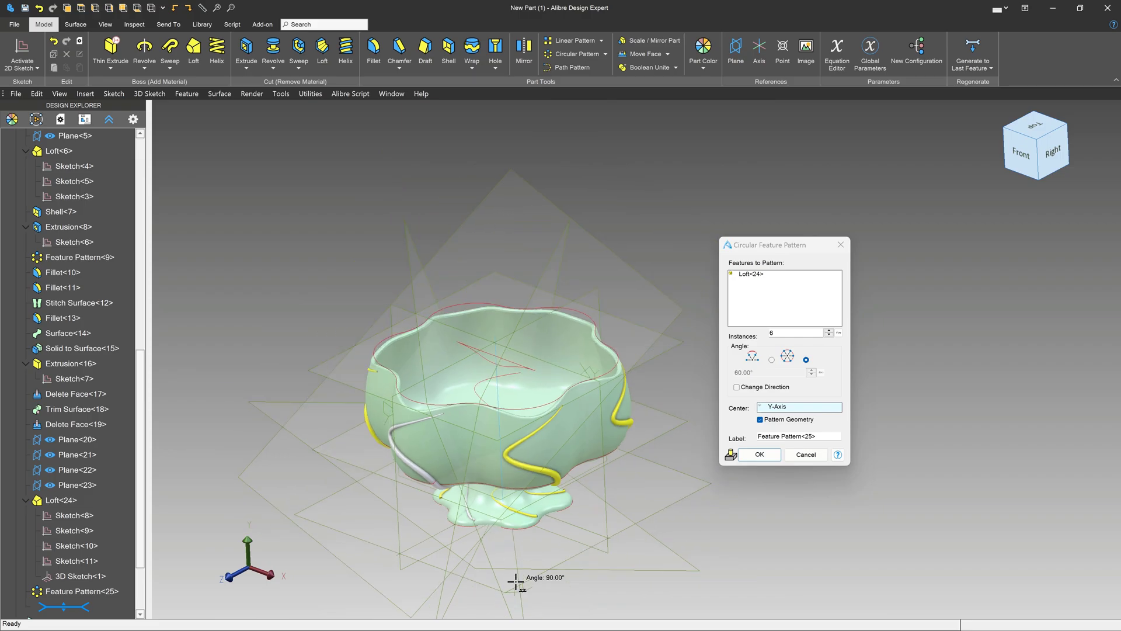
middle_drag(515, 582, 557, 548)
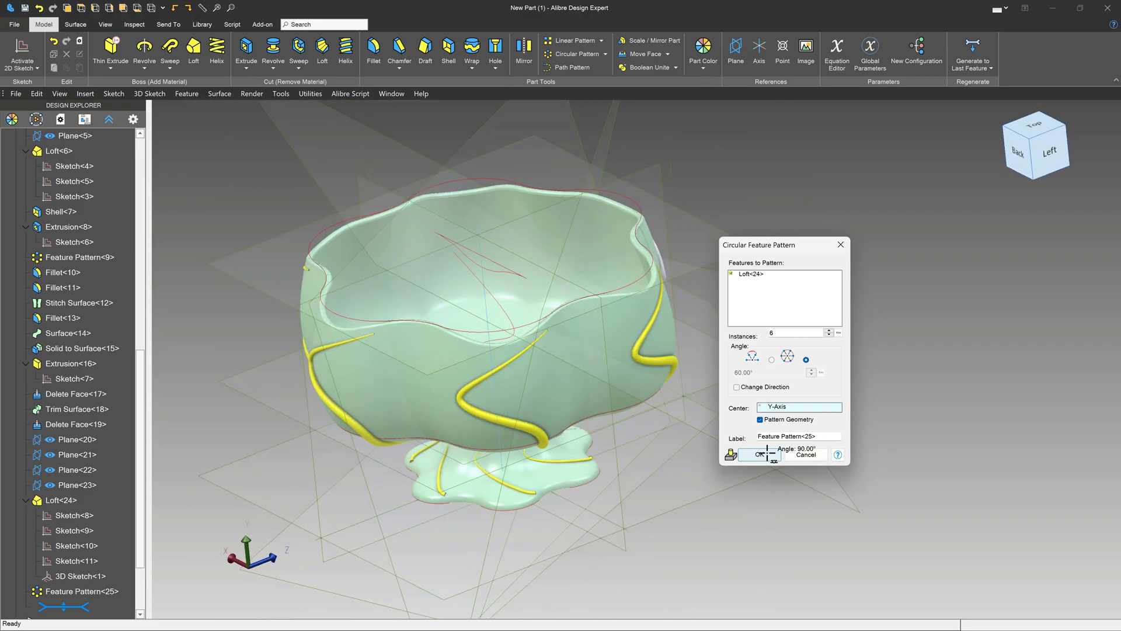
click(759, 454)
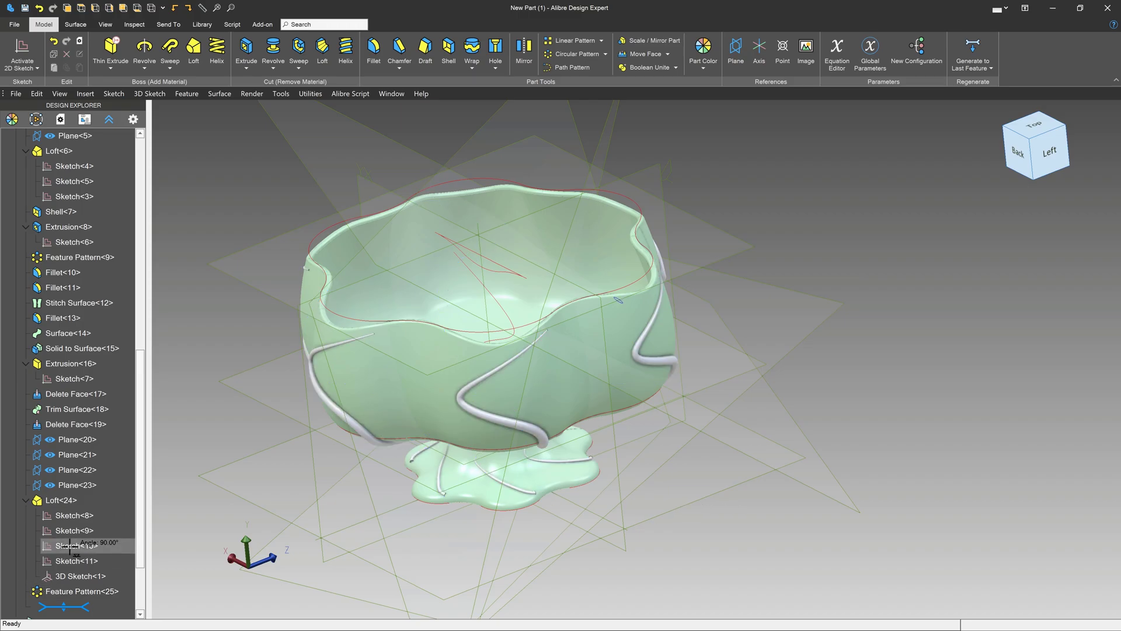
scroll(81, 516, down, 2)
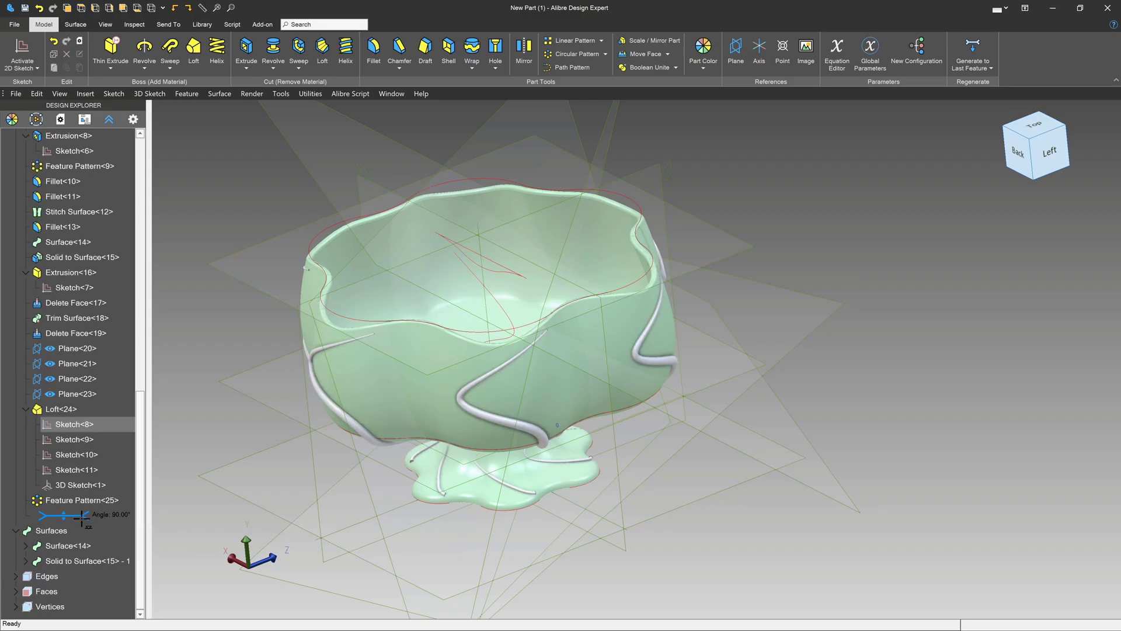
mouse_move(506, 487)
middle_down()
mouse_move(517, 495)
mouse_move(502, 517)
mouse_move(501, 502)
middle_up()
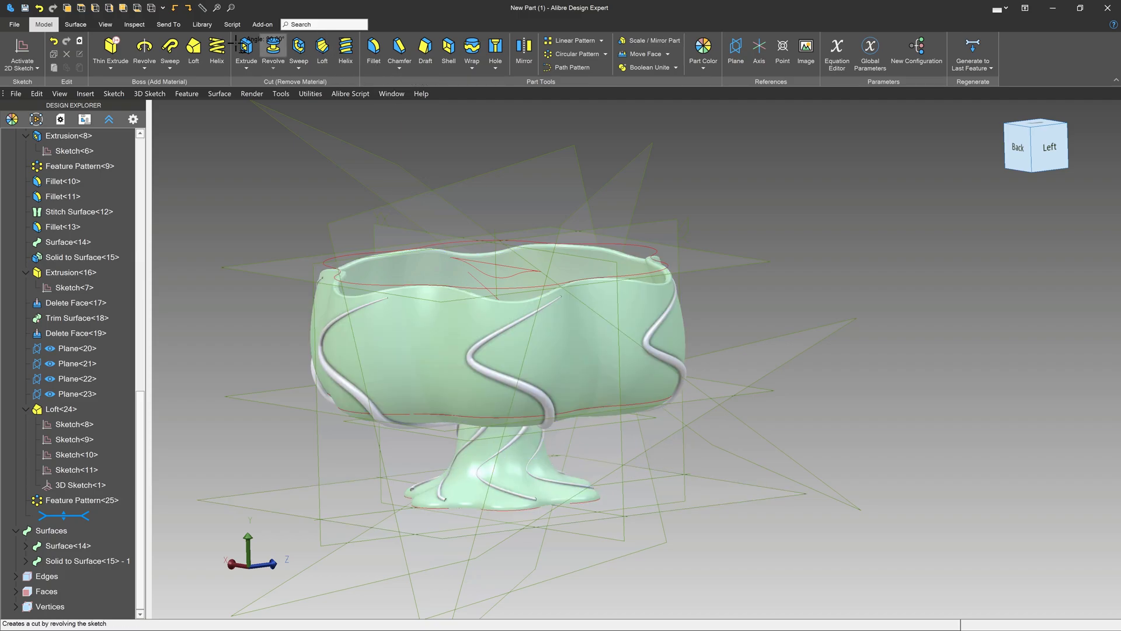
click(75, 23)
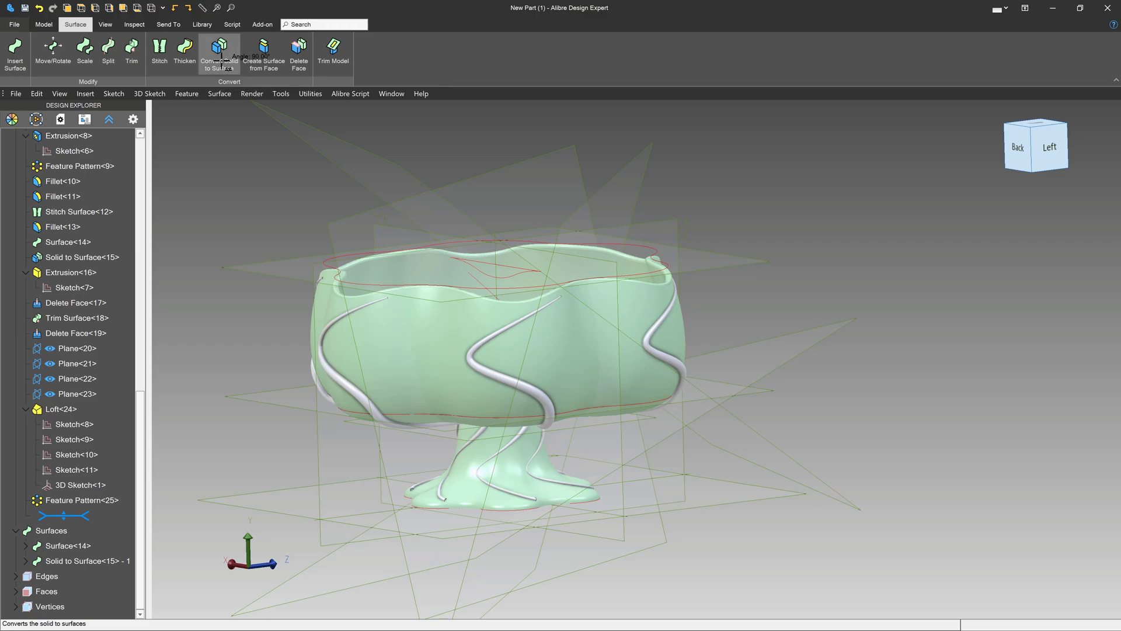
click(159, 49)
click(567, 284)
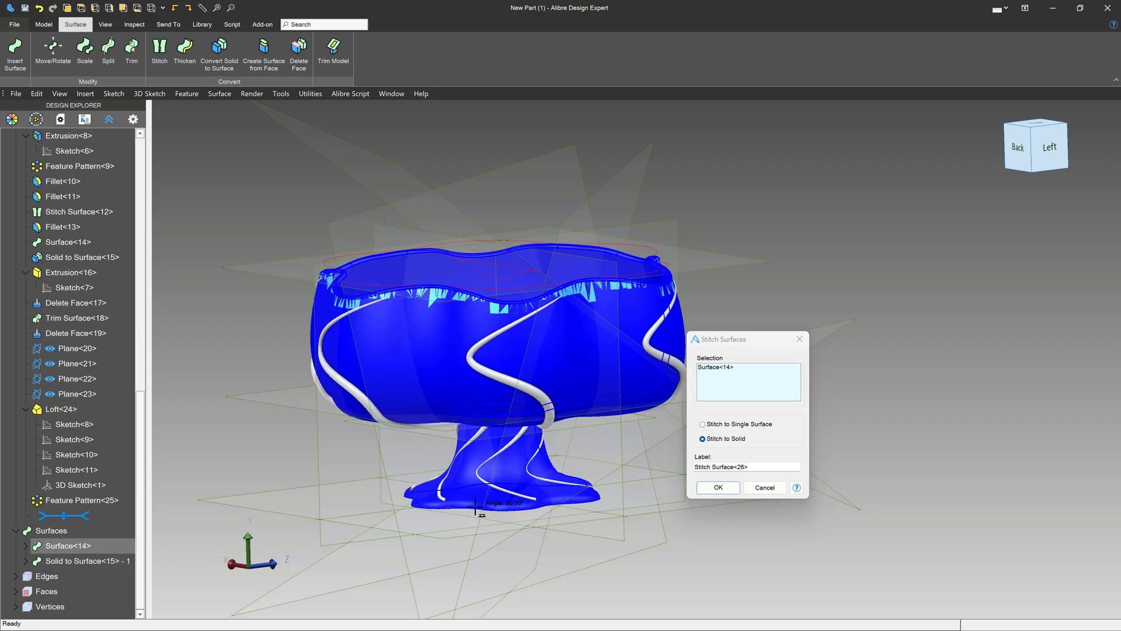
click(781, 487)
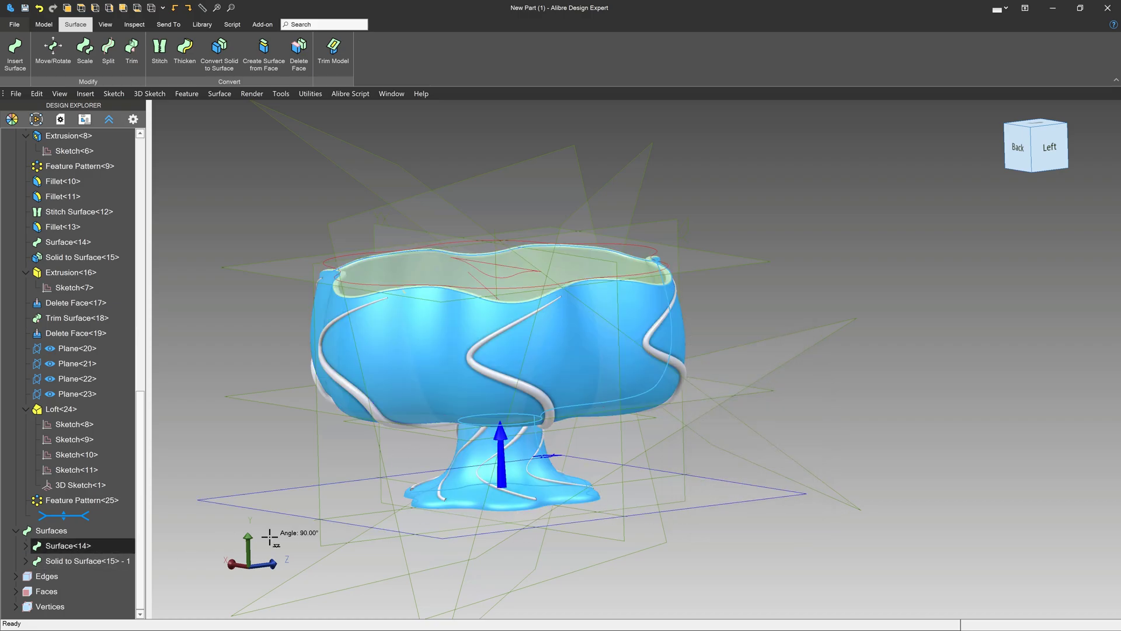
Step: Delete both faces of the leftover Surface<14> with the Delete Face command
click(291, 51)
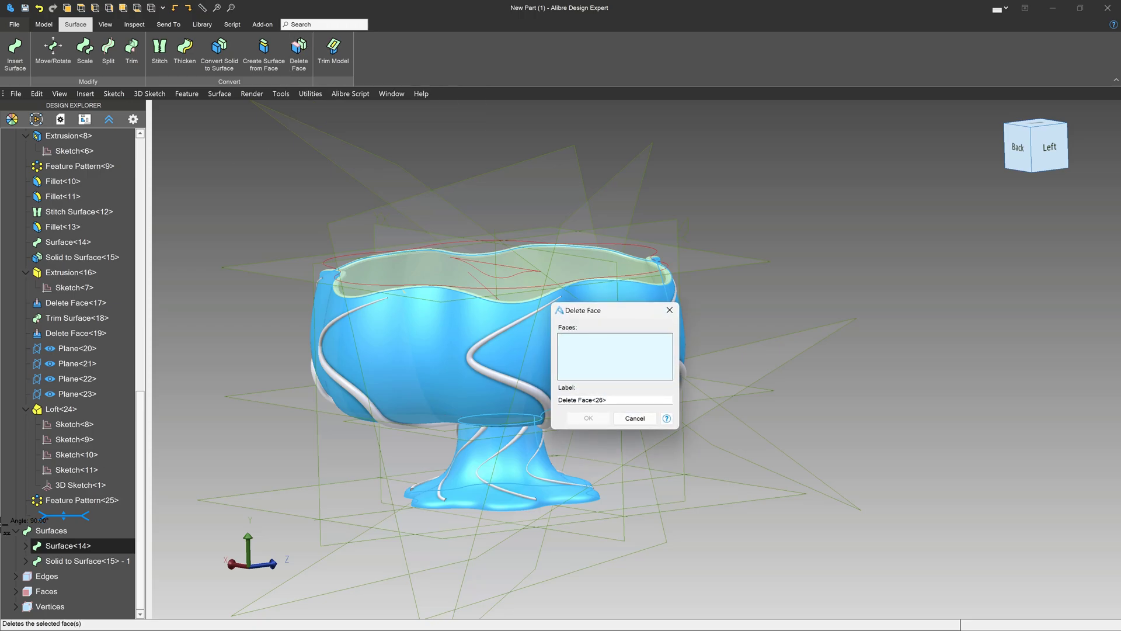
click(25, 545)
scroll(25, 546, down, 1)
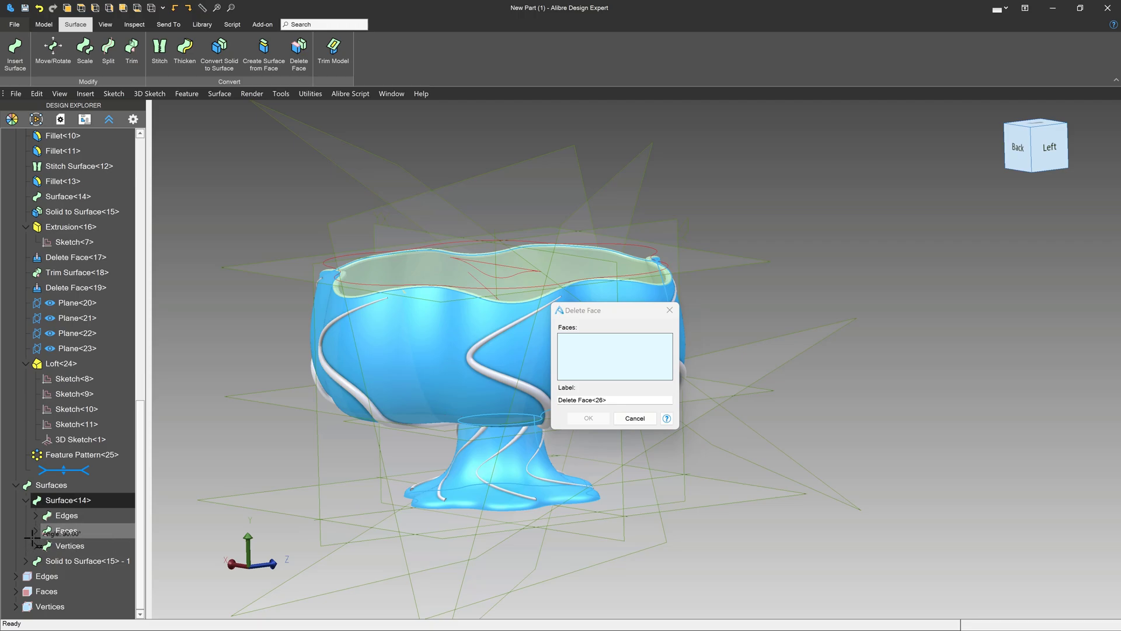
click(36, 530)
click(87, 545)
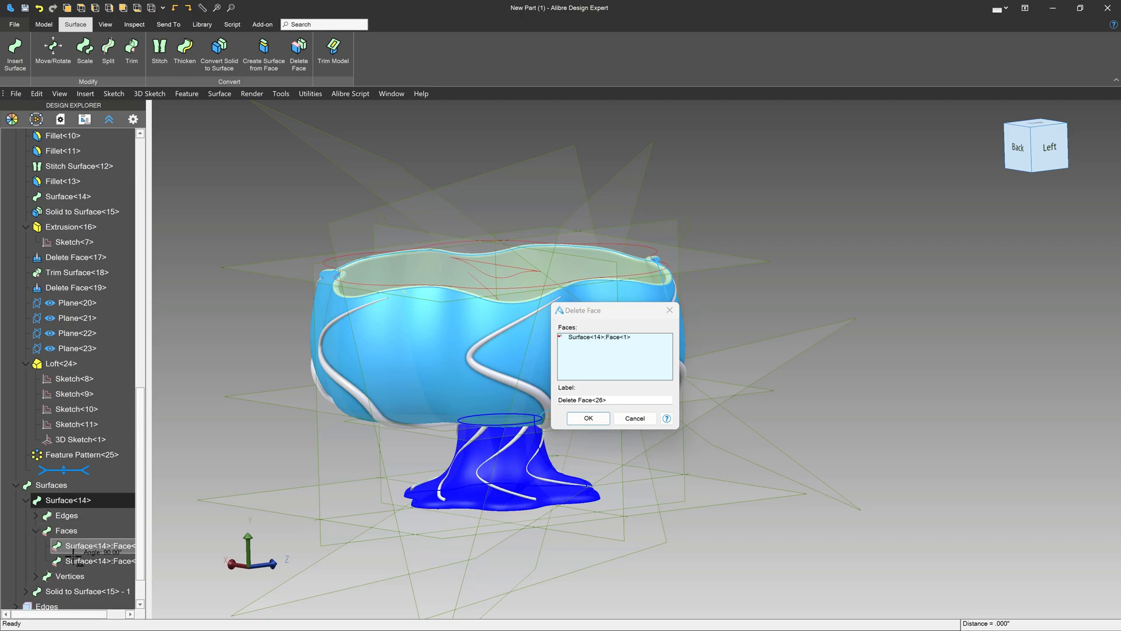
click(88, 561)
click(587, 417)
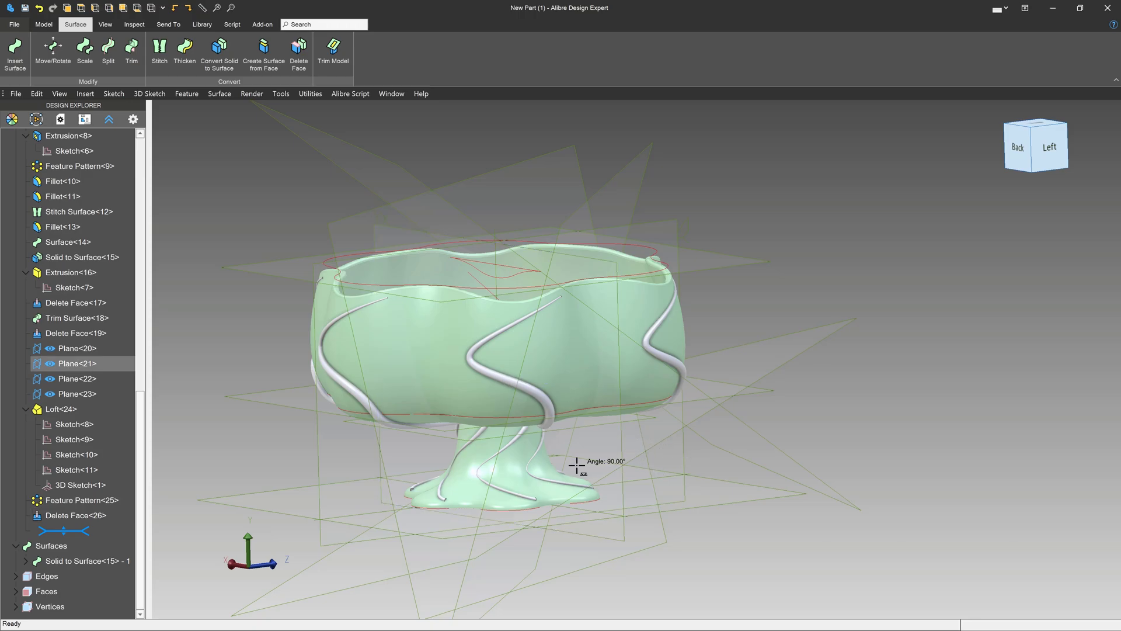
Step: Stitch the Solid to Surface<15> - 1 bowl surface into a solid
click(160, 50)
click(405, 407)
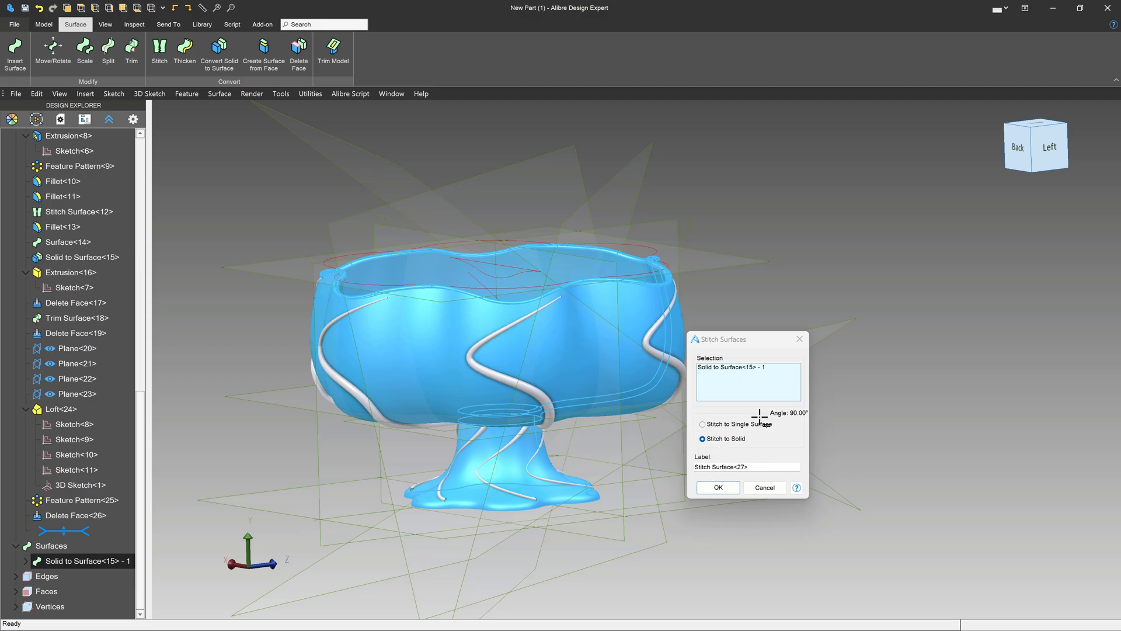
click(714, 485)
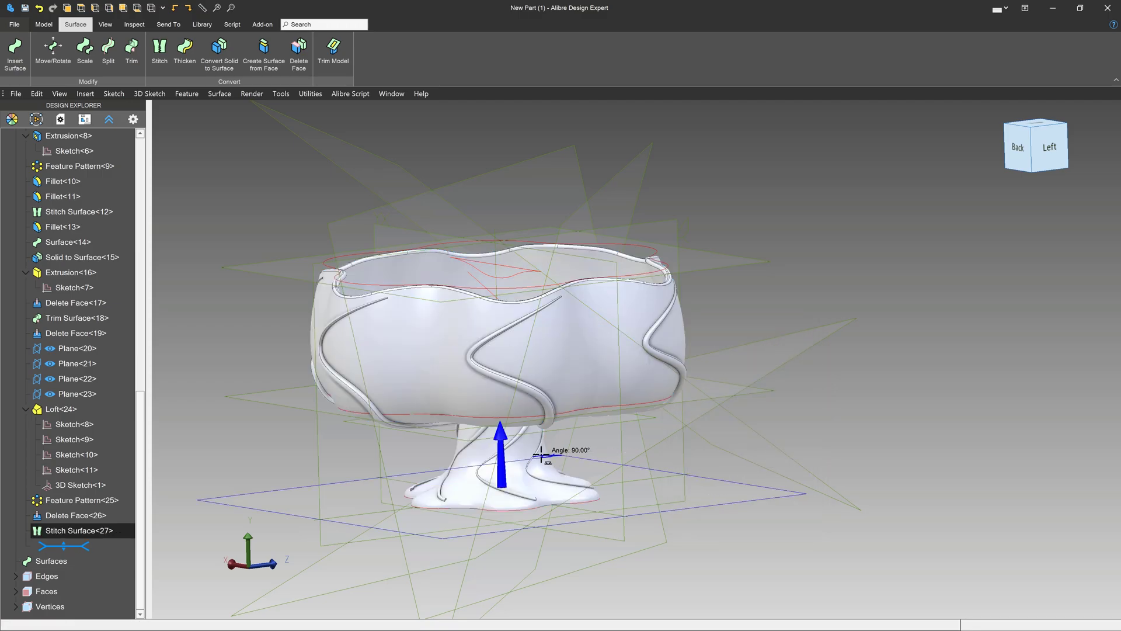
Step: Hide the reference planes and the sketches so only the bowl model is displayed
middle_drag(561, 453, 602, 446)
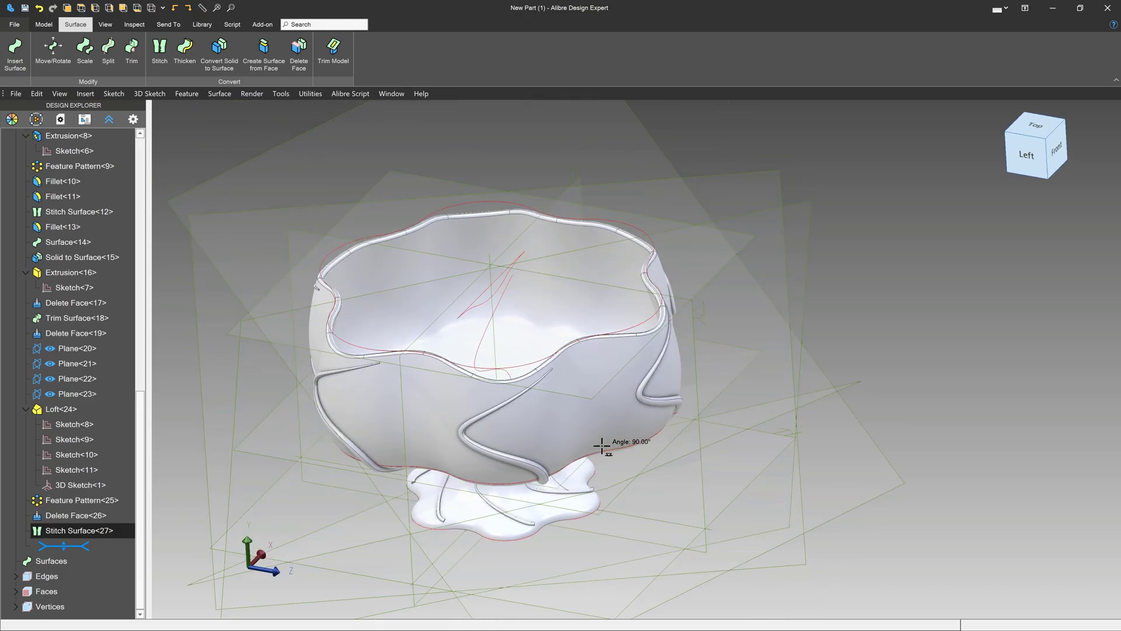
scroll(602, 446, down, 3)
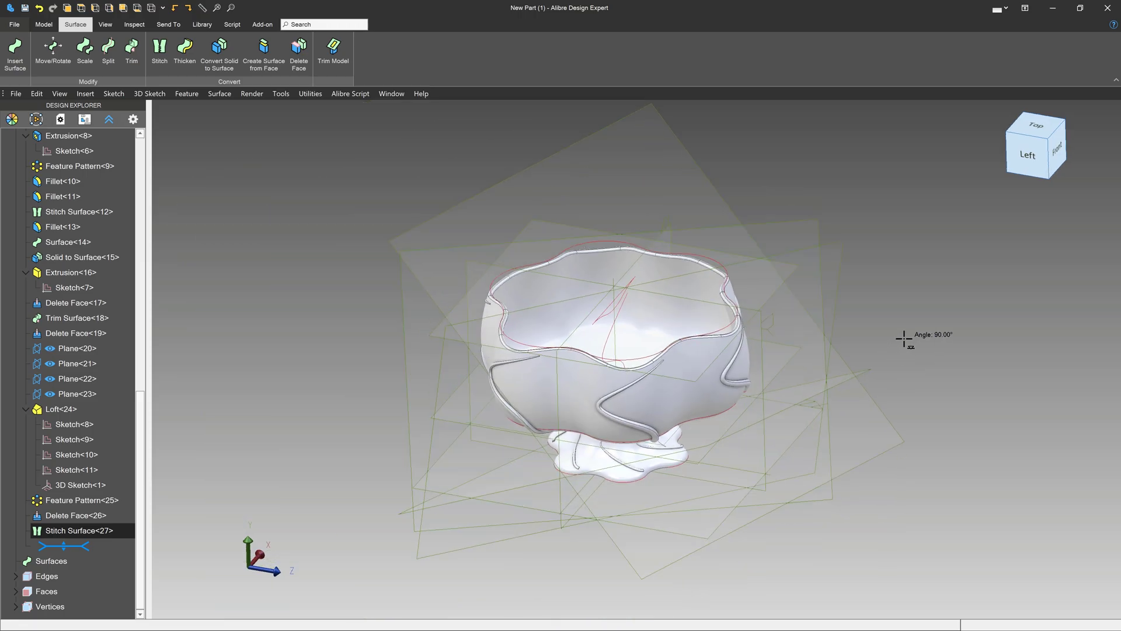
scroll(770, 328, up, 2)
key(ctrl+shift+p)
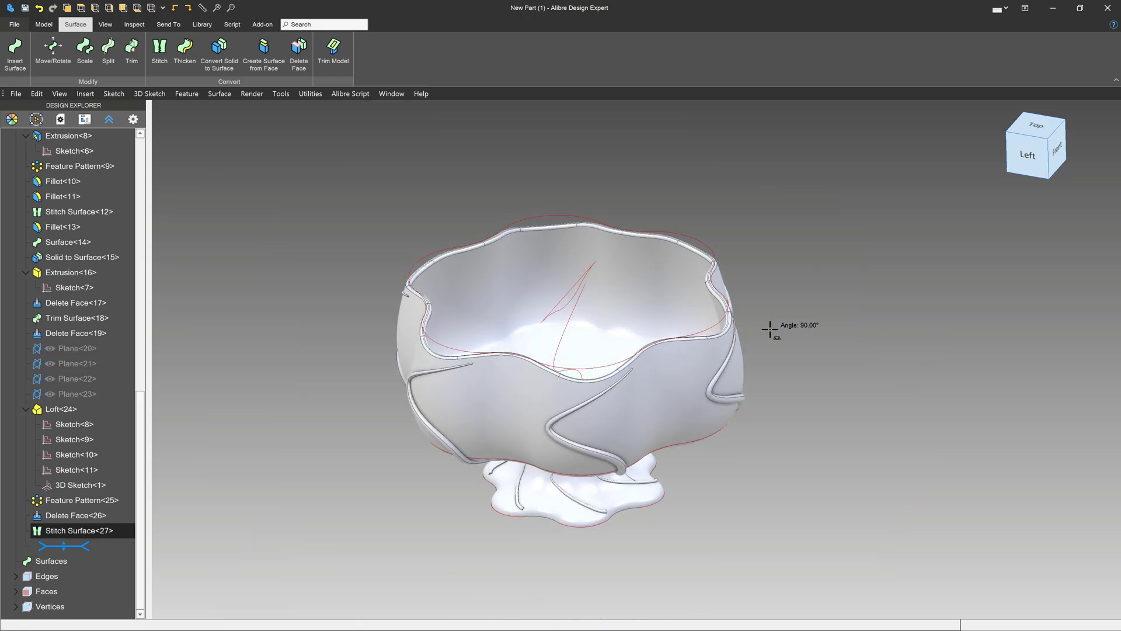
key(ctrl+shift+k)
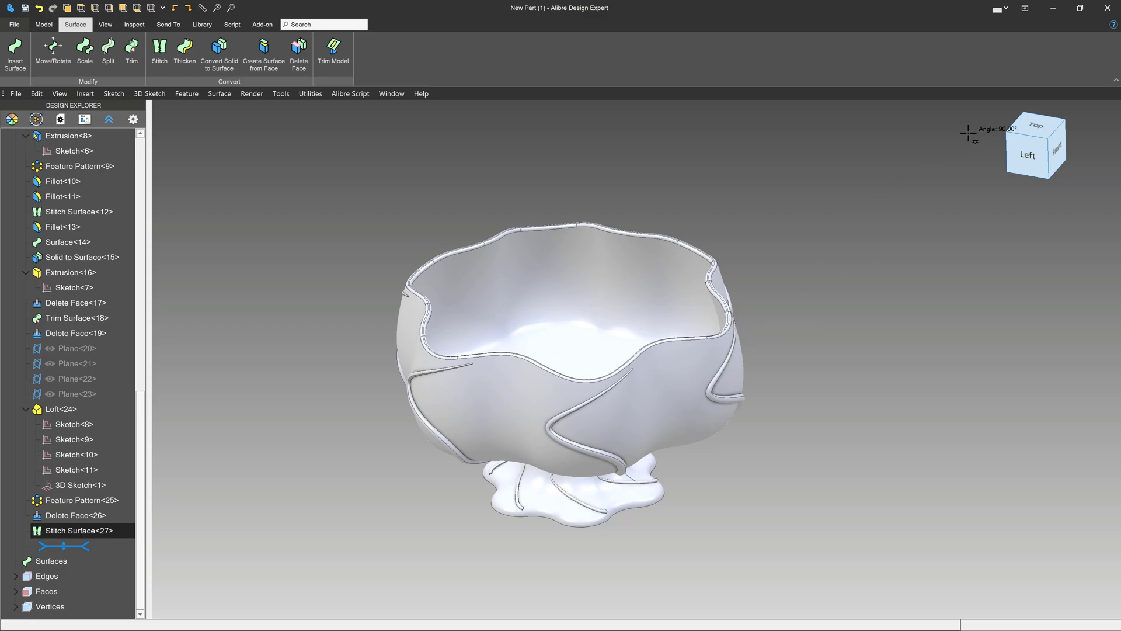
Step: Fillet the bottom outer edge of the scalloped foot with a constant 0.05 in radius and tangent propagation
click(1050, 136)
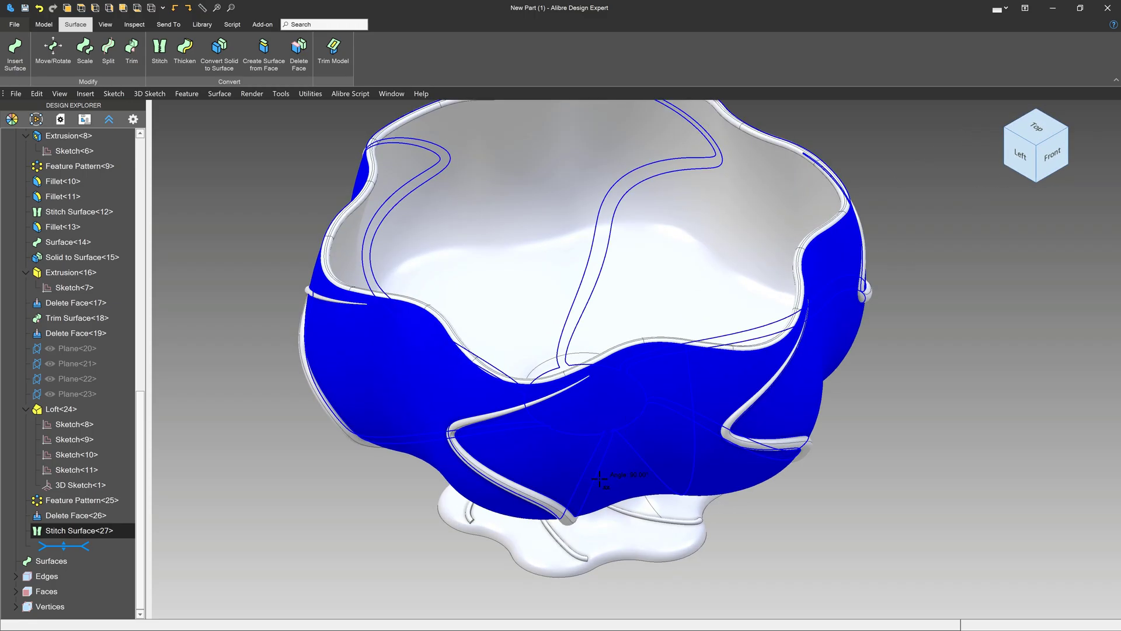
middle_drag(709, 371, 878, 404)
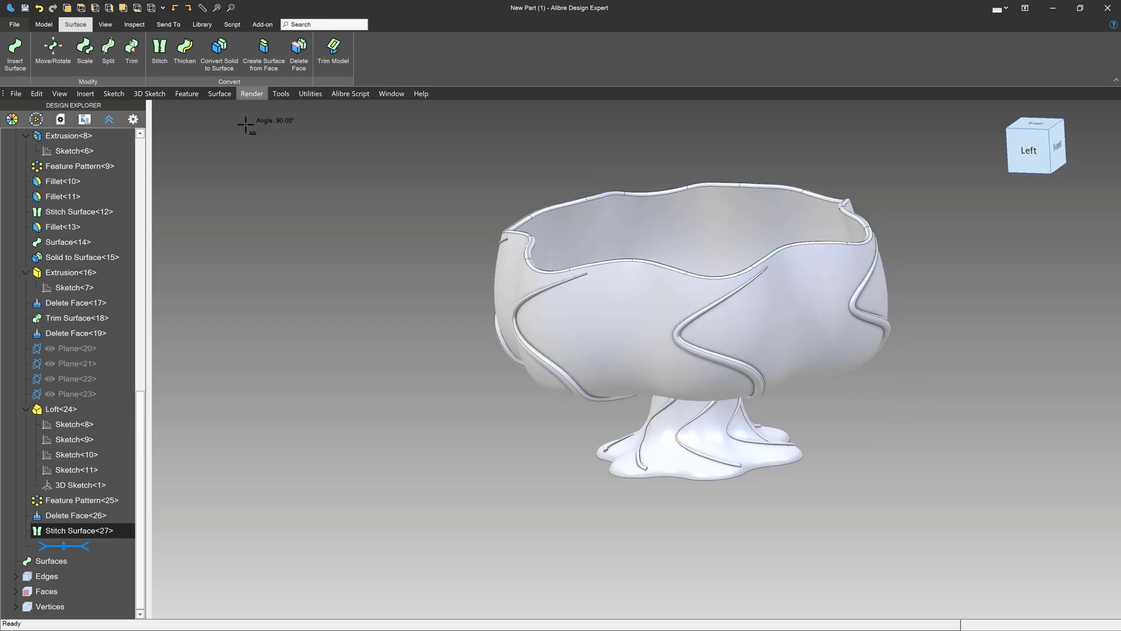
click(44, 24)
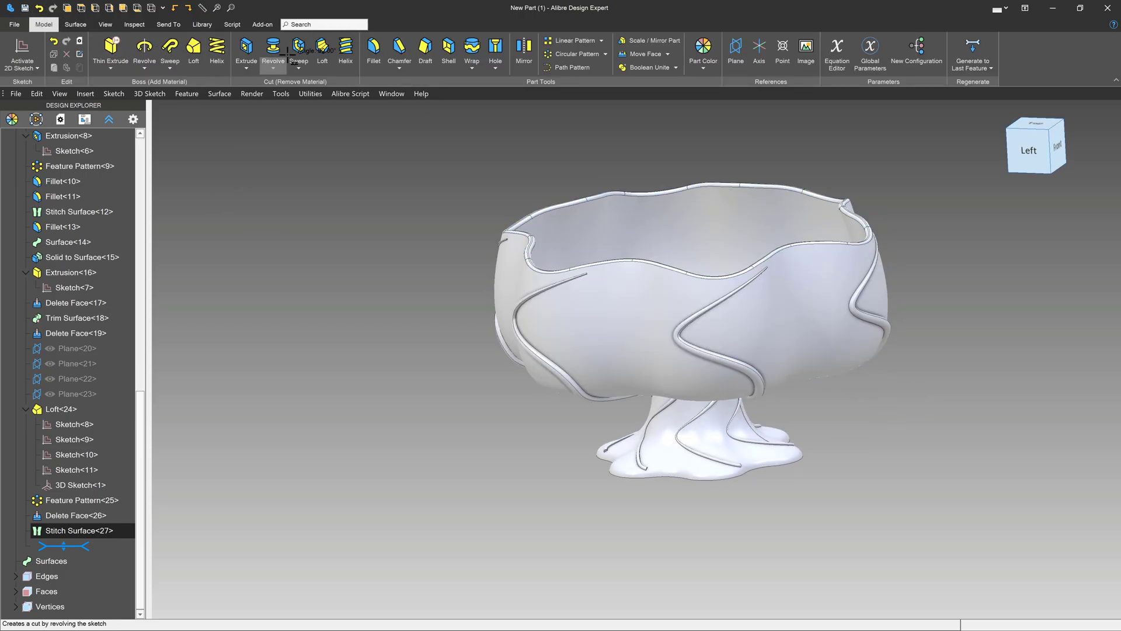
click(374, 47)
scroll(648, 501, up, 3)
scroll(648, 501, up, 3)
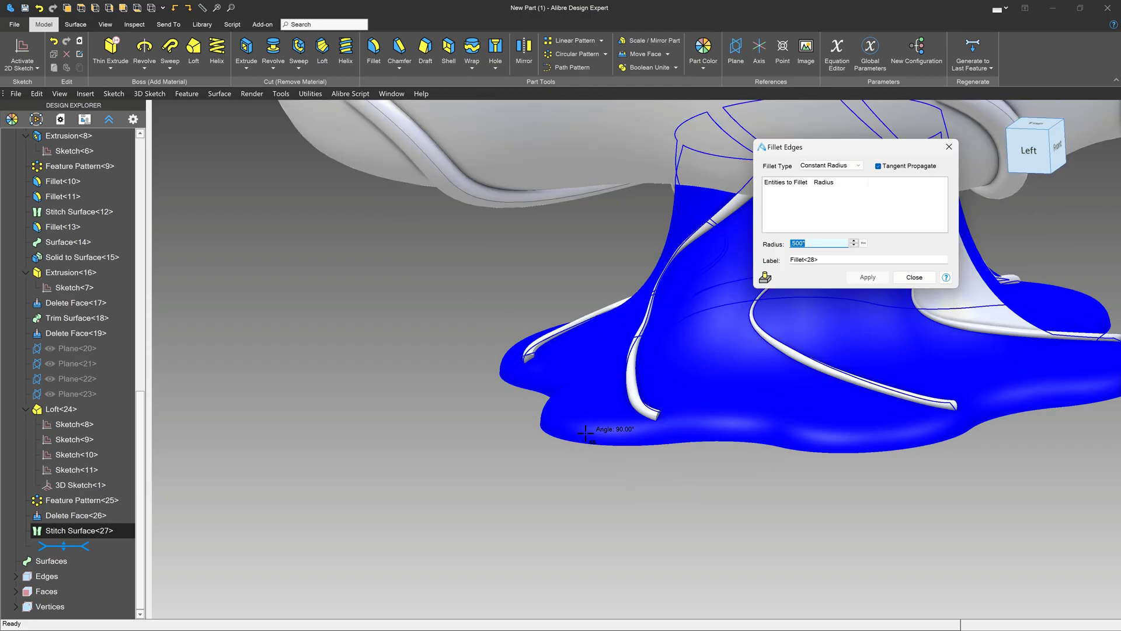
click(581, 439)
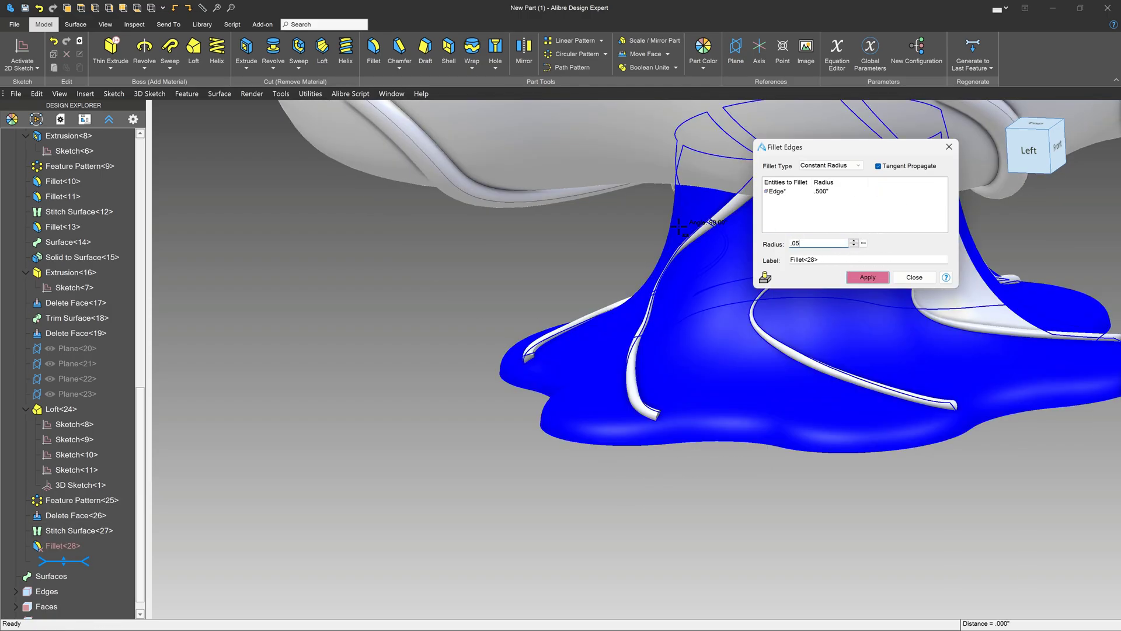
text(.05)
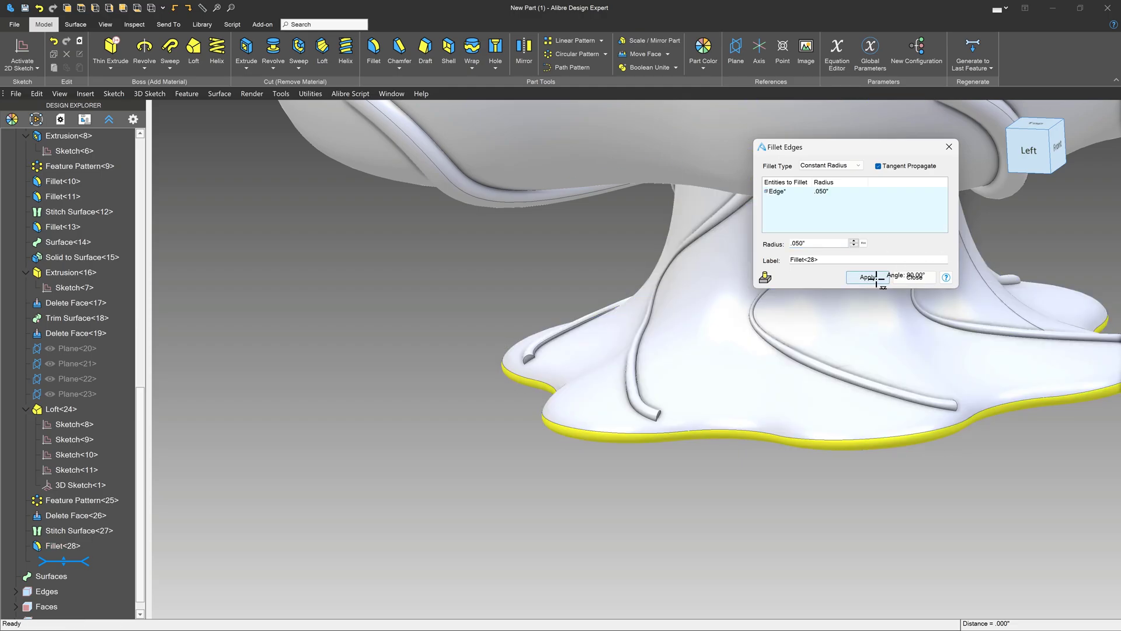
click(870, 276)
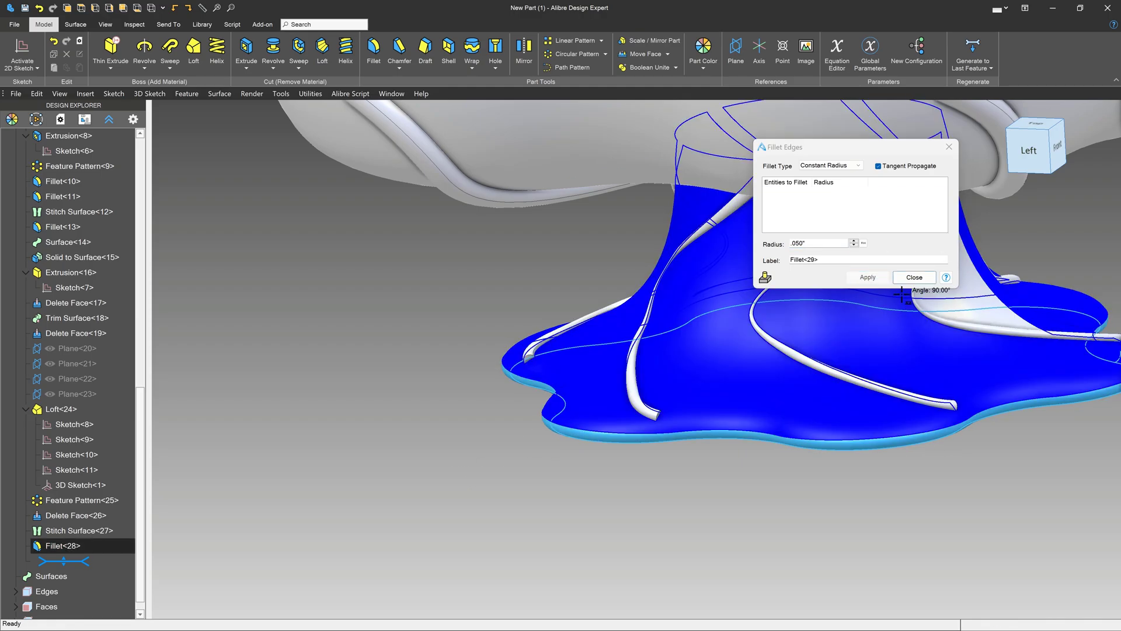
key(Escape)
scroll(856, 290, down, 5)
scroll(808, 408, down, 3)
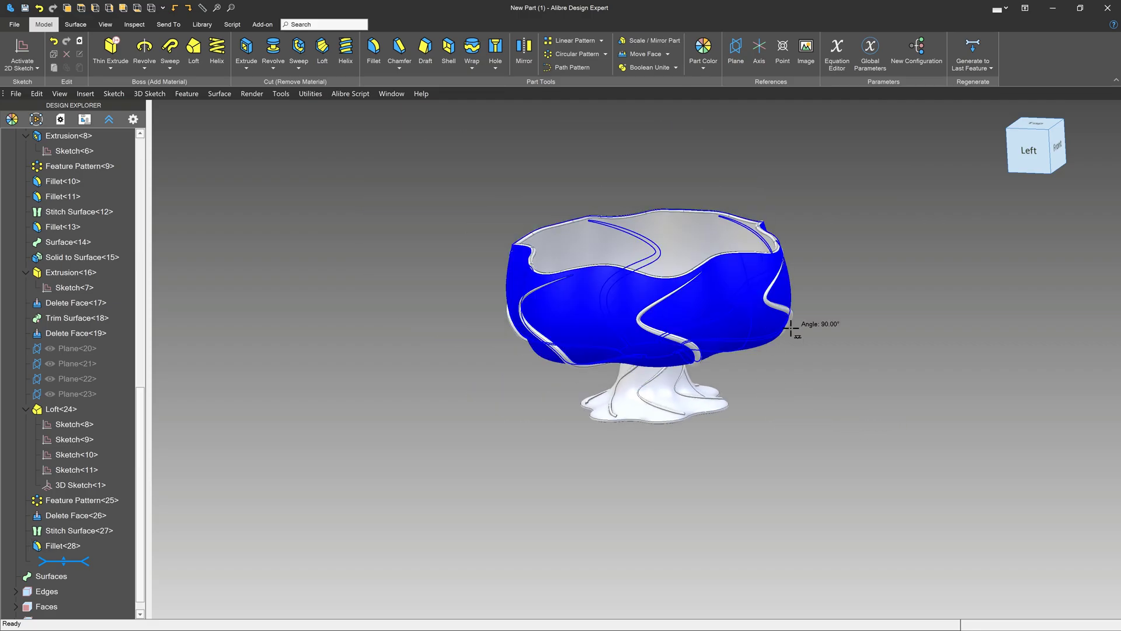
scroll(841, 350, up, 2)
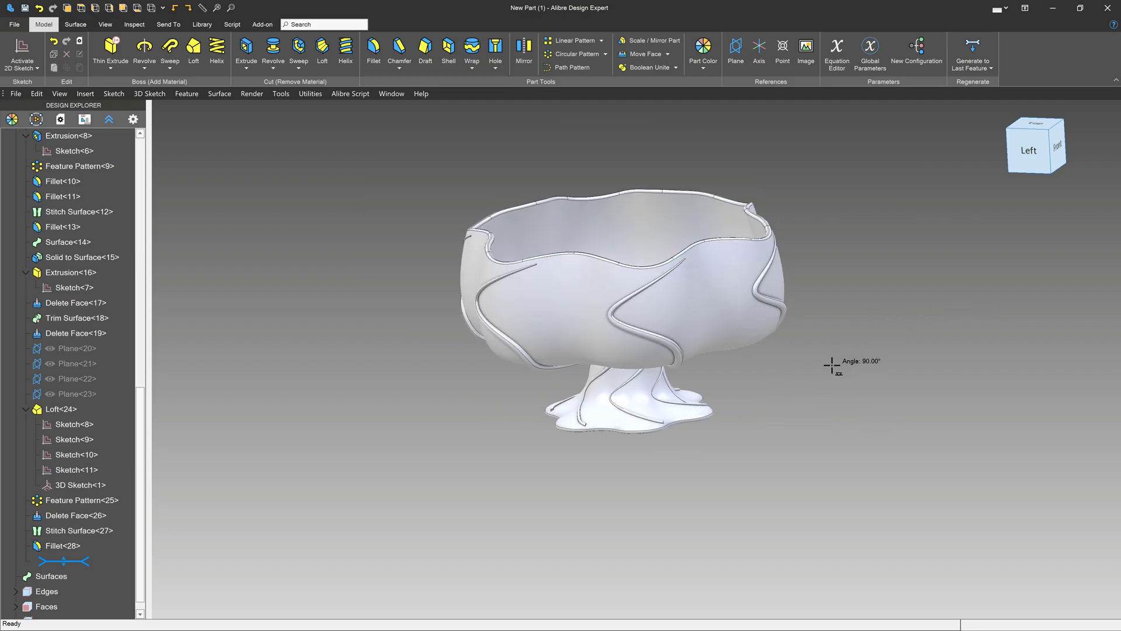
click(1049, 133)
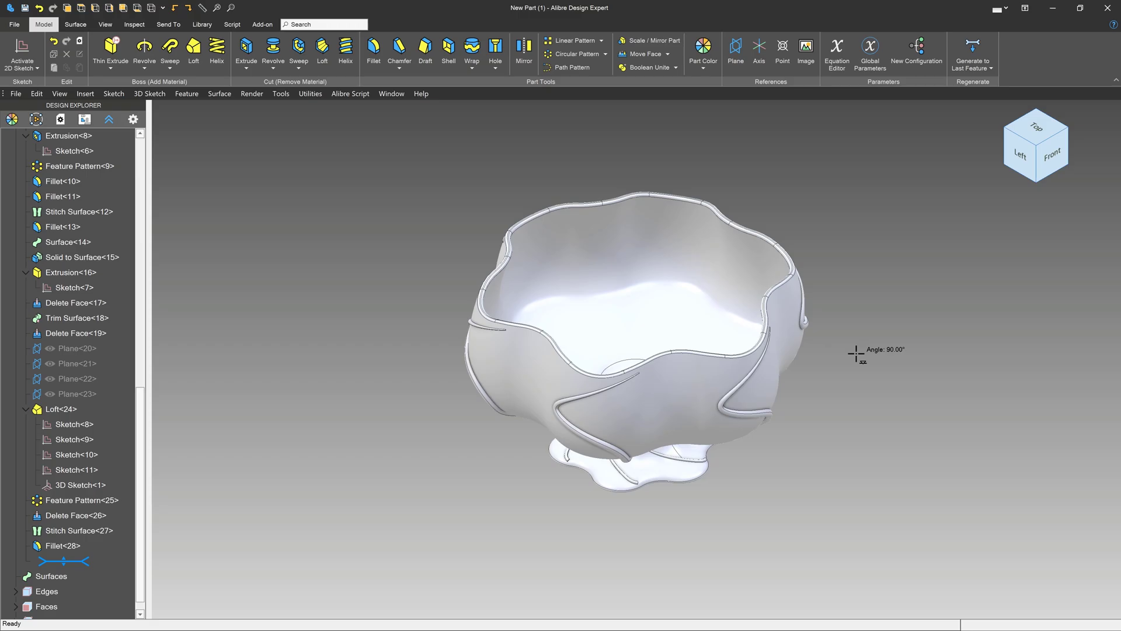
scroll(626, 531, up, 3)
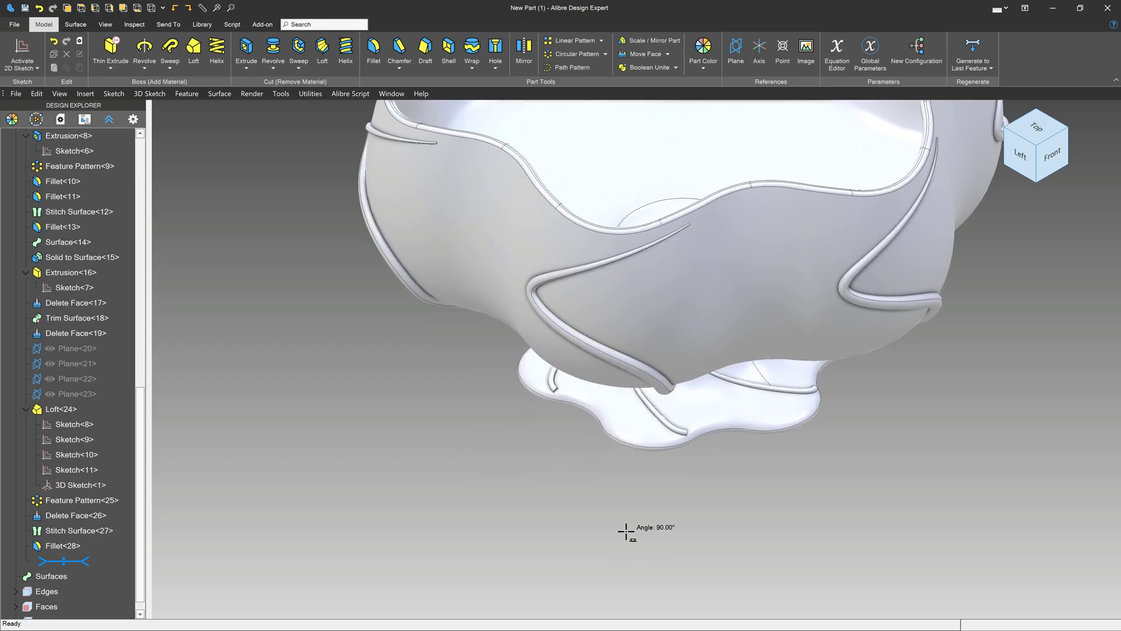
Step: Try to fillet the edge where the front vine meets the bowl wall with a constant 0.001 in radius and tangent propagation
scroll(496, 425, up, 3)
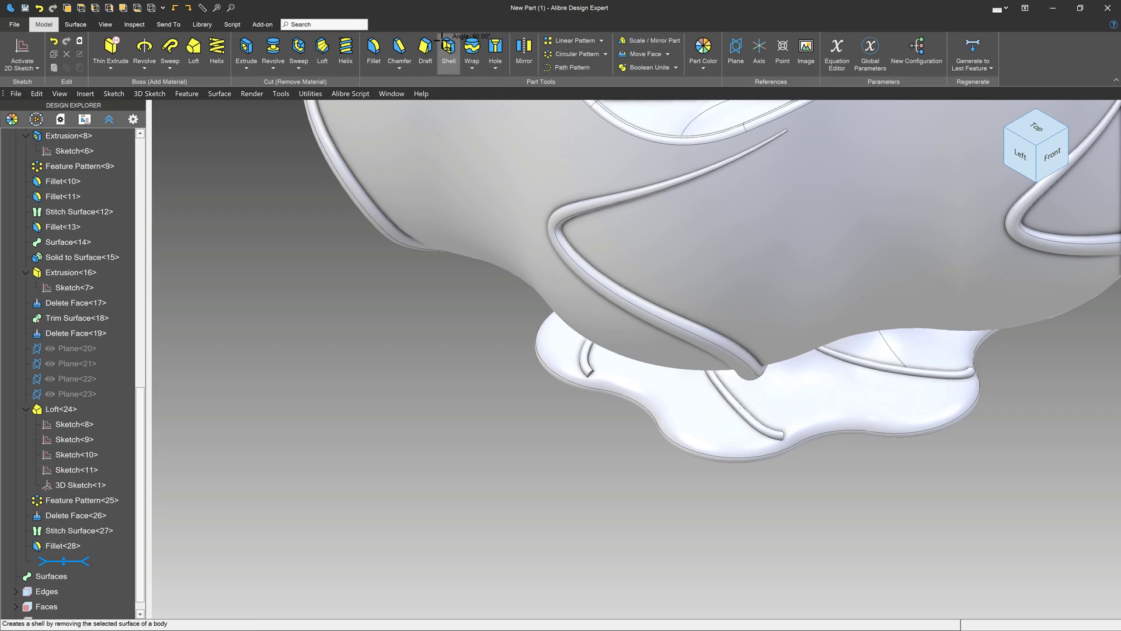
click(374, 49)
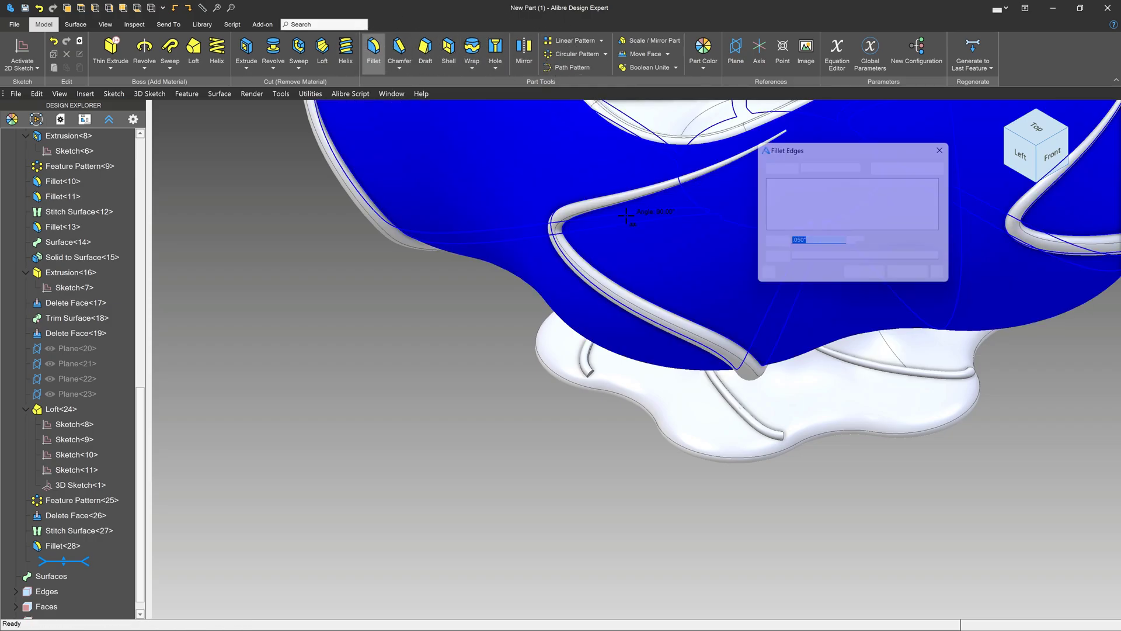
scroll(625, 216, up, 6)
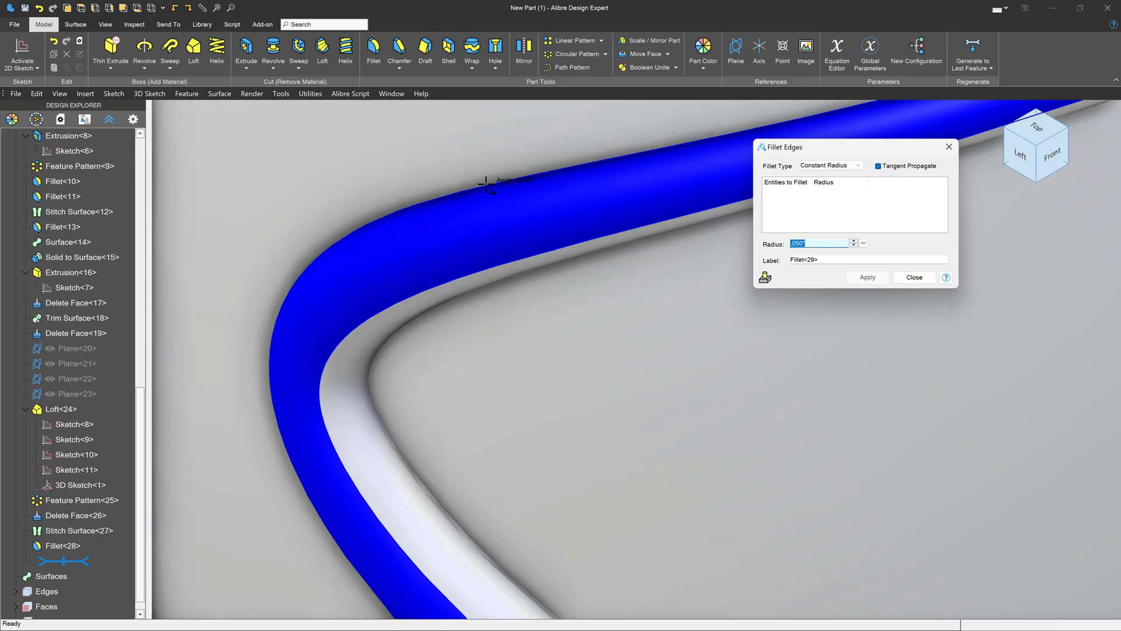
click(485, 183)
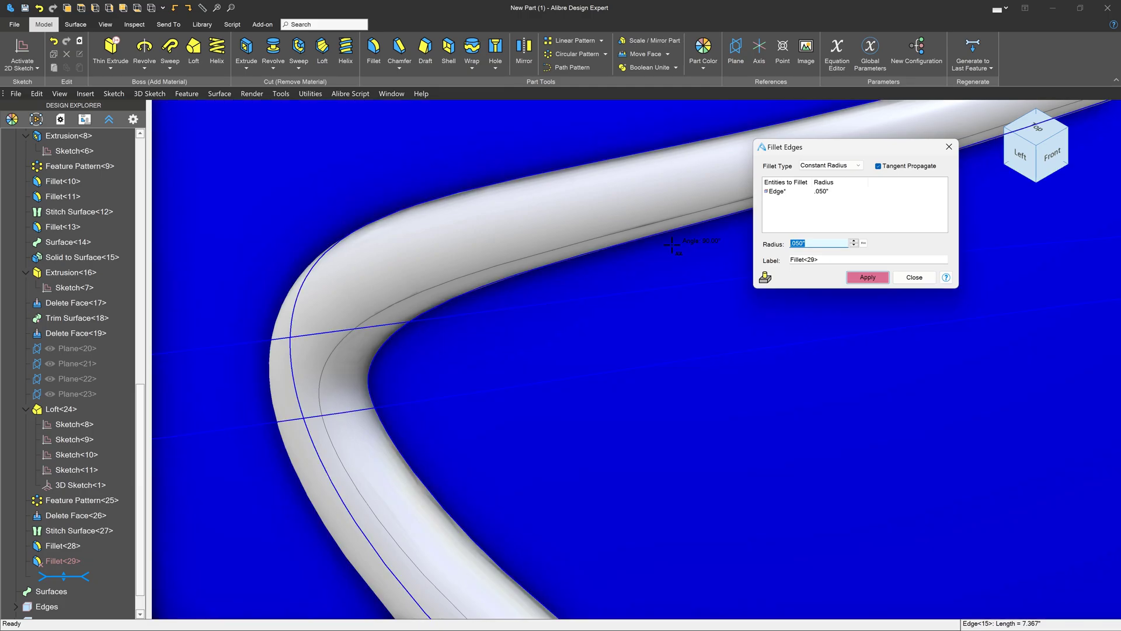
click(841, 227)
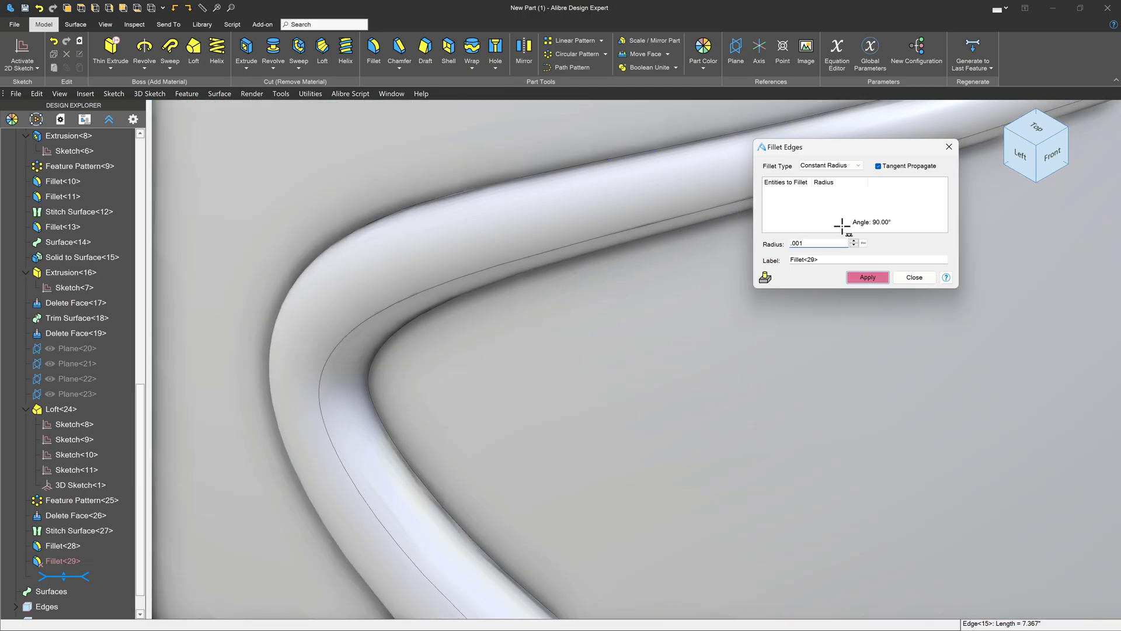
scroll(626, 315, down, 3)
scroll(467, 386, down, 5)
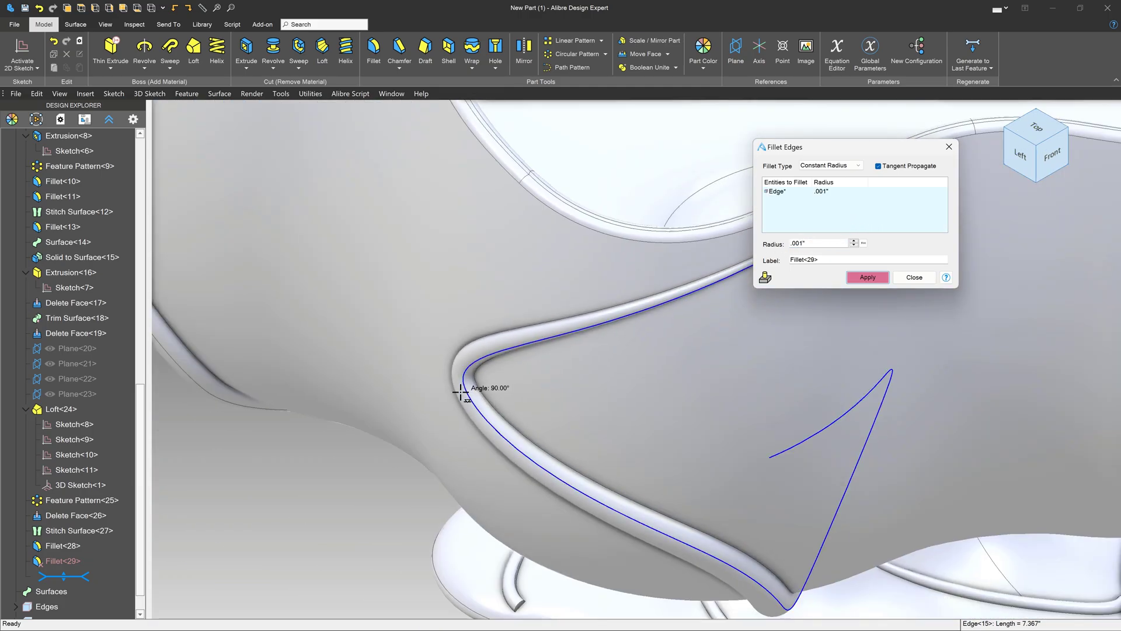
scroll(627, 309, up, 6)
scroll(623, 313, down, 5)
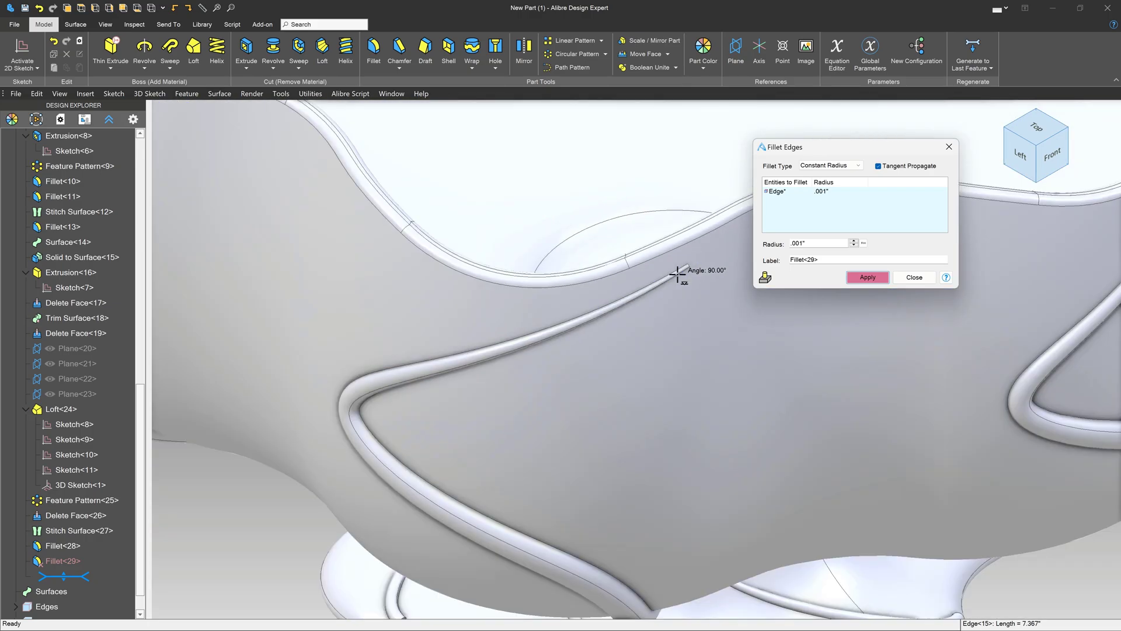
click(914, 277)
click(402, 372)
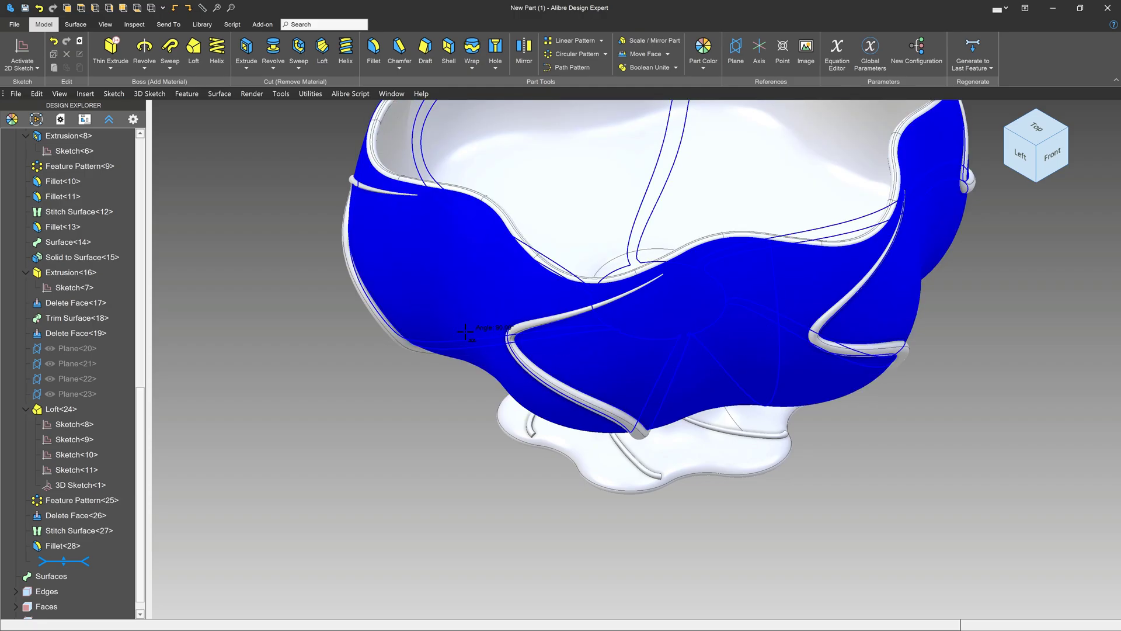
Step: Inspect the finished bowl from several angles, examining the vines, the scalloped rim and the foot
scroll(513, 338, up, 5)
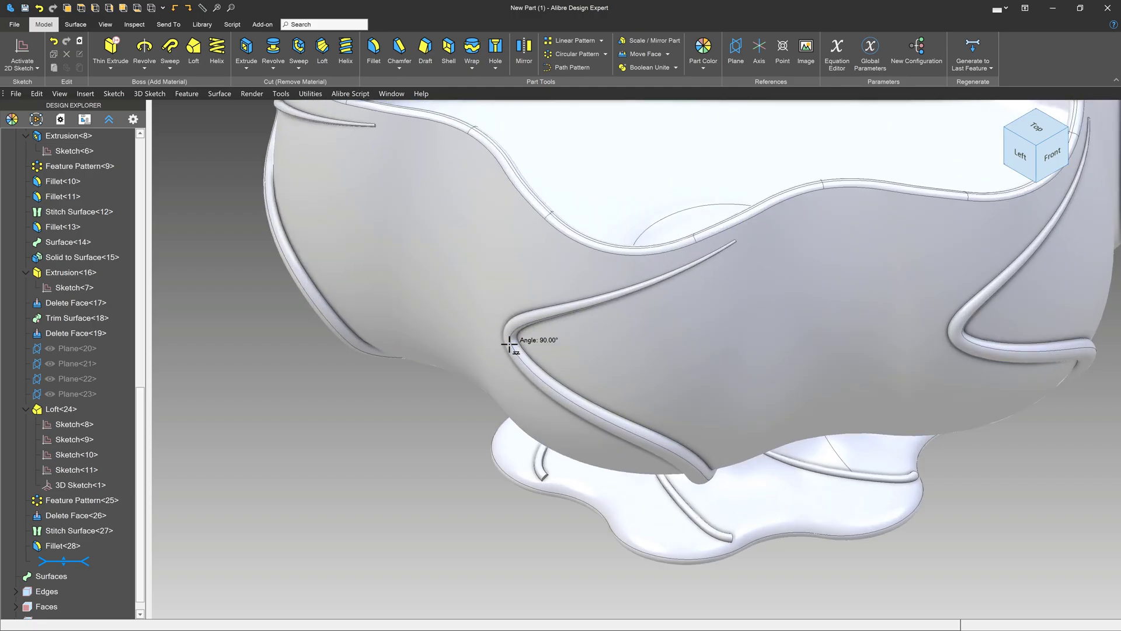
scroll(545, 431, down, 6)
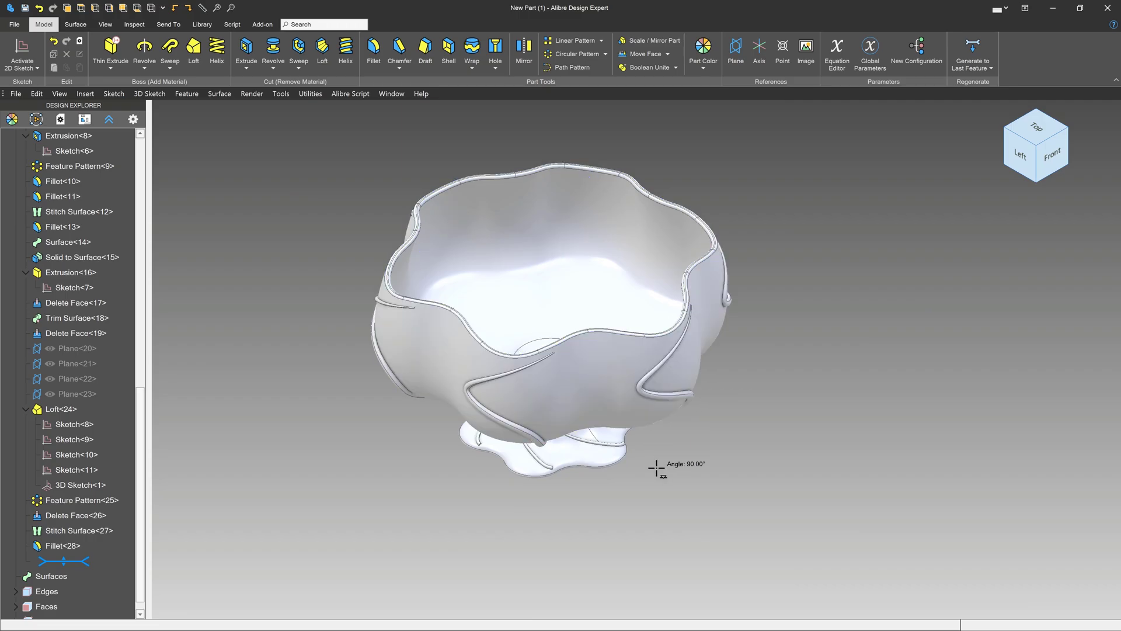
middle_drag(657, 468, 655, 463)
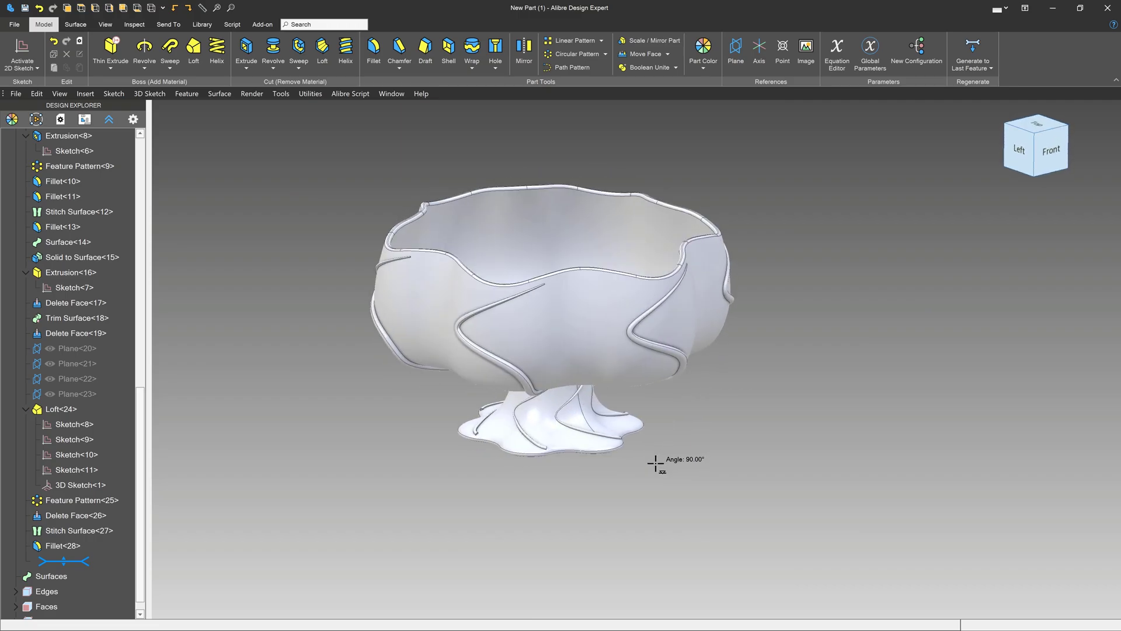
middle_drag(525, 333, 543, 295)
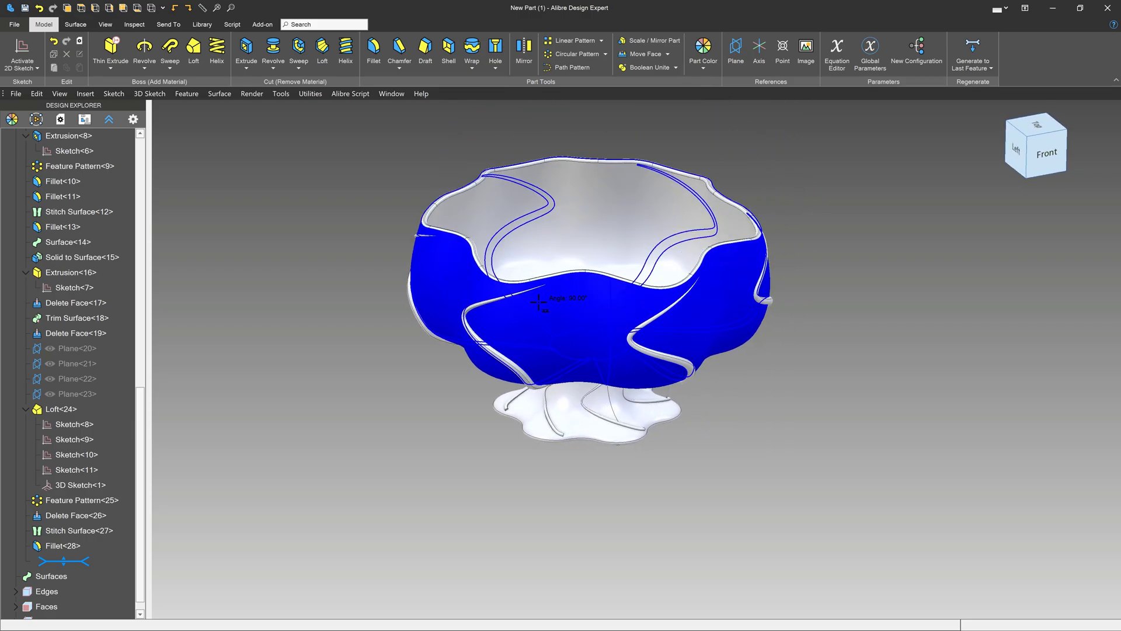
scroll(858, 359, down, 3)
scroll(788, 362, up, 4)
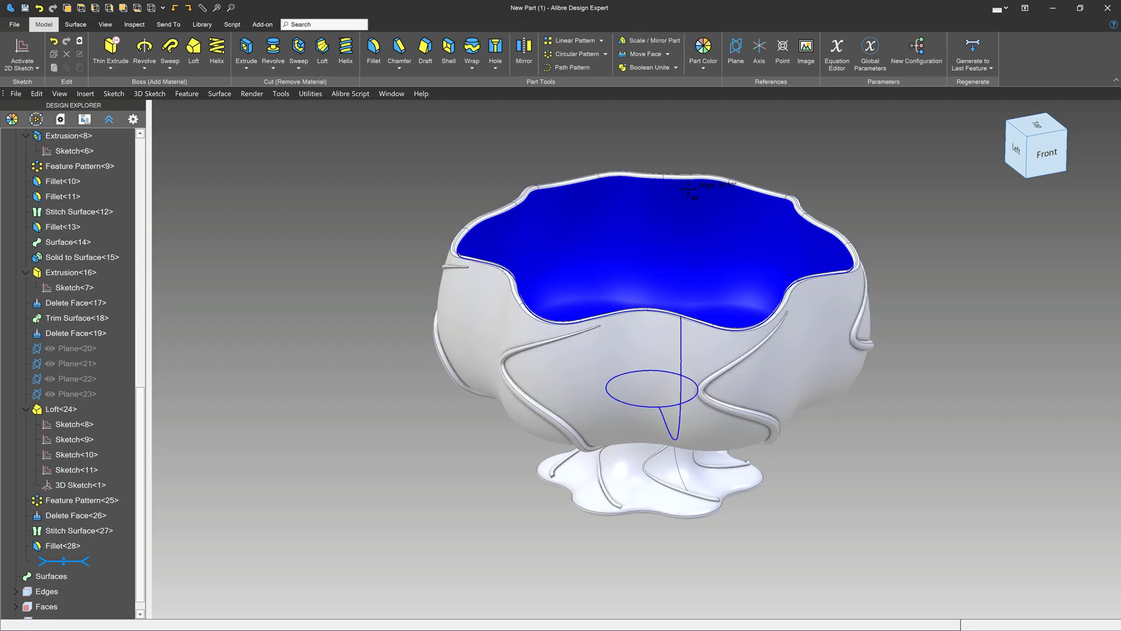
scroll(683, 196, up, 1)
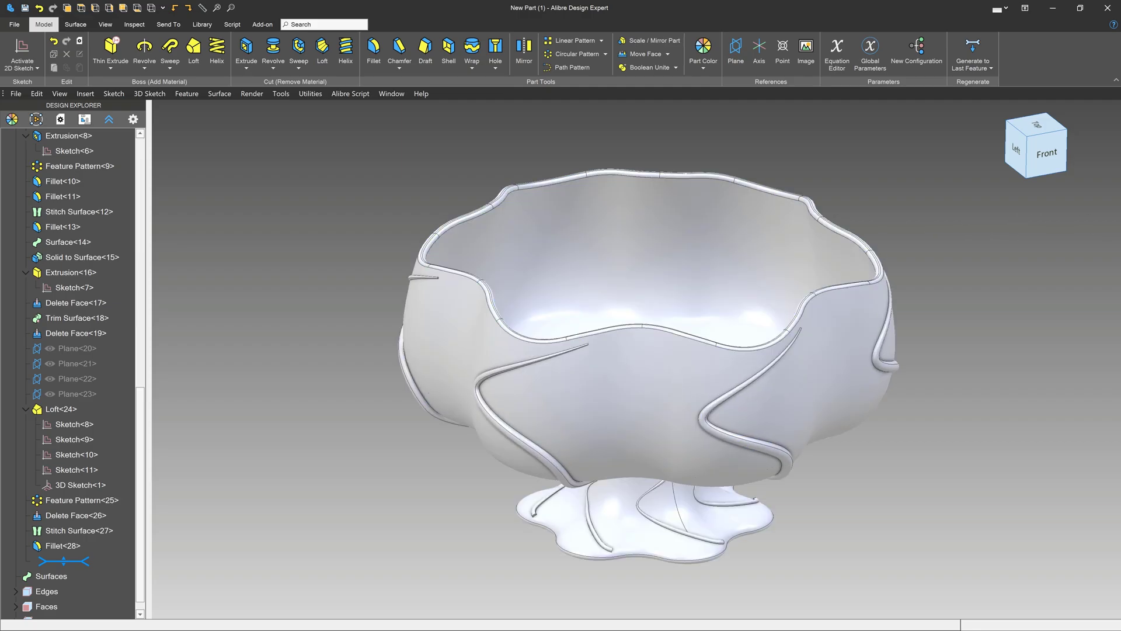